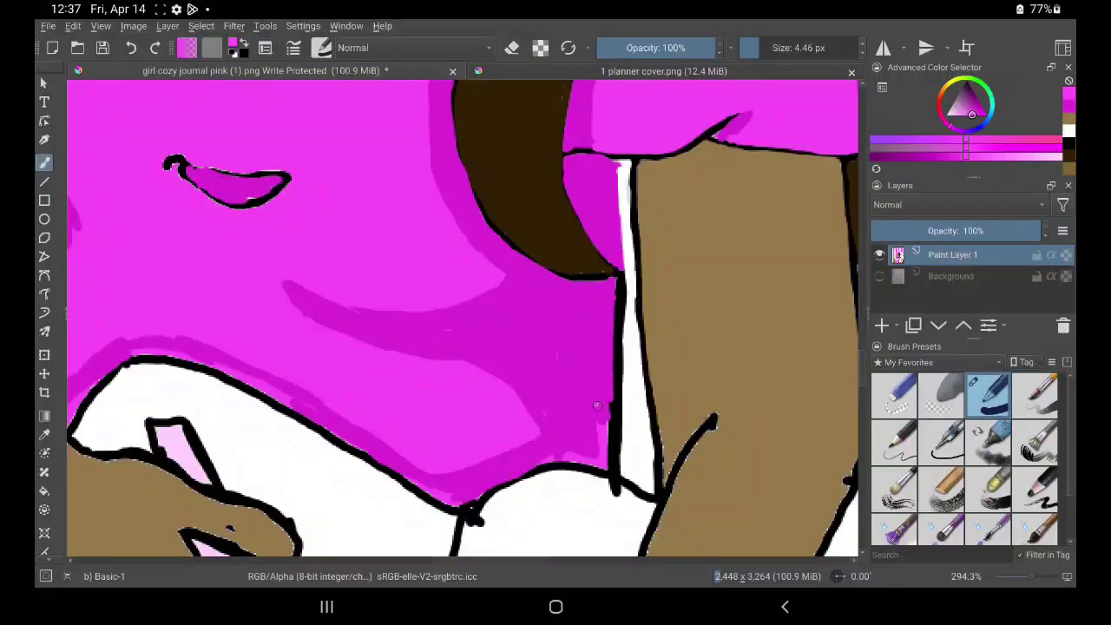
Sample the shirt's magenta and paint it along the shirt's lower outline to close the white gaps
drag(604, 398, 603, 445)
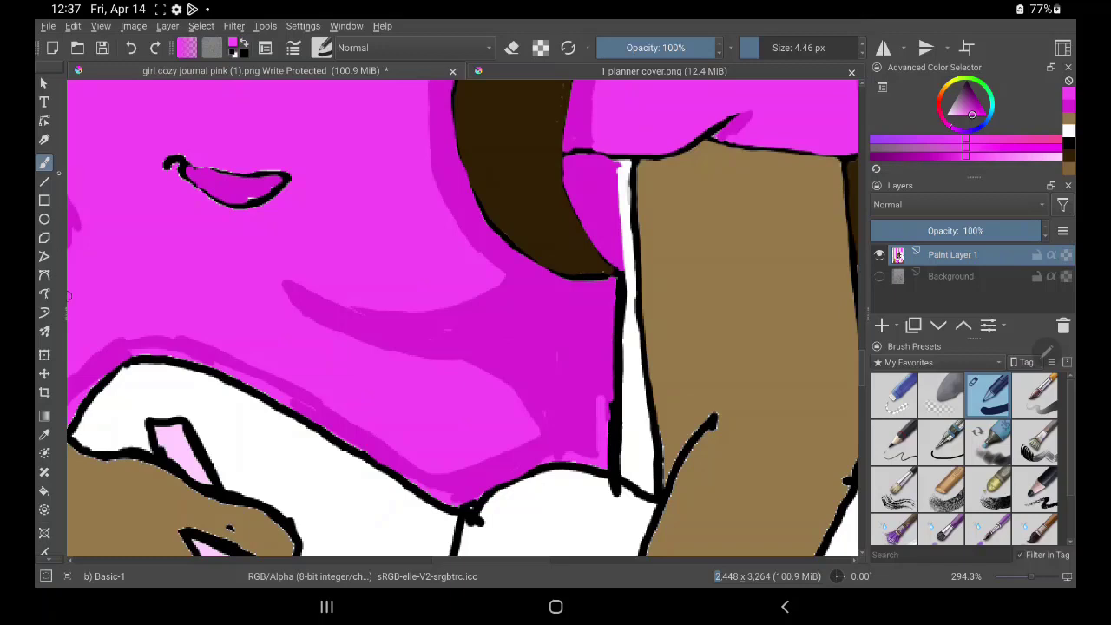
click(44, 434)
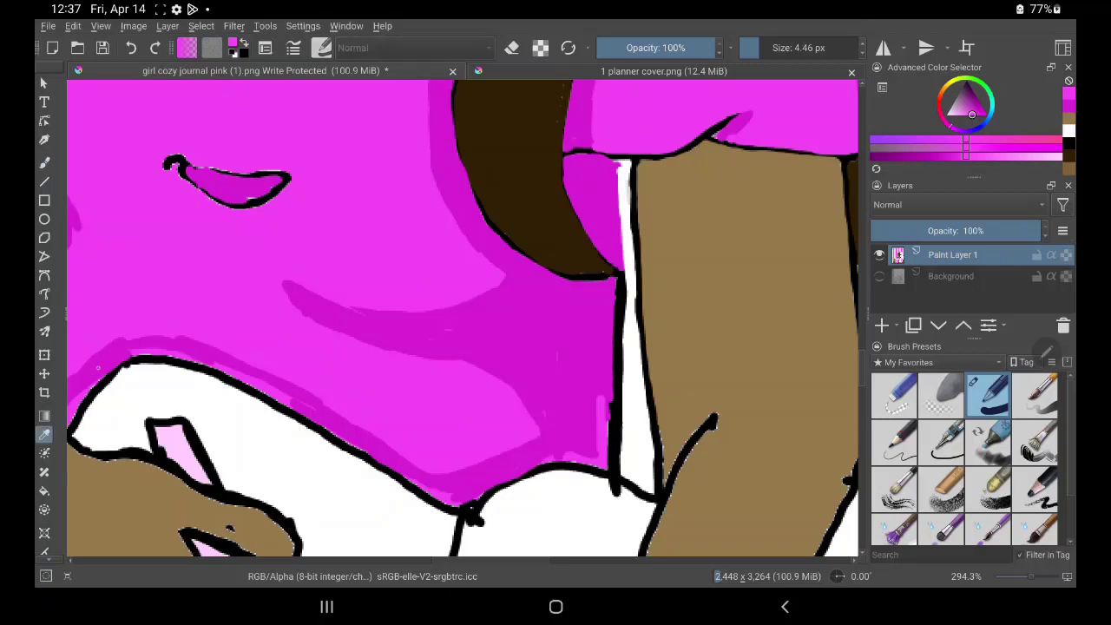
click(261, 243)
click(44, 163)
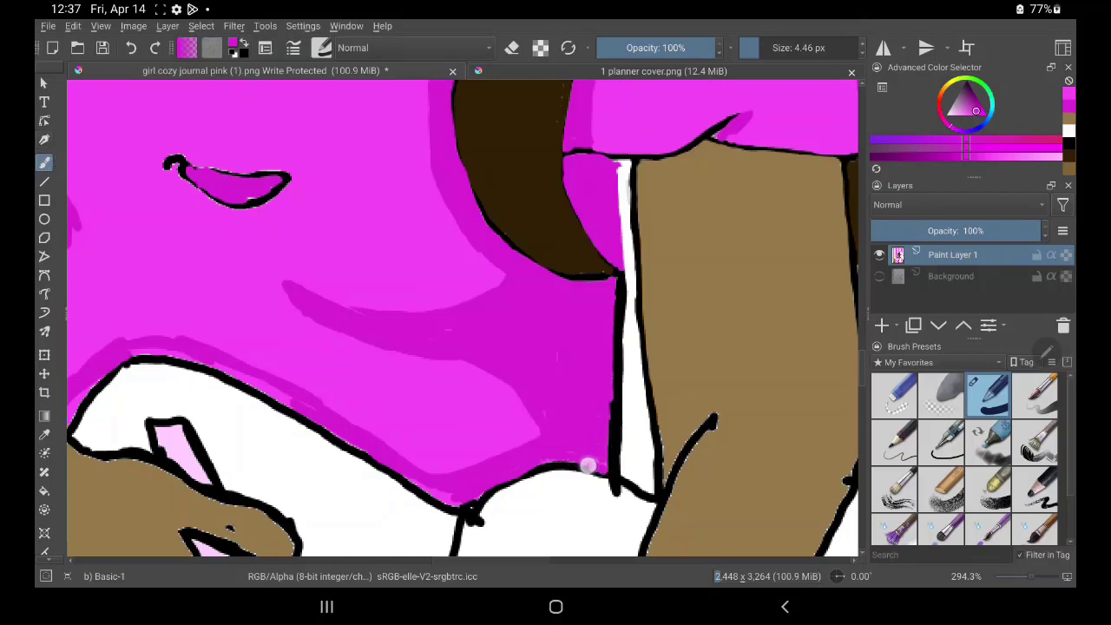
mouse_move(563, 448)
mouse_down()
mouse_move(486, 471)
mouse_move(466, 503)
mouse_move(426, 483)
mouse_move(436, 492)
mouse_up()
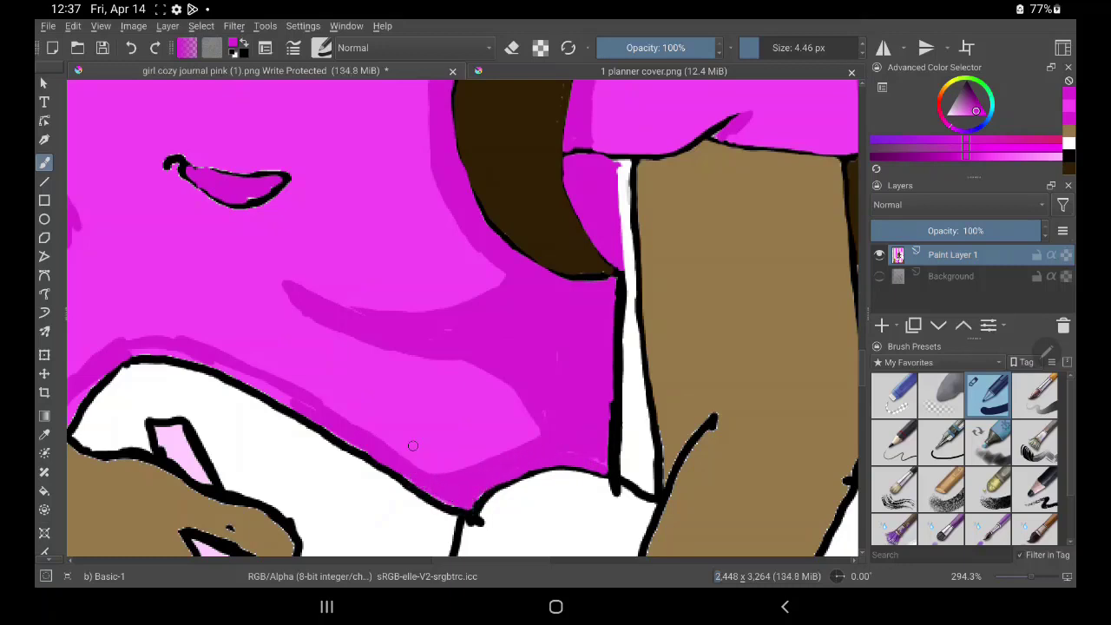
mouse_move(132, 354)
mouse_down()
mouse_move(174, 354)
mouse_move(292, 405)
mouse_move(203, 362)
mouse_move(454, 492)
mouse_up()
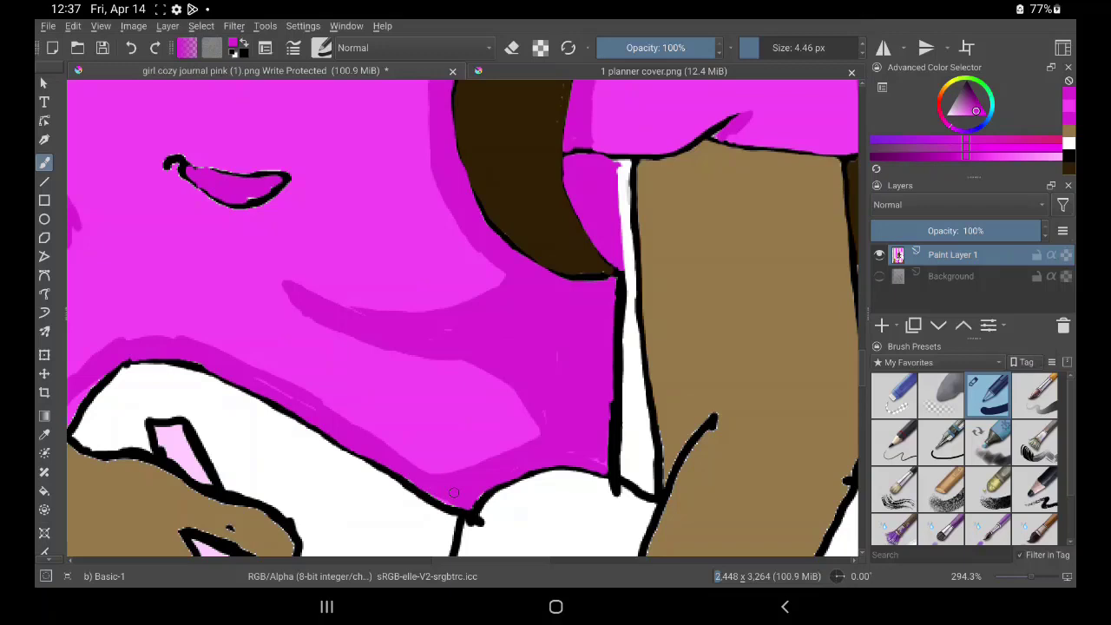
mouse_move(454, 492)
mouse_down()
mouse_move(533, 474)
mouse_move(742, 469)
mouse_up()
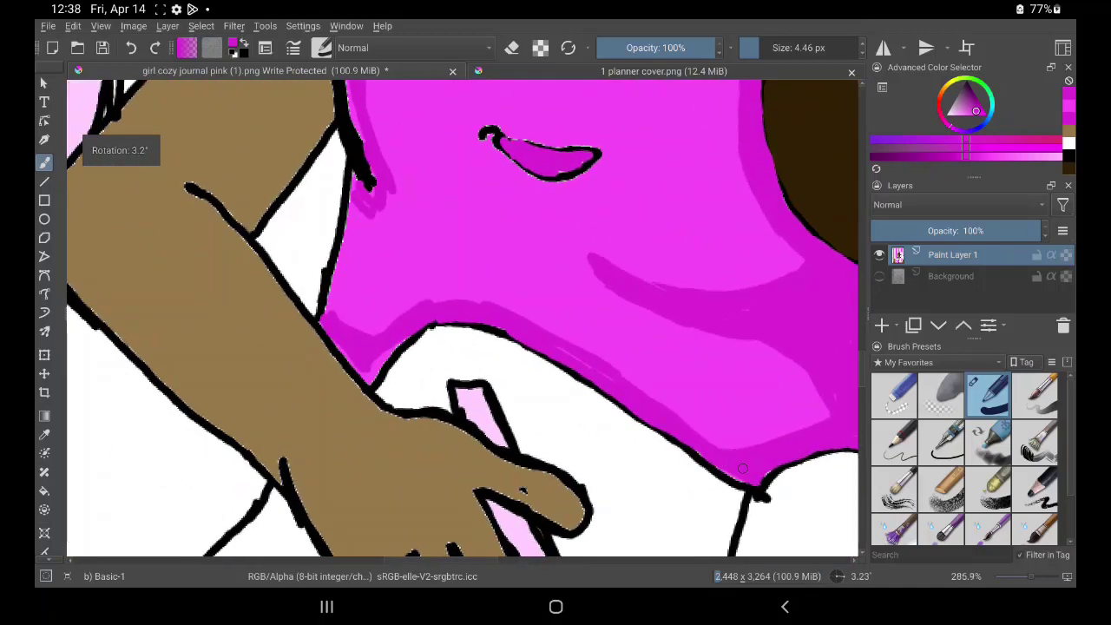
Paint magenta over the arm-edge gap, the crescent's left part and the black blob at the top left
drag(328, 327, 368, 375)
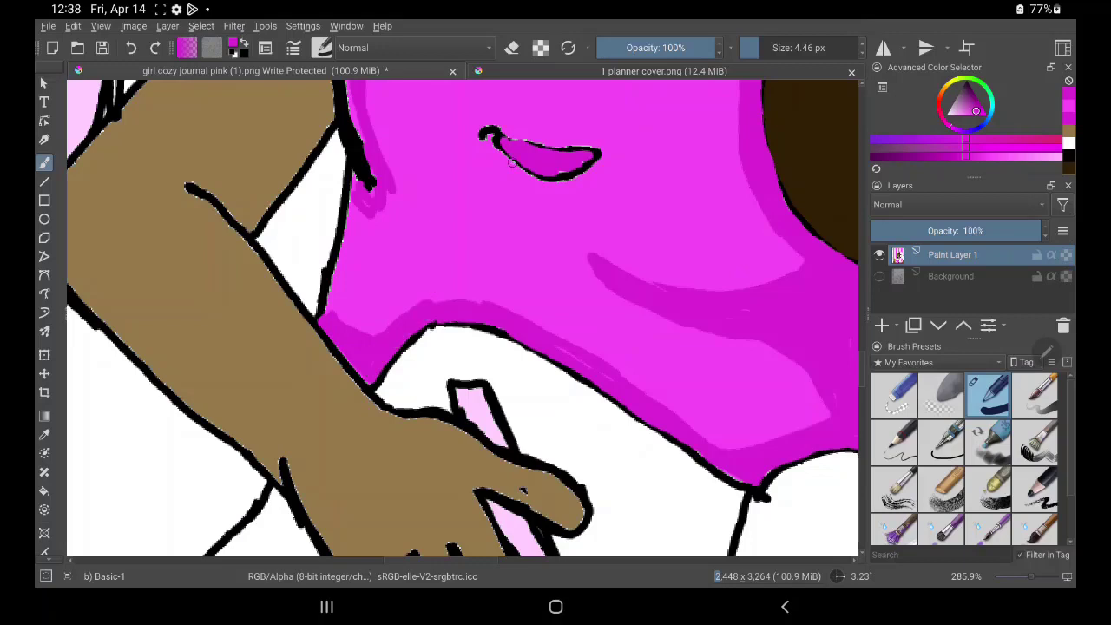
mouse_move(506, 147)
mouse_down()
mouse_move(560, 171)
mouse_move(589, 157)
mouse_up()
mouse_move(351, 170)
mouse_down()
mouse_move(367, 188)
mouse_move(355, 179)
mouse_move(350, 190)
mouse_move(382, 184)
mouse_up()
key(ctrl+z)
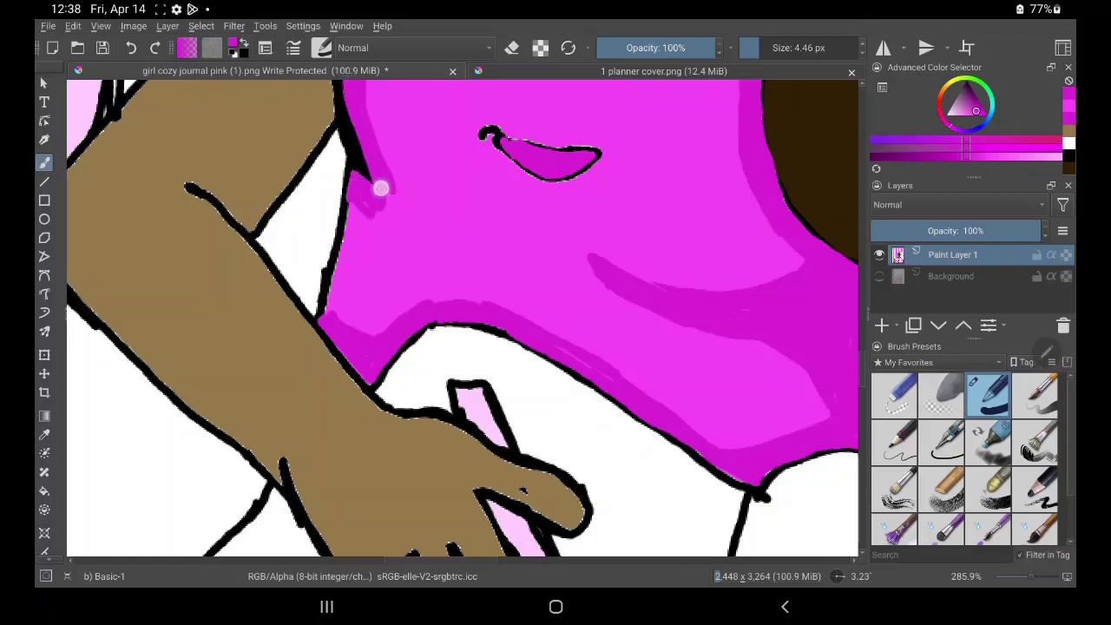
drag(380, 185, 381, 186)
Sample a slightly different magenta and cover the black curl at the crescent's tip
click(44, 434)
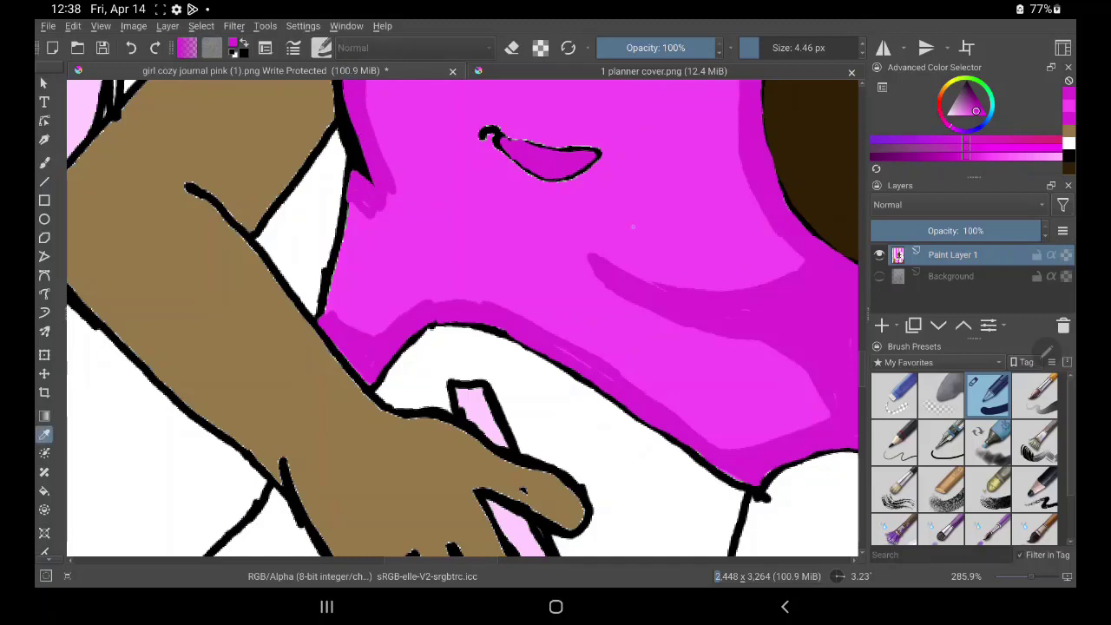
click(644, 219)
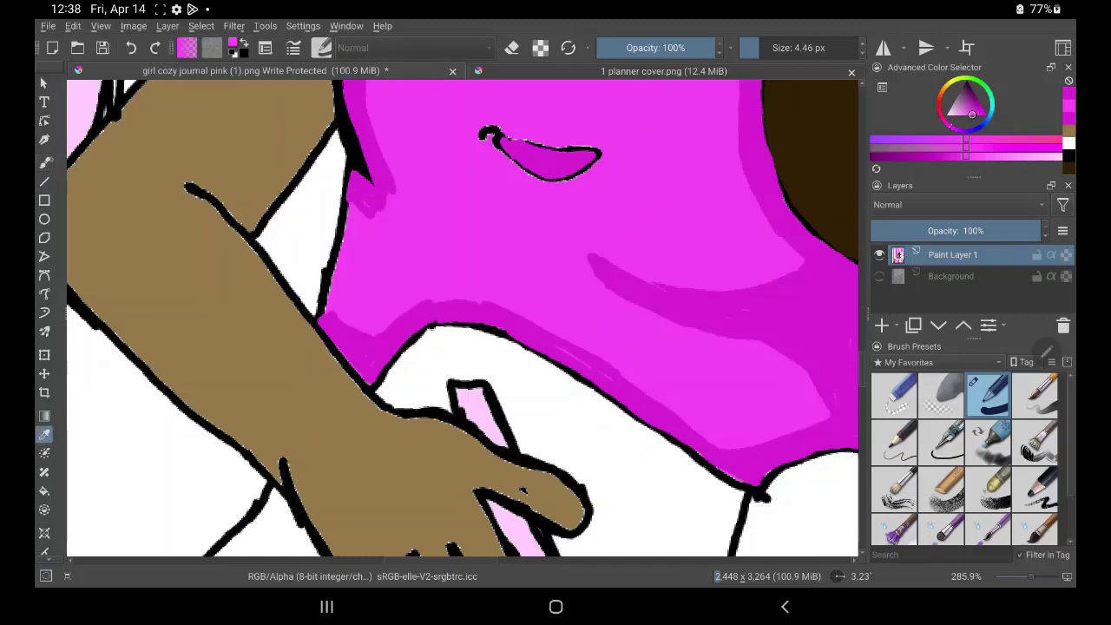
click(44, 163)
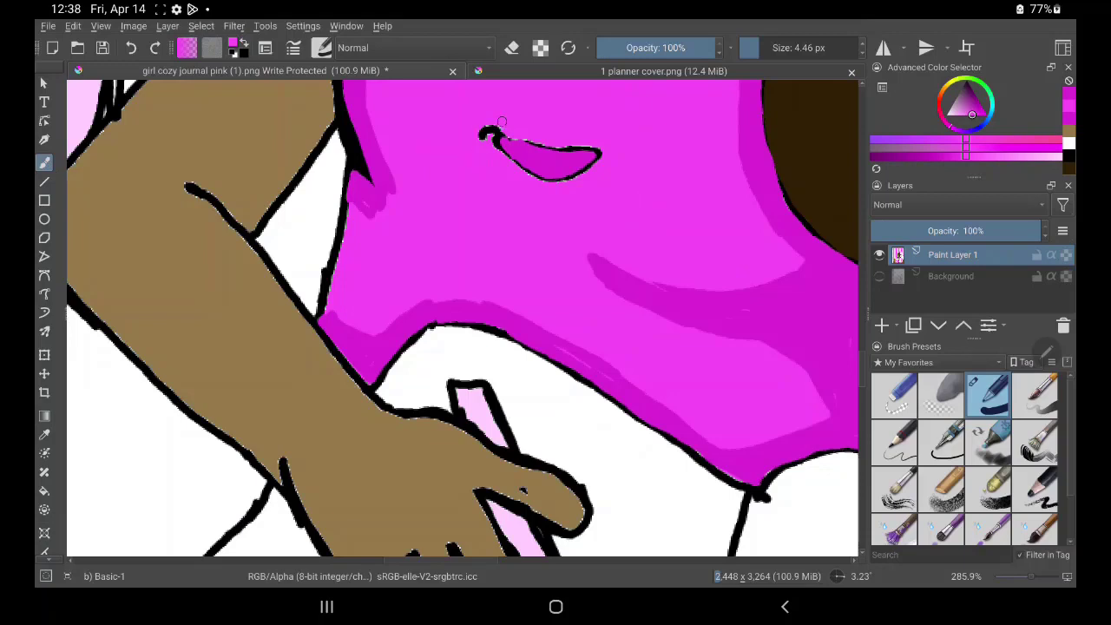
mouse_move(501, 122)
mouse_down()
mouse_move(526, 136)
mouse_move(491, 129)
mouse_move(550, 143)
mouse_move(477, 141)
mouse_up()
key(ctrl+z)
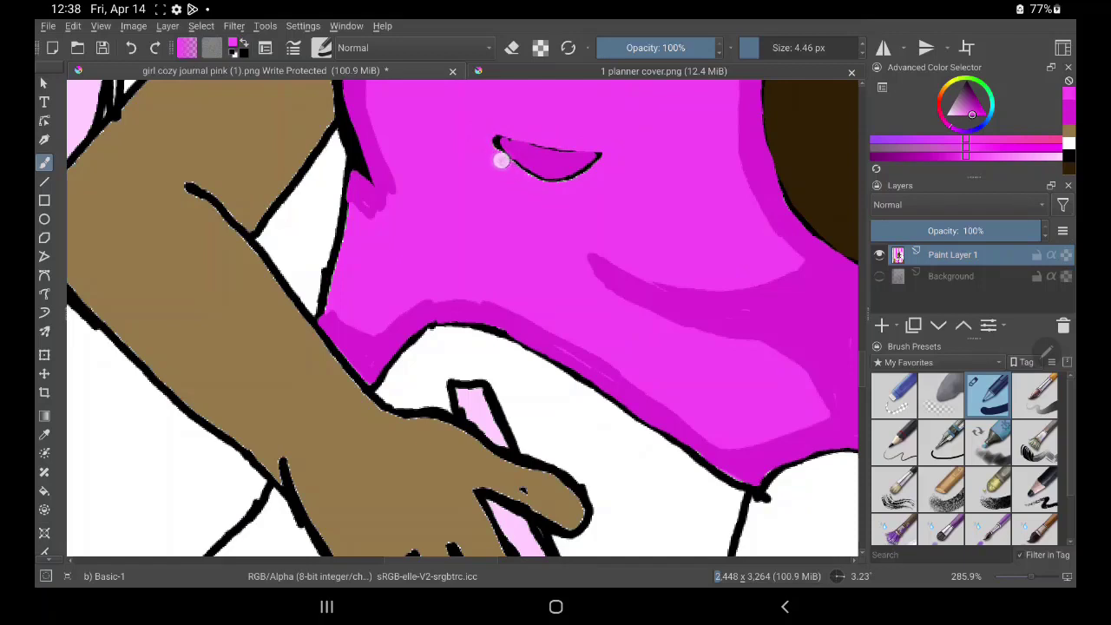
drag(509, 166, 509, 164)
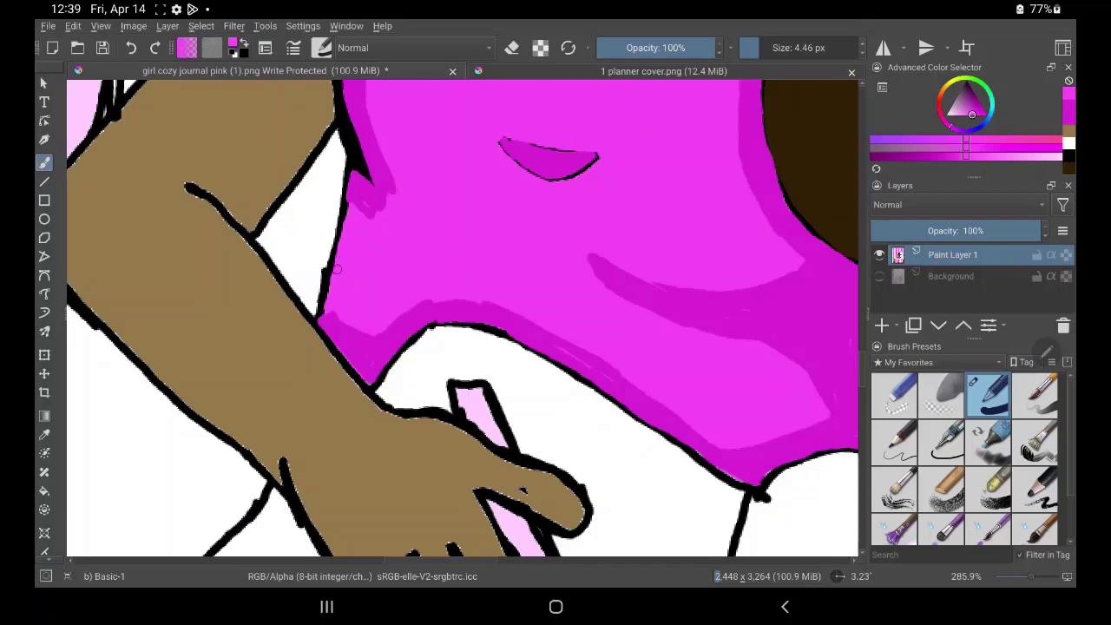
drag(668, 165, 651, 347)
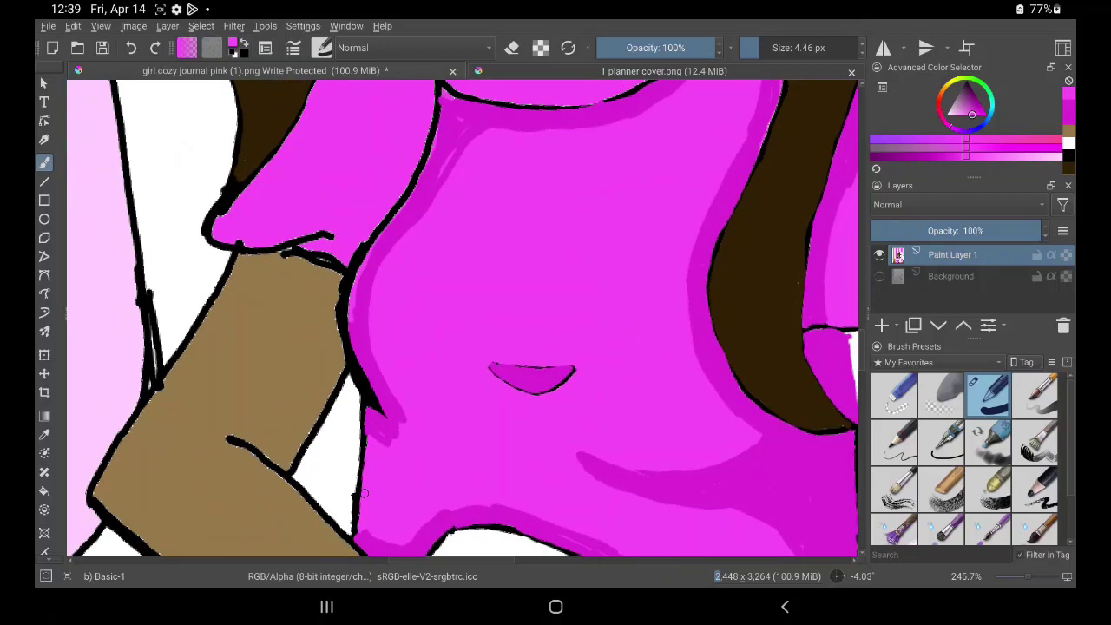
key(p)
click(447, 135)
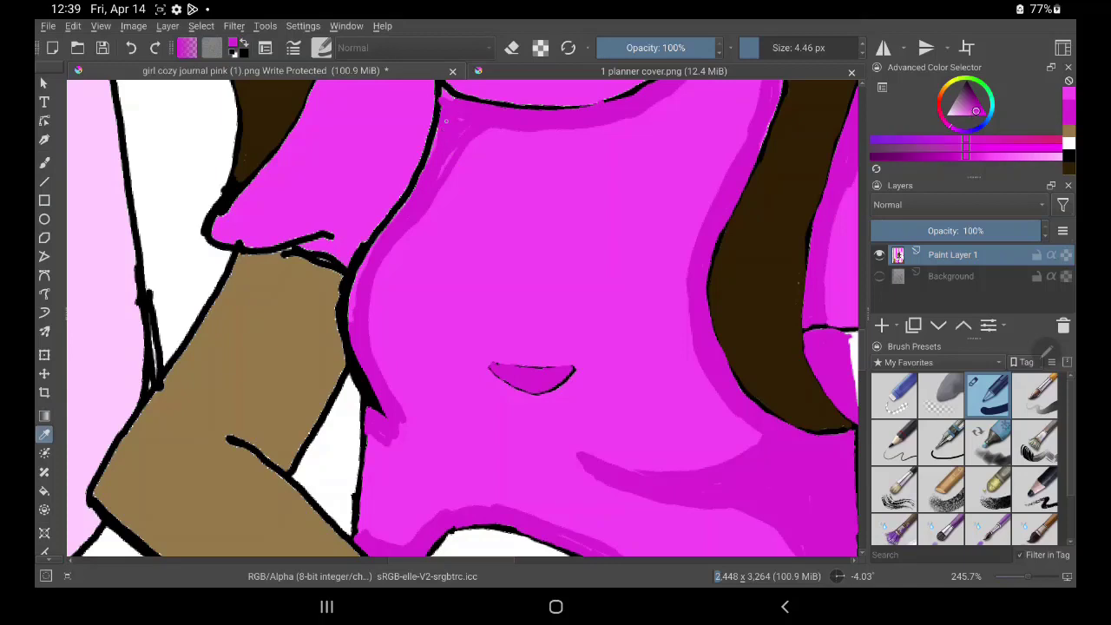
click(44, 163)
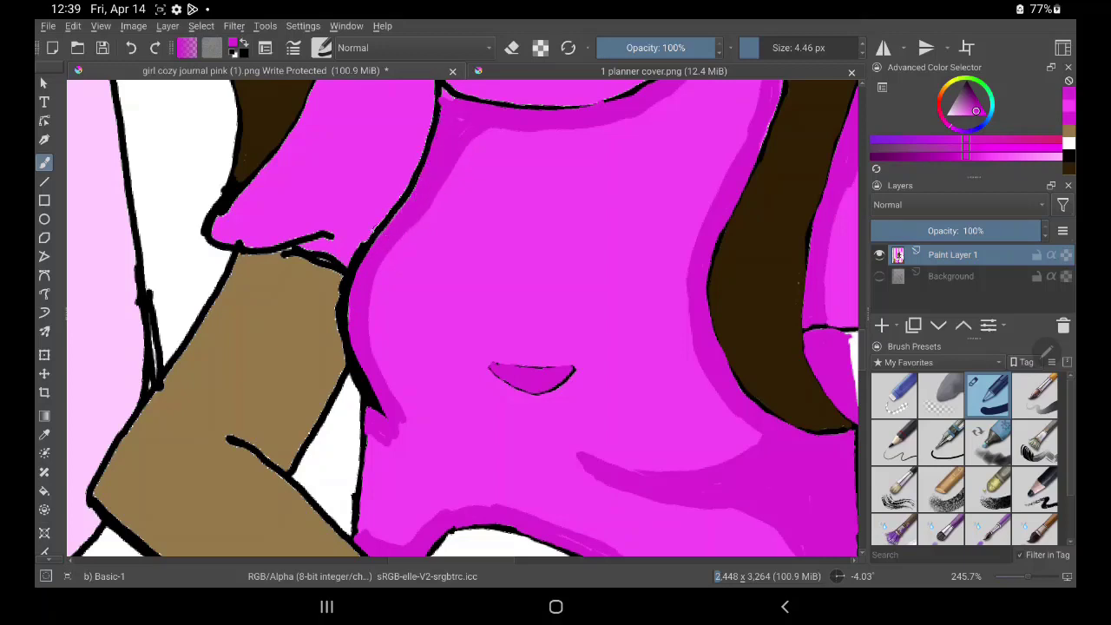
drag(354, 299, 355, 287)
key(ctrl+z)
drag(645, 170, 638, 289)
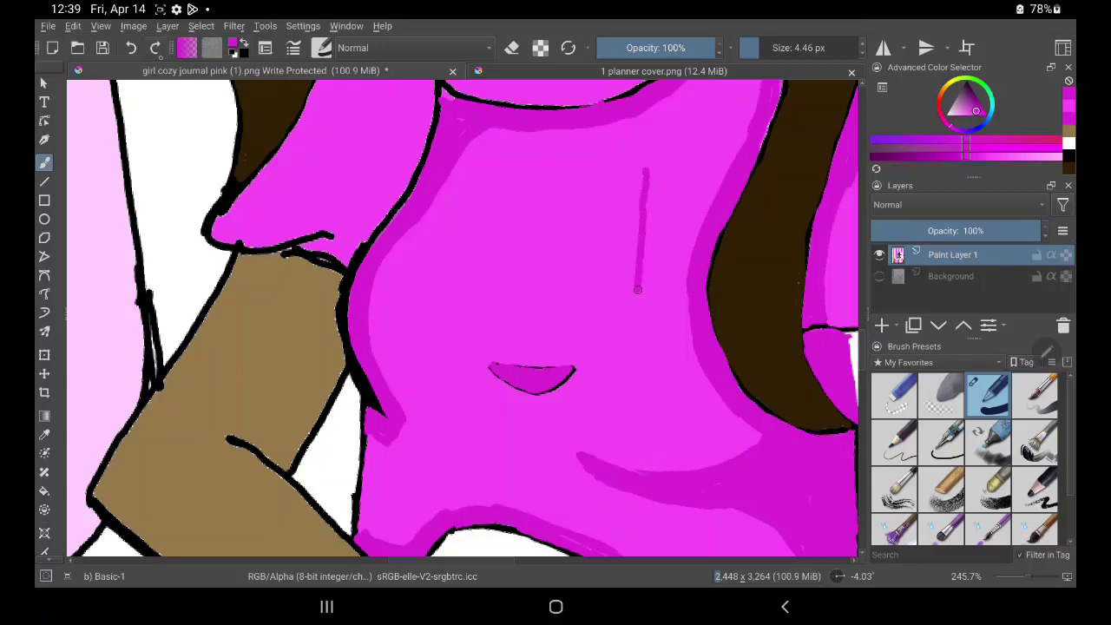
click(130, 48)
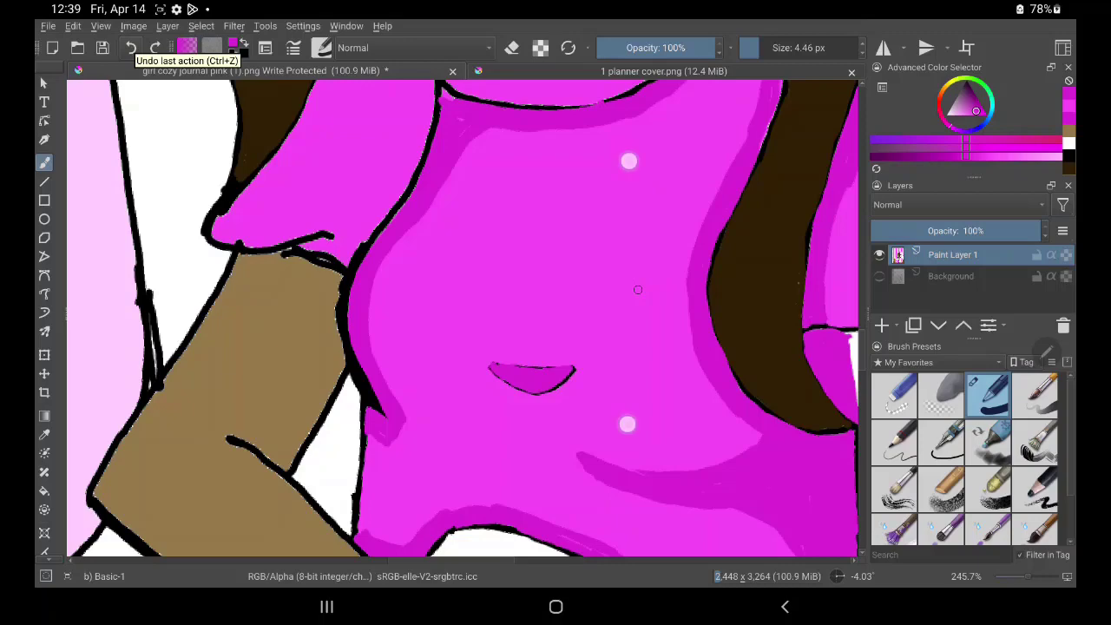
drag(638, 289, 631, 405)
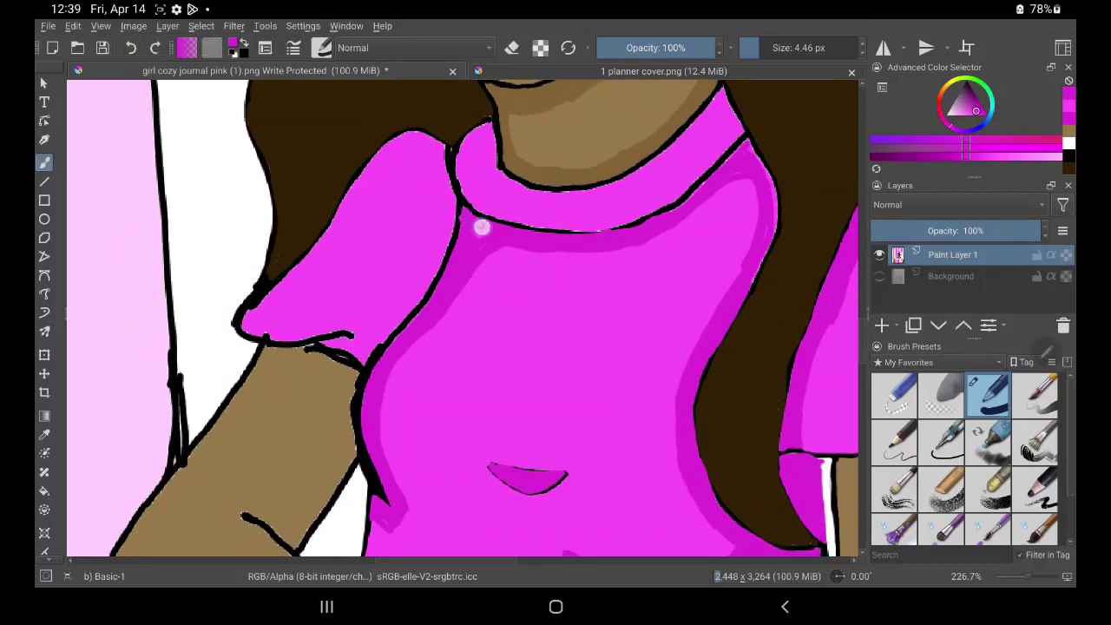
Paint along the right shoulder outline below the collar and cover the light strip with darker magenta
scroll(625, 312, up, 3)
scroll(634, 316, up, 1)
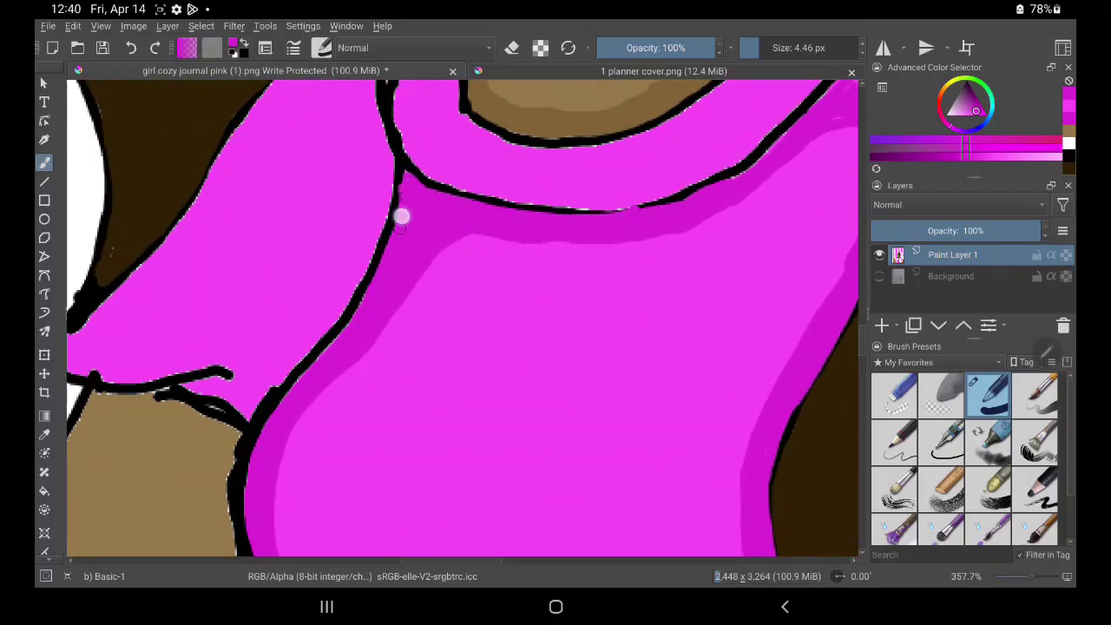
drag(746, 183, 517, 173)
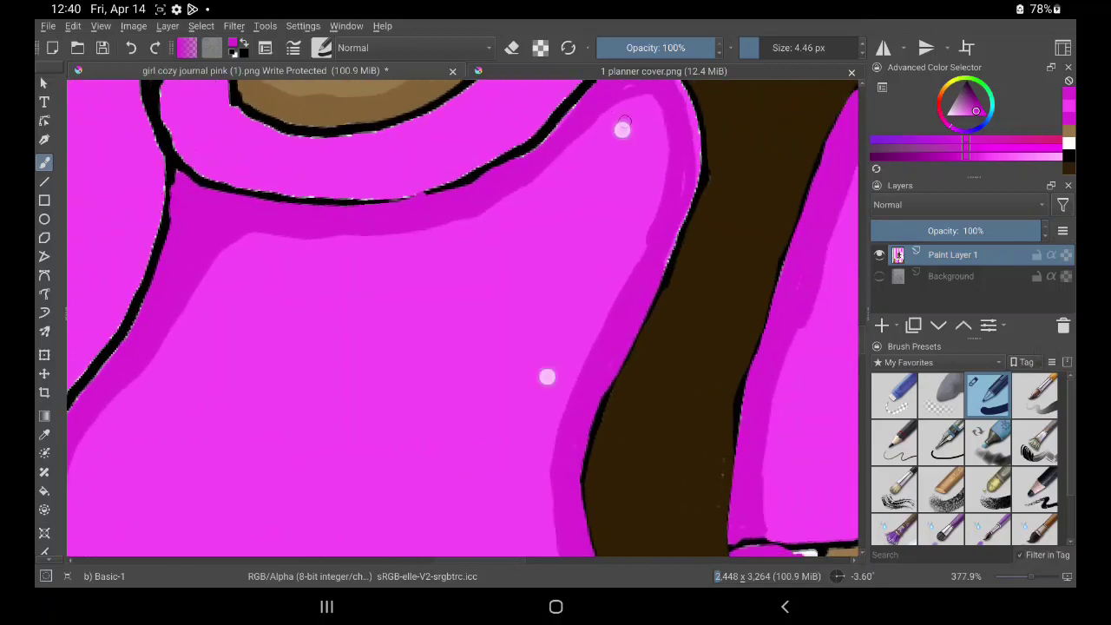
drag(619, 129, 581, 187)
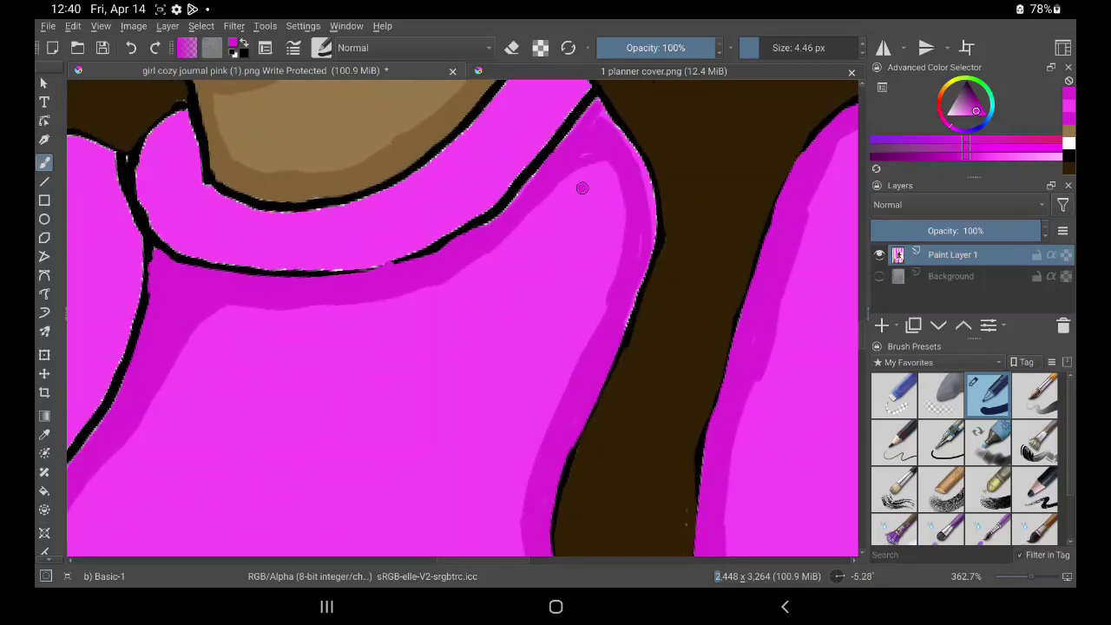
mouse_move(432, 253)
mouse_down()
mouse_move(498, 209)
mouse_move(592, 104)
mouse_up()
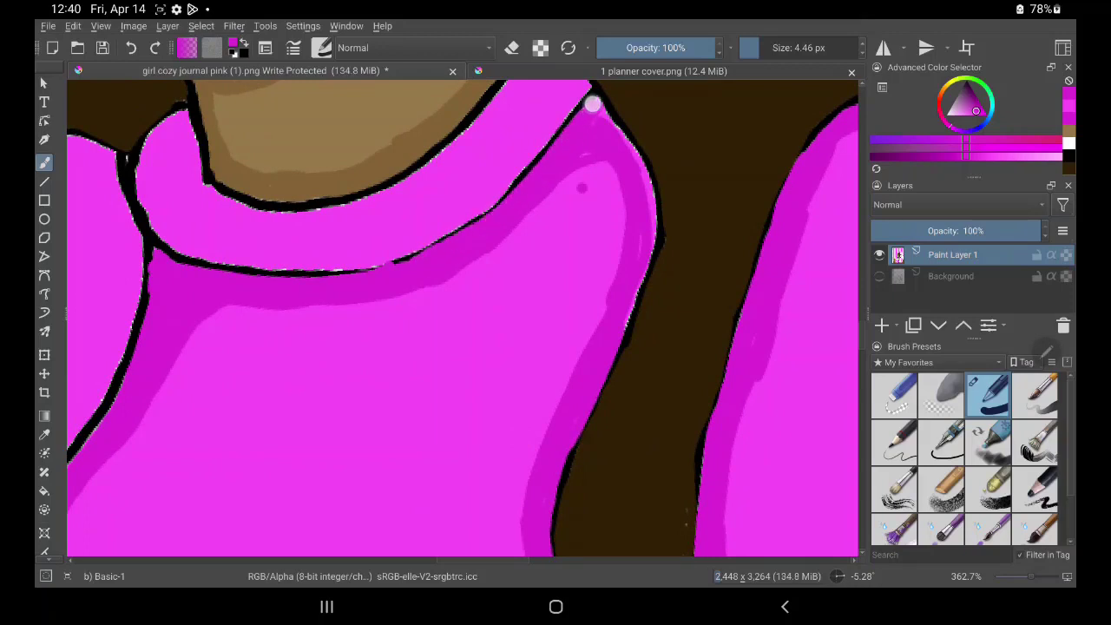
mouse_move(575, 147)
mouse_down()
mouse_move(588, 154)
mouse_move(595, 92)
mouse_move(652, 214)
mouse_move(640, 263)
mouse_up()
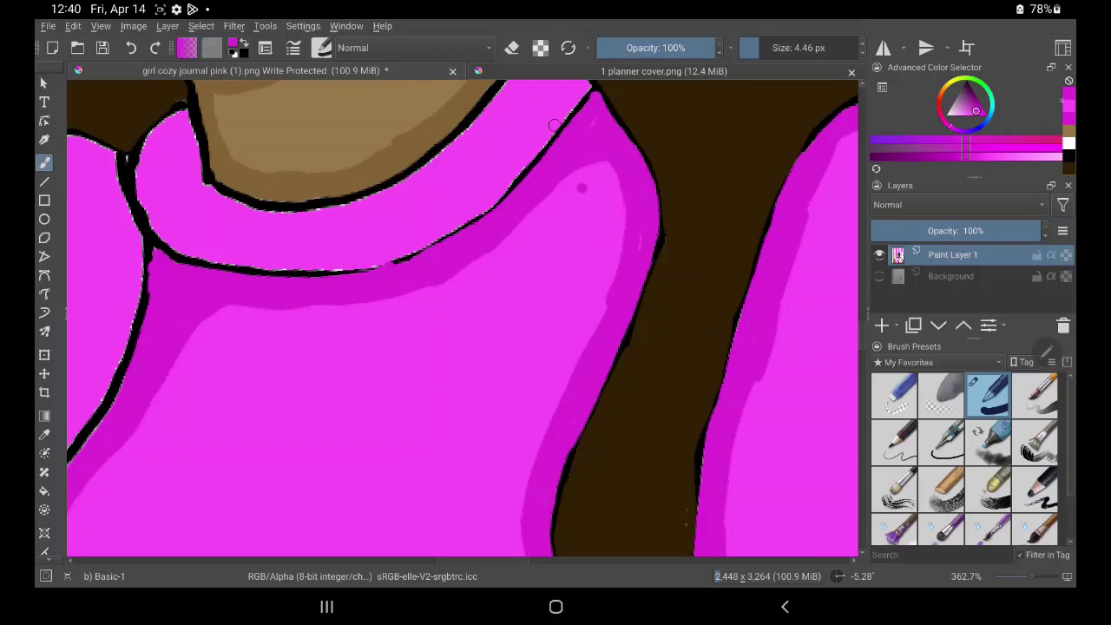
click(971, 115)
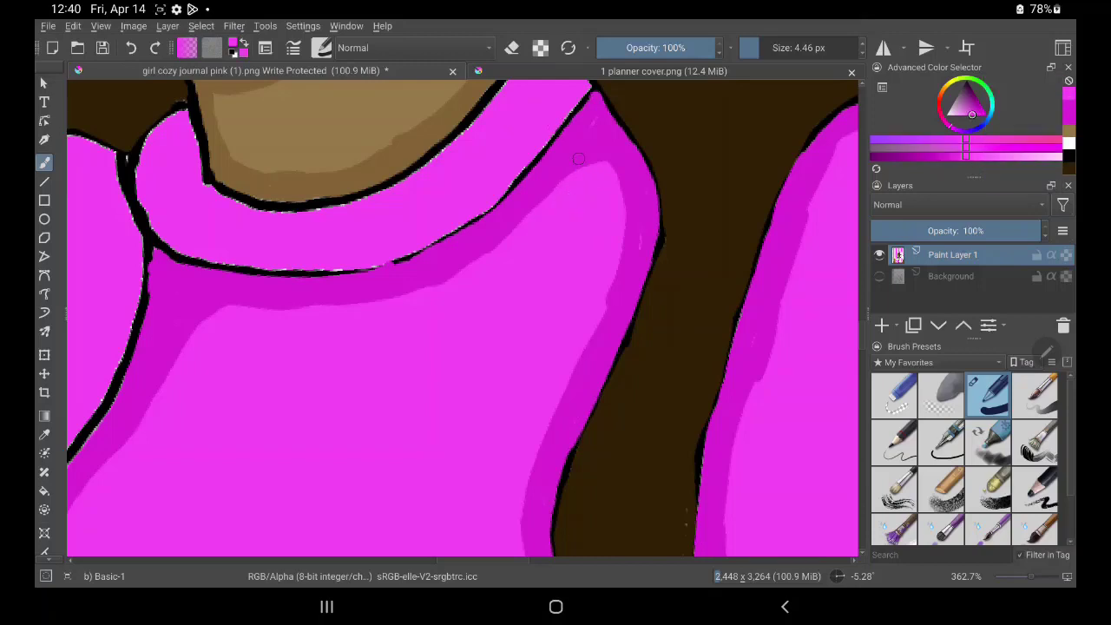
drag(496, 179, 590, 243)
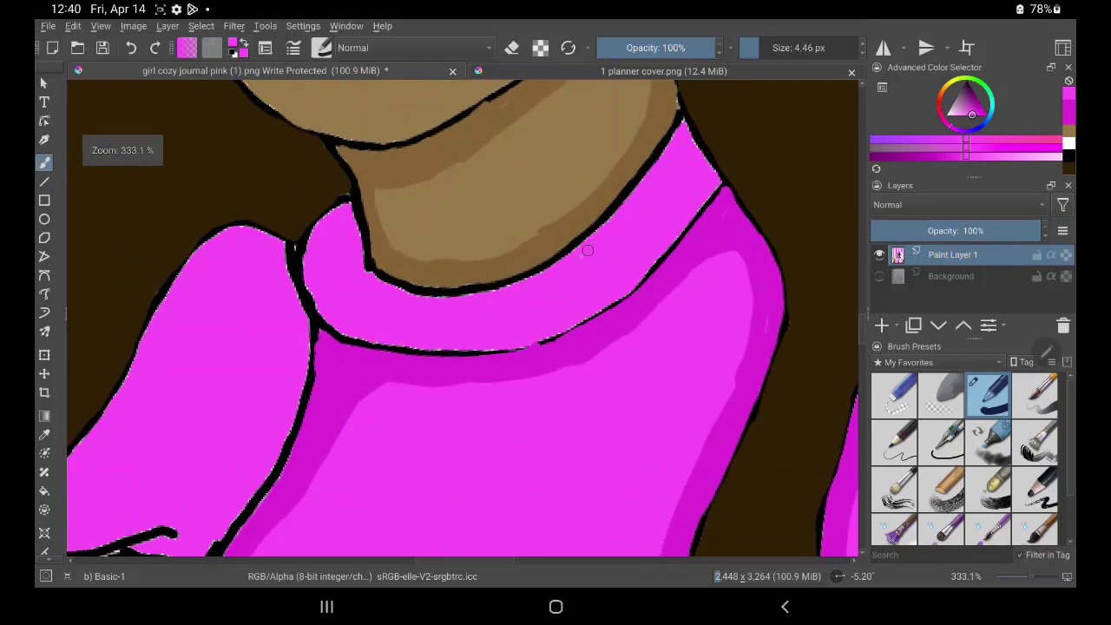
Fill the black gap beside the collar and paint magenta along the collar's left edge
drag(640, 204, 657, 179)
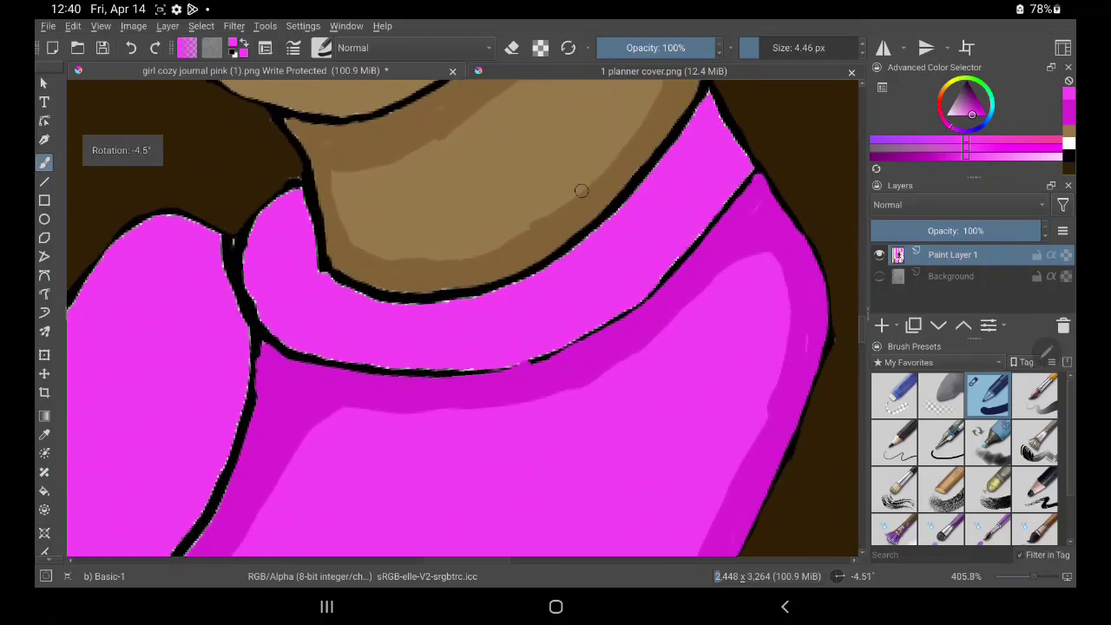
mouse_move(250, 262)
mouse_down()
mouse_move(241, 240)
mouse_move(243, 273)
mouse_up()
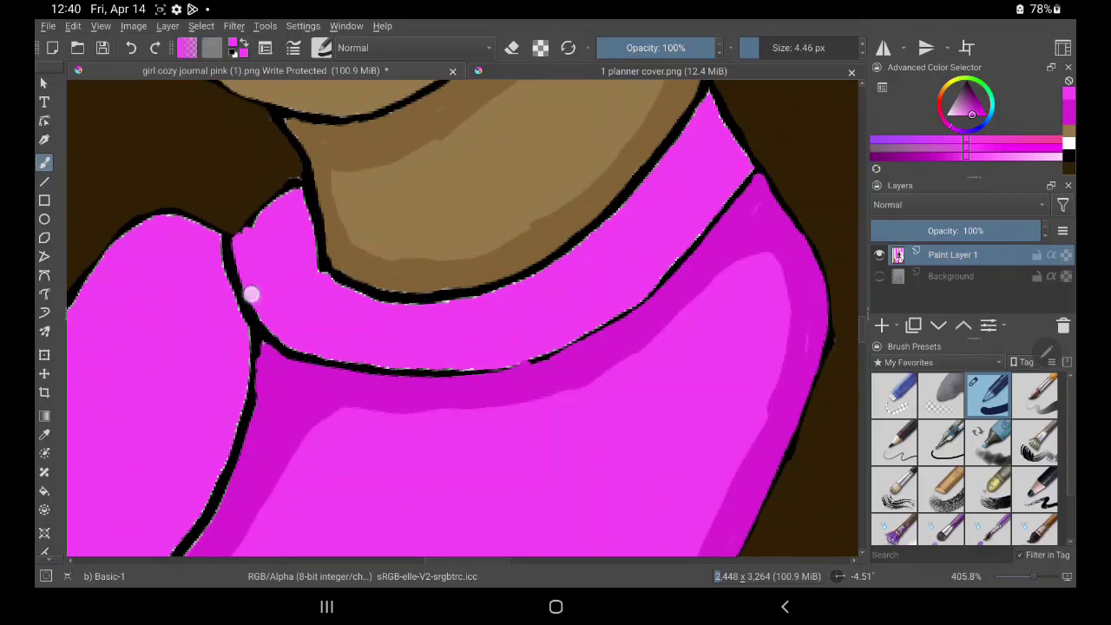
mouse_move(250, 293)
mouse_down()
mouse_move(275, 332)
mouse_move(306, 352)
mouse_move(385, 364)
mouse_move(341, 359)
mouse_move(528, 360)
mouse_move(642, 296)
mouse_move(734, 186)
mouse_move(697, 229)
mouse_up()
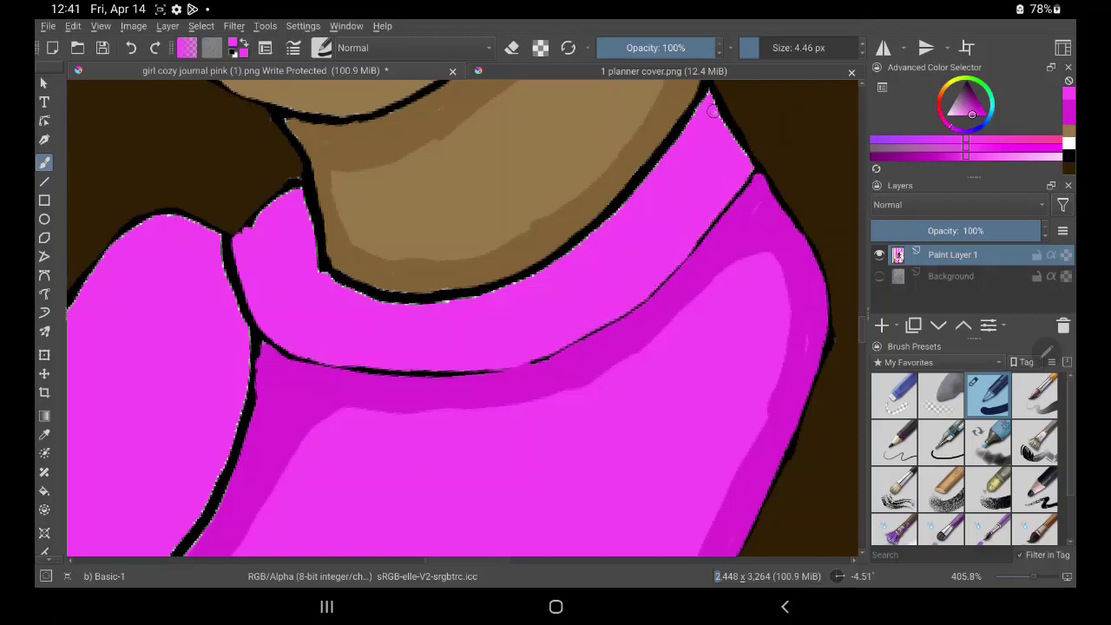
Cover the collar's upper-right outline, upper edge and corner with magenta
mouse_move(713, 111)
mouse_down()
mouse_move(706, 94)
mouse_move(746, 161)
mouse_up()
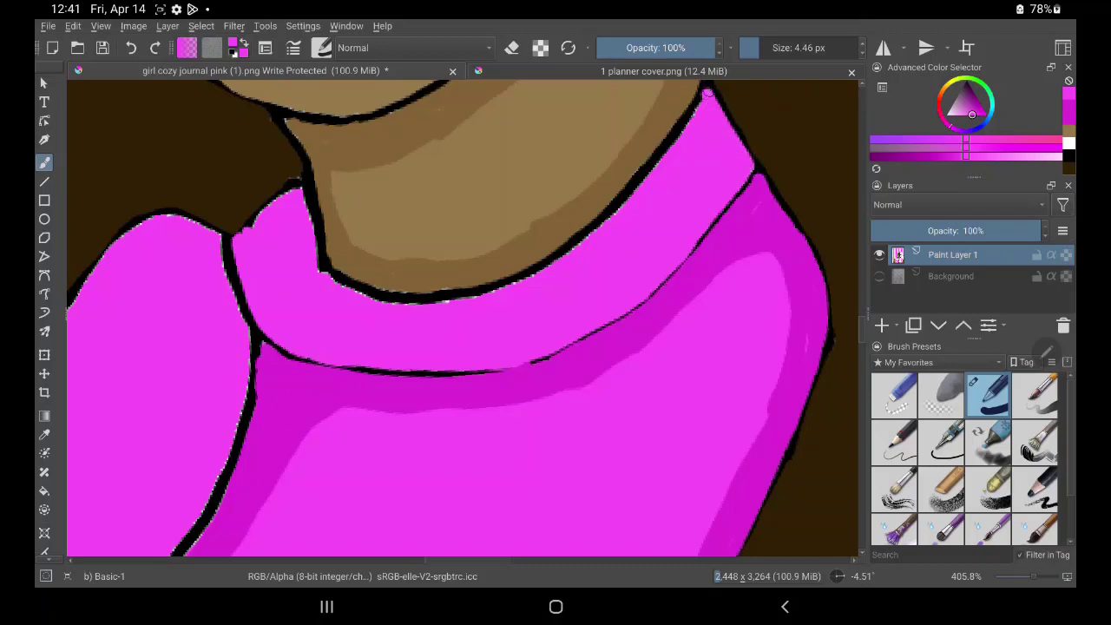
mouse_move(700, 102)
mouse_down()
mouse_move(651, 183)
mouse_move(608, 226)
mouse_move(674, 148)
mouse_move(579, 250)
mouse_up()
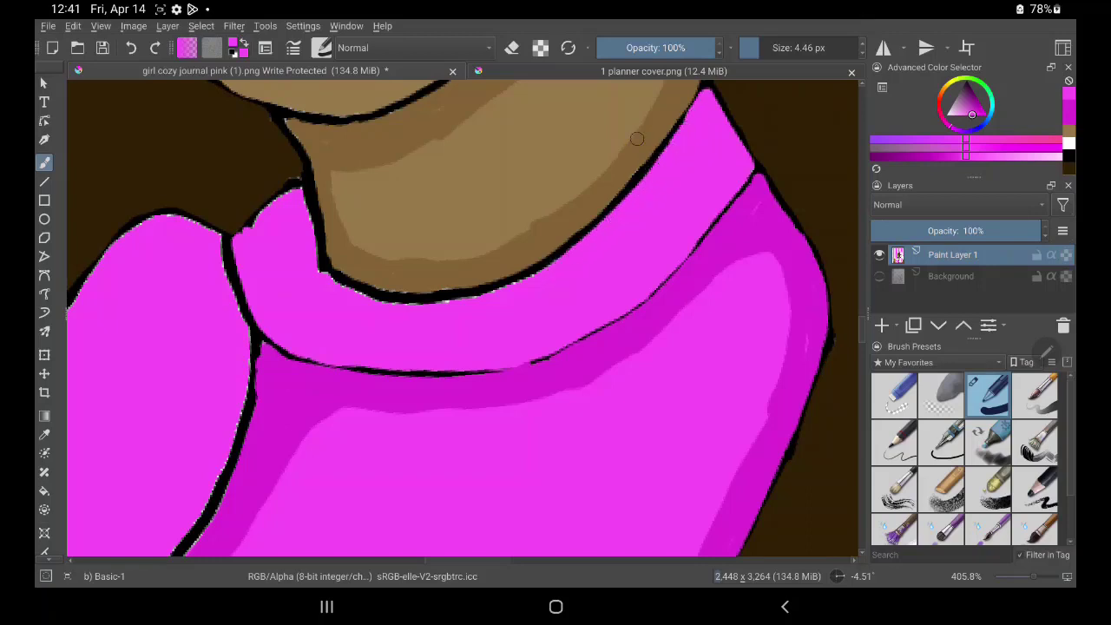
mouse_move(250, 239)
mouse_down()
mouse_move(269, 209)
mouse_move(235, 236)
mouse_move(297, 191)
mouse_move(310, 248)
mouse_move(342, 295)
mouse_move(416, 307)
mouse_move(333, 292)
mouse_move(441, 306)
mouse_move(322, 286)
mouse_move(449, 305)
mouse_move(422, 303)
mouse_move(510, 287)
mouse_move(576, 251)
mouse_move(508, 290)
mouse_move(381, 304)
mouse_up()
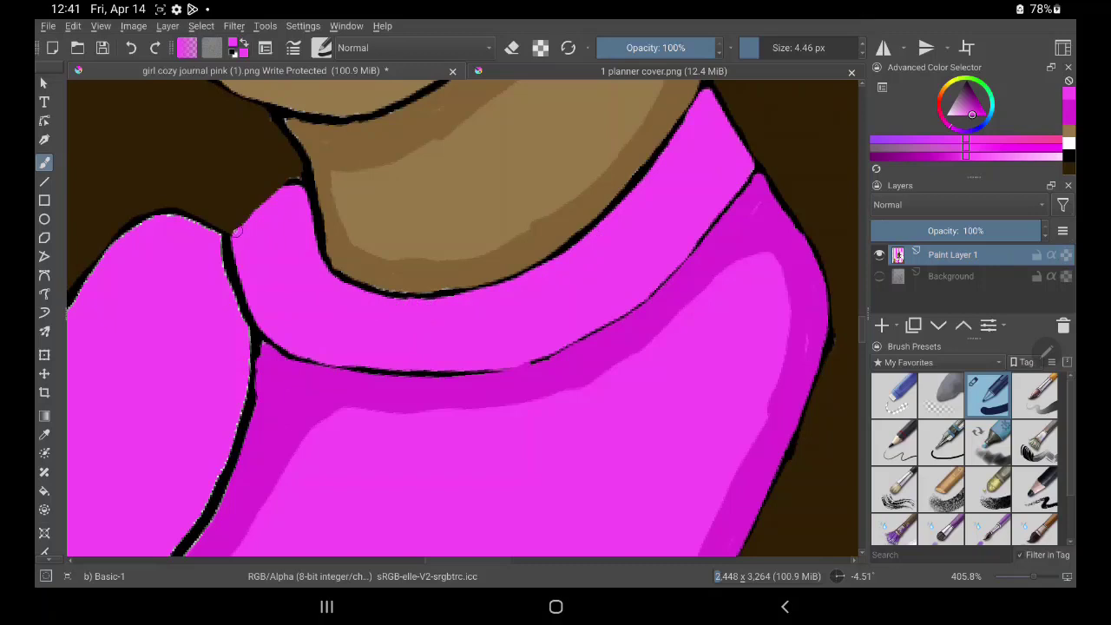
mouse_move(236, 232)
mouse_down()
mouse_move(277, 194)
mouse_move(252, 206)
mouse_move(238, 236)
mouse_move(287, 190)
mouse_move(250, 221)
mouse_up()
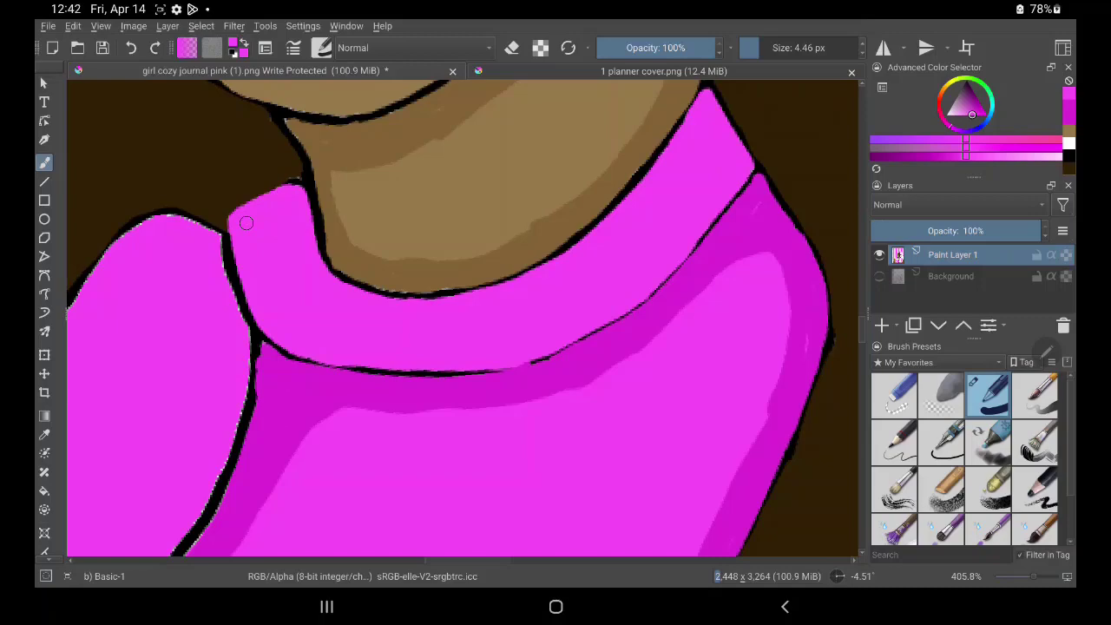
drag(430, 182, 715, 87)
drag(680, 425, 686, 416)
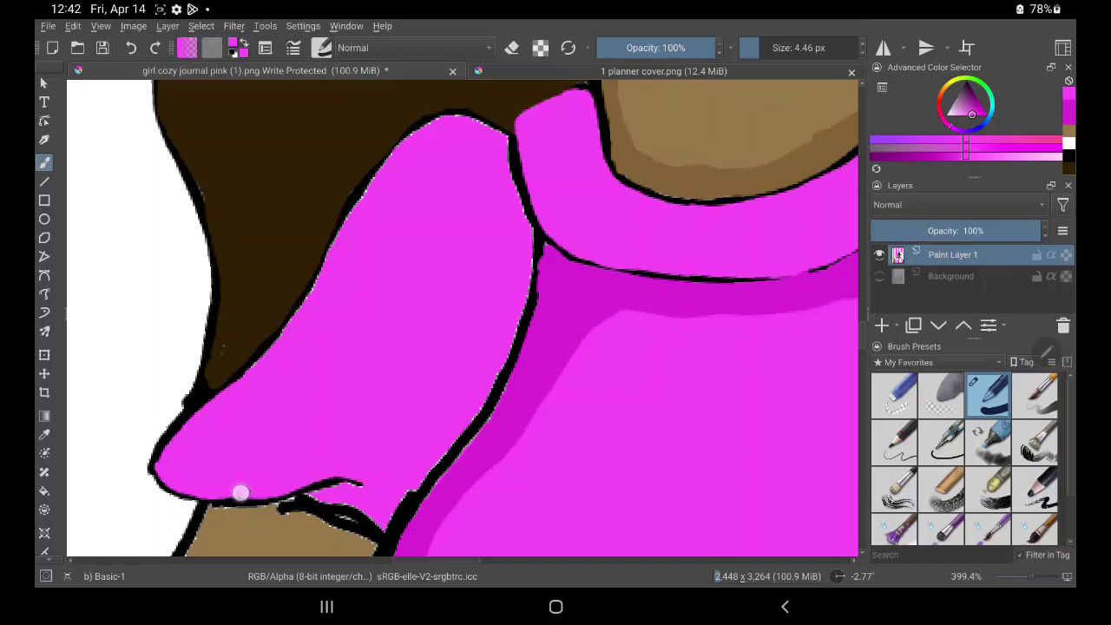
Fill the sleeve's lower outline gap and upper-left fringe with magenta, then choose a slightly different magenta
drag(241, 493, 217, 500)
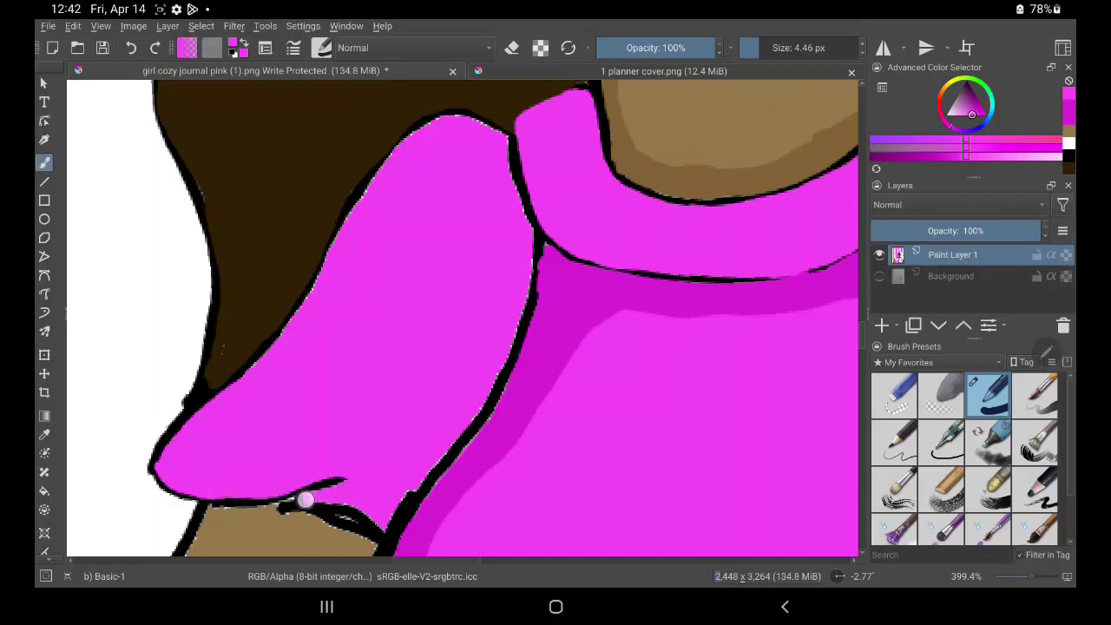
mouse_move(300, 502)
mouse_down()
mouse_move(362, 518)
mouse_move(347, 513)
mouse_move(398, 503)
mouse_move(384, 531)
mouse_up()
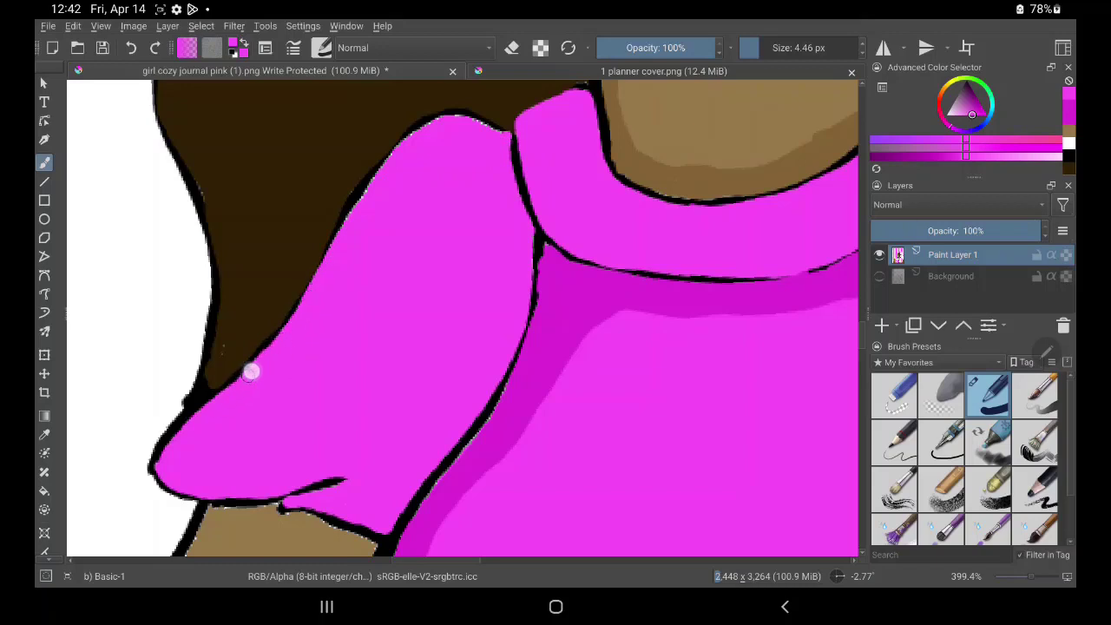
mouse_move(303, 303)
mouse_down()
mouse_move(364, 188)
mouse_move(422, 124)
mouse_move(464, 122)
mouse_up()
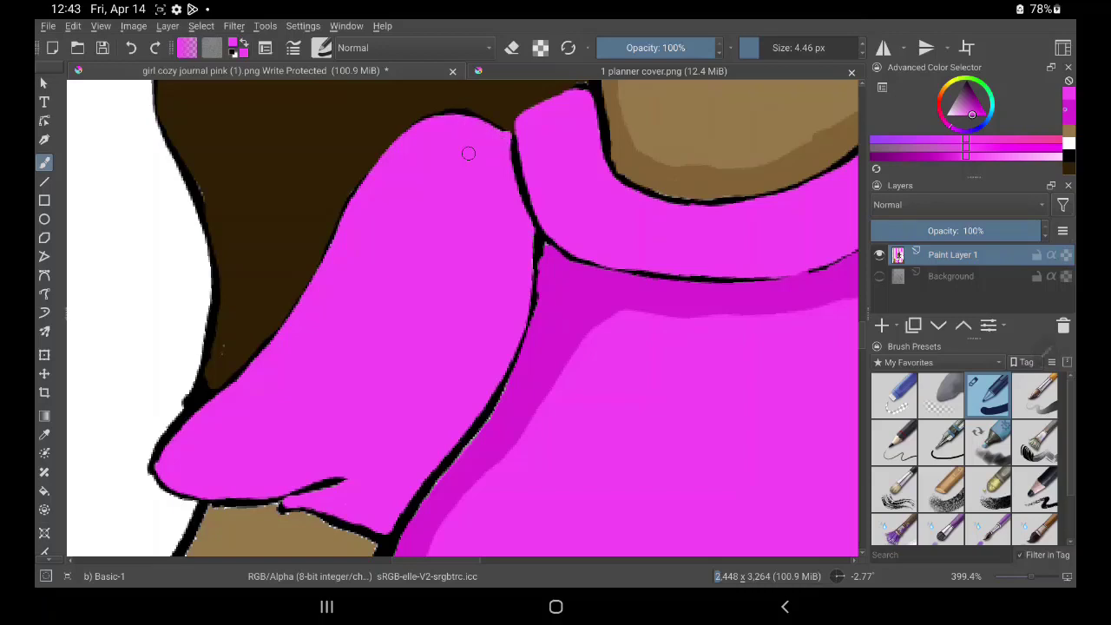
click(975, 110)
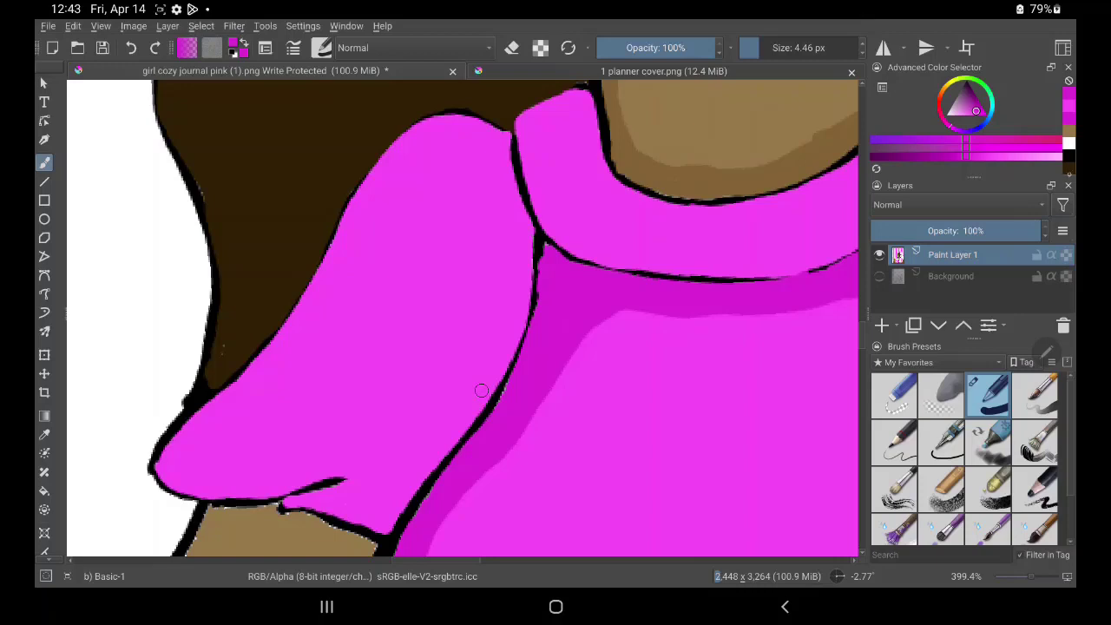
Patch the gap in the hair edge with dark brown
key(x)
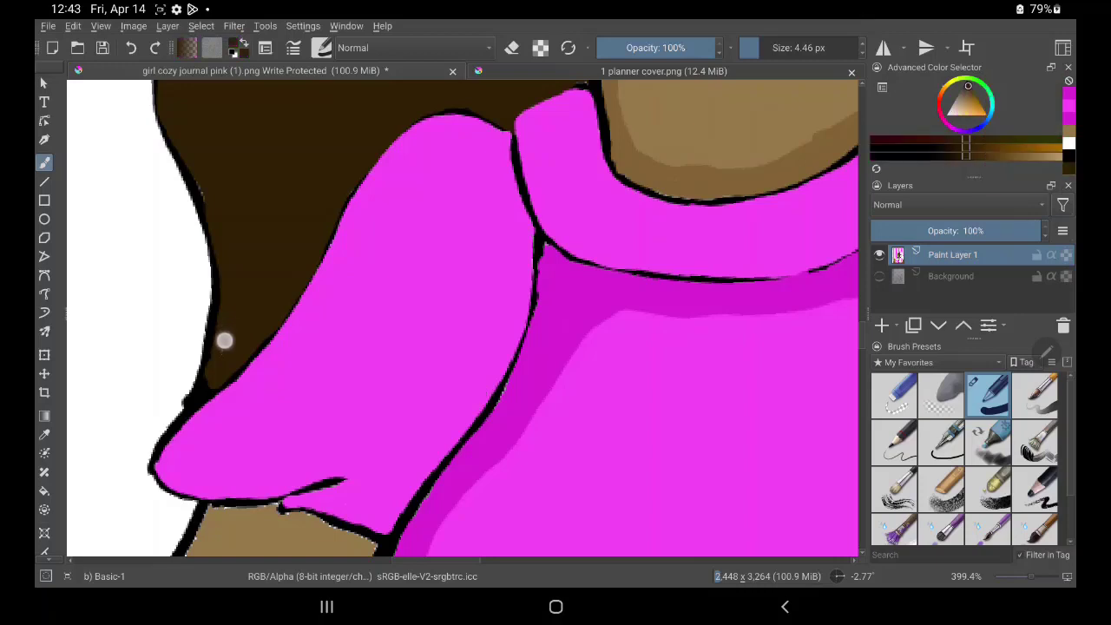
drag(206, 390, 215, 380)
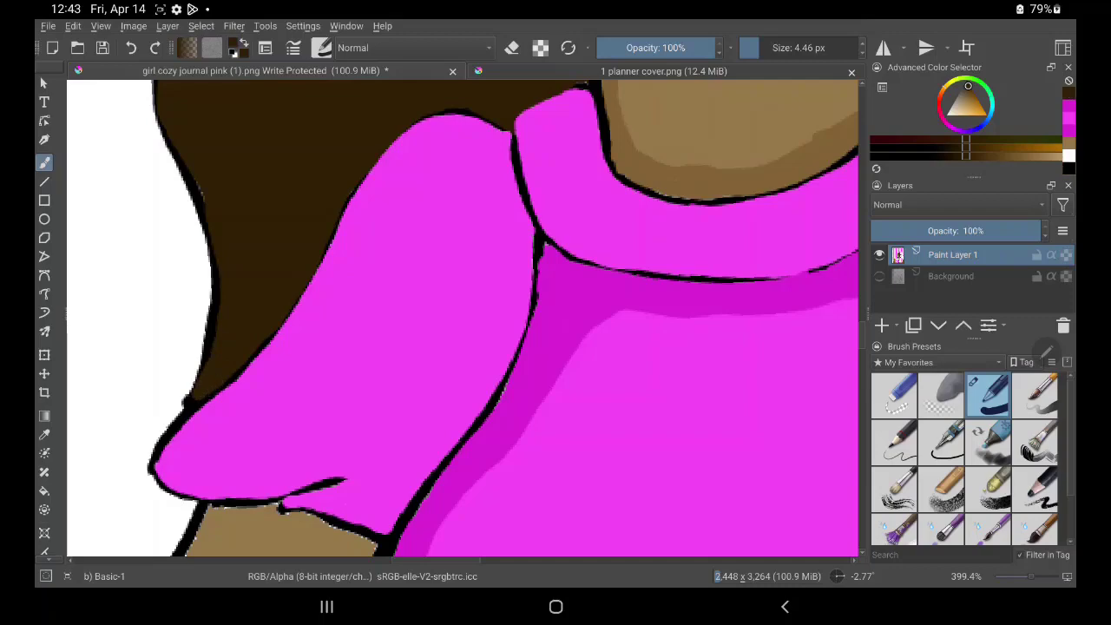
drag(667, 461, 780, 250)
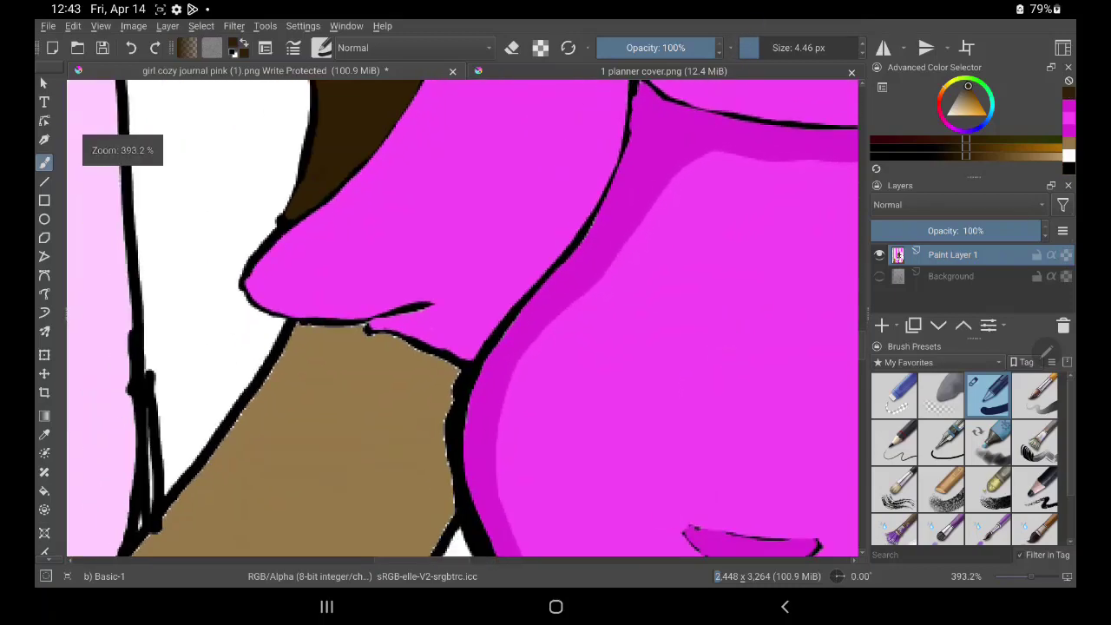
drag(707, 479, 763, 385)
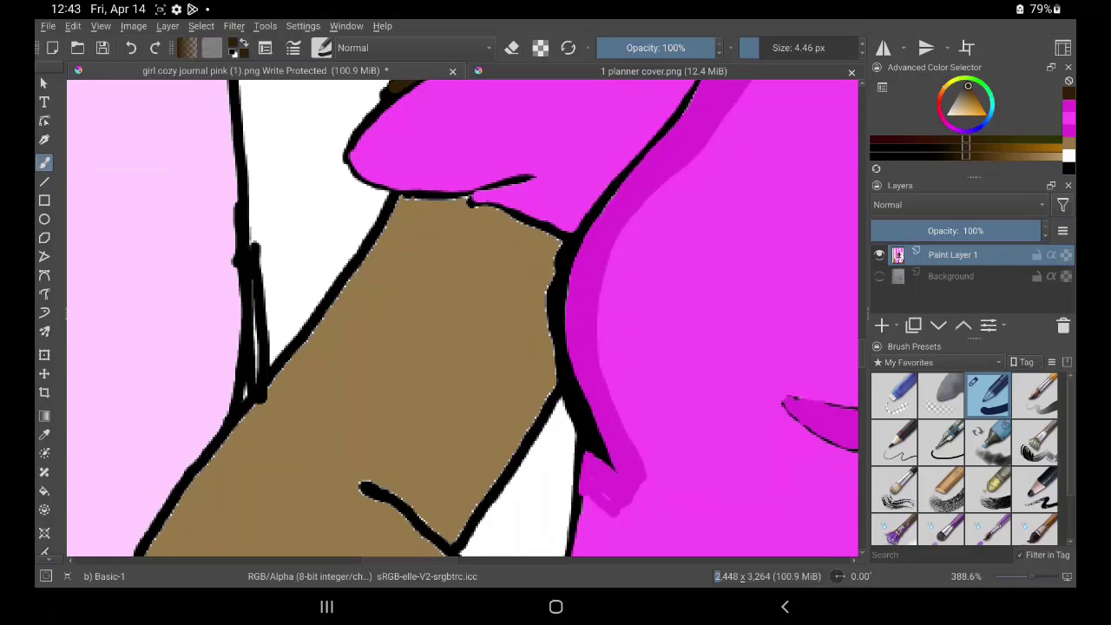
Pick tan and smooth the notches along the arm's left edge and lower outline
click(964, 101)
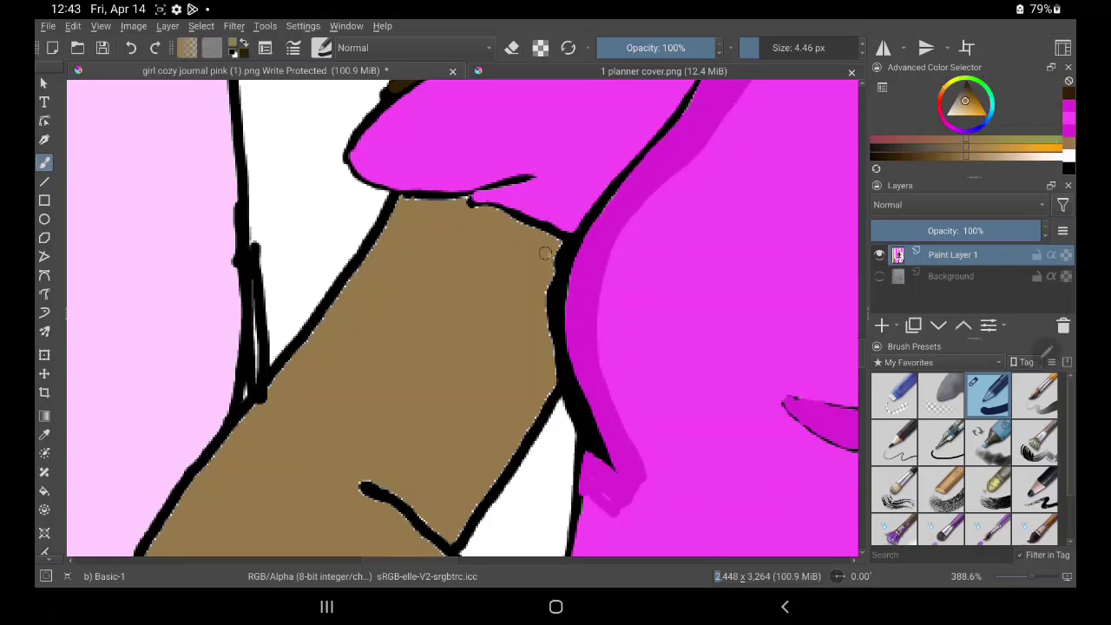
mouse_move(540, 286)
mouse_down()
mouse_move(545, 237)
mouse_move(554, 379)
mouse_up()
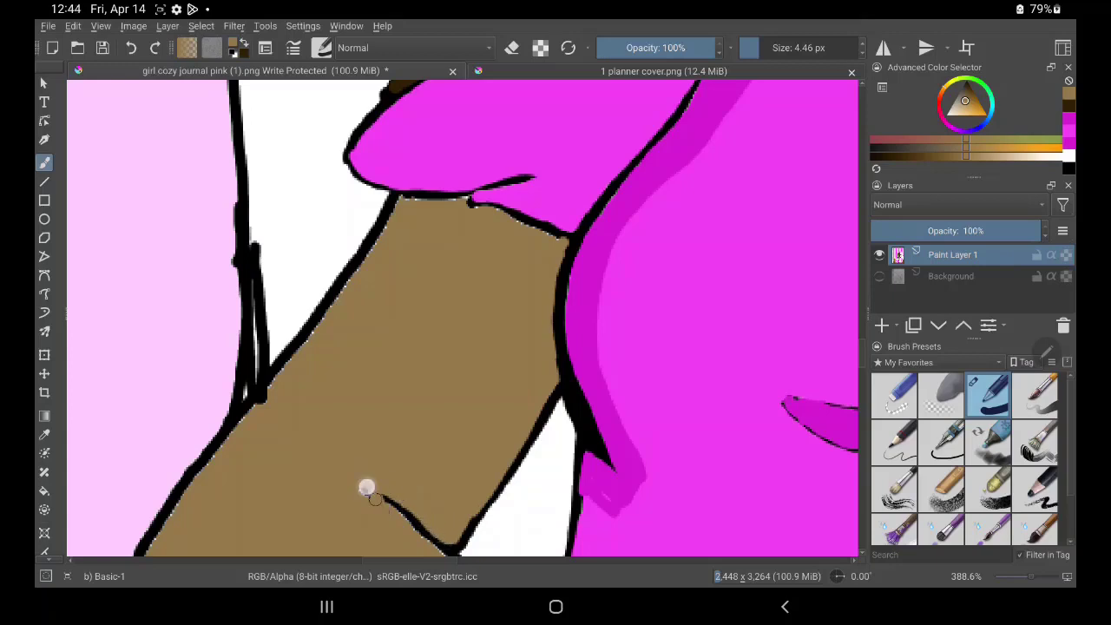
mouse_move(199, 480)
mouse_down()
mouse_move(398, 206)
mouse_move(460, 205)
mouse_move(554, 237)
mouse_up()
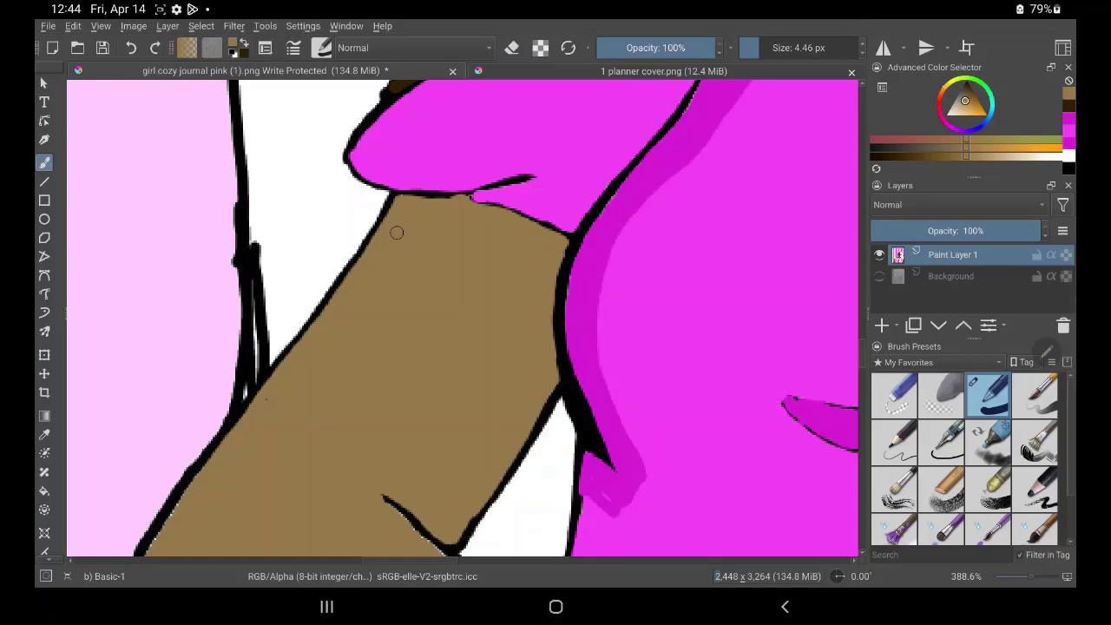
drag(635, 512, 697, 355)
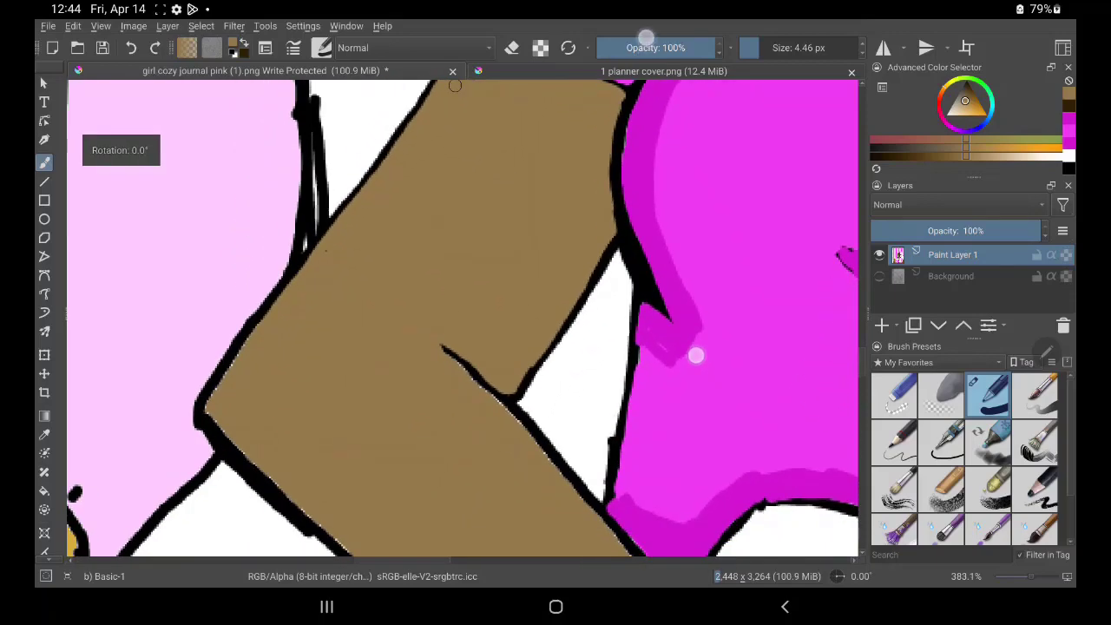
mouse_move(215, 405)
mouse_down()
mouse_move(280, 307)
mouse_move(219, 398)
mouse_move(238, 449)
mouse_move(203, 409)
mouse_move(228, 452)
mouse_move(270, 462)
mouse_move(320, 527)
mouse_move(260, 471)
mouse_move(321, 508)
mouse_up()
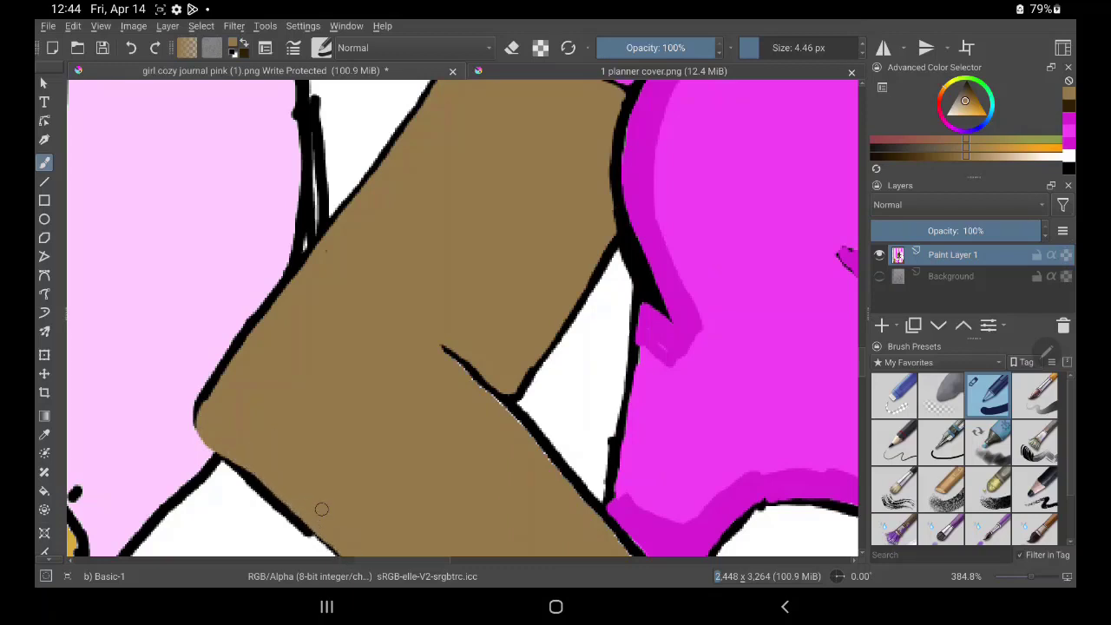
mouse_move(432, 364)
mouse_down()
mouse_move(477, 388)
mouse_move(630, 559)
mouse_up()
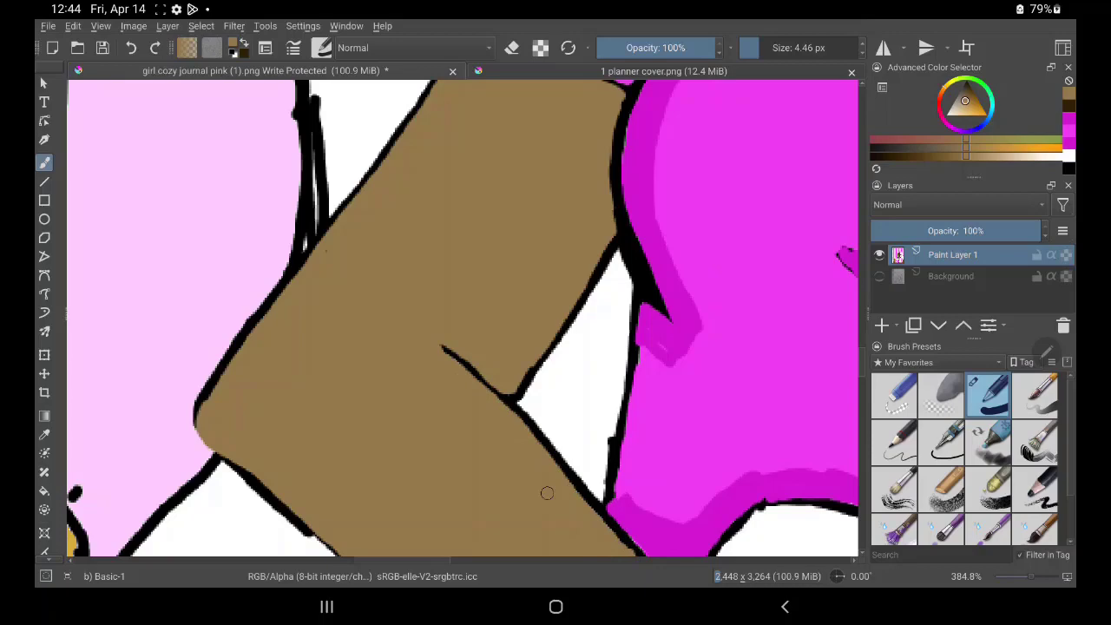
drag(546, 493, 481, 255)
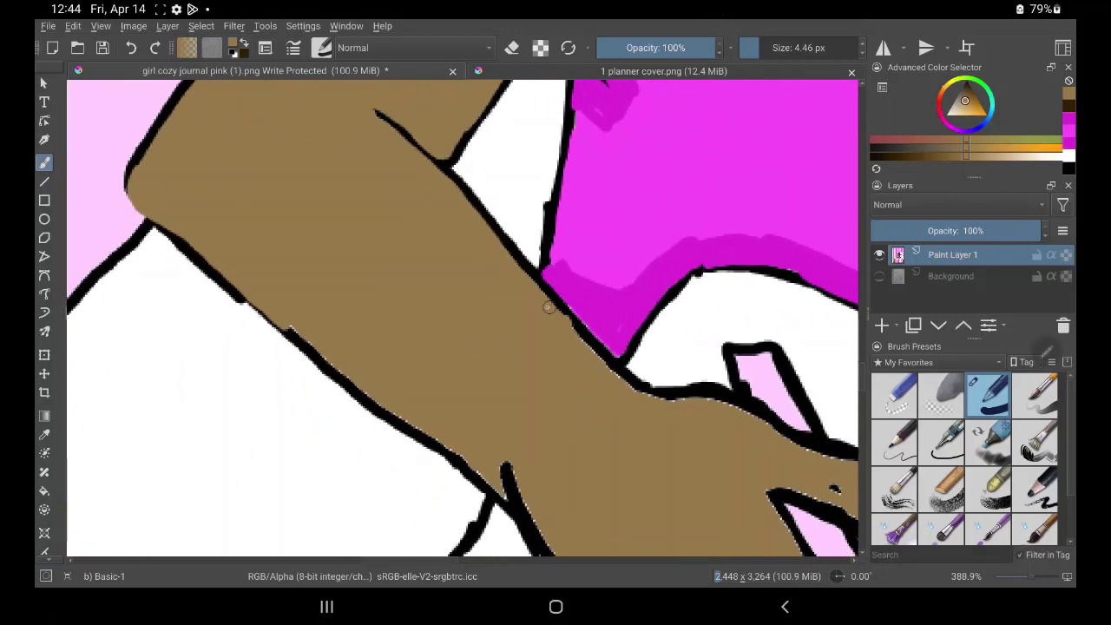
drag(549, 307, 649, 404)
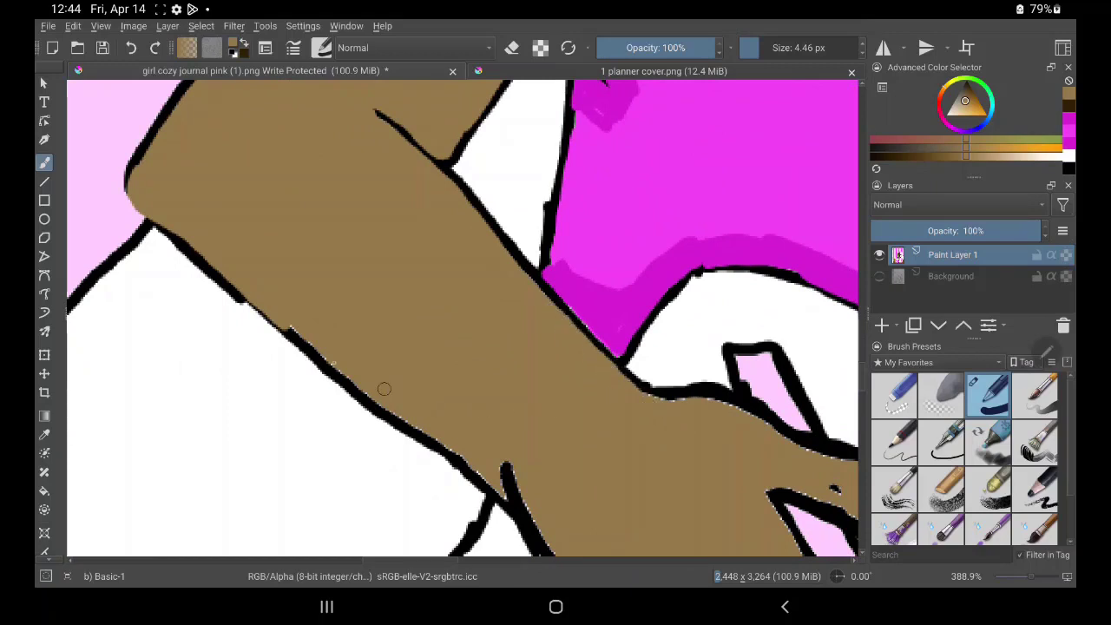
mouse_move(283, 313)
mouse_down()
mouse_move(362, 392)
mouse_move(535, 513)
mouse_move(526, 488)
mouse_move(559, 559)
mouse_up()
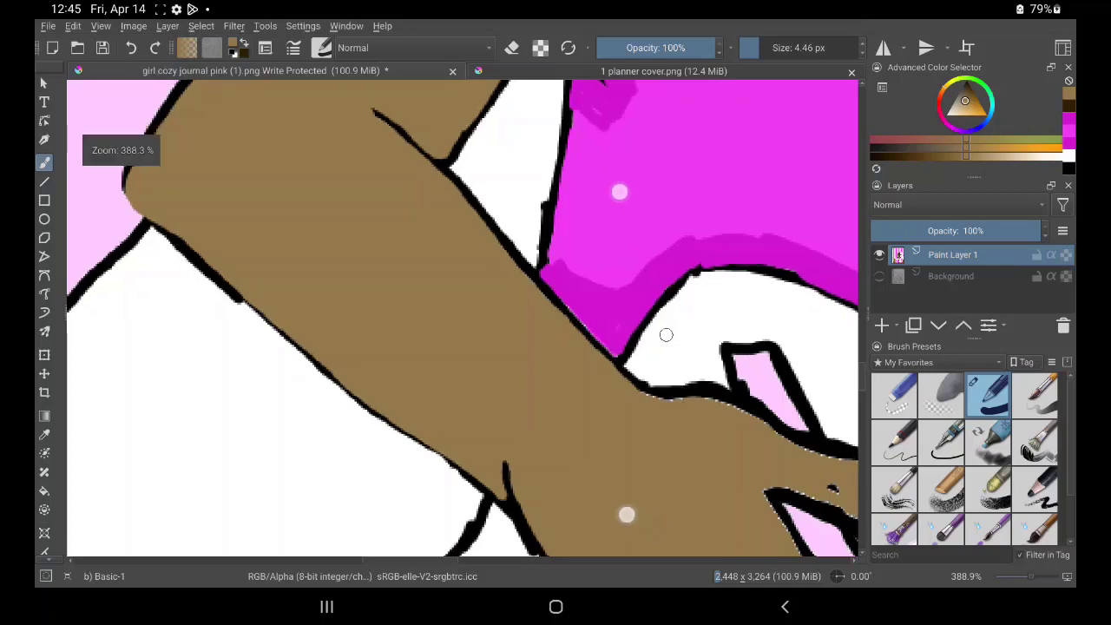
Thin and smooth the outlines of the wrist, fingers, thumb and top of the hand with tan
drag(668, 335, 445, 244)
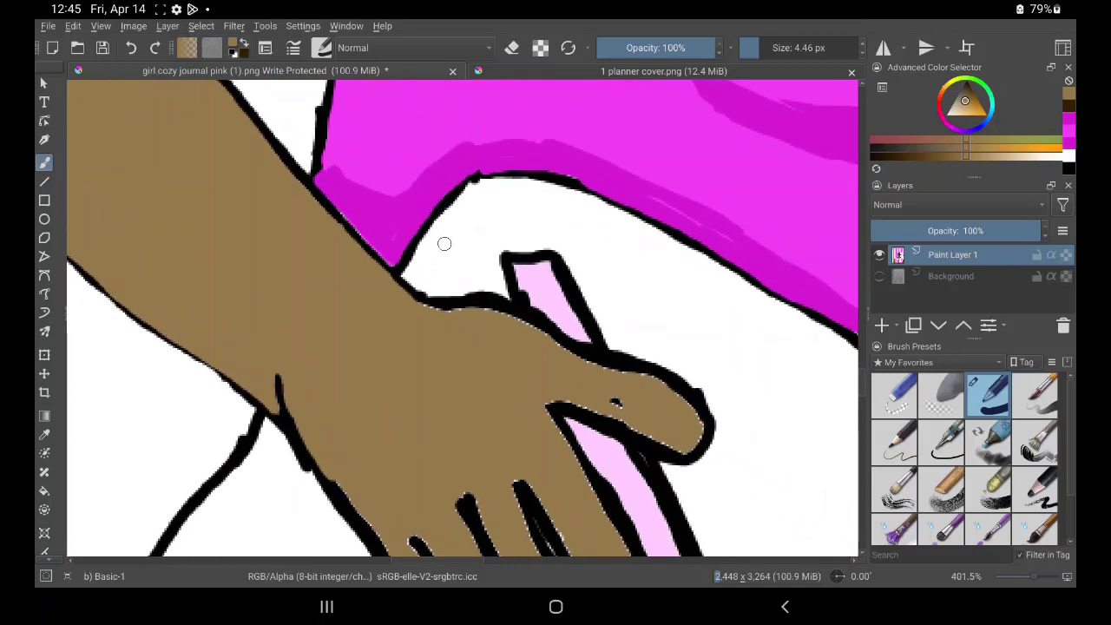
drag(444, 244, 370, 168)
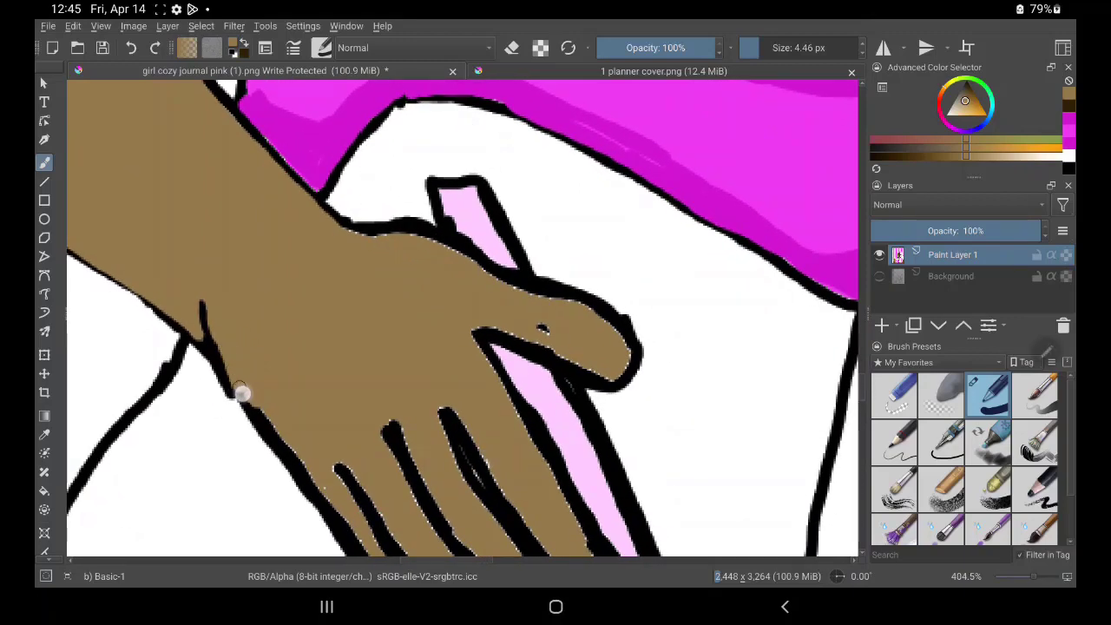
mouse_move(233, 371)
mouse_down()
mouse_move(281, 441)
mouse_move(248, 411)
mouse_move(348, 532)
mouse_move(333, 483)
mouse_move(355, 523)
mouse_up()
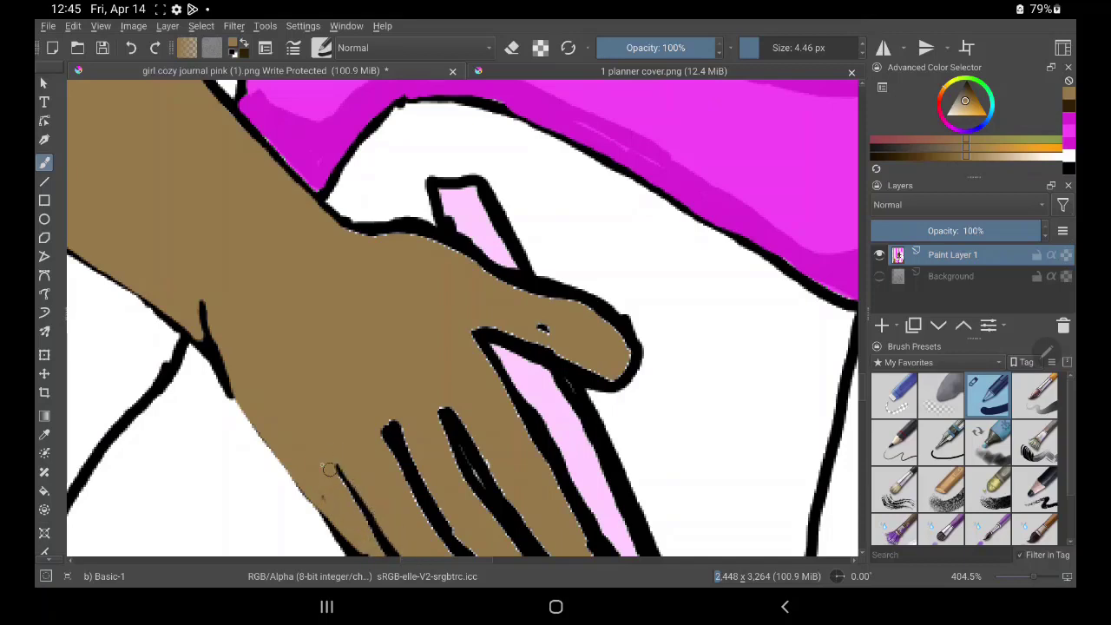
drag(359, 523, 367, 478)
drag(379, 431, 417, 466)
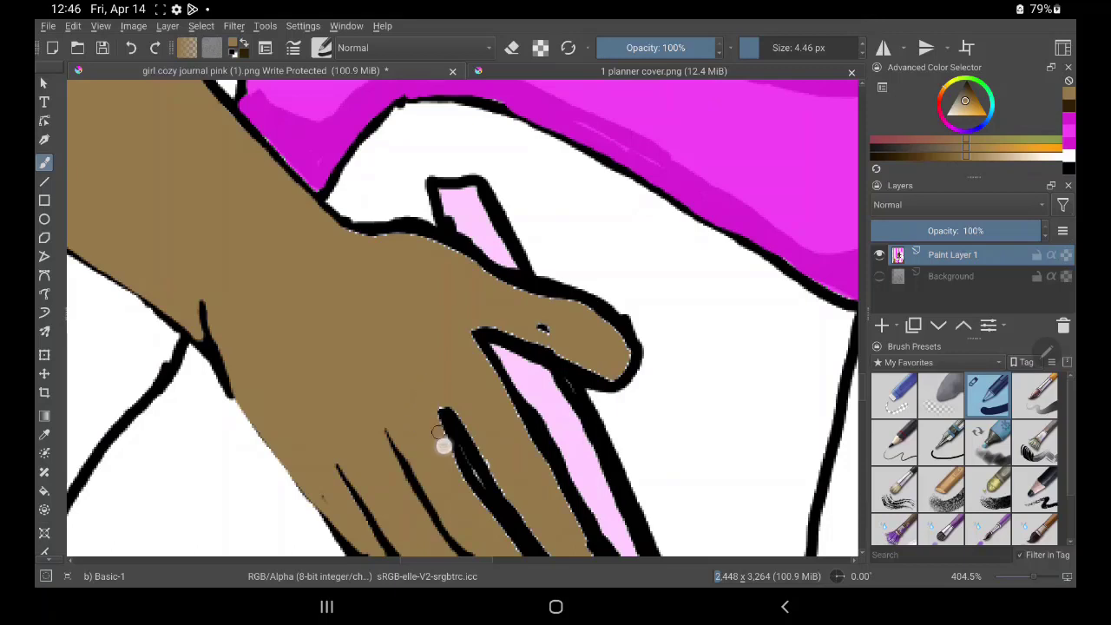
mouse_move(437, 432)
mouse_down()
mouse_move(472, 494)
mouse_move(439, 418)
mouse_move(497, 488)
mouse_up()
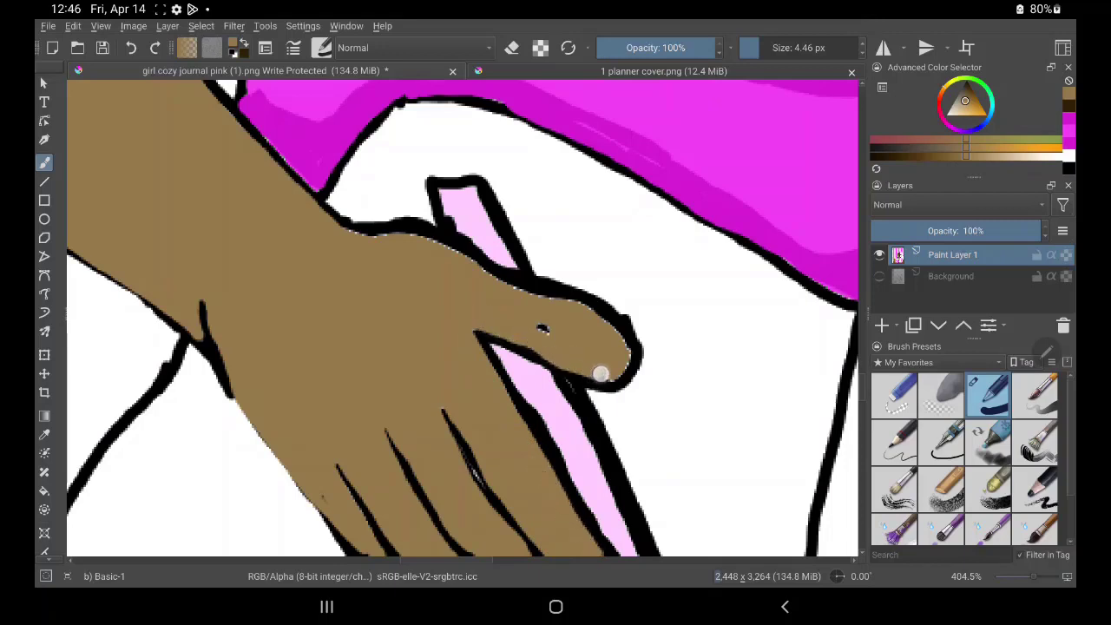
drag(530, 326, 551, 329)
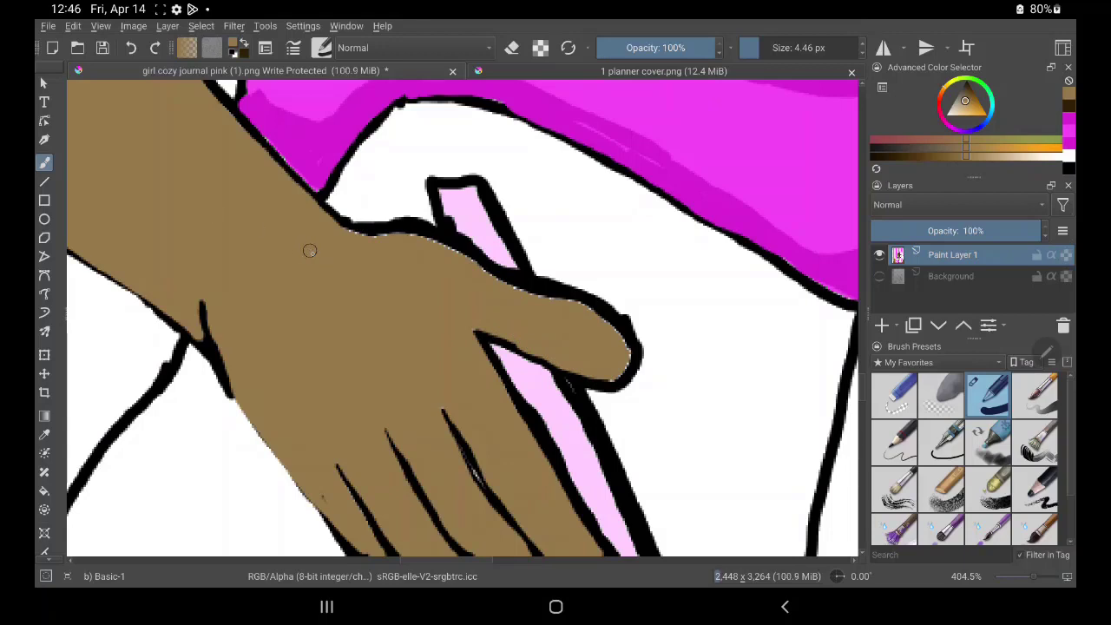
mouse_move(344, 232)
mouse_down()
mouse_move(434, 241)
mouse_move(359, 240)
mouse_up()
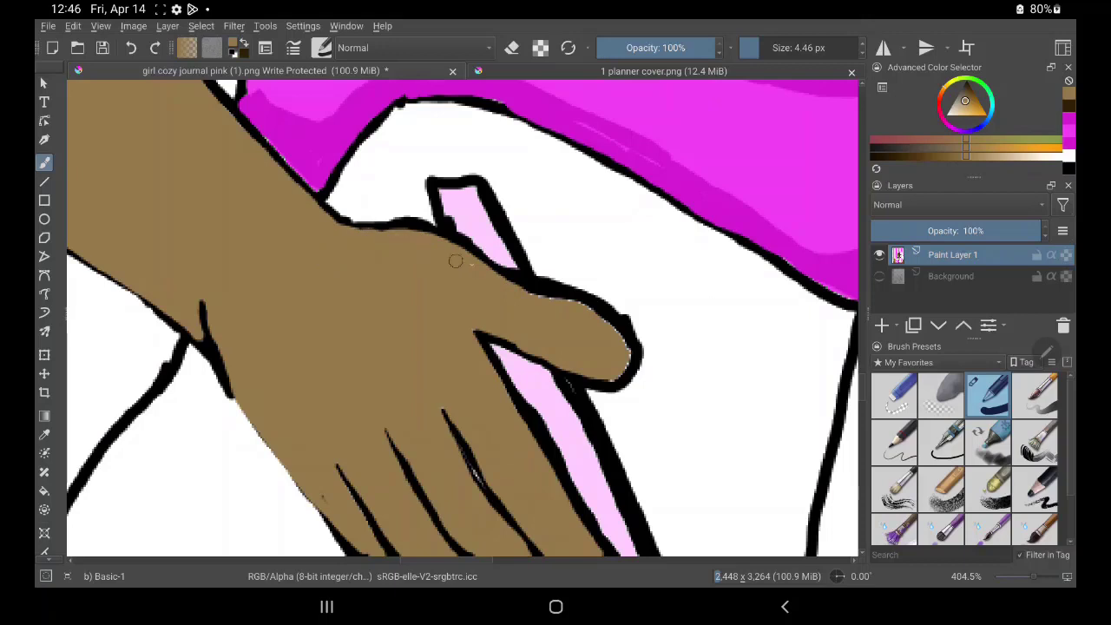
mouse_move(495, 279)
mouse_down()
mouse_move(600, 318)
mouse_move(630, 356)
mouse_move(590, 370)
mouse_move(622, 362)
mouse_move(604, 367)
mouse_up()
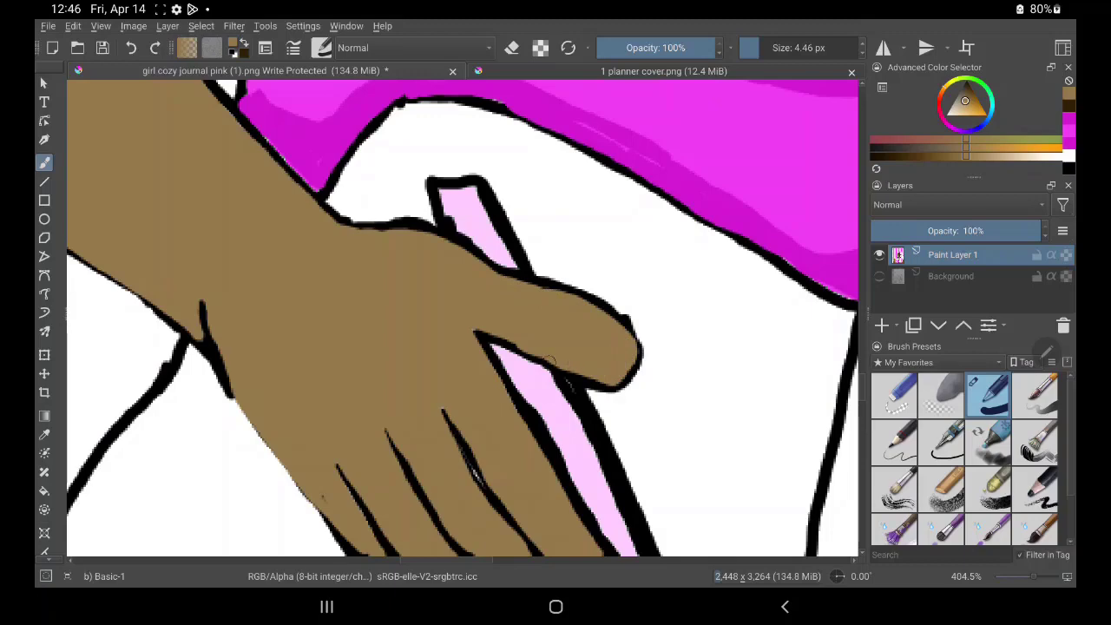
Fill the gaps and the dark mark around the fingertips with brown
scroll(602, 221, down, 3)
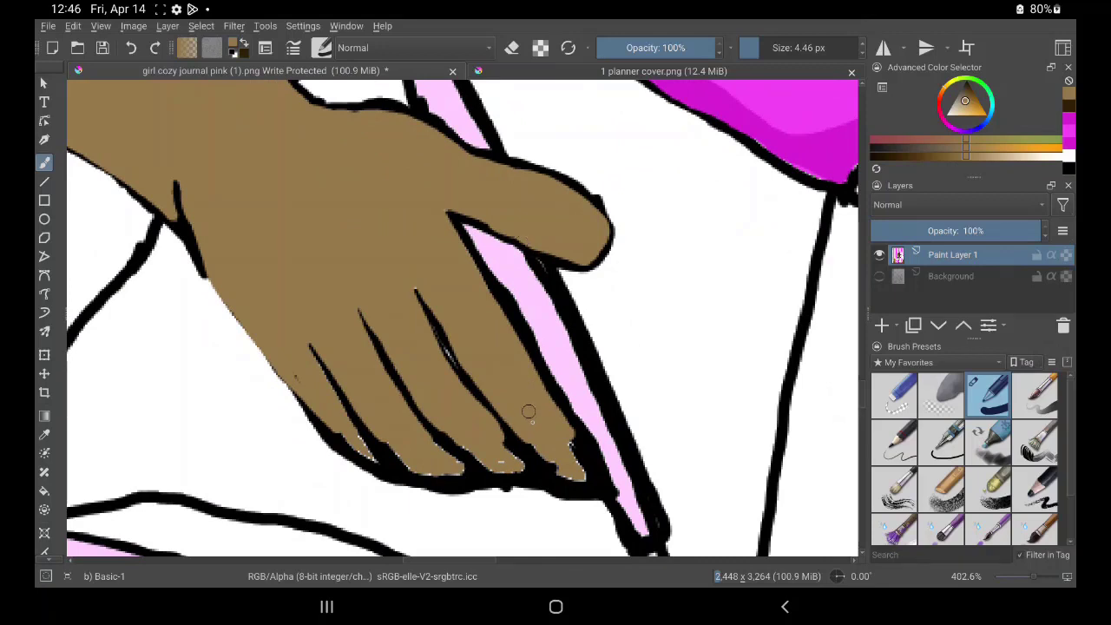
mouse_move(521, 426)
mouse_down()
mouse_move(578, 463)
mouse_move(572, 478)
mouse_up()
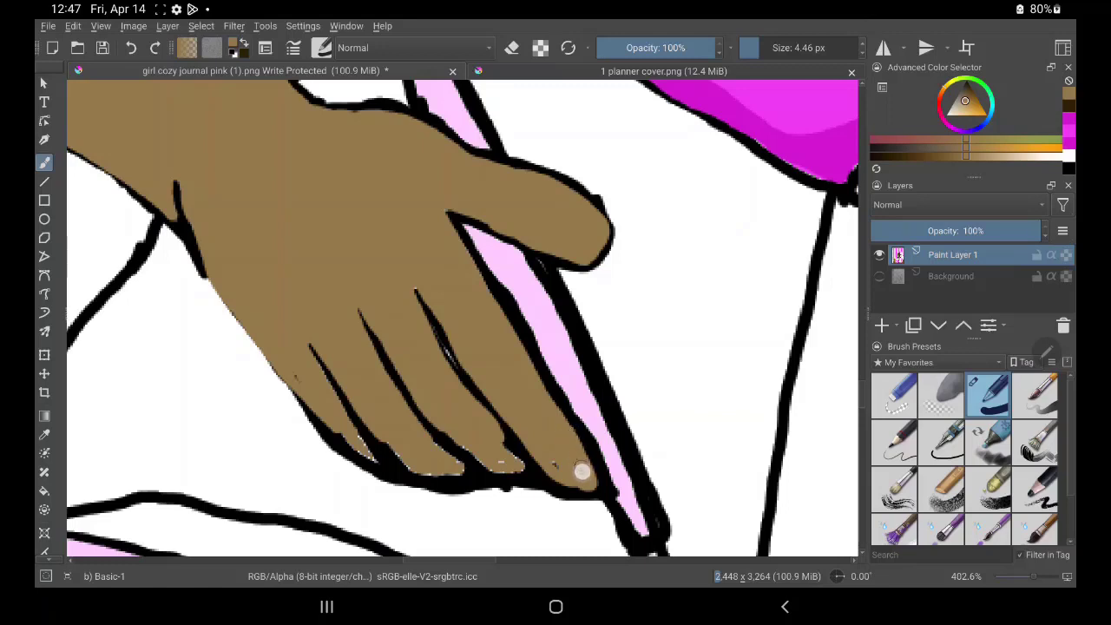
mouse_move(582, 469)
mouse_down()
mouse_move(547, 459)
mouse_move(537, 437)
mouse_move(504, 461)
mouse_move(481, 461)
mouse_up()
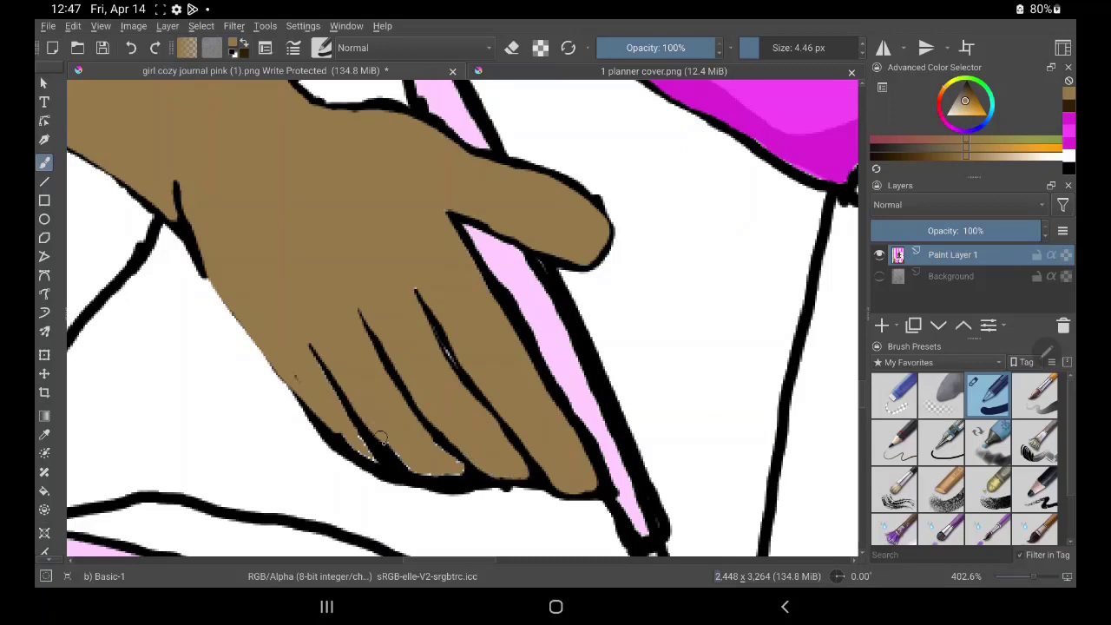
mouse_move(381, 436)
mouse_down()
mouse_move(432, 471)
mouse_move(428, 445)
mouse_move(451, 463)
mouse_move(419, 434)
mouse_move(442, 454)
mouse_up()
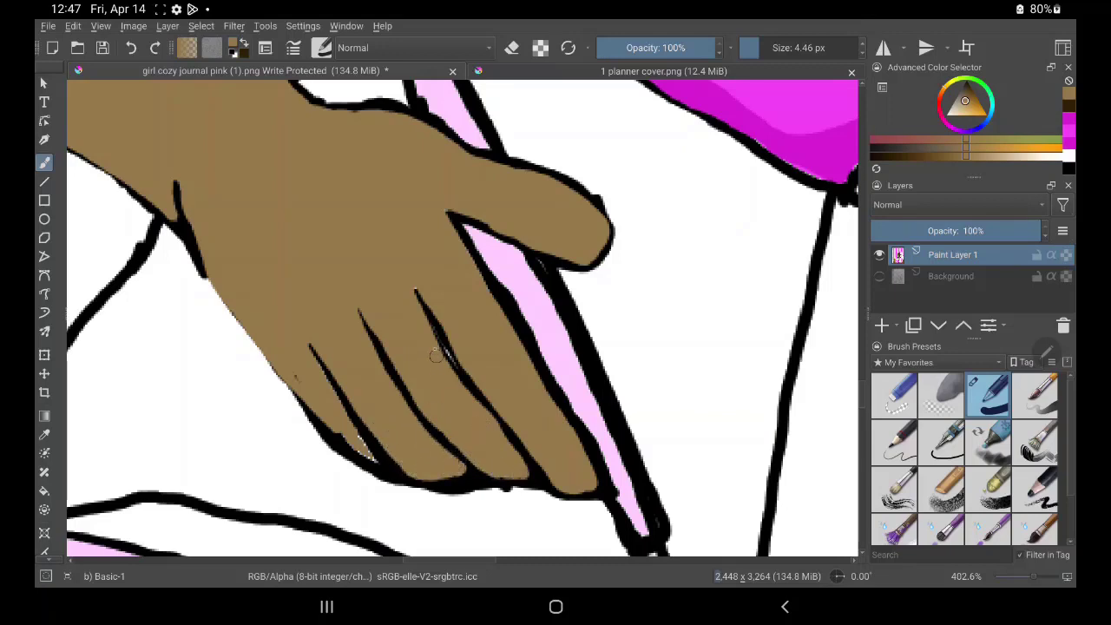
mouse_move(308, 377)
mouse_down()
mouse_move(367, 454)
mouse_move(300, 344)
mouse_move(322, 402)
mouse_move(285, 362)
mouse_move(342, 444)
mouse_up()
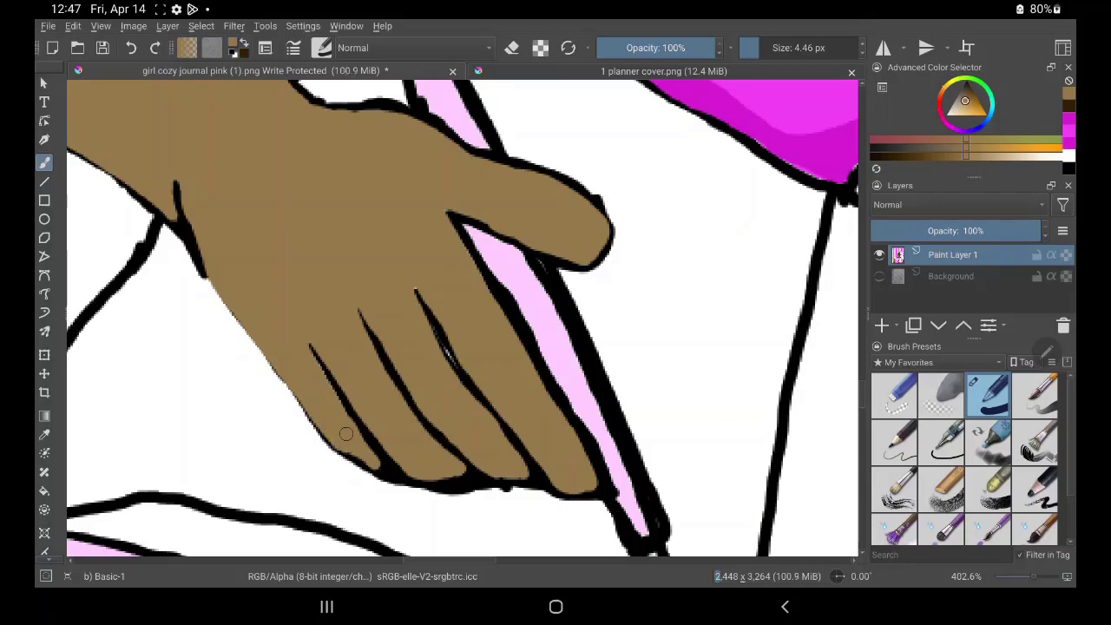
drag(345, 433, 137, 581)
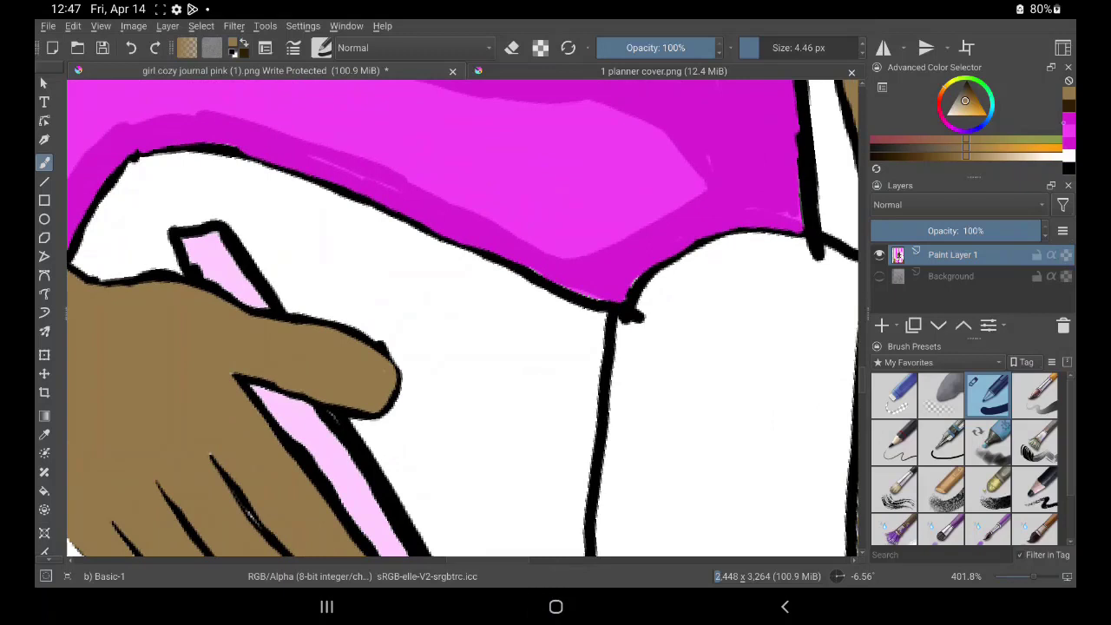
Pick magenta and fill the white gaps at the shirt's corner, right outline and lower edge
click(1068, 122)
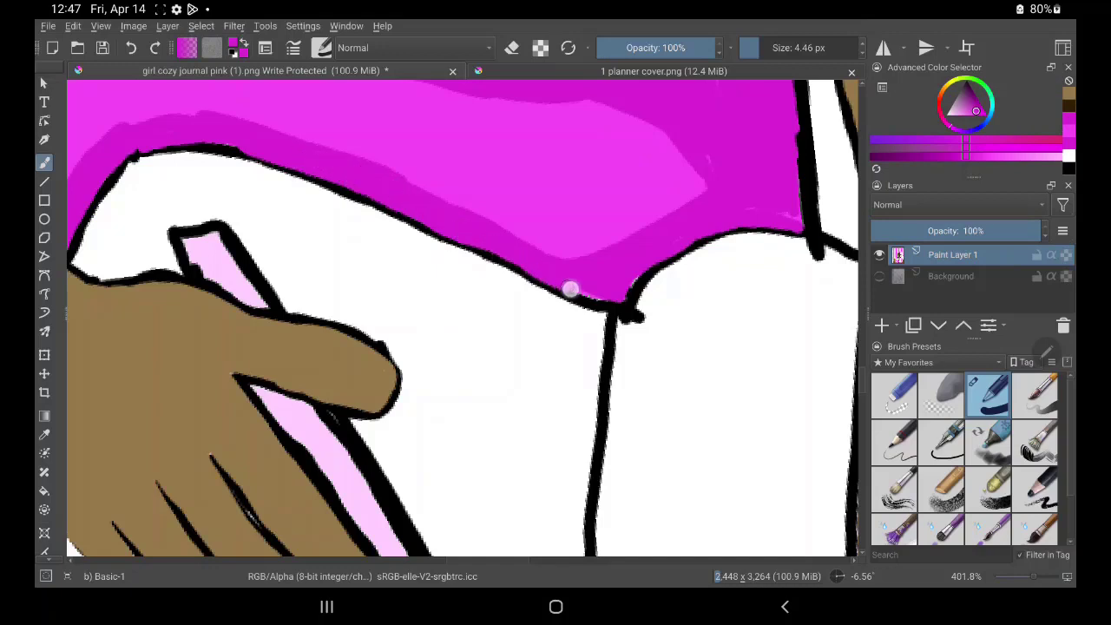
mouse_move(569, 289)
mouse_down()
mouse_move(610, 305)
mouse_move(658, 250)
mouse_up()
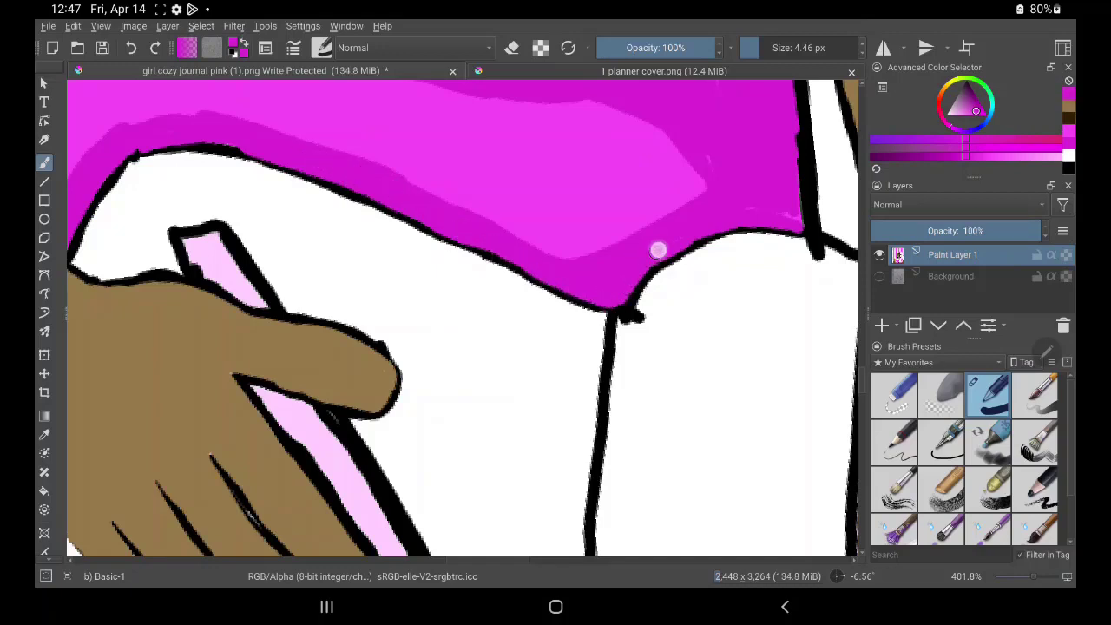
mouse_move(784, 214)
mouse_down()
mouse_move(796, 194)
mouse_move(793, 119)
mouse_up()
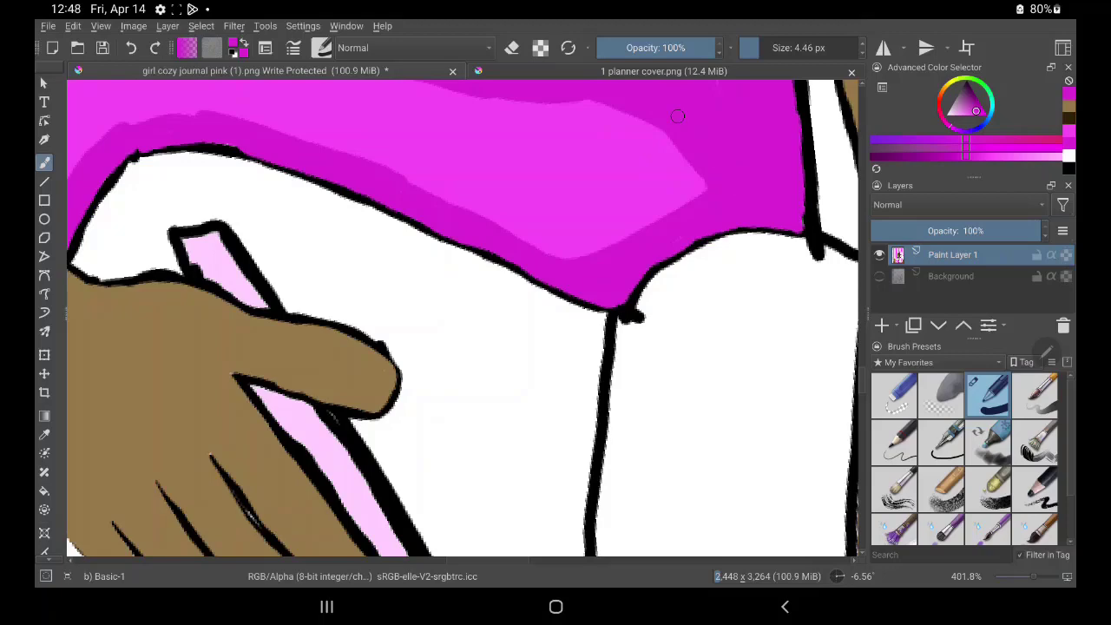
drag(504, 196, 672, 258)
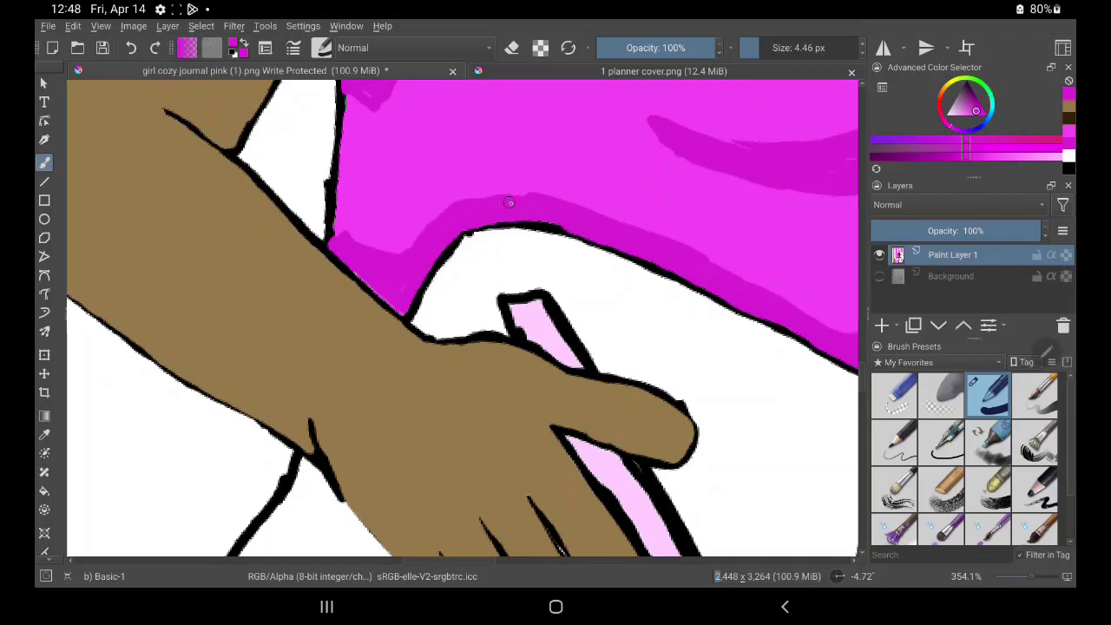
drag(508, 202, 544, 209)
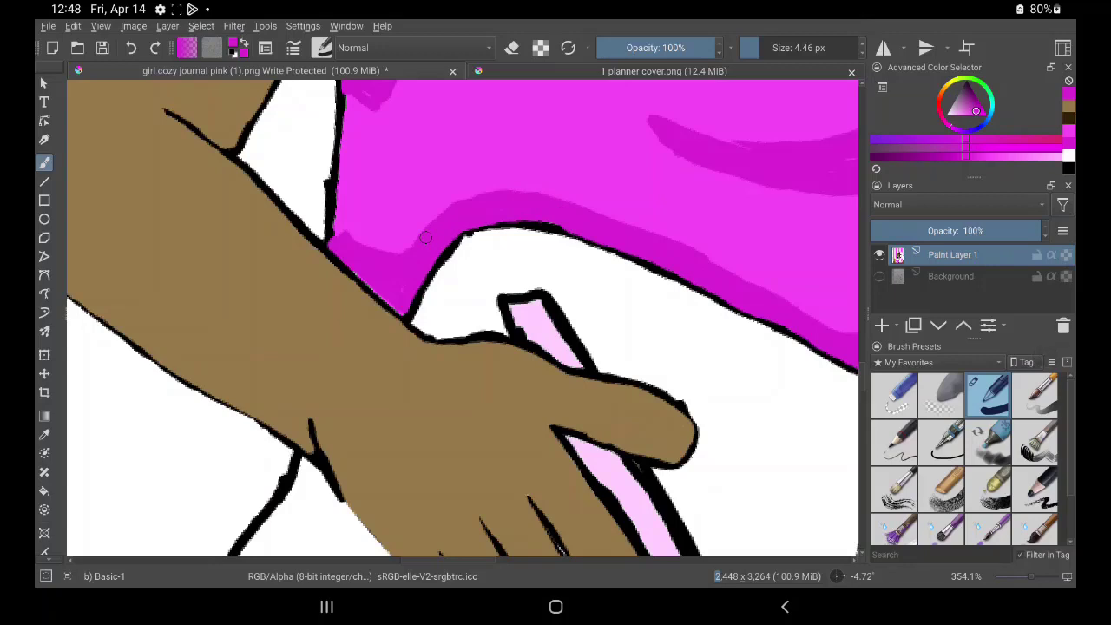
click(44, 434)
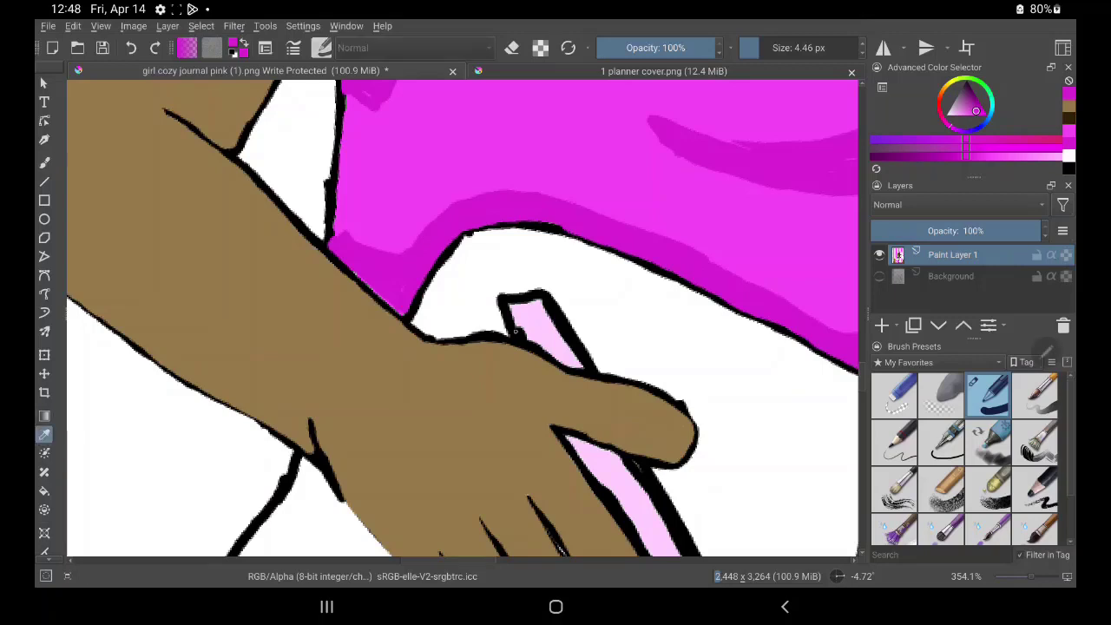
Sample the pen's light pink and fill the white gaps at its top, edge and tip
click(514, 331)
key(b)
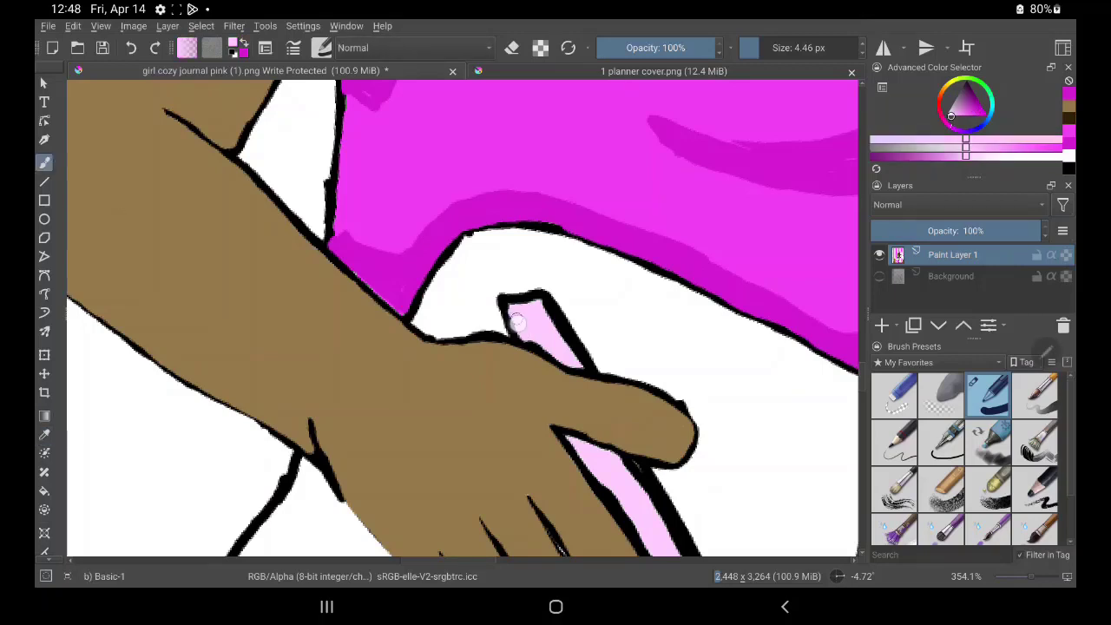
mouse_move(517, 321)
mouse_down()
mouse_move(509, 303)
mouse_move(534, 300)
mouse_move(524, 334)
mouse_move(549, 351)
mouse_up()
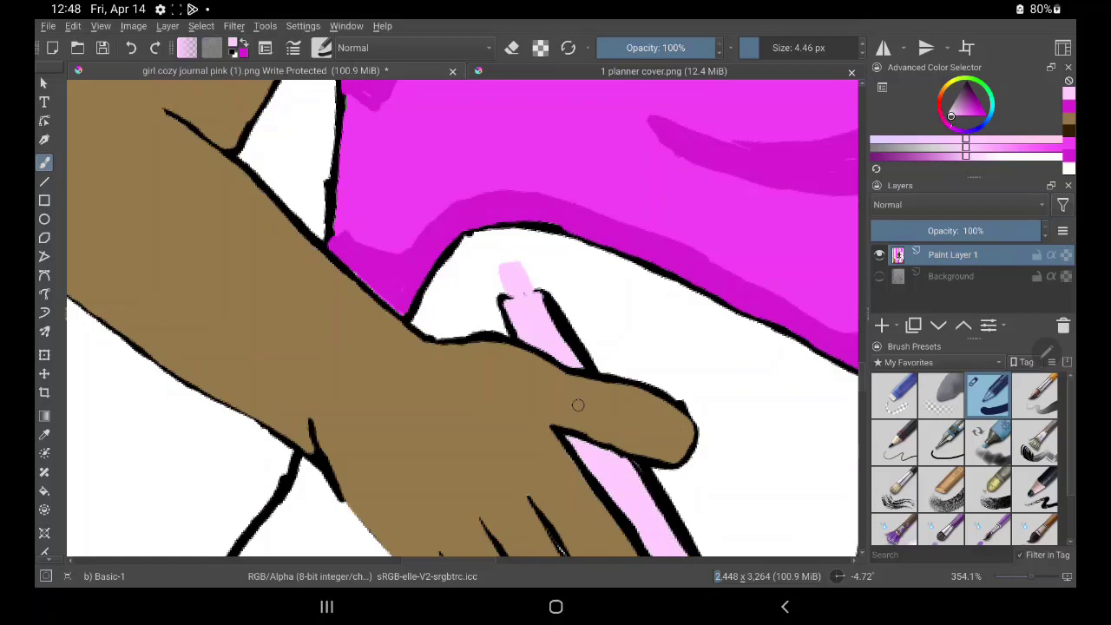
drag(578, 405, 486, 267)
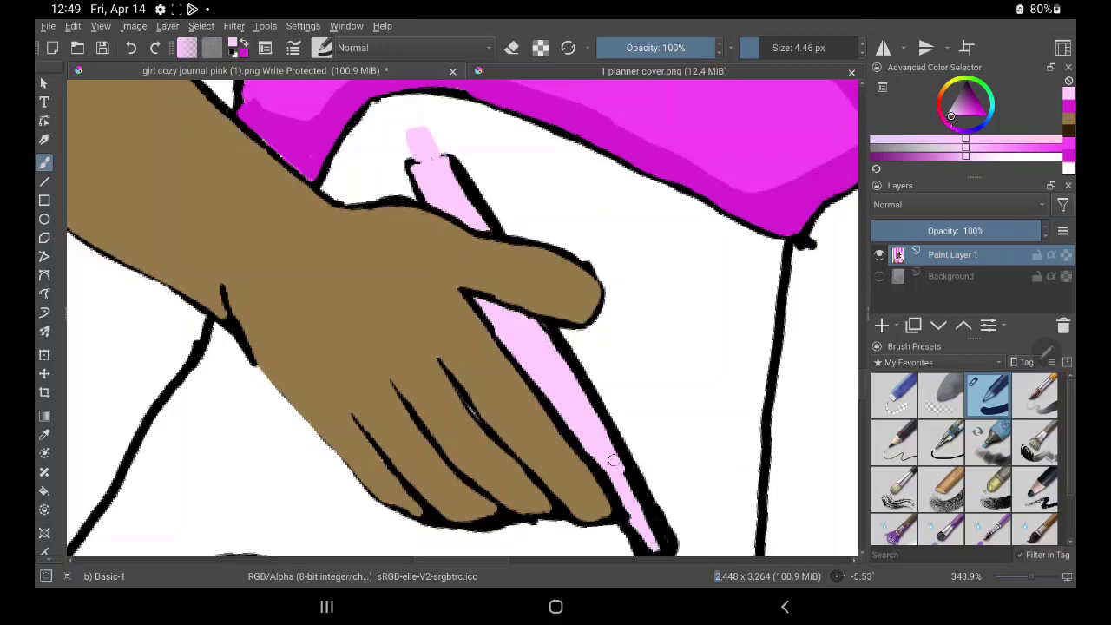
mouse_move(627, 476)
mouse_down()
mouse_move(659, 545)
mouse_move(625, 508)
mouse_move(586, 429)
mouse_up()
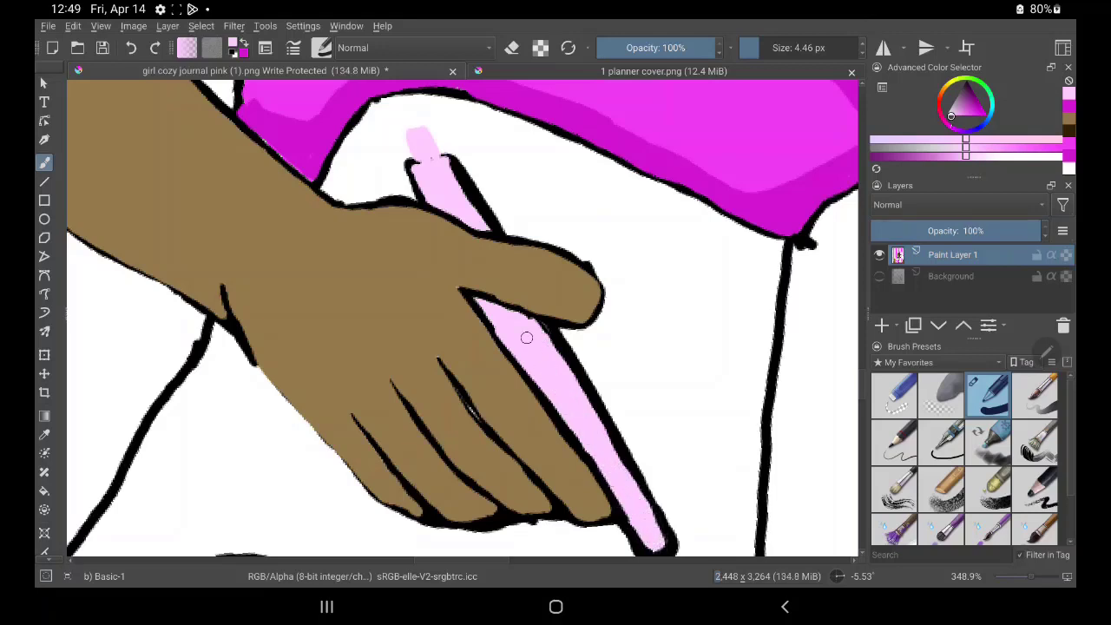
drag(527, 338, 466, 230)
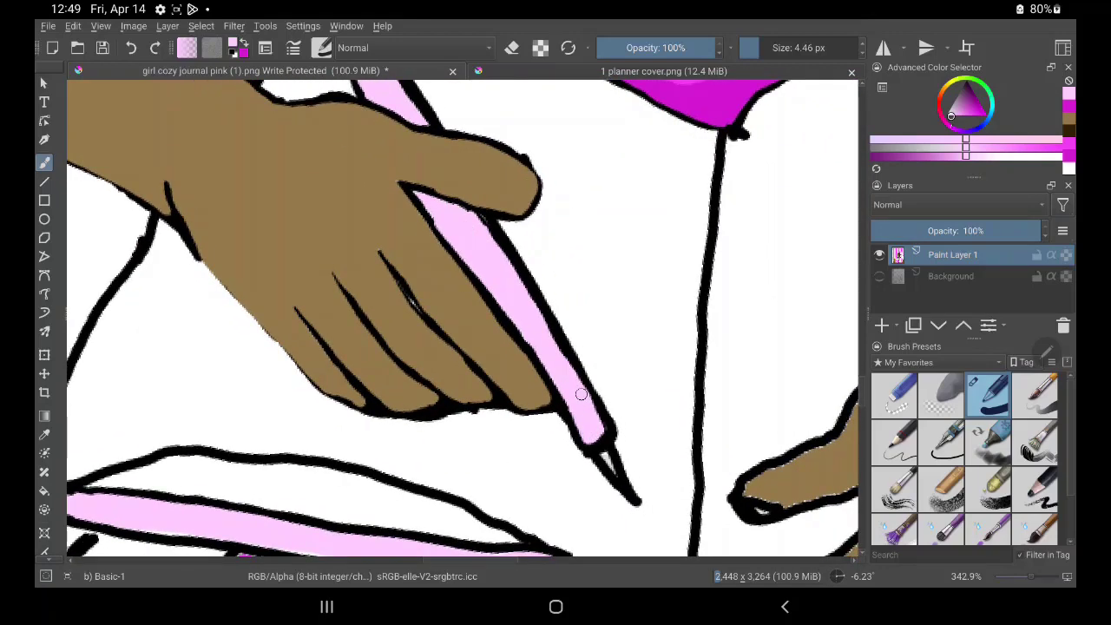
mouse_move(746, 397)
mouse_down()
mouse_move(717, 296)
mouse_move(683, 279)
mouse_up()
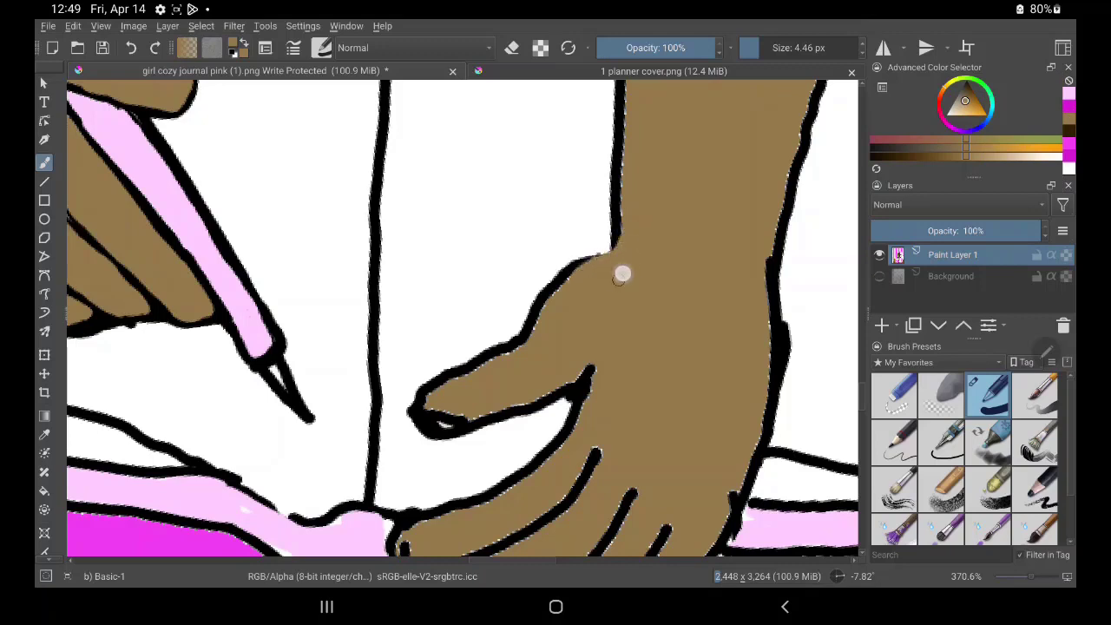
Fill the journal hand's thumb tip and edge gaps with brown, then start a light-pink fingernail
drag(622, 272, 613, 267)
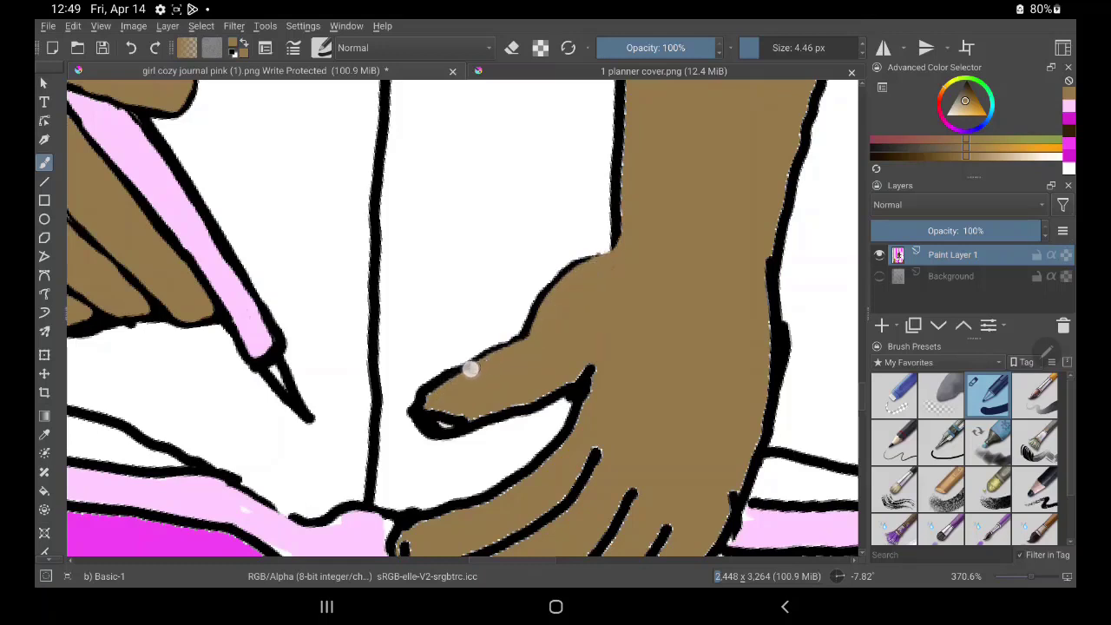
mouse_move(422, 414)
mouse_down()
mouse_move(463, 414)
mouse_move(429, 399)
mouse_move(442, 422)
mouse_move(418, 396)
mouse_up()
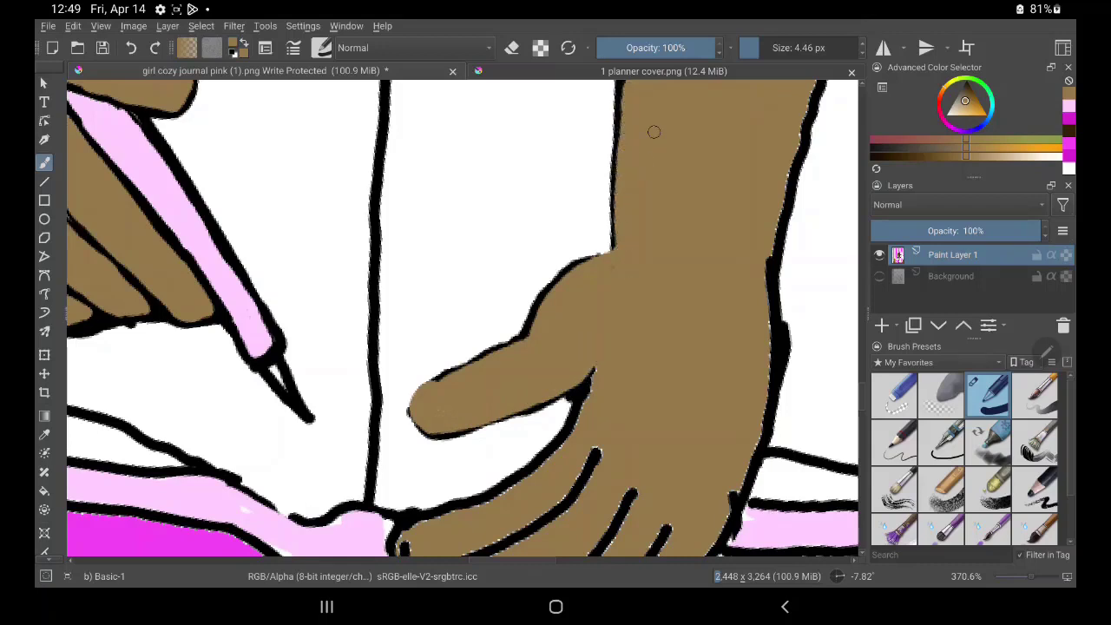
mouse_move(809, 87)
mouse_down()
mouse_move(773, 231)
mouse_move(761, 434)
mouse_move(734, 503)
mouse_move(726, 497)
mouse_up()
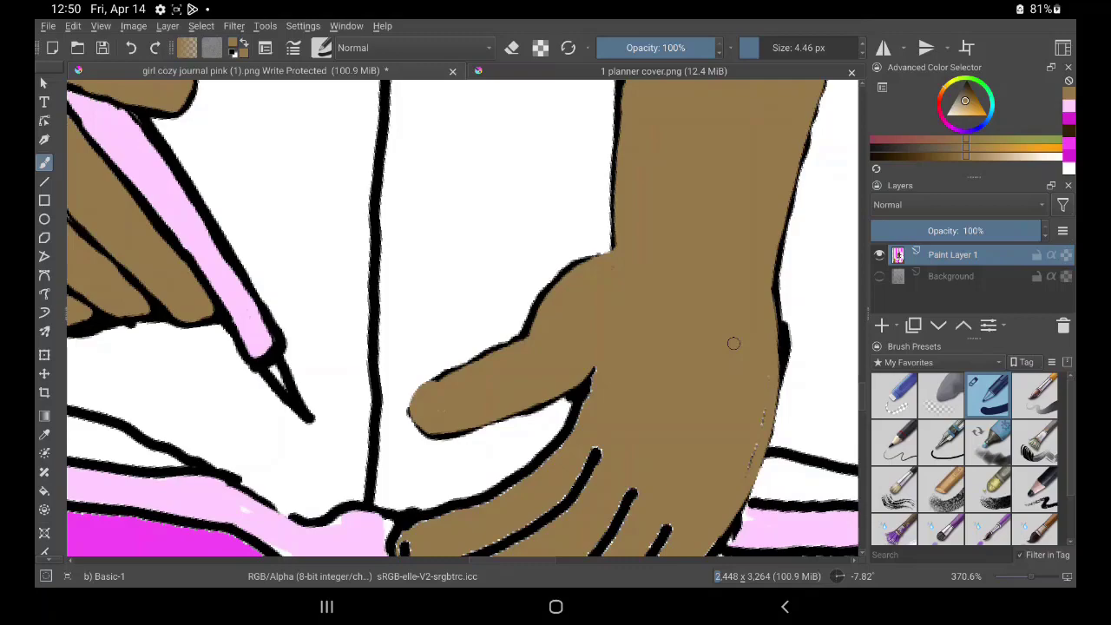
drag(738, 390, 747, 213)
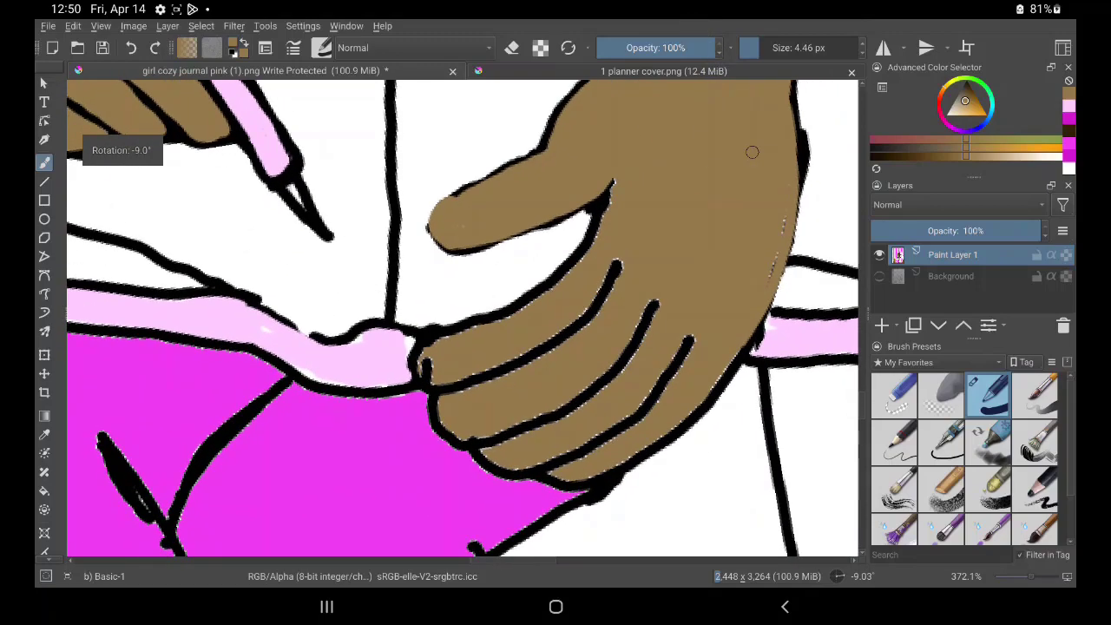
mouse_move(431, 361)
mouse_down()
mouse_move(440, 345)
mouse_move(542, 304)
mouse_move(615, 191)
mouse_move(566, 320)
mouse_move(605, 273)
mouse_move(575, 313)
mouse_move(464, 375)
mouse_move(483, 367)
mouse_move(429, 355)
mouse_move(440, 377)
mouse_move(454, 369)
mouse_up()
mouse_move(624, 253)
mouse_down()
mouse_move(608, 303)
mouse_move(568, 347)
mouse_move(454, 394)
mouse_move(640, 300)
mouse_move(620, 343)
mouse_move(640, 315)
mouse_move(575, 391)
mouse_move(463, 431)
mouse_move(483, 435)
mouse_up()
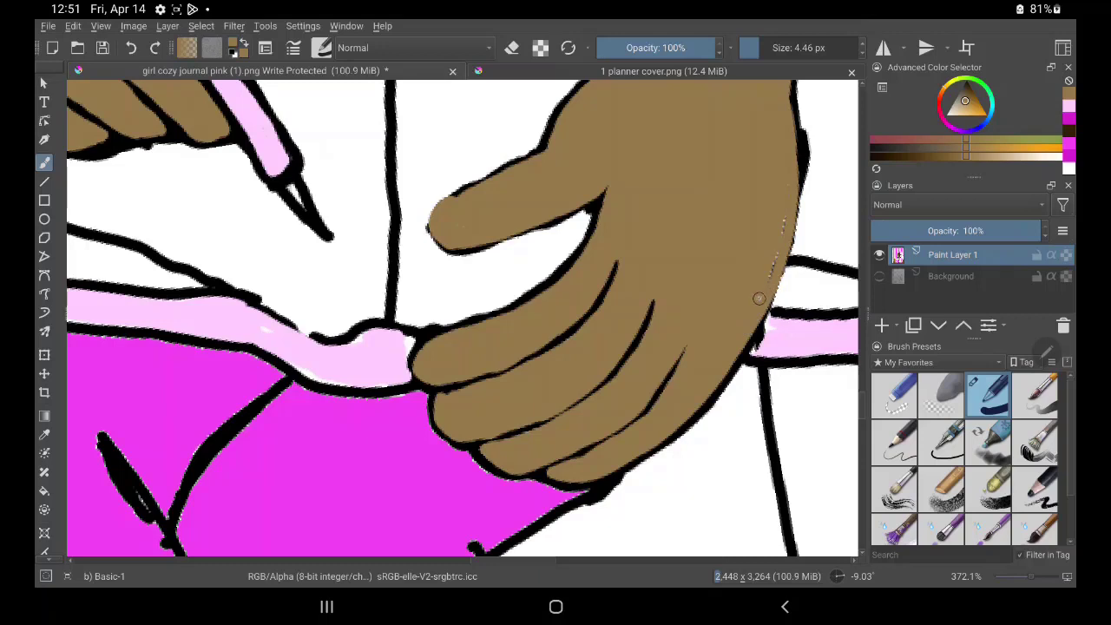
mouse_move(759, 299)
mouse_down()
mouse_move(784, 211)
mouse_move(767, 280)
mouse_up()
click(1068, 105)
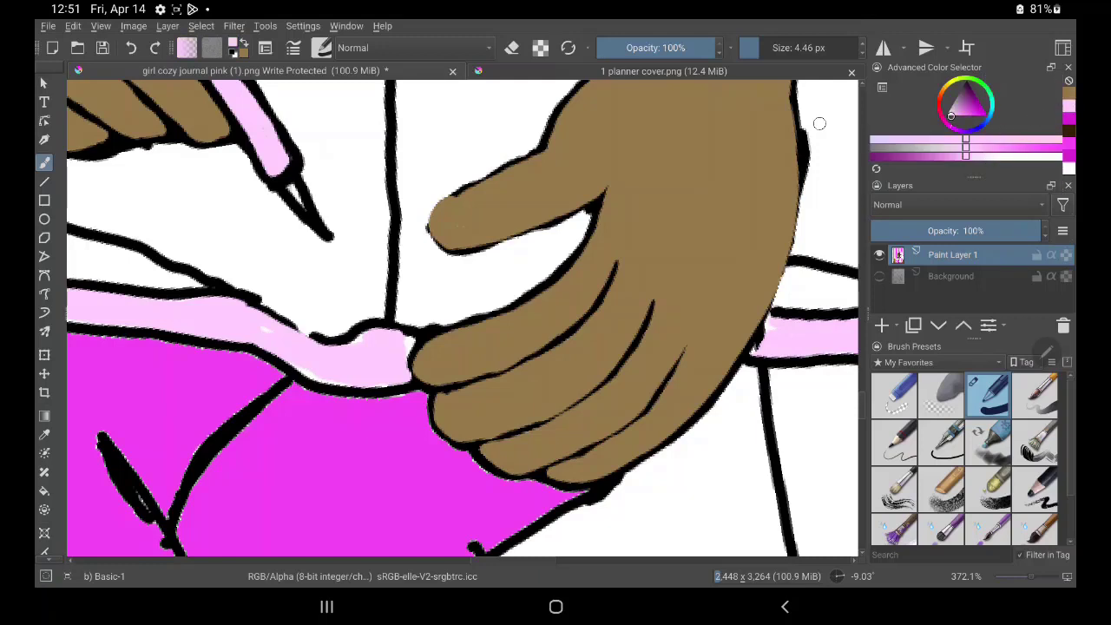
mouse_move(437, 411)
mouse_down()
mouse_move(477, 401)
mouse_move(436, 406)
mouse_move(431, 431)
mouse_move(458, 441)
mouse_move(473, 408)
mouse_move(451, 434)
mouse_move(481, 408)
mouse_move(486, 421)
mouse_move(469, 414)
mouse_move(449, 425)
mouse_move(488, 425)
mouse_move(482, 406)
mouse_up()
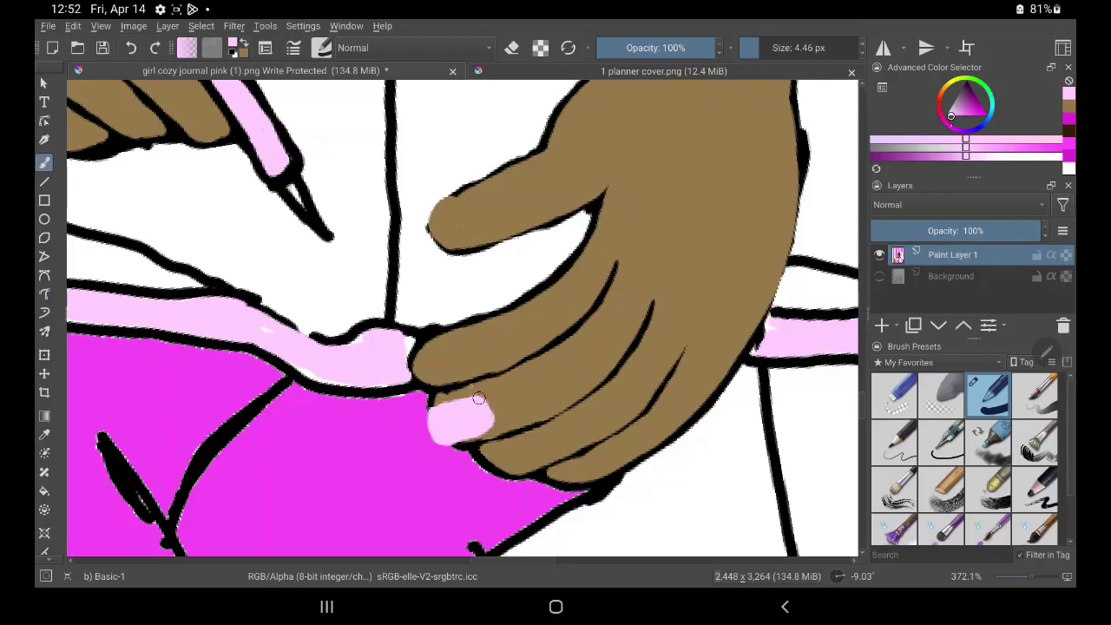
Paint light-pink nails on the four fingertips, touching up the raised finger's nail edge in lighter pink
mouse_move(441, 346)
mouse_down()
mouse_move(408, 352)
mouse_move(413, 380)
mouse_move(455, 364)
mouse_move(451, 348)
mouse_move(456, 360)
mouse_move(434, 354)
mouse_move(416, 369)
mouse_move(436, 356)
mouse_up()
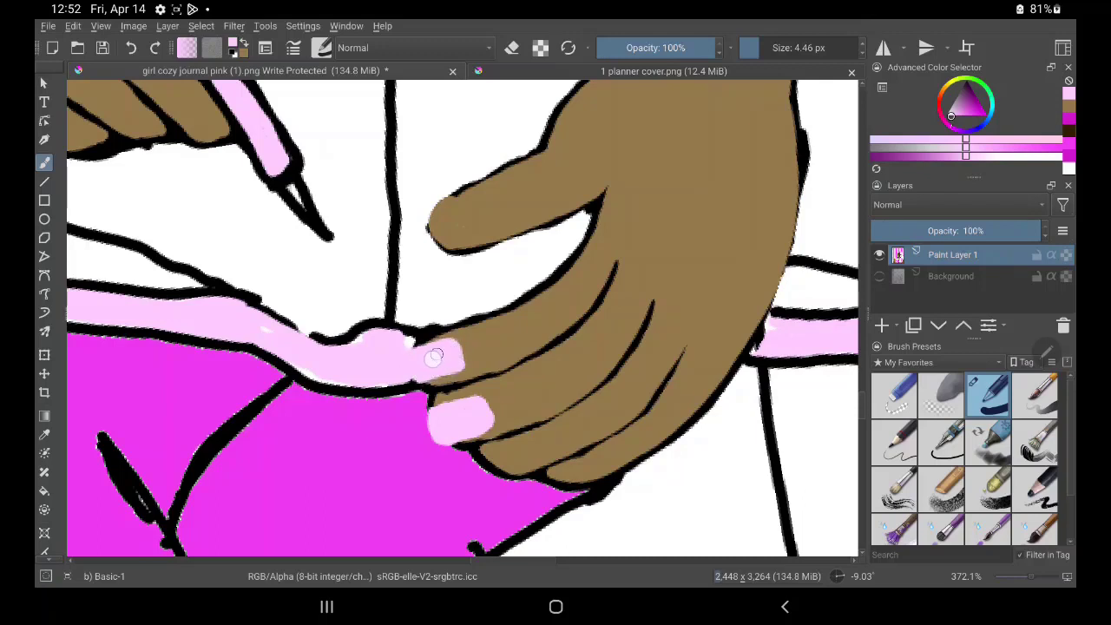
mouse_move(492, 457)
mouse_down()
mouse_move(504, 448)
mouse_move(515, 465)
mouse_move(531, 450)
mouse_move(484, 463)
mouse_move(512, 458)
mouse_move(493, 474)
mouse_move(512, 457)
mouse_move(483, 460)
mouse_move(520, 447)
mouse_move(483, 457)
mouse_move(505, 457)
mouse_up()
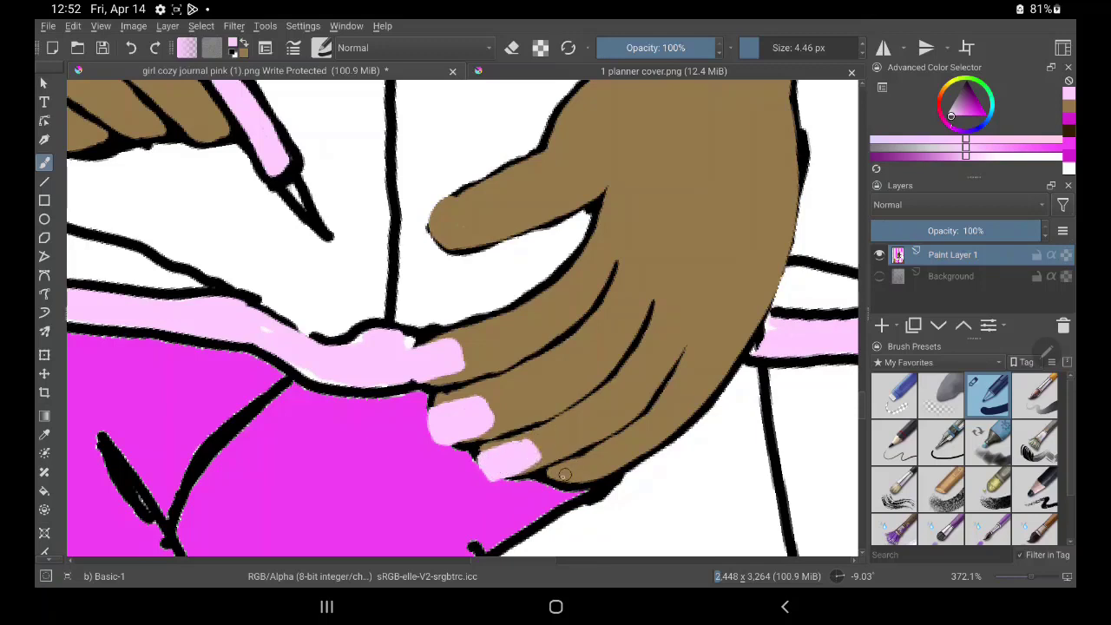
mouse_move(565, 473)
mouse_down()
mouse_move(581, 469)
mouse_move(580, 490)
mouse_move(568, 484)
mouse_up()
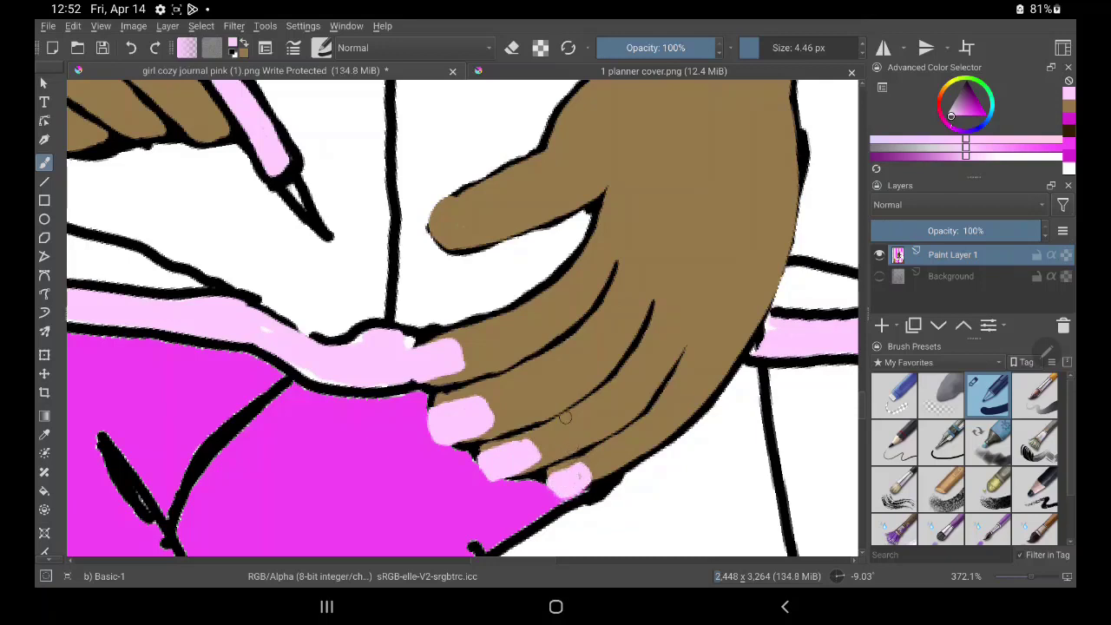
mouse_move(444, 227)
mouse_down()
mouse_move(486, 200)
mouse_move(482, 187)
mouse_move(463, 195)
mouse_move(434, 233)
mouse_move(481, 193)
mouse_move(468, 190)
mouse_up()
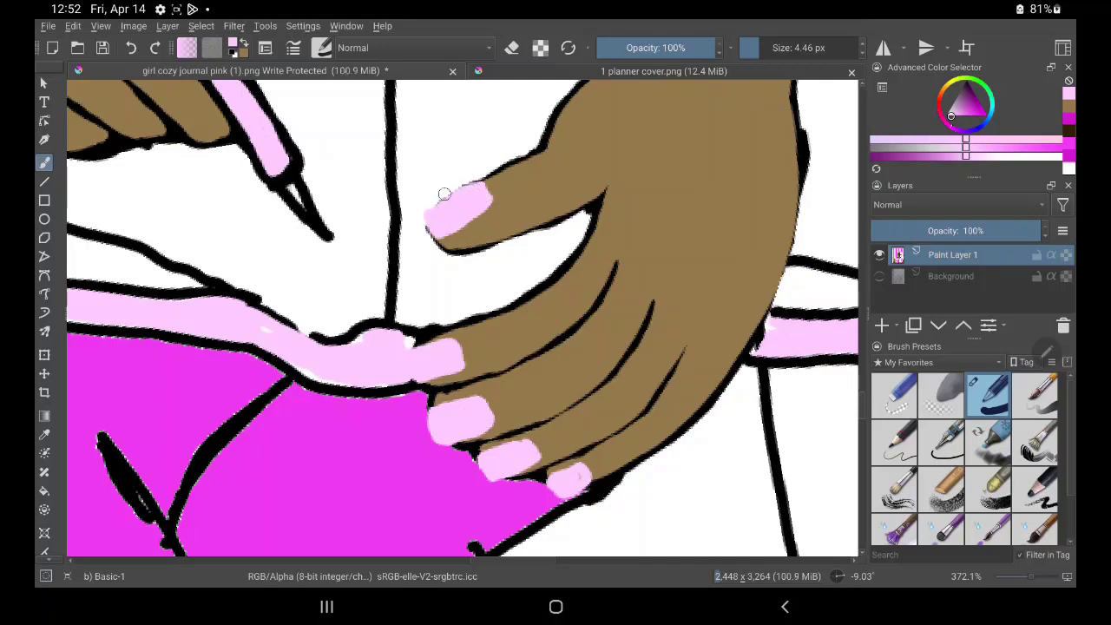
ctrl+click(443, 193)
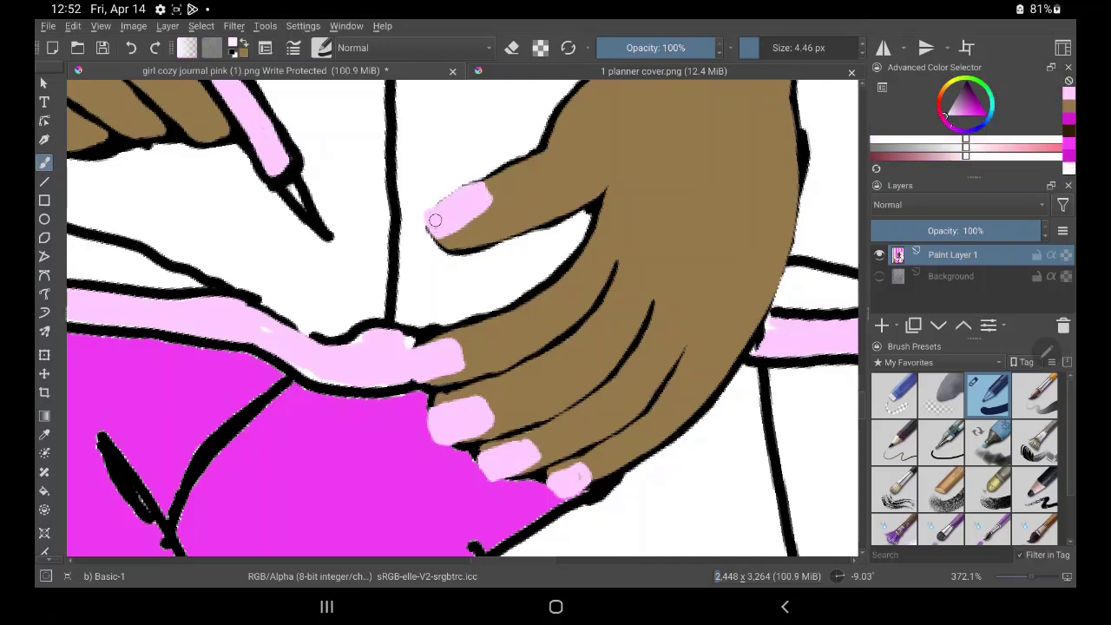
mouse_move(436, 236)
mouse_down()
mouse_move(427, 213)
mouse_move(432, 237)
mouse_up()
ctrl+click(429, 188)
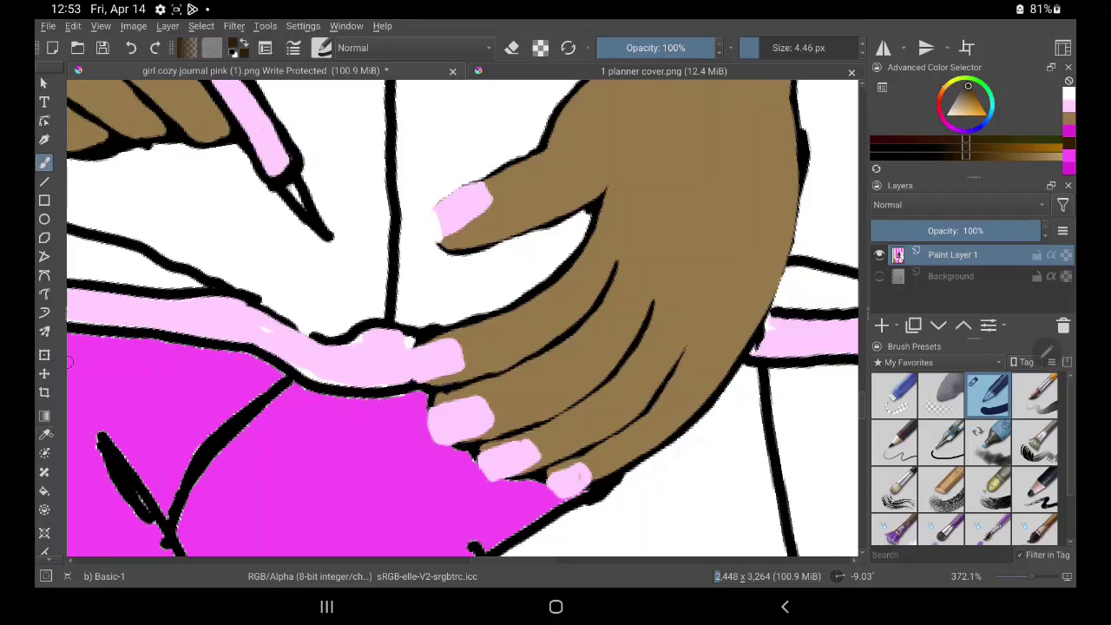
Thin the brush to 1.67 px and outline the four fingernails in black
click(44, 434)
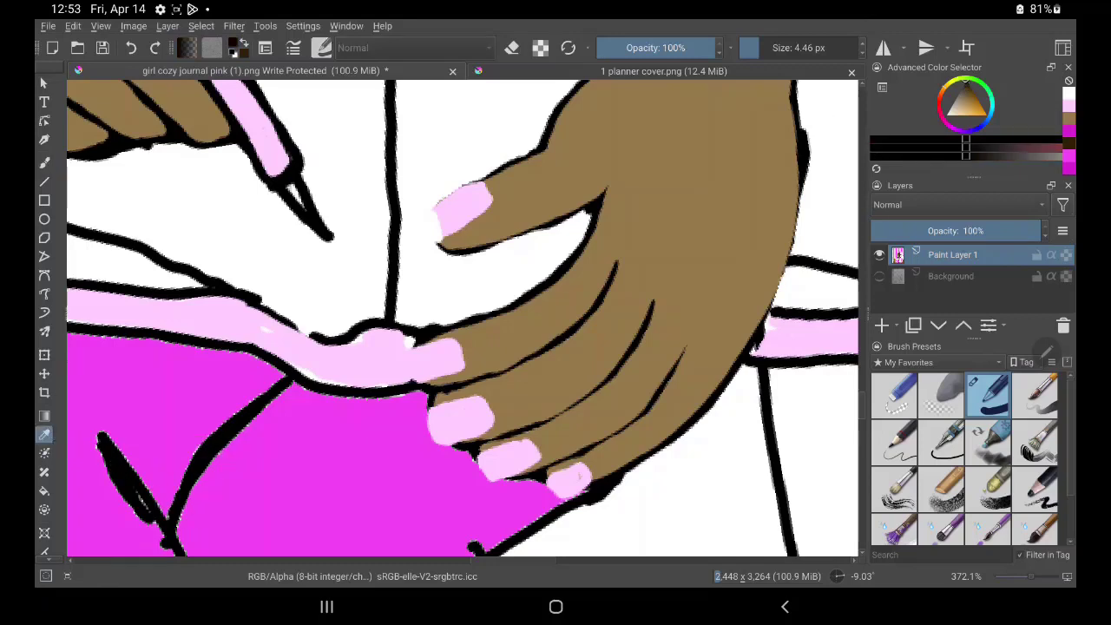
key(b)
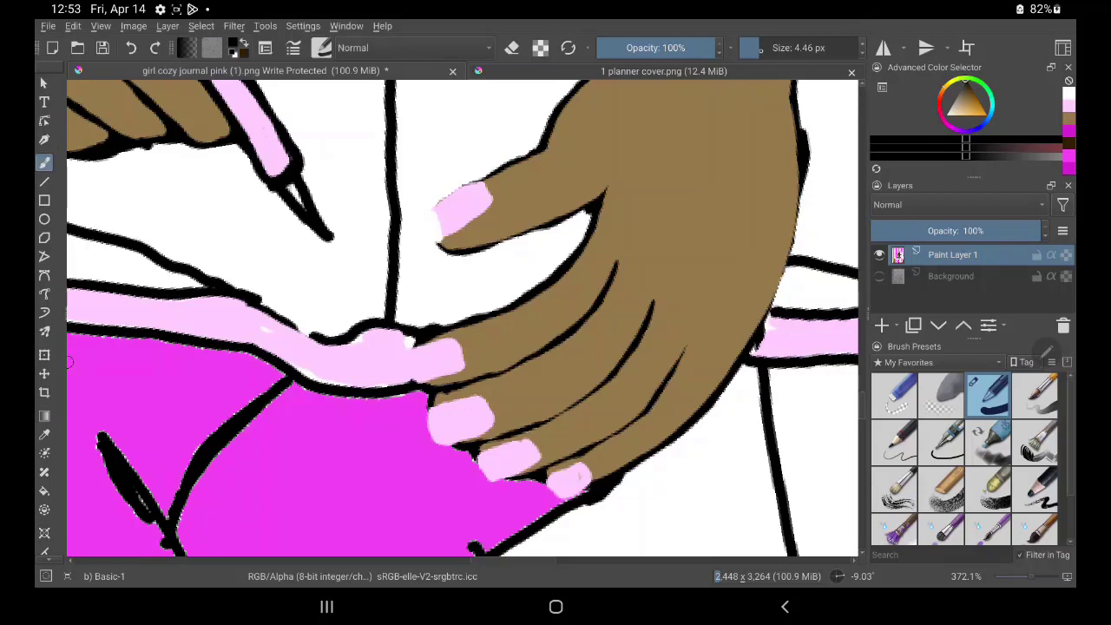
drag(758, 48, 751, 47)
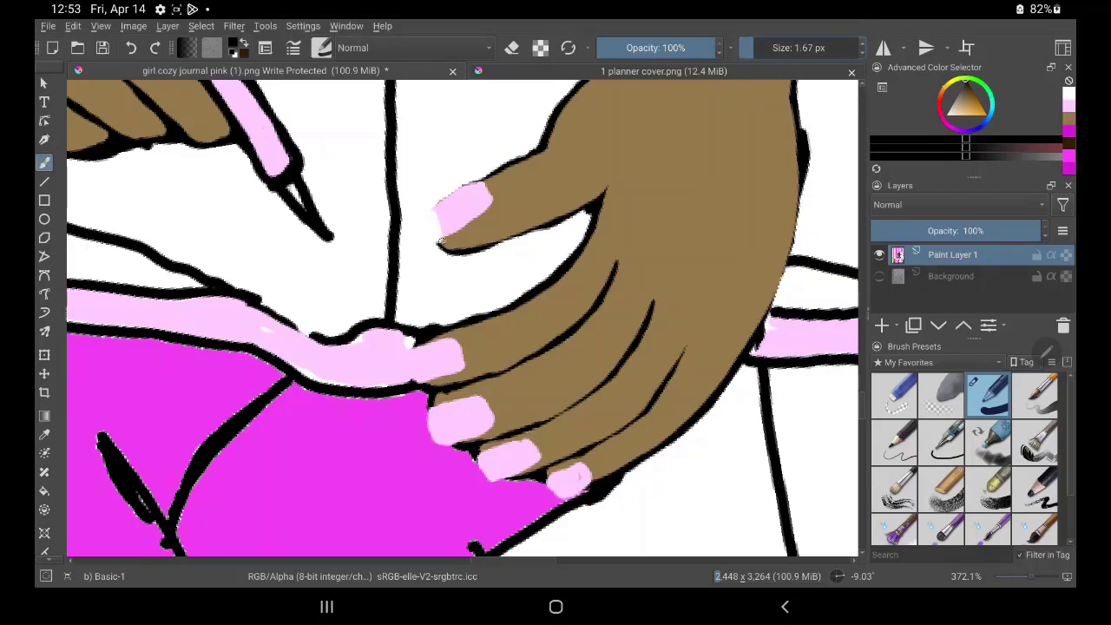
mouse_move(441, 241)
mouse_down()
mouse_move(491, 187)
mouse_move(470, 182)
mouse_move(440, 202)
mouse_move(439, 247)
mouse_up()
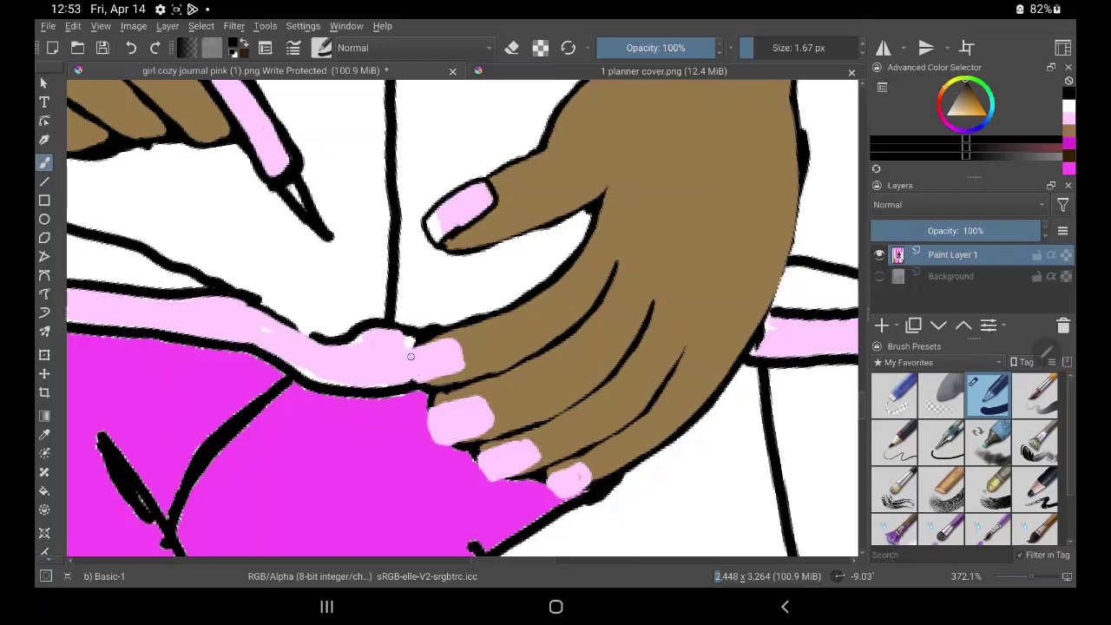
mouse_move(406, 352)
mouse_down()
mouse_move(418, 385)
mouse_move(465, 358)
mouse_move(445, 330)
mouse_move(410, 342)
mouse_move(403, 357)
mouse_up()
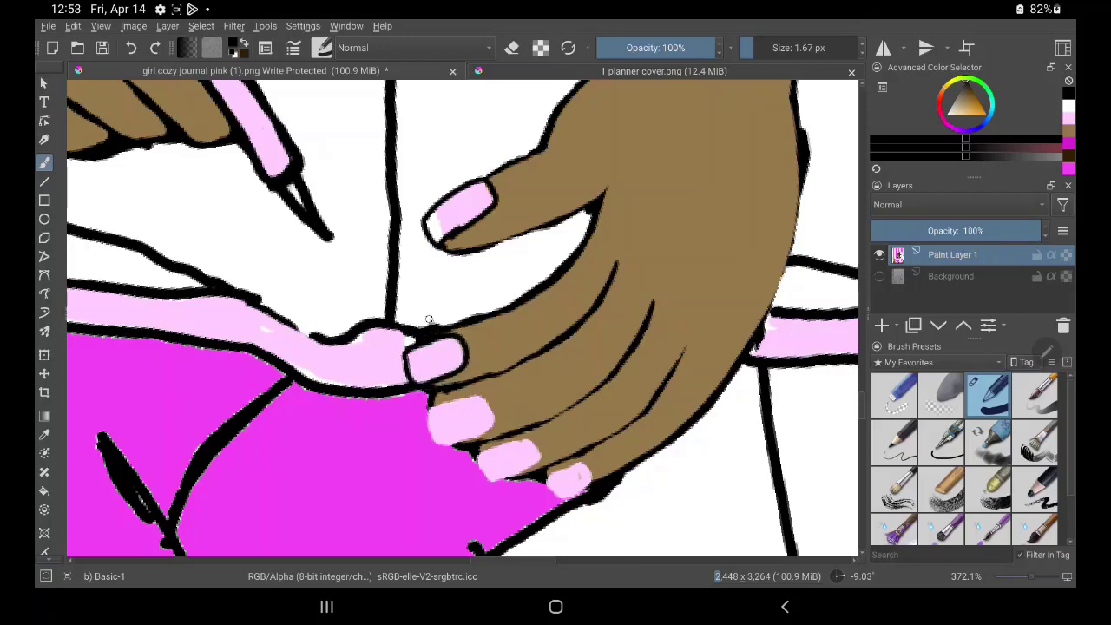
mouse_move(428, 401)
mouse_down()
mouse_move(425, 427)
mouse_move(447, 447)
mouse_move(493, 429)
mouse_move(485, 397)
mouse_move(430, 397)
mouse_move(425, 420)
mouse_up()
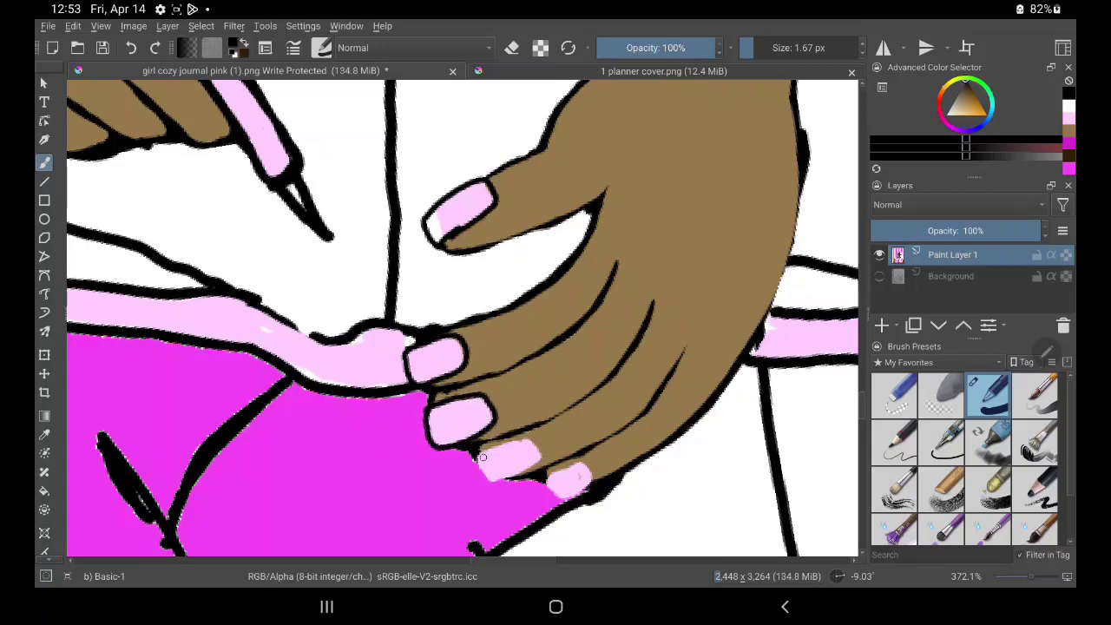
mouse_move(483, 457)
mouse_down()
mouse_move(475, 475)
mouse_move(512, 485)
mouse_move(543, 467)
mouse_move(528, 441)
mouse_move(478, 453)
mouse_up()
mouse_move(547, 478)
mouse_down()
mouse_move(560, 501)
mouse_move(595, 480)
mouse_move(576, 461)
mouse_move(543, 476)
mouse_move(560, 501)
mouse_up()
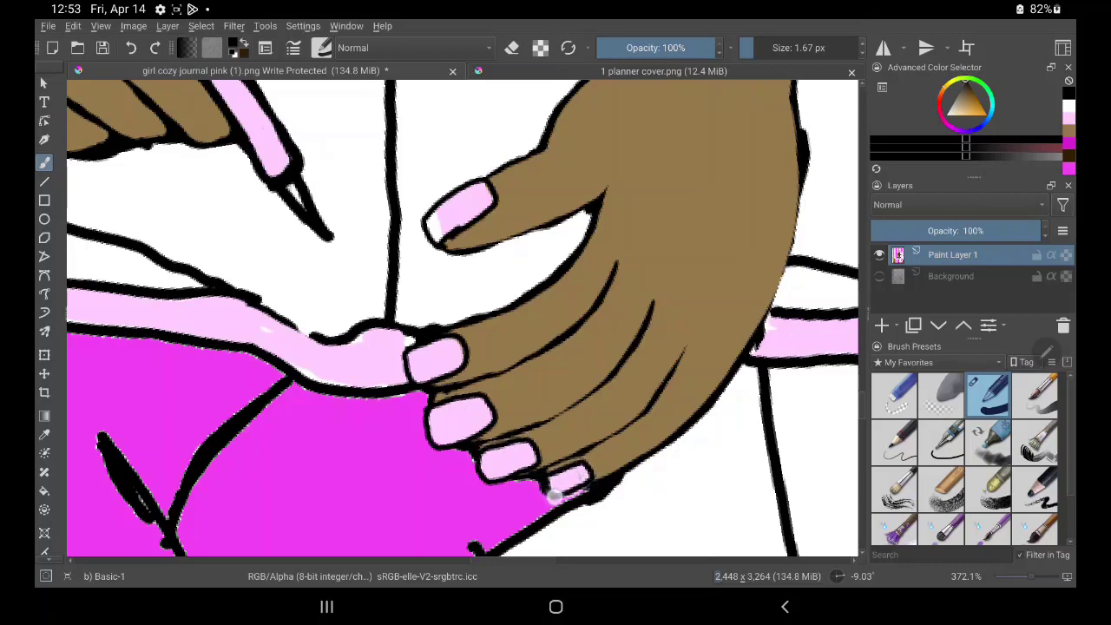
Add white highlights to the index fingernail and thumbnail, then return to black
key(x)
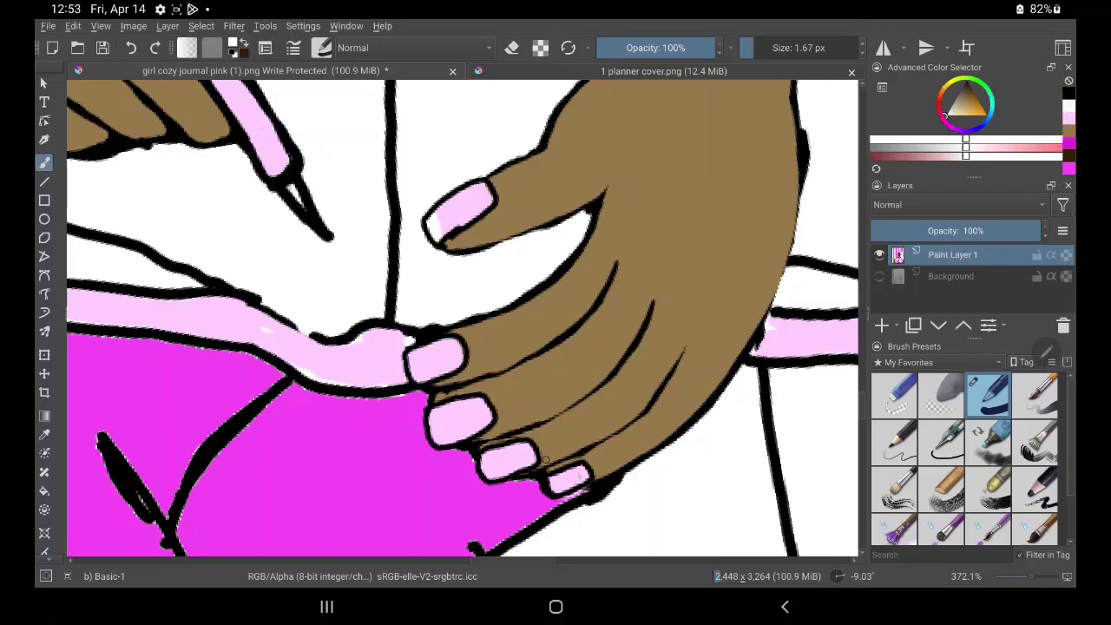
drag(431, 221, 440, 237)
drag(416, 350, 413, 375)
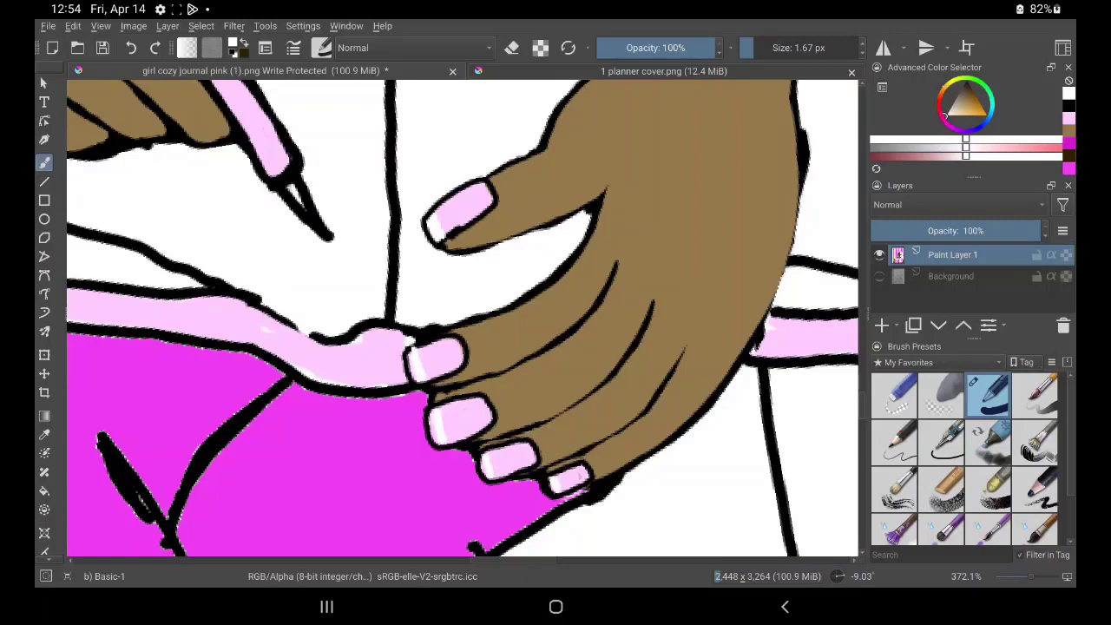
key(x)
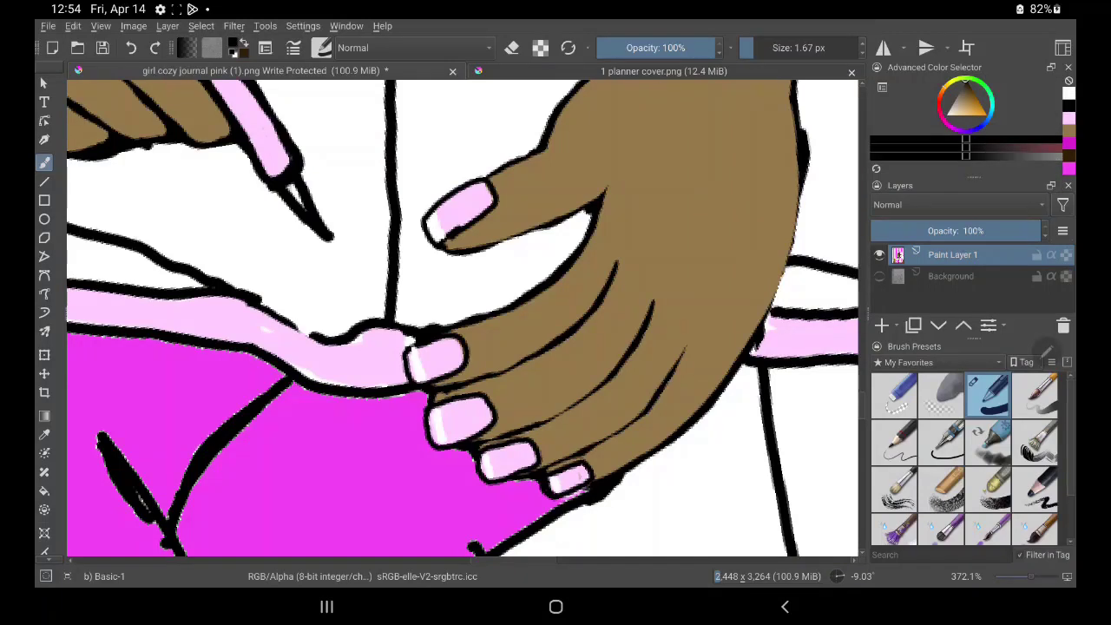
Draw dark separation lines between the fingers and thicken the upper finger outline
mouse_move(453, 323)
mouse_down()
mouse_move(551, 287)
mouse_move(596, 211)
mouse_up()
mouse_move(626, 256)
mouse_down()
mouse_move(595, 333)
mouse_move(634, 254)
mouse_up()
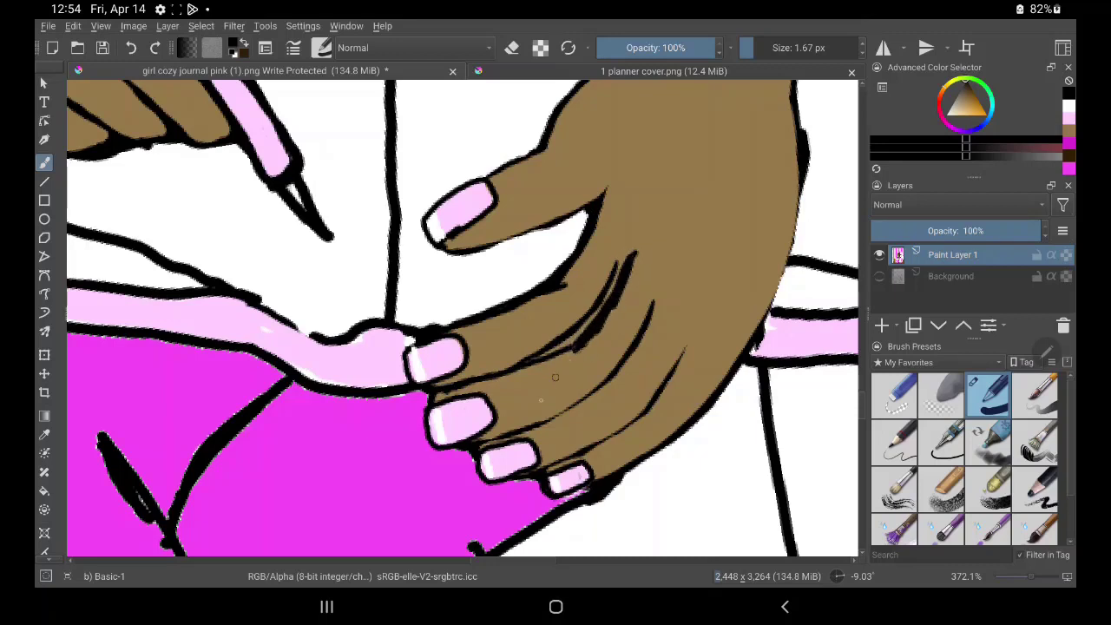
mouse_move(519, 434)
mouse_down()
mouse_move(588, 402)
mouse_move(666, 292)
mouse_up()
drag(609, 397, 665, 302)
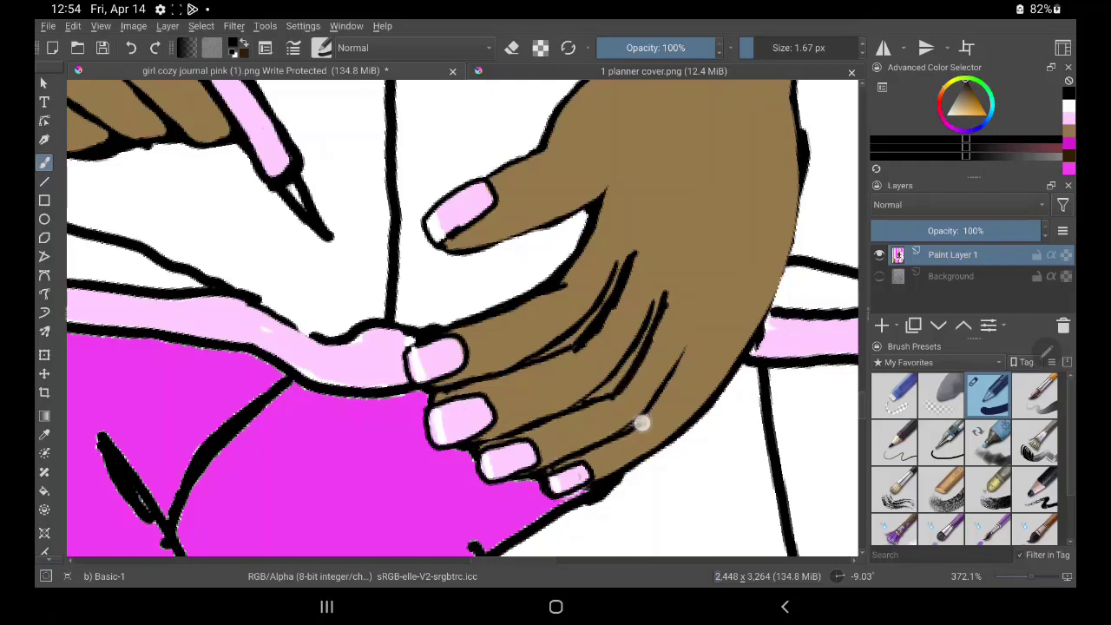
drag(643, 426, 689, 331)
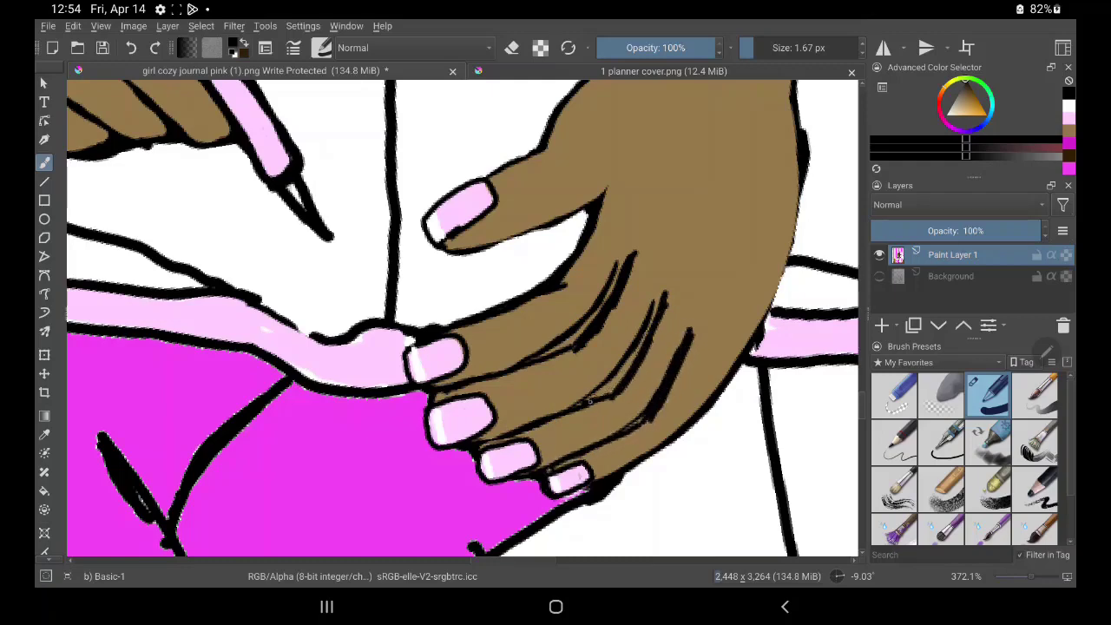
drag(617, 389, 657, 332)
Paint over the overshooting dark lines with sampled skin brown, then pick light pink
ctrl+click(668, 330)
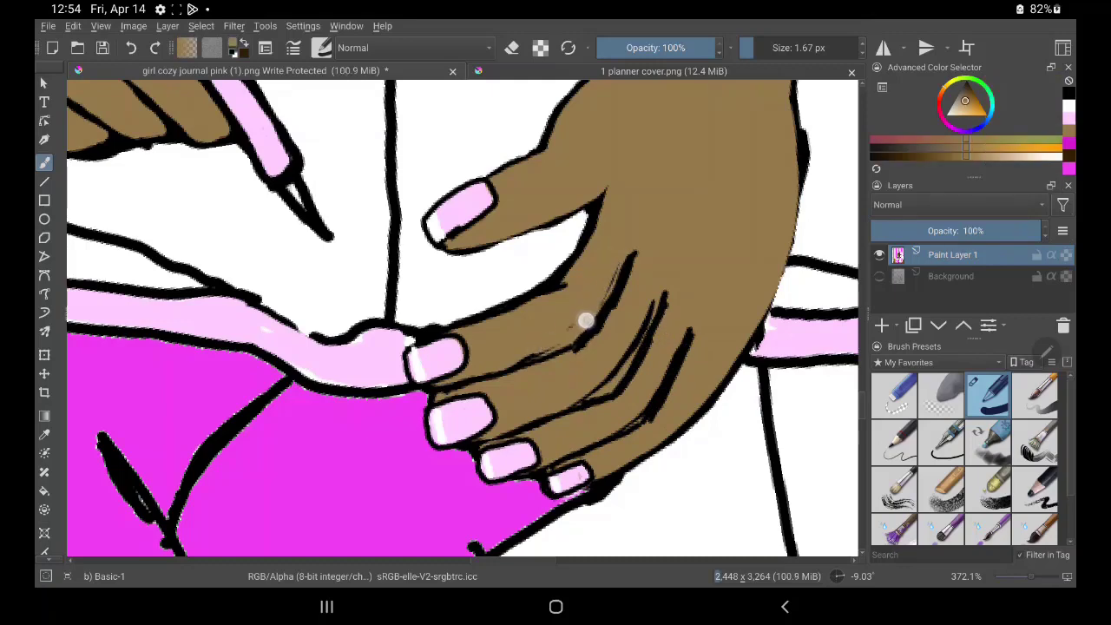
drag(585, 320, 618, 264)
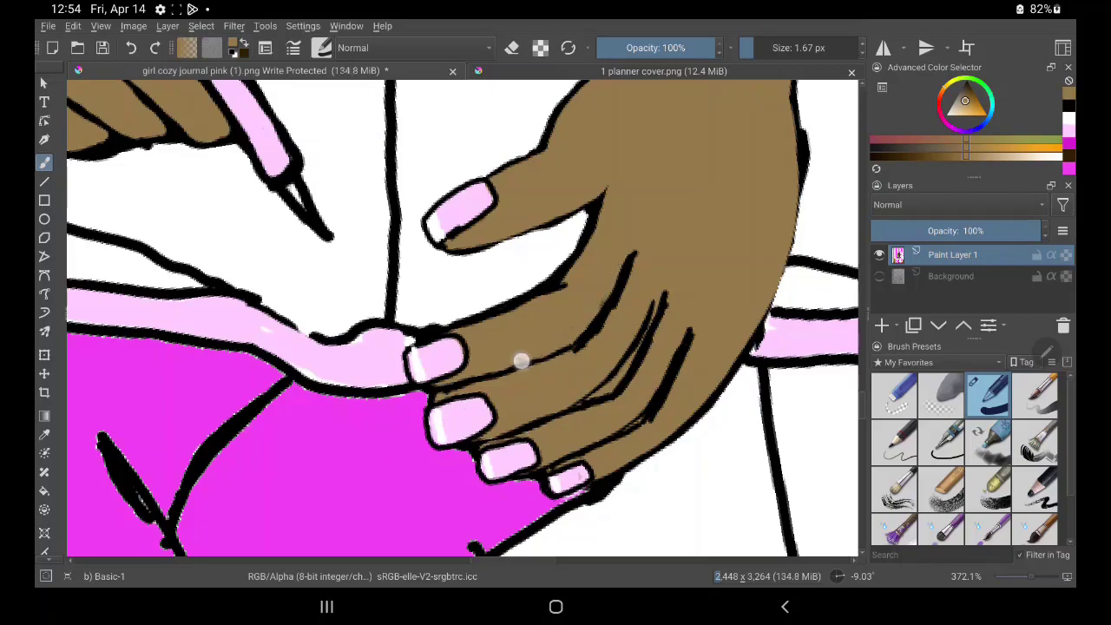
mouse_move(638, 320)
mouse_down()
mouse_move(650, 292)
mouse_move(595, 387)
mouse_up()
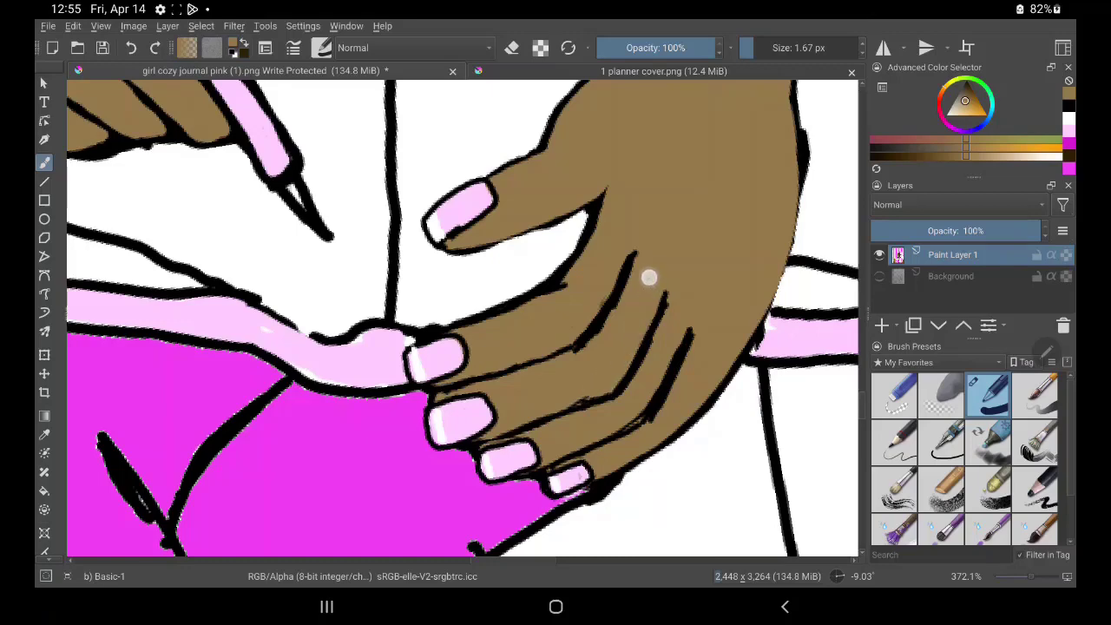
drag(596, 339, 644, 239)
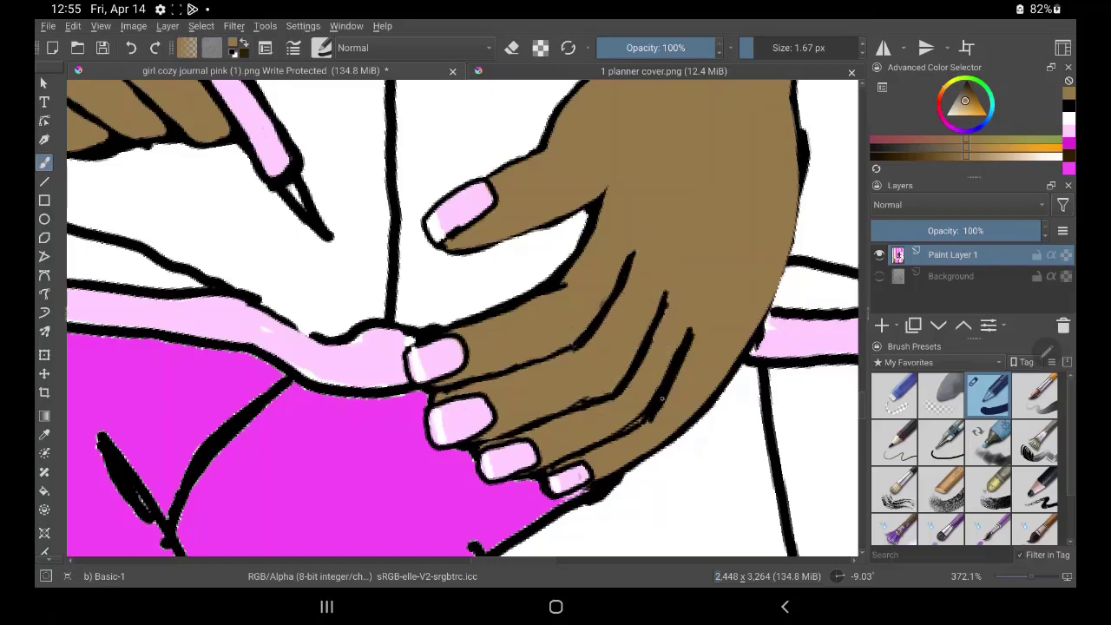
drag(615, 427, 646, 401)
drag(664, 355, 640, 436)
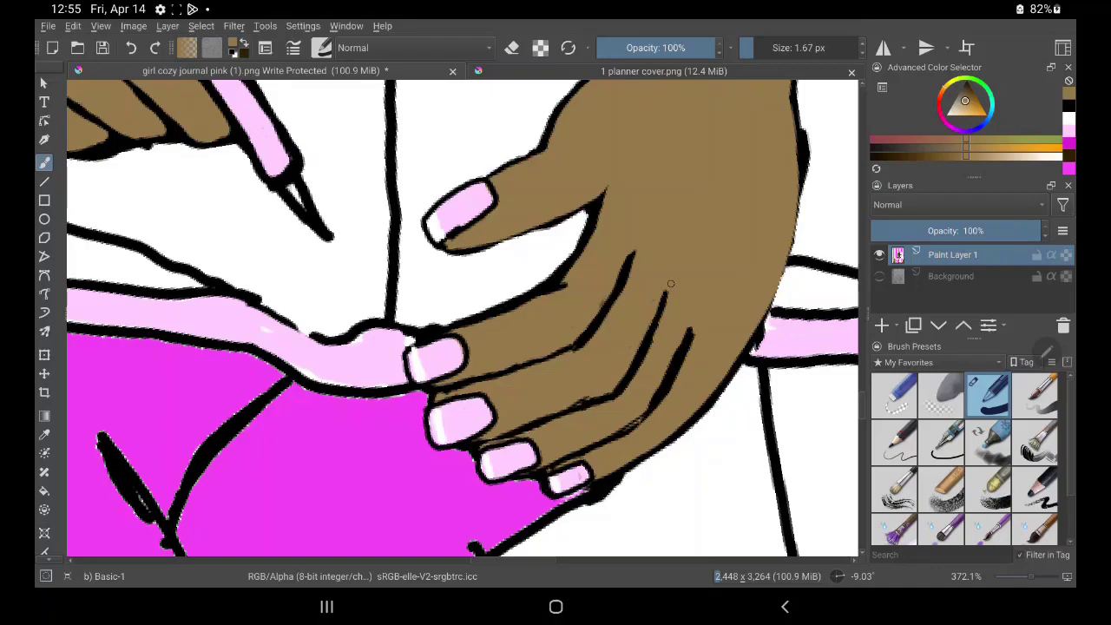
click(1068, 130)
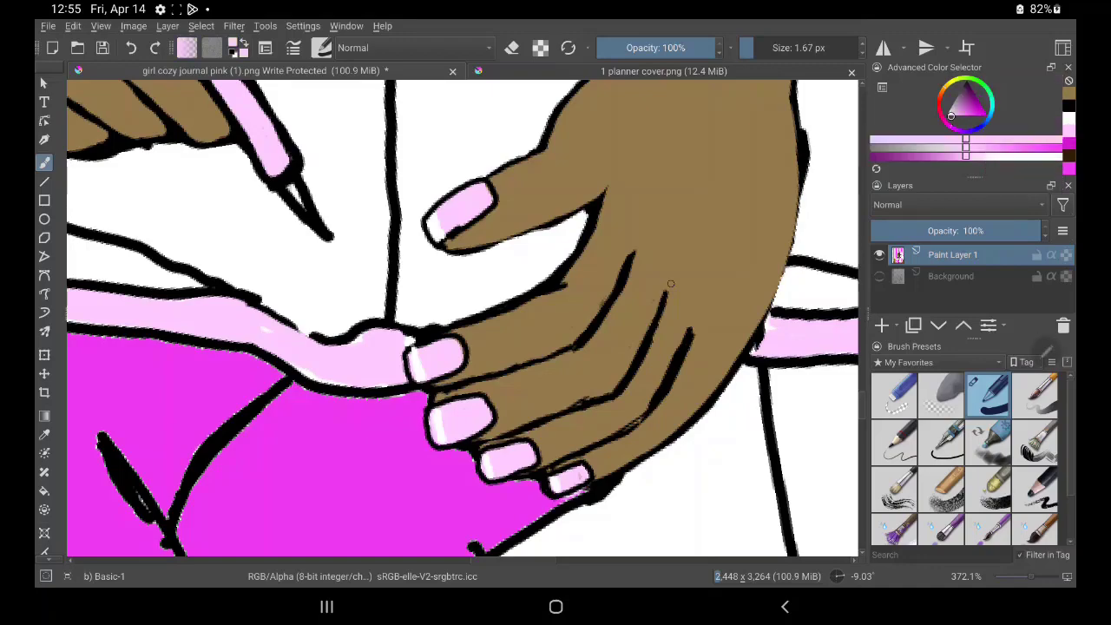
Fill the pink band's left tip with light pink
mouse_move(265, 333)
mouse_down()
mouse_move(547, 306)
mouse_move(665, 357)
mouse_move(636, 321)
mouse_up()
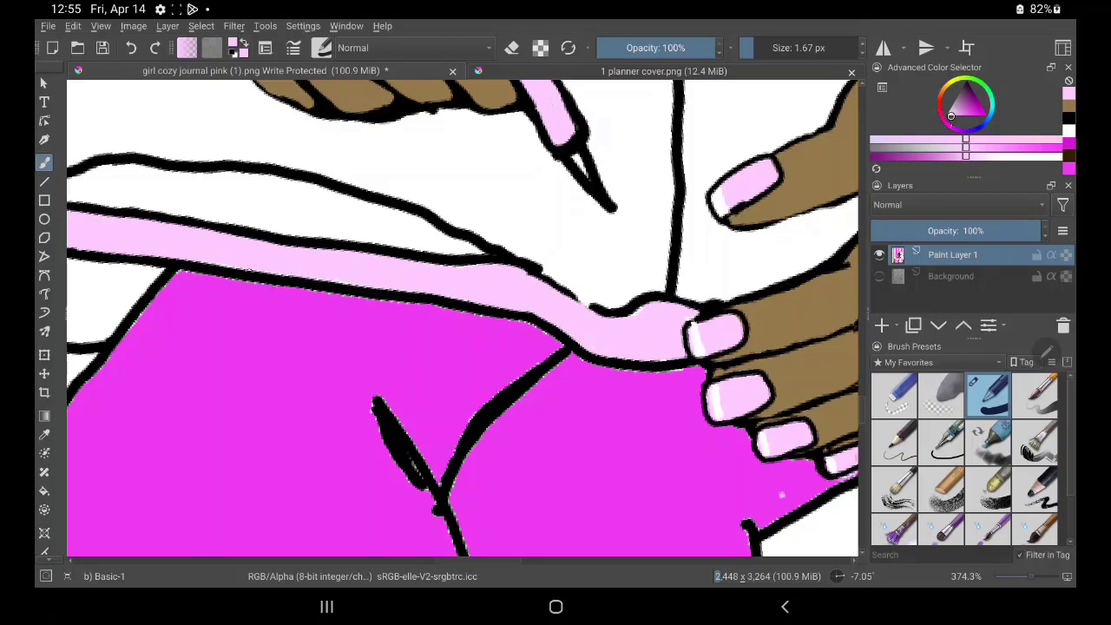
drag(404, 495, 511, 521)
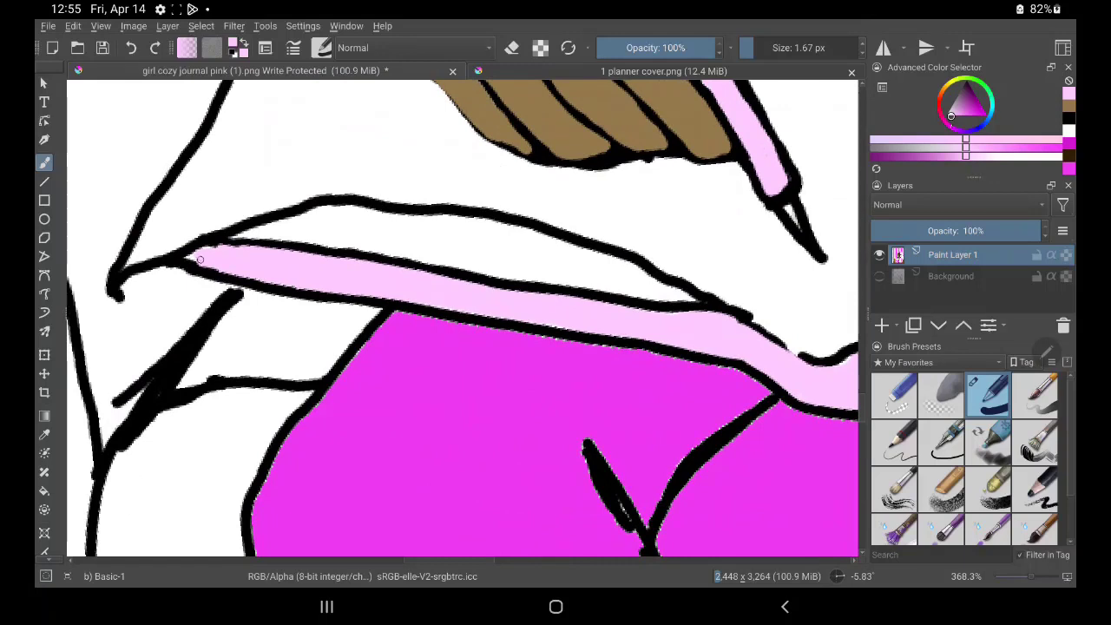
drag(199, 259, 185, 255)
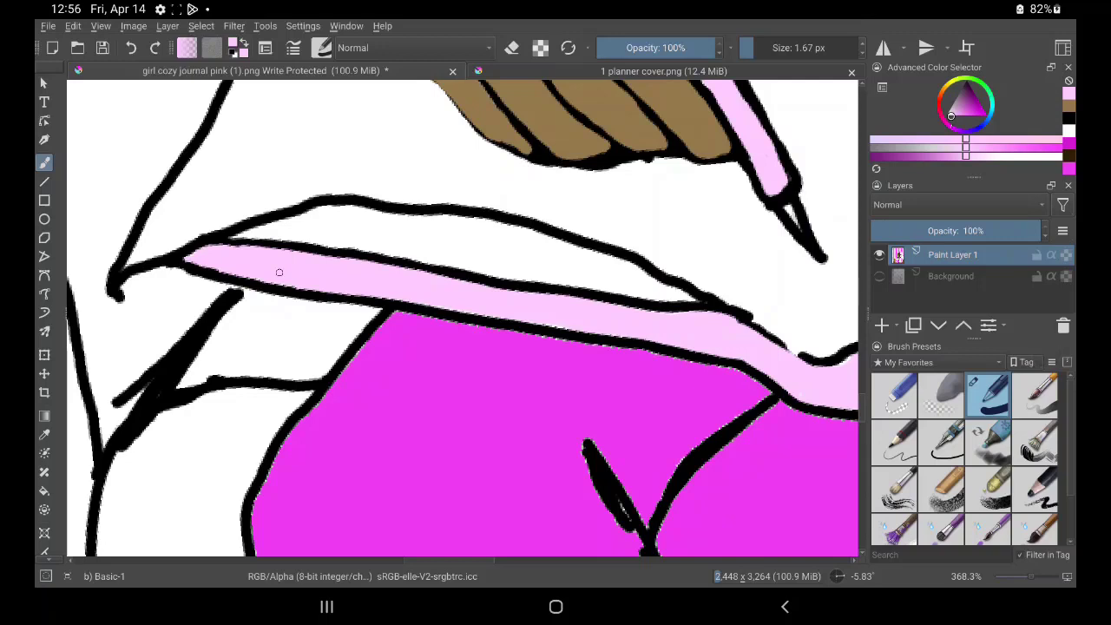
Colour the pen nib a paler pink, undoing a stray stroke over the V mark
drag(952, 115, 948, 111)
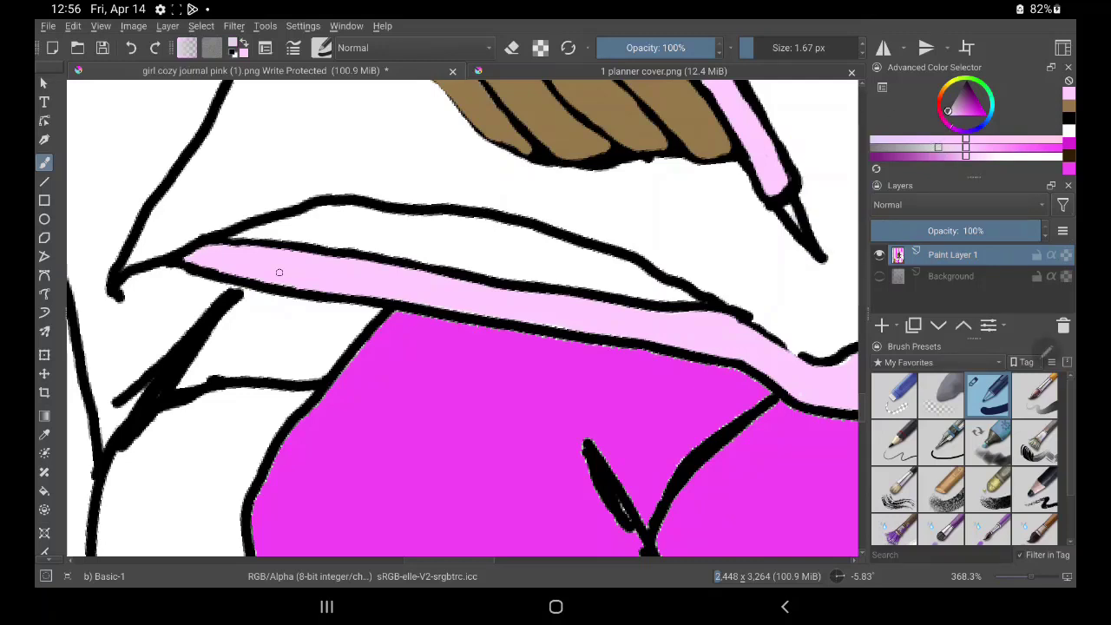
drag(788, 208, 807, 236)
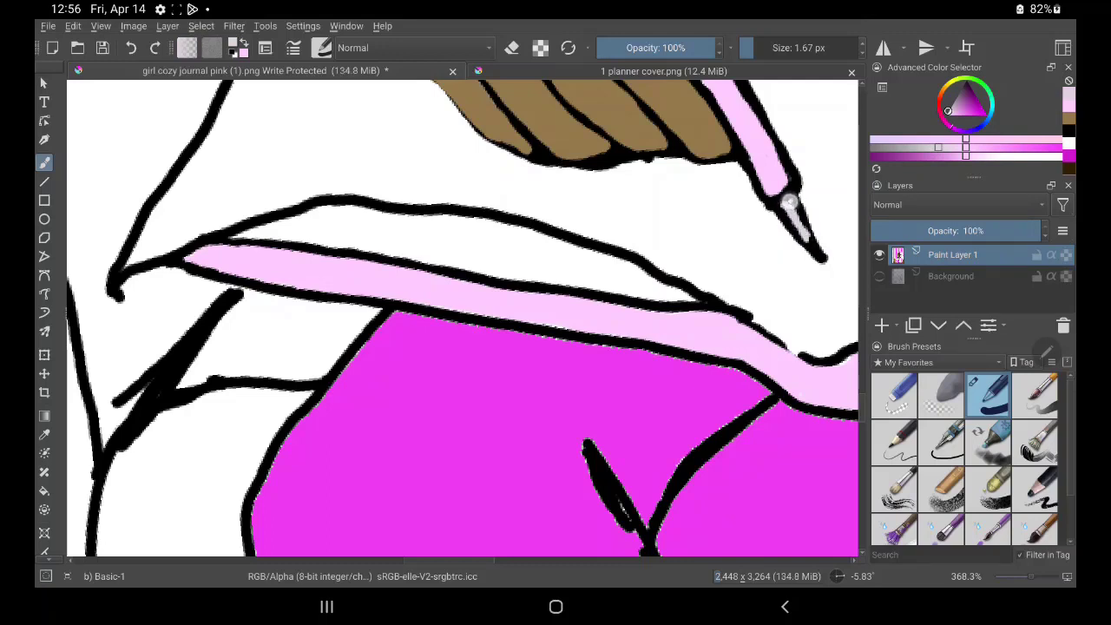
drag(788, 204, 807, 238)
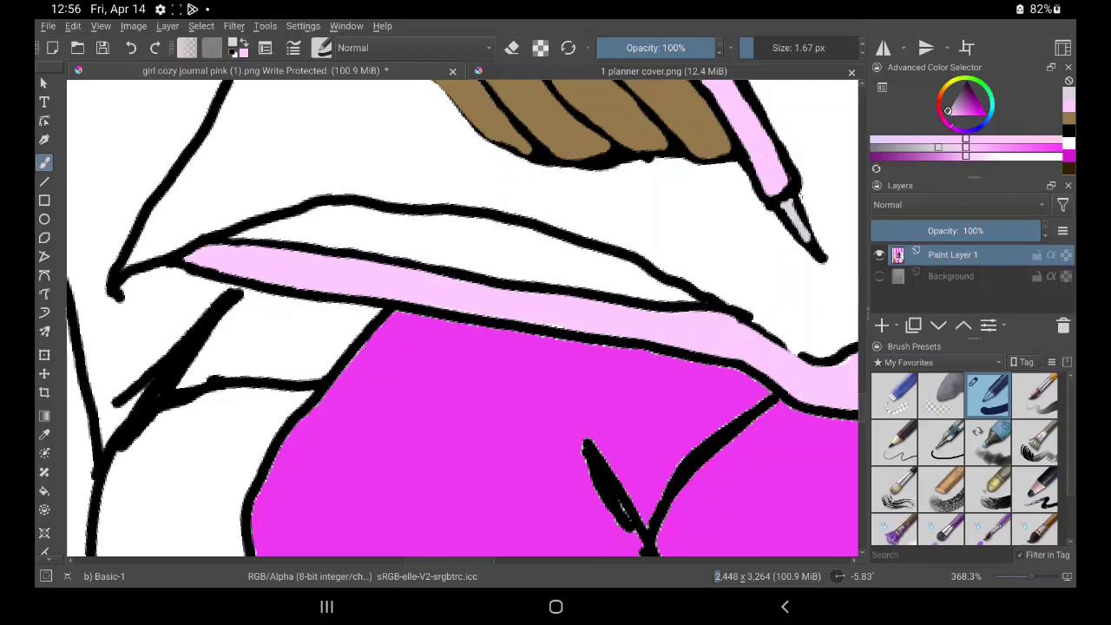
drag(578, 518, 637, 434)
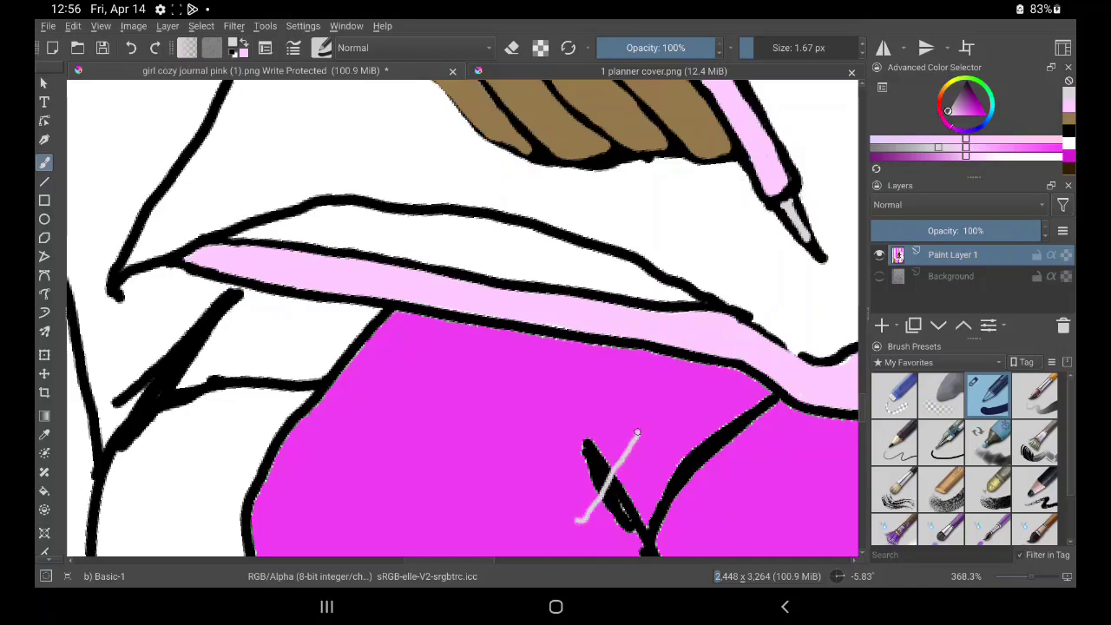
key(ctrl+z)
Sample the shirt's magenta as the paint colour for the brush
scroll(607, 447, down, 2)
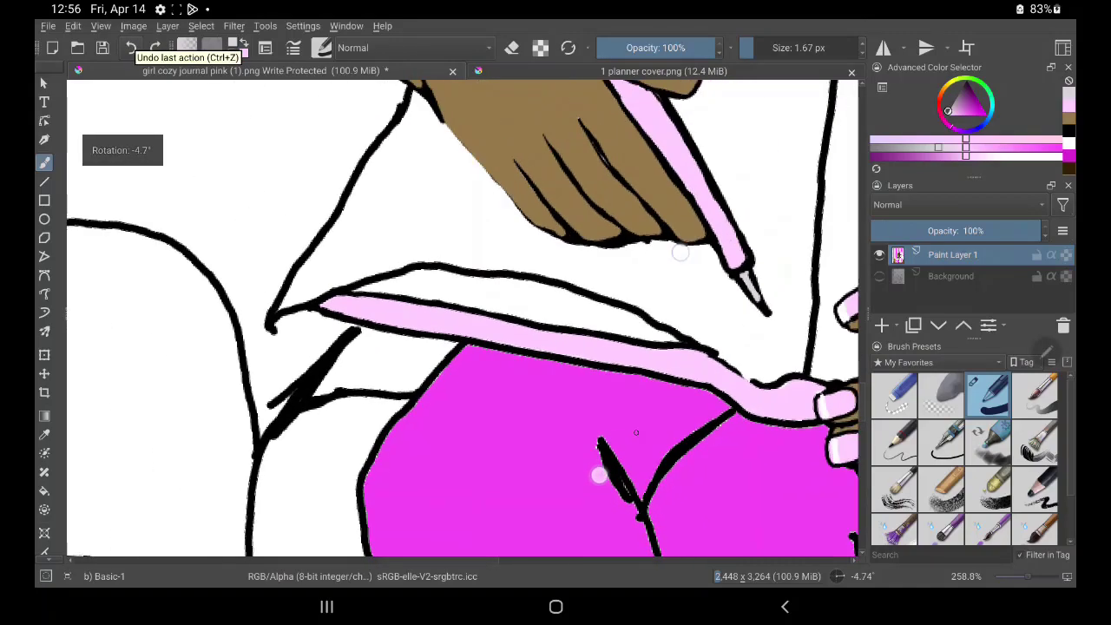
scroll(607, 447, down, 3)
scroll(607, 447, down, 3)
scroll(606, 448, up, 1)
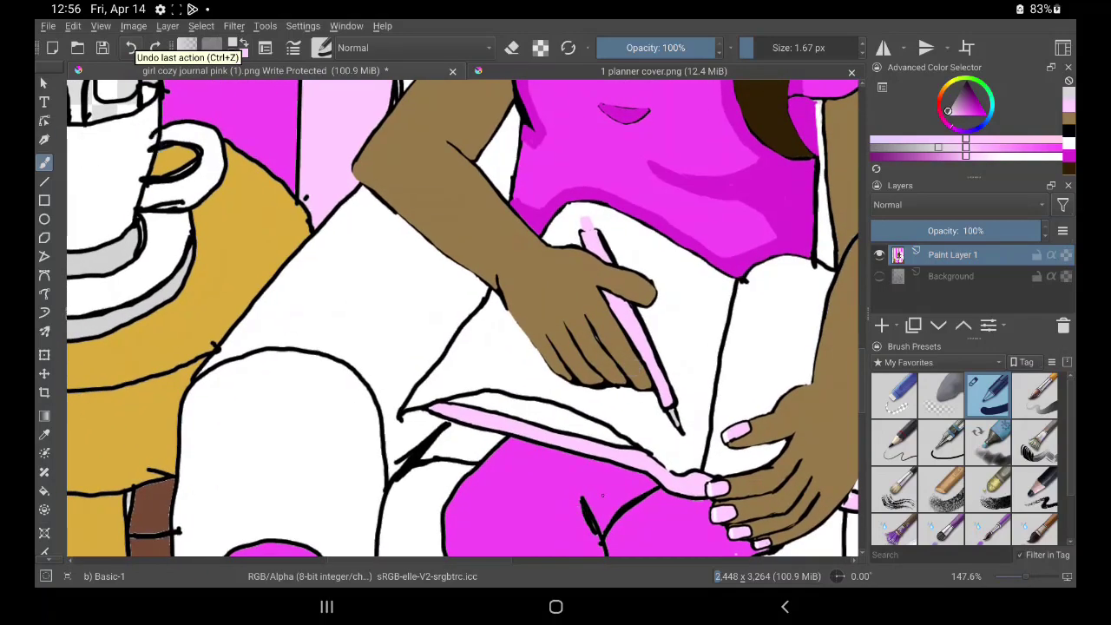
key(p)
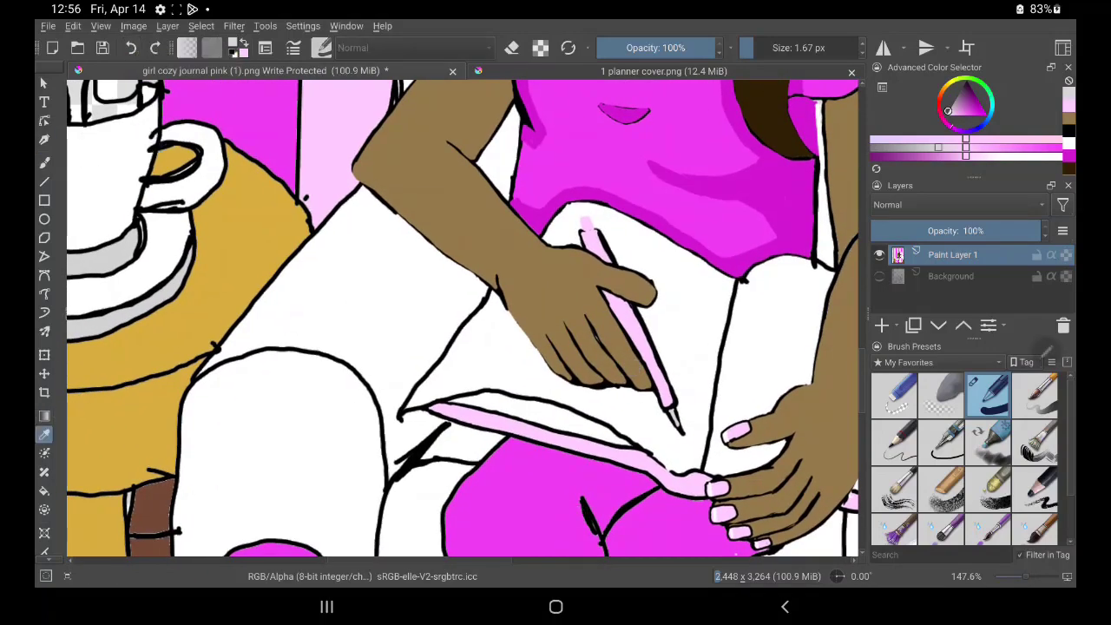
click(529, 215)
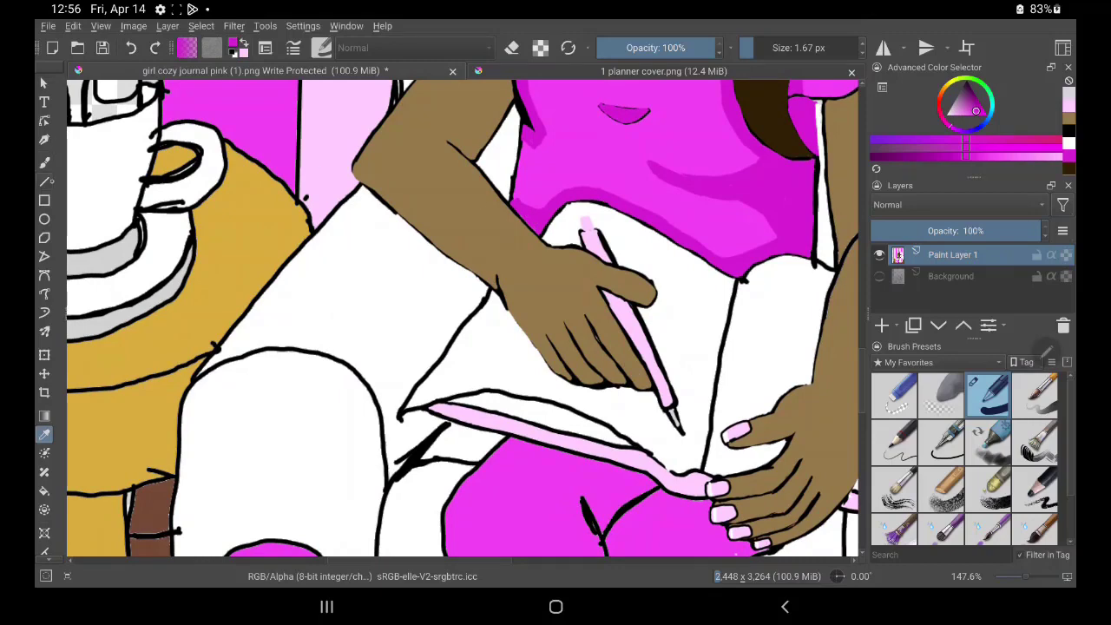
click(44, 162)
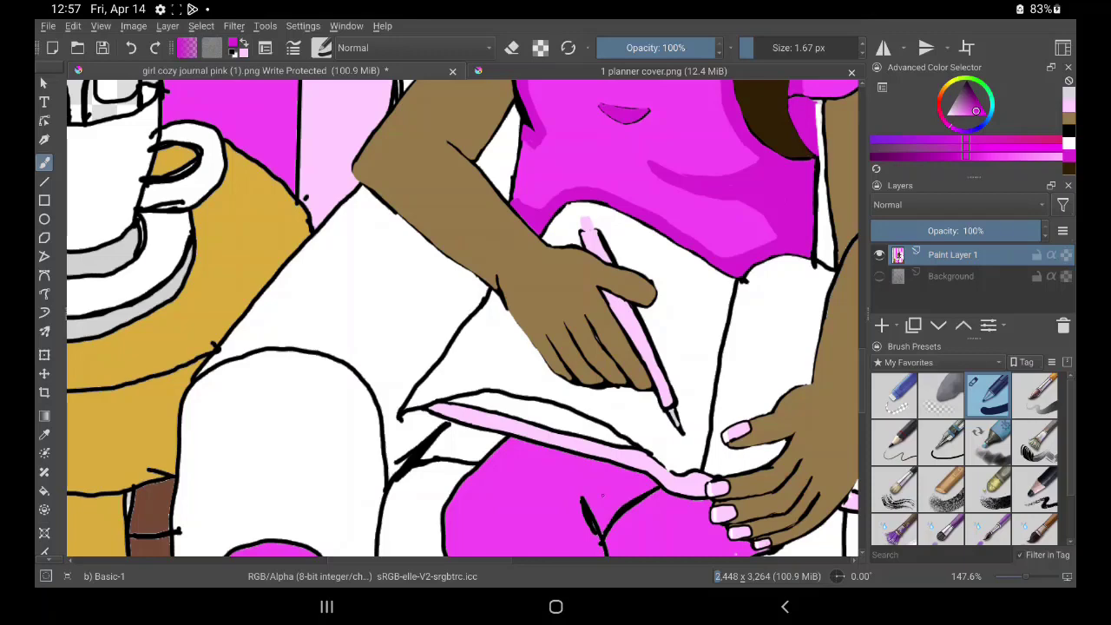
Zoom in on the legs and paint darker magenta shading along the crease line
mouse_move(601, 496)
mouse_down()
mouse_move(626, 371)
mouse_move(675, 268)
mouse_up()
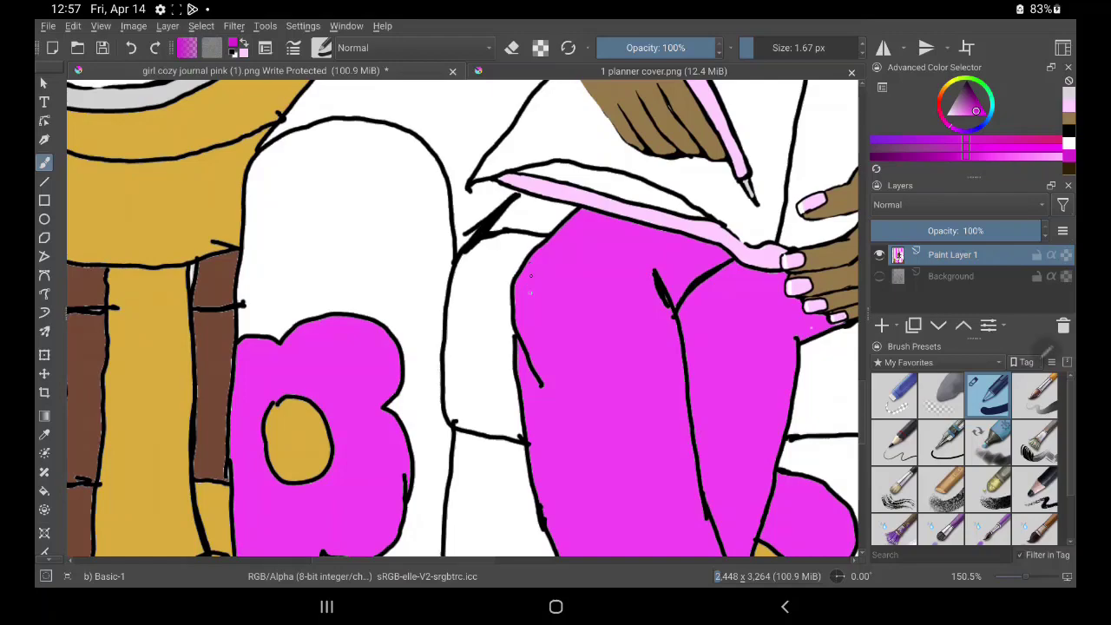
scroll(616, 365, up, 5)
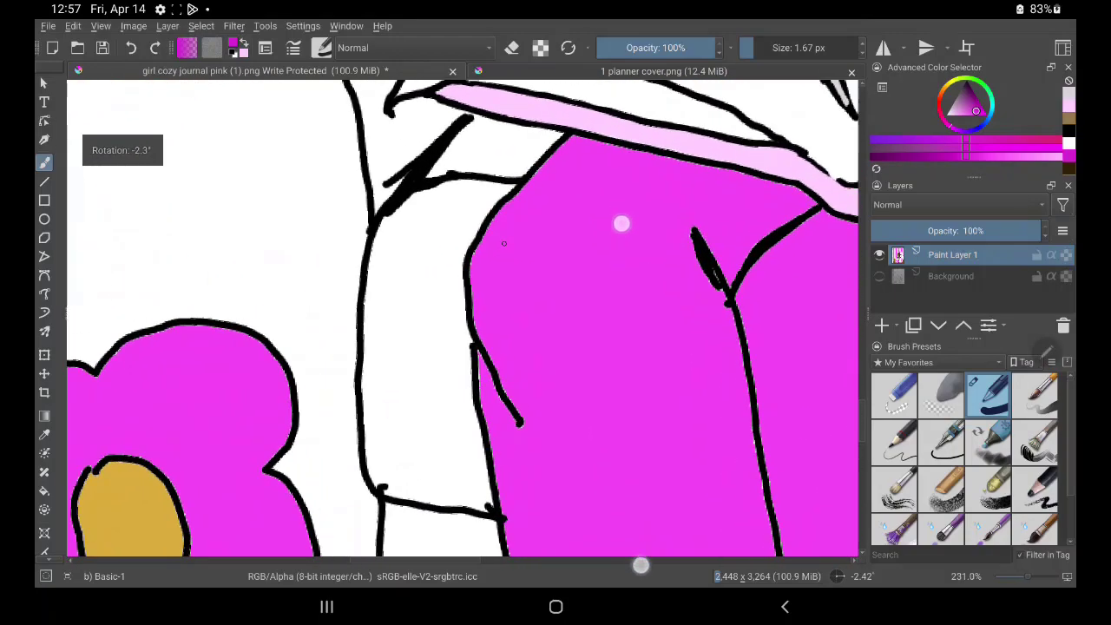
drag(627, 307, 648, 242)
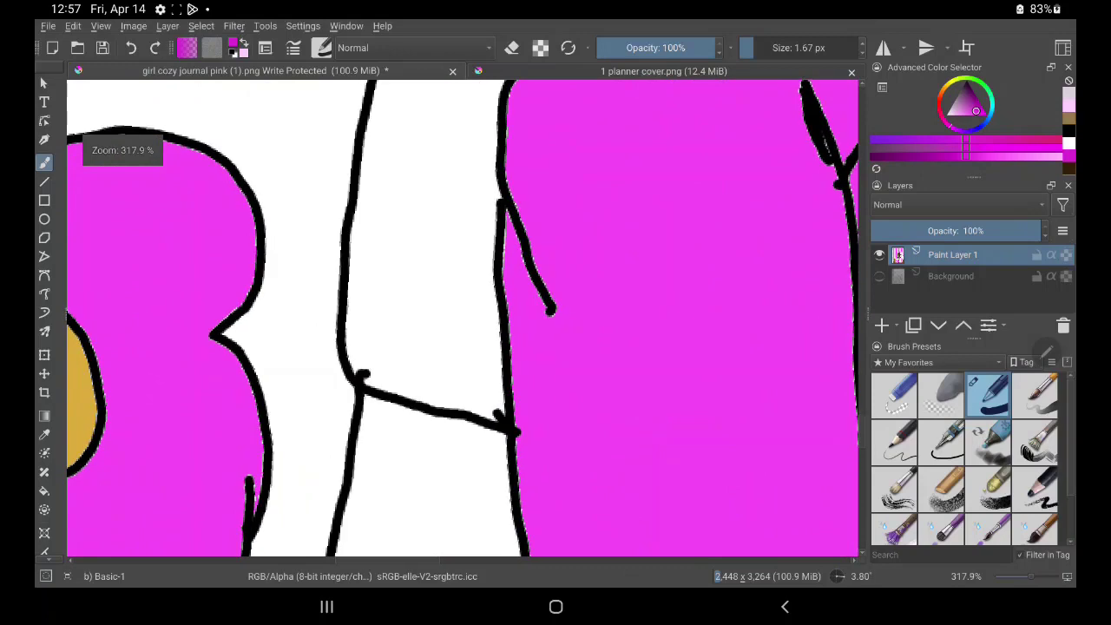
mouse_move(514, 246)
mouse_down()
mouse_move(543, 303)
mouse_move(507, 220)
mouse_move(547, 311)
mouse_move(523, 277)
mouse_move(554, 317)
mouse_up()
mouse_move(789, 153)
mouse_down()
mouse_move(585, 416)
mouse_move(437, 382)
mouse_move(446, 399)
mouse_up()
mouse_move(646, 403)
mouse_down()
mouse_move(650, 495)
mouse_move(659, 476)
mouse_move(653, 517)
mouse_up()
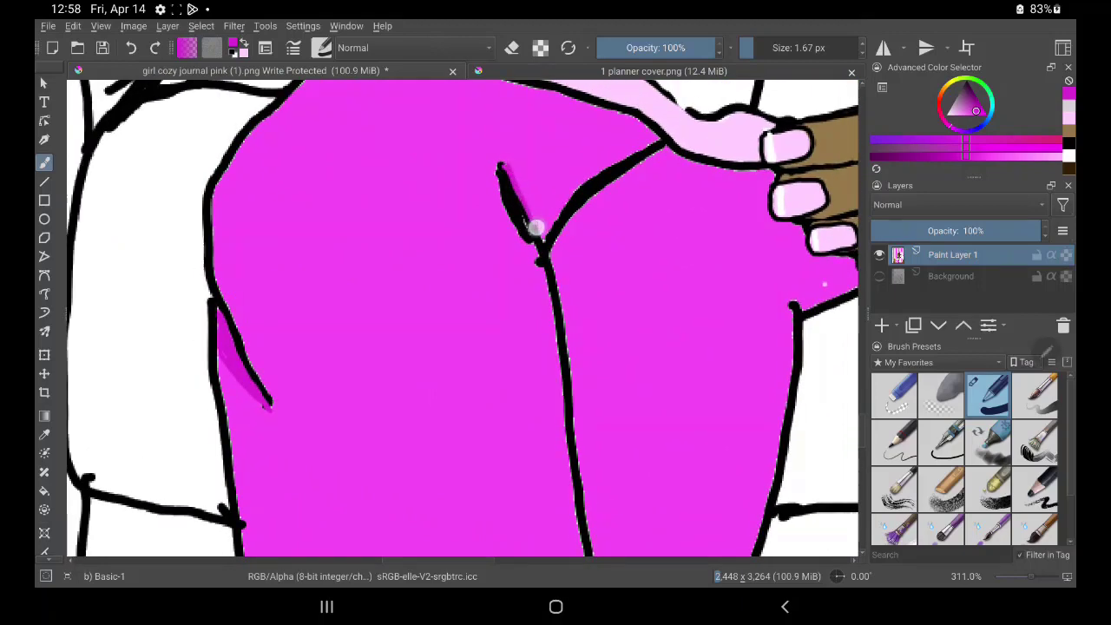
drag(506, 168, 536, 230)
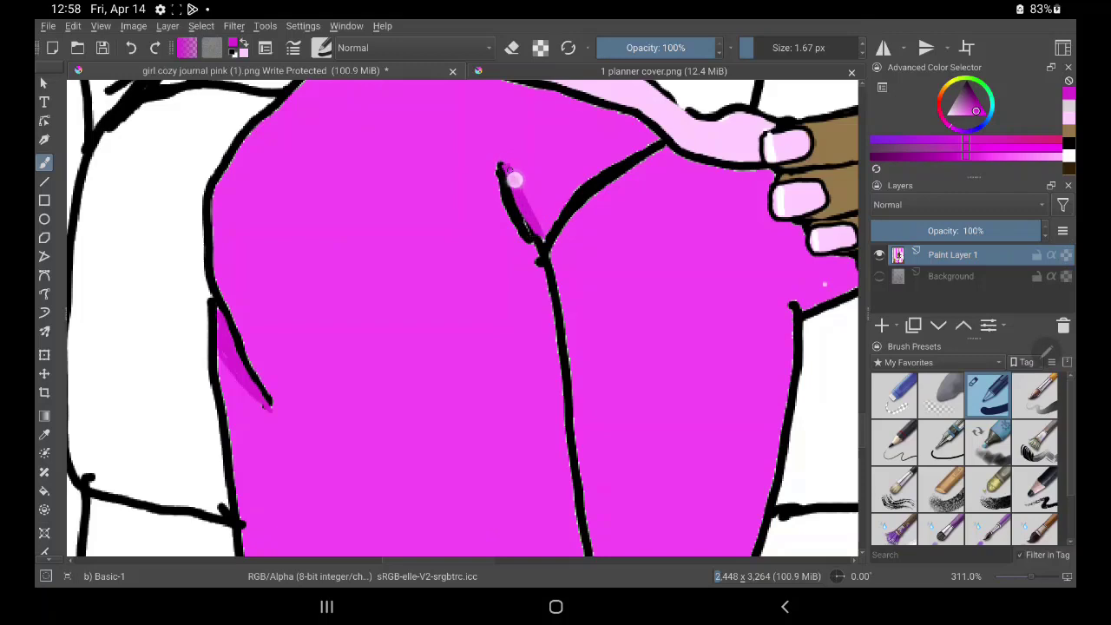
mouse_move(506, 173)
mouse_down()
mouse_move(544, 225)
mouse_move(502, 161)
mouse_up()
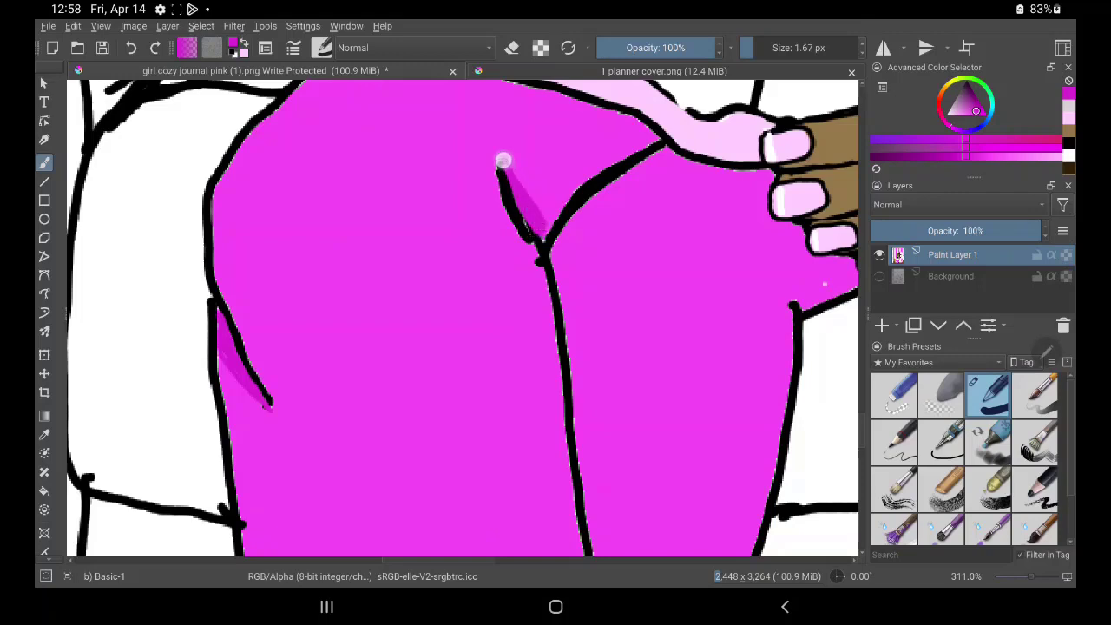
mouse_move(563, 260)
mouse_down()
mouse_move(632, 176)
mouse_move(570, 223)
mouse_move(660, 149)
mouse_move(550, 254)
mouse_move(565, 283)
mouse_move(564, 322)
mouse_move(560, 280)
mouse_move(582, 220)
mouse_move(665, 153)
mouse_move(599, 195)
mouse_move(656, 158)
mouse_up()
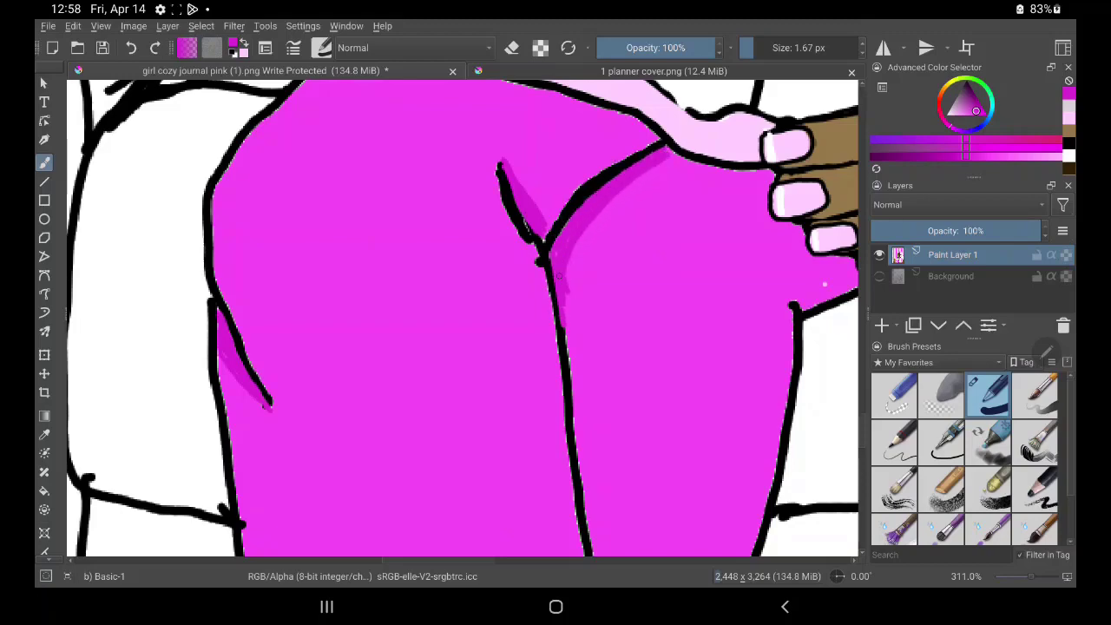
Extend the magenta shading strip down the leg line to the leg's bottom
drag(673, 243, 667, 130)
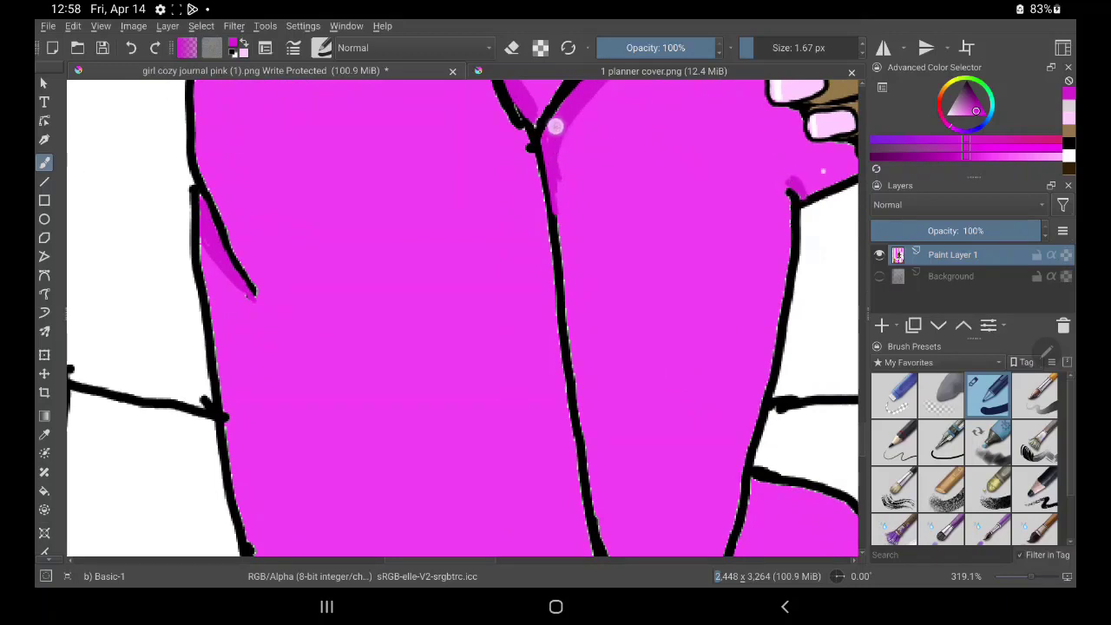
drag(561, 124, 581, 317)
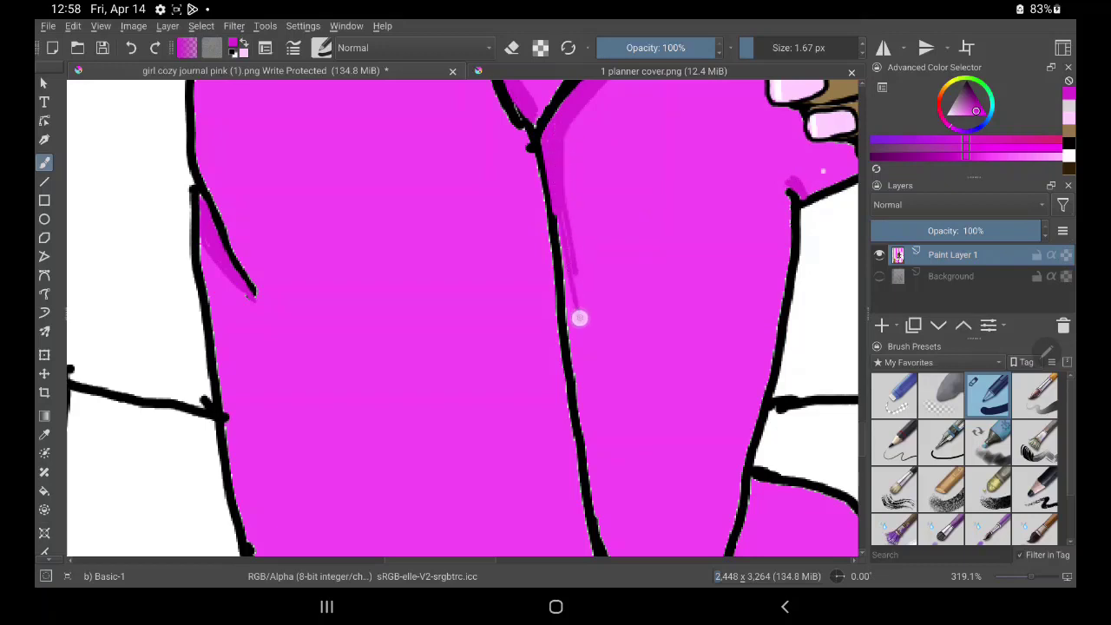
mouse_move(560, 211)
mouse_down()
mouse_move(576, 368)
mouse_move(599, 456)
mouse_up()
drag(581, 367, 590, 436)
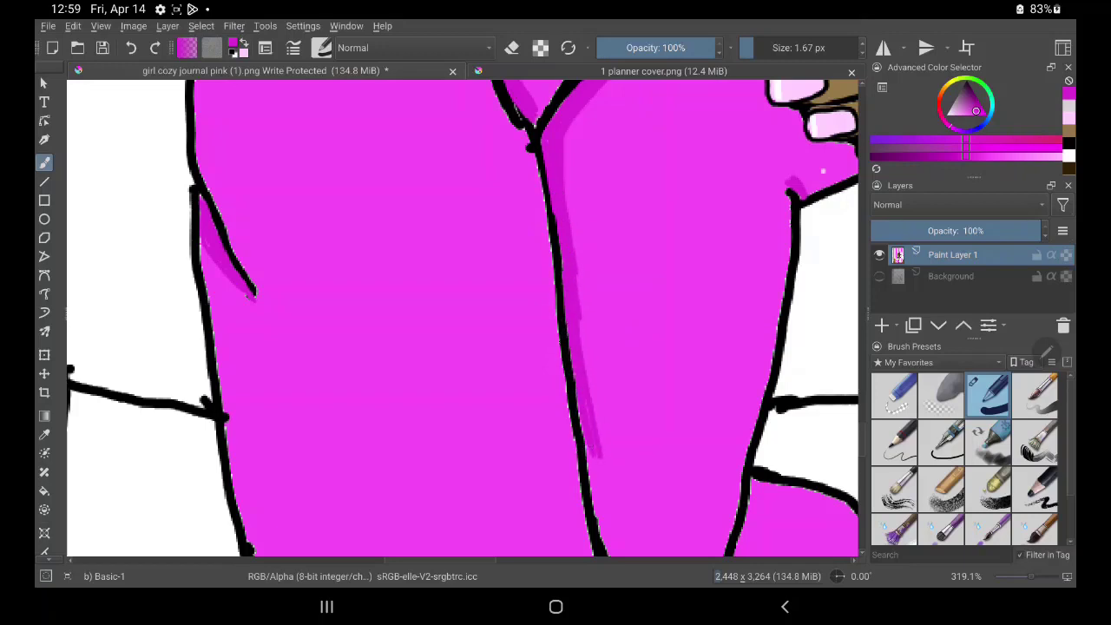
drag(669, 364, 651, 235)
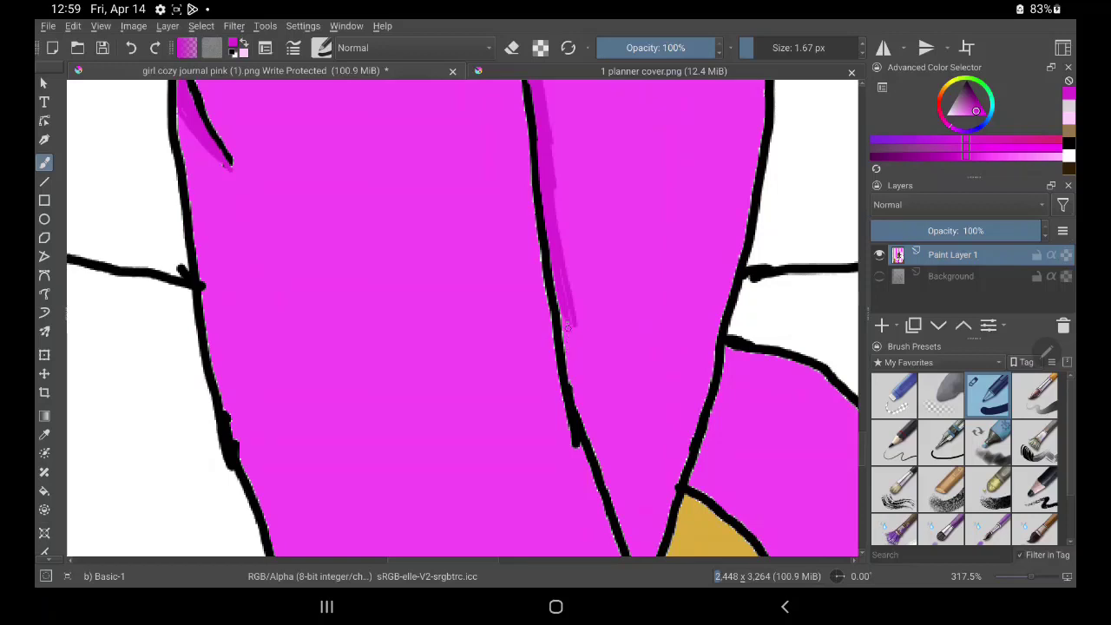
drag(567, 327, 578, 384)
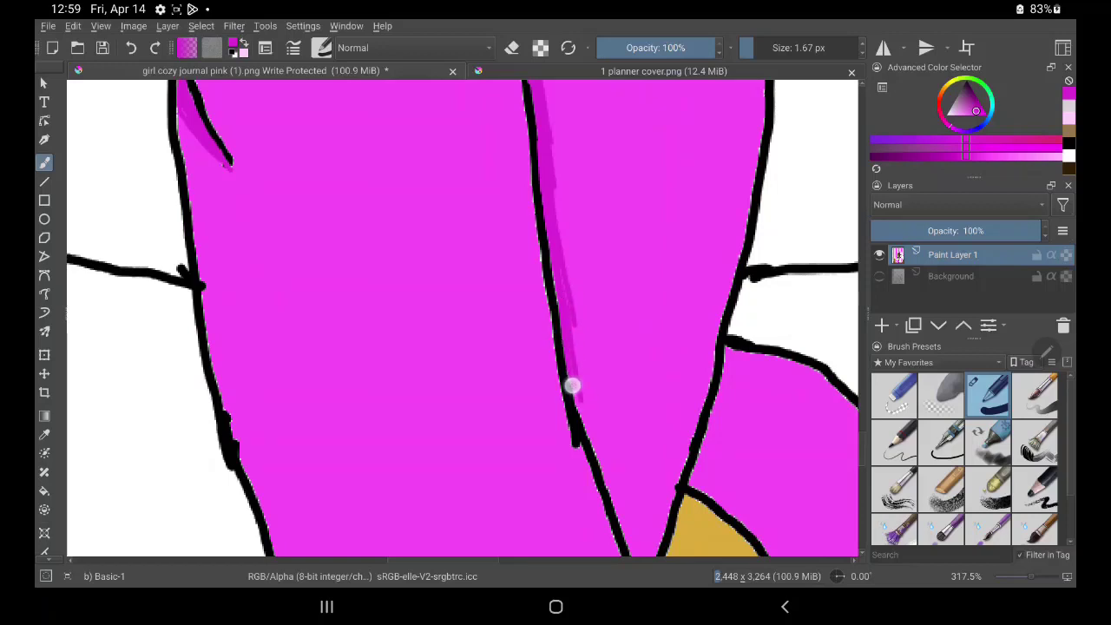
drag(565, 337, 593, 422)
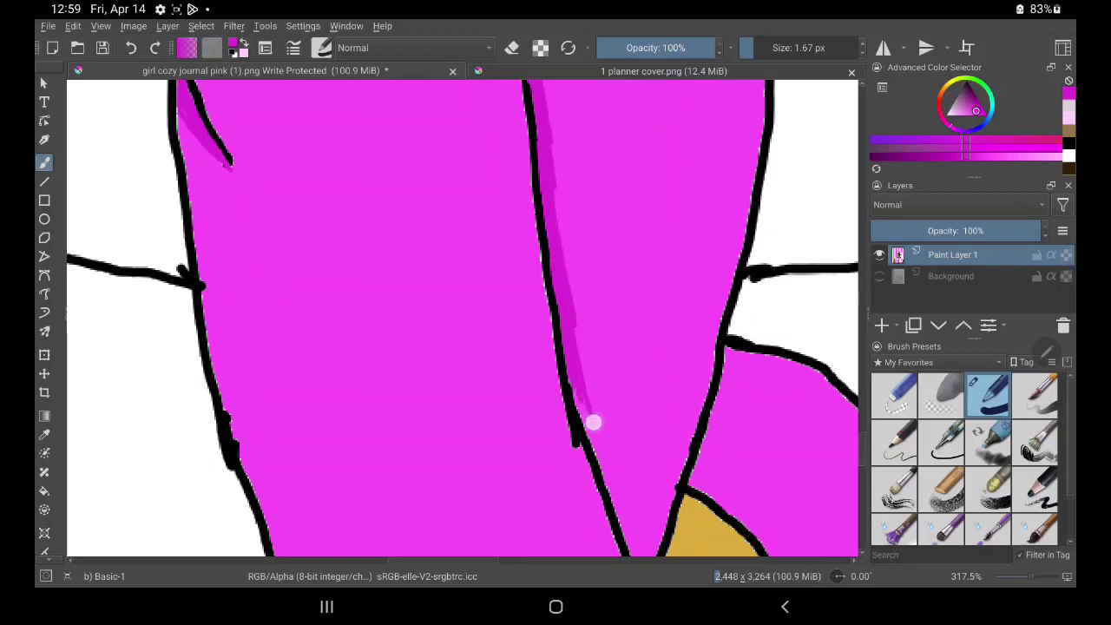
drag(576, 376, 605, 479)
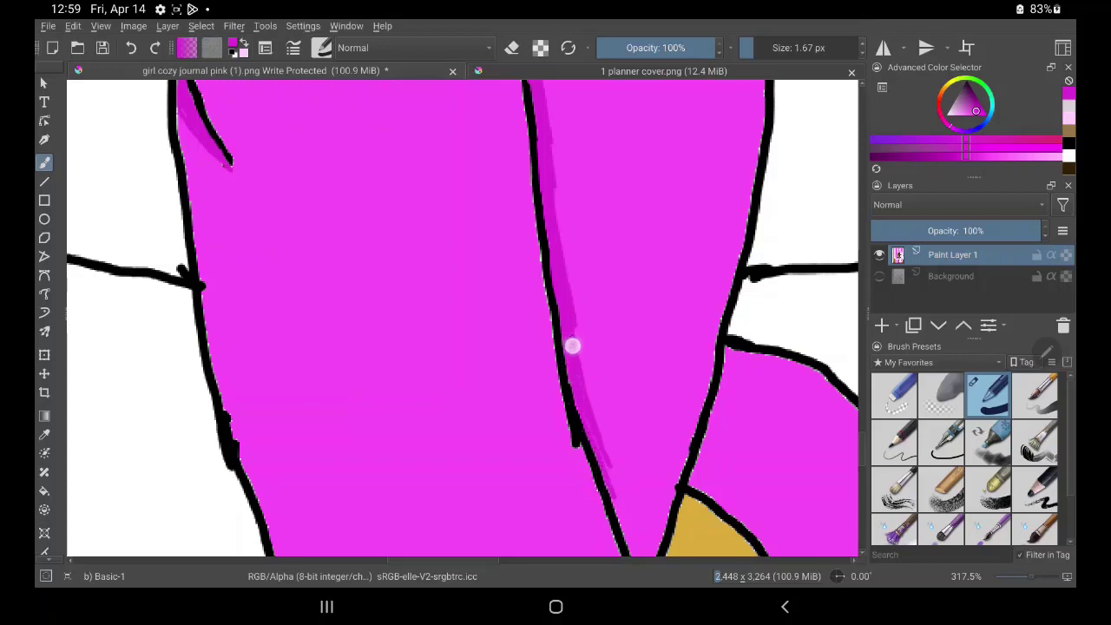
drag(572, 346, 622, 516)
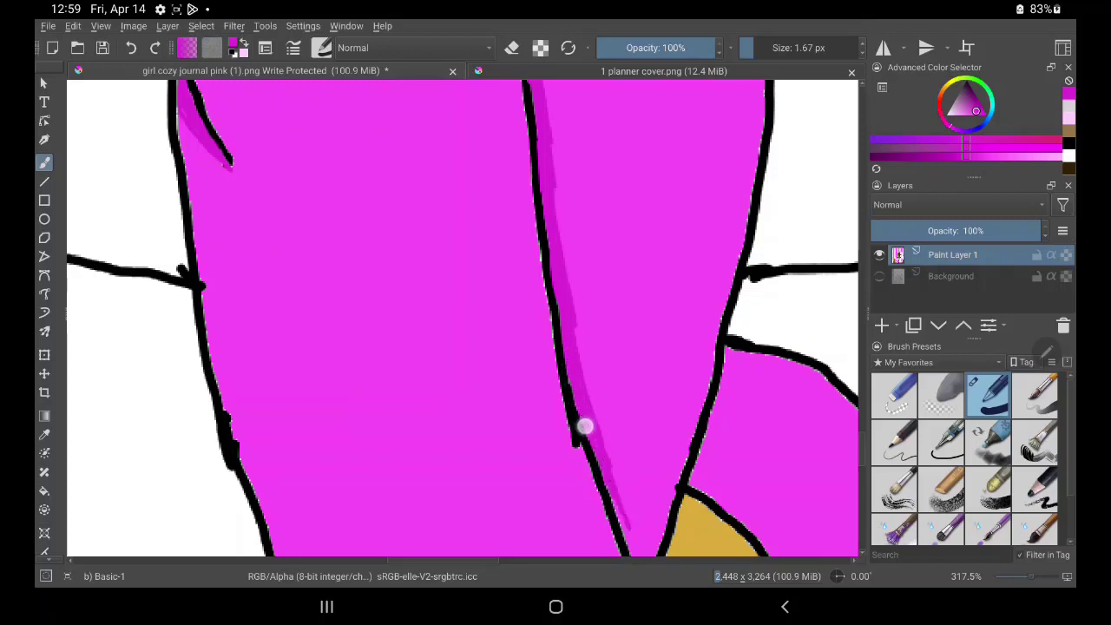
drag(570, 379, 617, 508)
drag(603, 468, 625, 526)
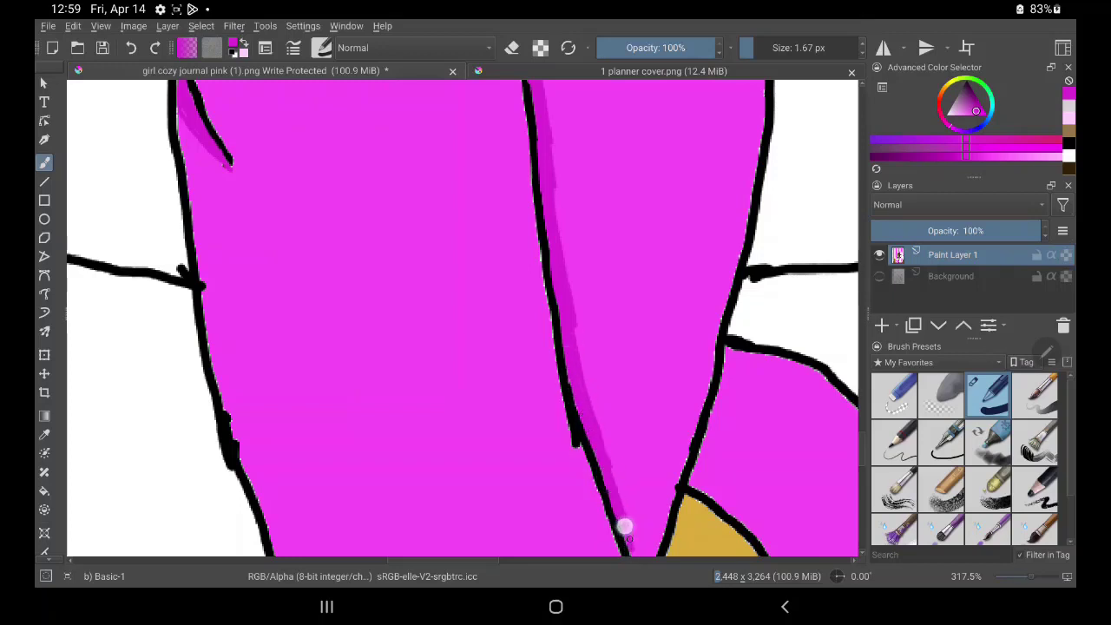
drag(617, 486, 627, 521)
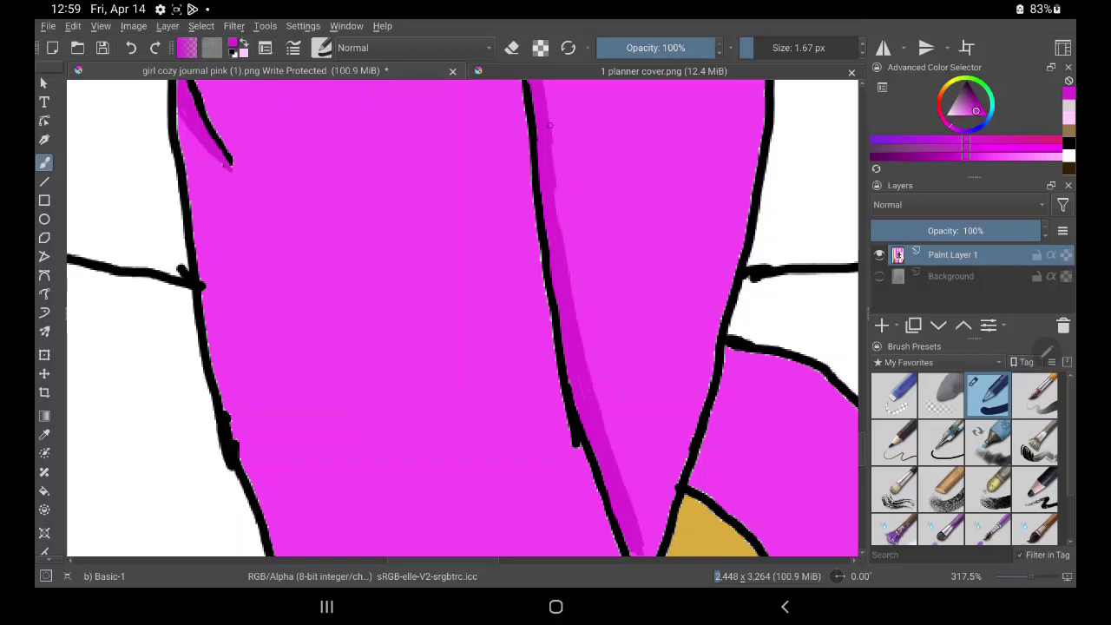
Fill in the lighter streaks left in the shading strip
drag(669, 141, 670, 293)
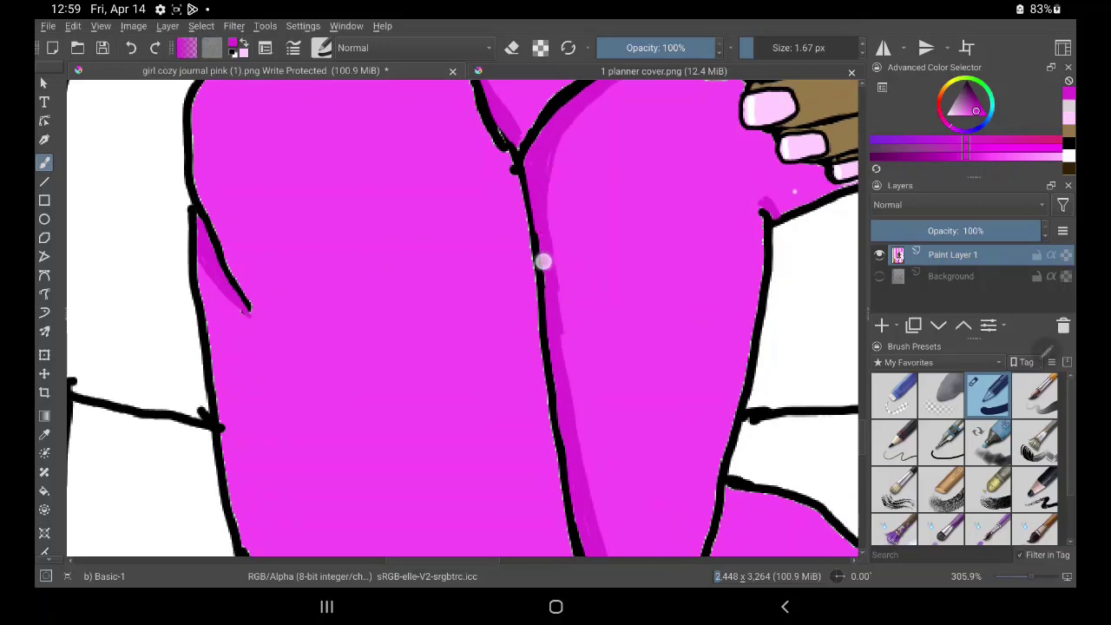
mouse_move(568, 128)
mouse_down()
mouse_move(556, 275)
mouse_move(610, 547)
mouse_up()
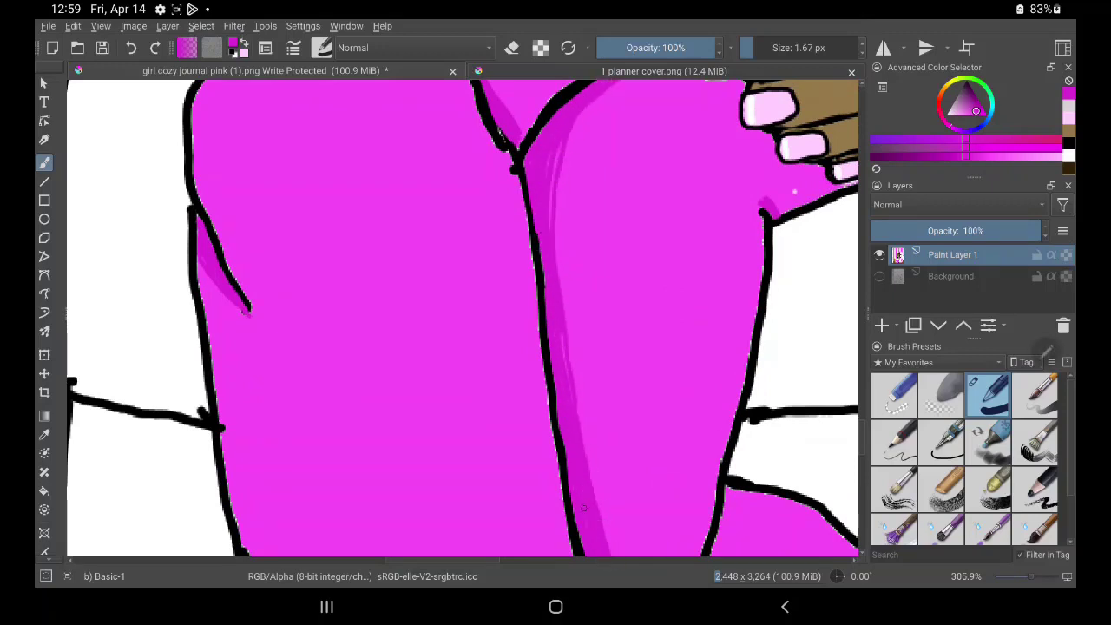
mouse_move(551, 144)
mouse_down()
mouse_move(546, 248)
mouse_move(551, 181)
mouse_up()
drag(794, 191, 716, 265)
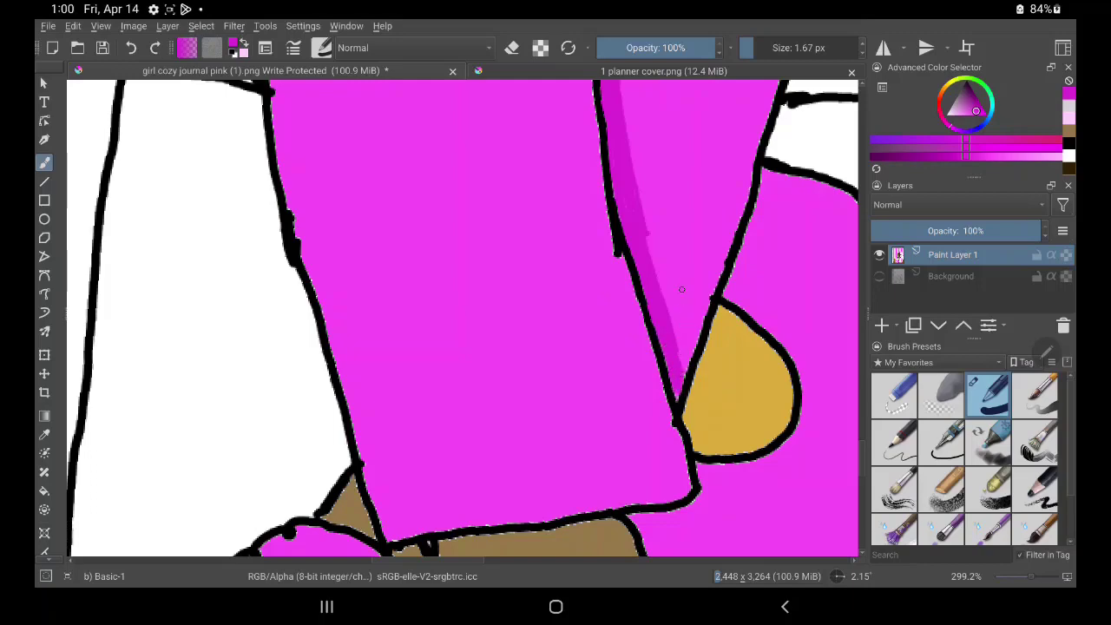
Shade the slipper rims dark magenta with a 6.26 px brush, finishing at 3.95 px
drag(528, 503, 556, 347)
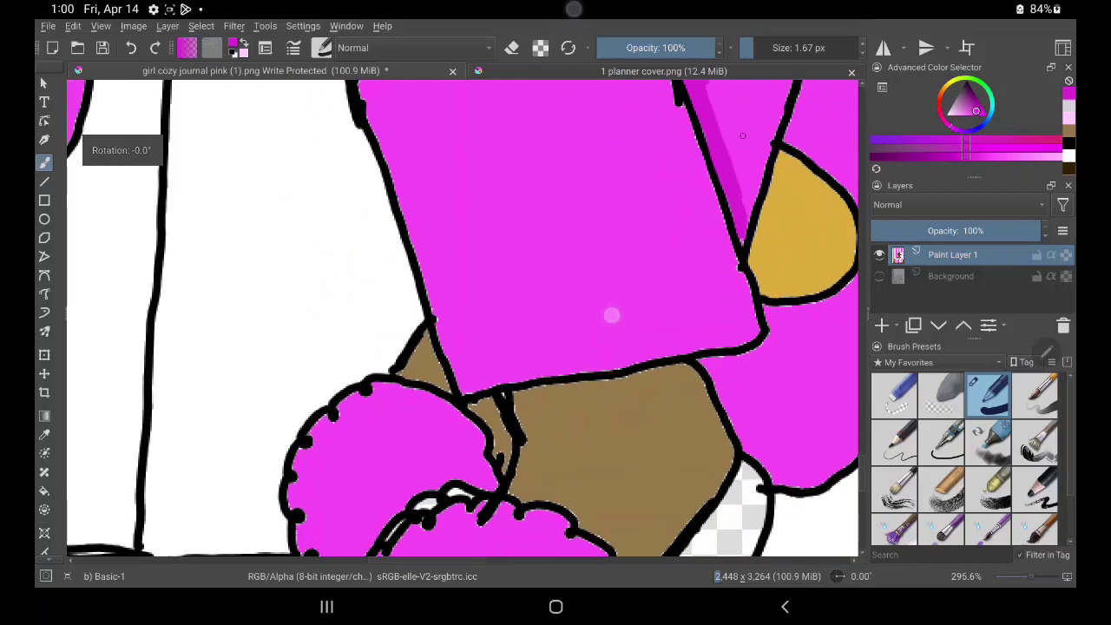
drag(682, 538, 682, 260)
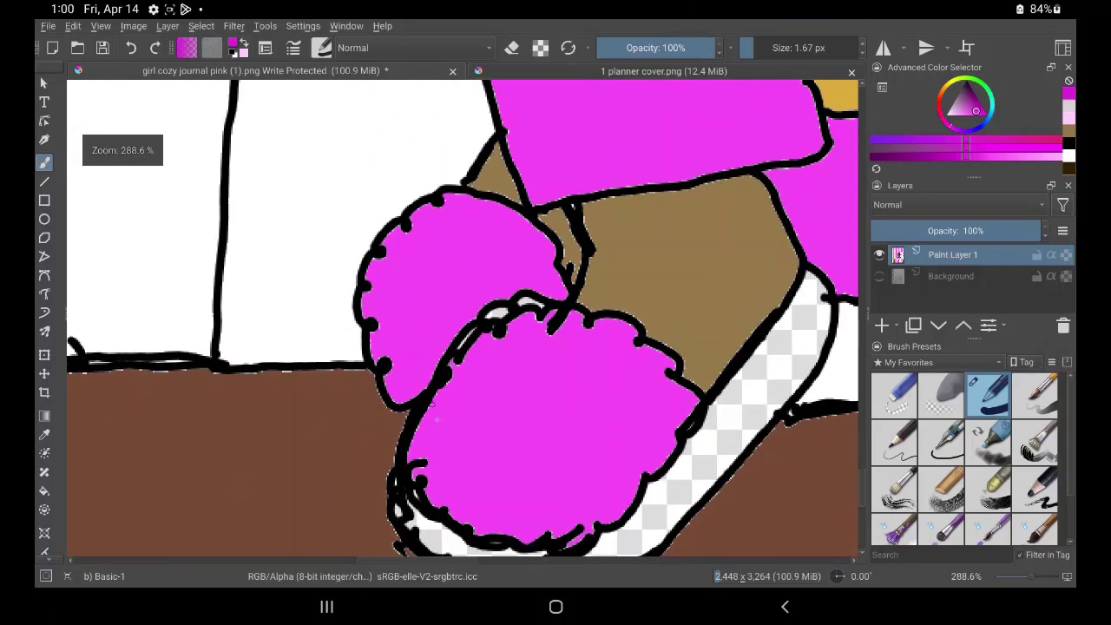
drag(425, 406, 438, 397)
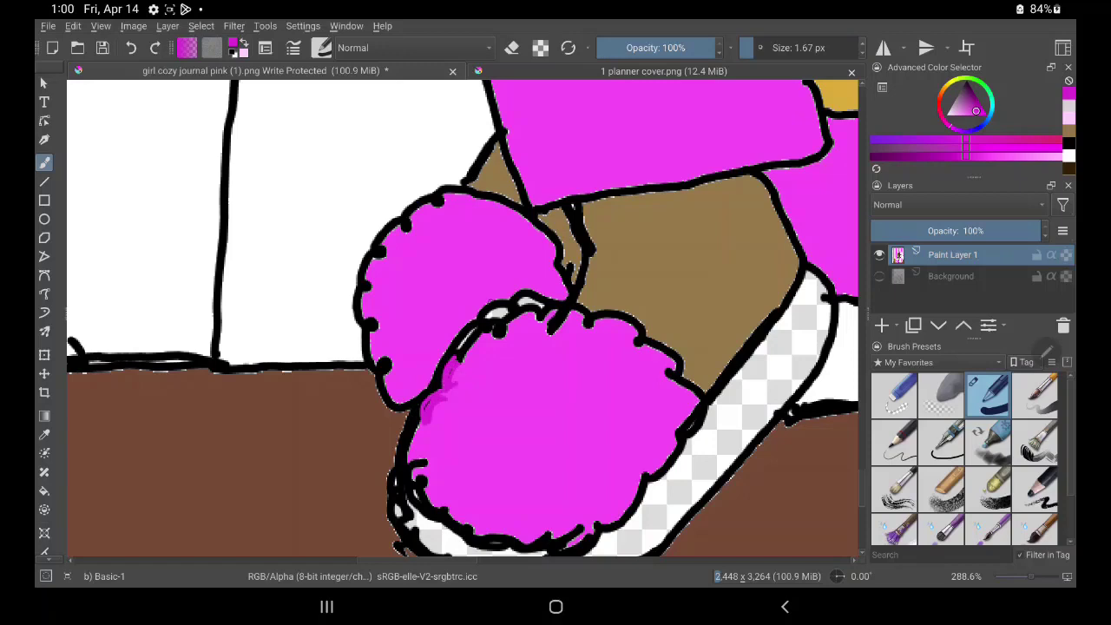
drag(744, 48, 755, 48)
mouse_move(456, 375)
mouse_down()
mouse_move(493, 316)
mouse_move(406, 452)
mouse_move(418, 480)
mouse_move(422, 454)
mouse_move(426, 496)
mouse_move(421, 472)
mouse_move(427, 496)
mouse_move(503, 529)
mouse_move(501, 538)
mouse_move(482, 526)
mouse_move(566, 539)
mouse_move(620, 489)
mouse_move(595, 520)
mouse_move(657, 449)
mouse_move(637, 461)
mouse_move(657, 454)
mouse_move(665, 382)
mouse_move(687, 404)
mouse_move(695, 385)
mouse_move(640, 344)
mouse_move(665, 376)
mouse_move(663, 347)
mouse_move(608, 320)
mouse_move(637, 339)
mouse_move(593, 320)
mouse_move(545, 321)
mouse_move(578, 318)
mouse_move(503, 328)
mouse_move(541, 322)
mouse_move(530, 319)
mouse_up()
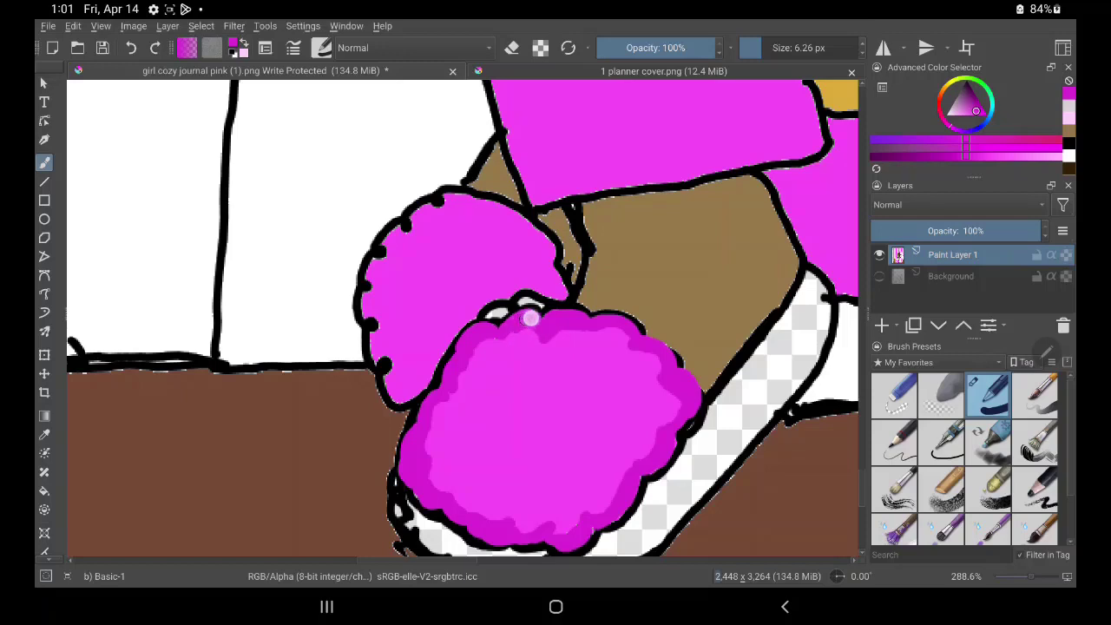
mouse_move(392, 362)
mouse_down()
mouse_move(391, 392)
mouse_move(463, 322)
mouse_move(495, 311)
mouse_up()
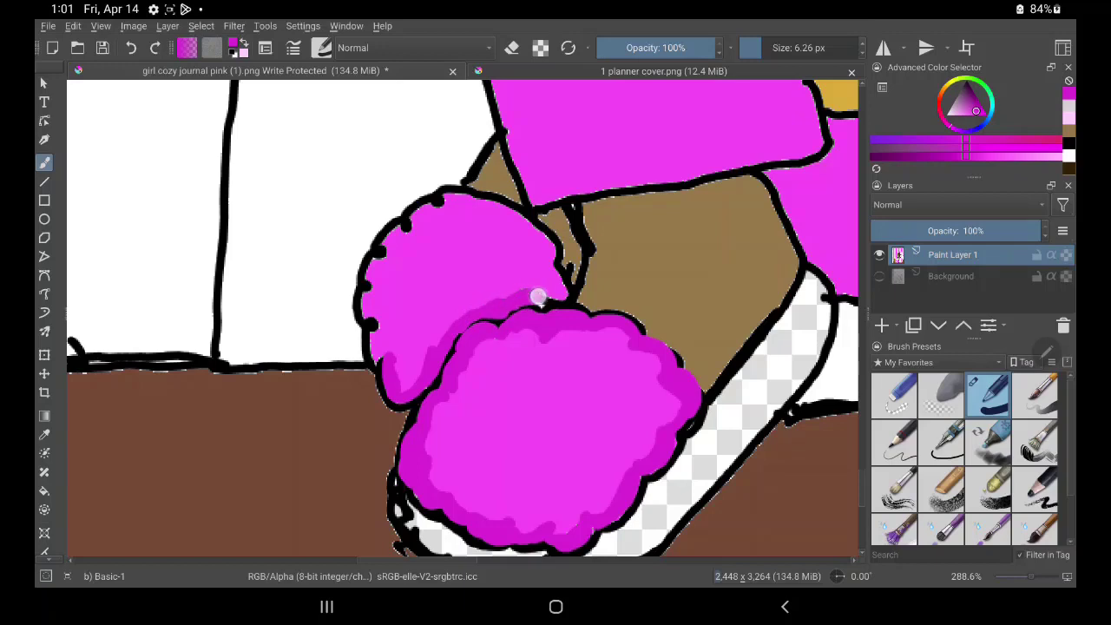
mouse_move(553, 298)
mouse_down()
mouse_move(533, 230)
mouse_move(546, 248)
mouse_move(521, 216)
mouse_move(458, 190)
mouse_move(373, 255)
mouse_move(371, 347)
mouse_move(367, 315)
mouse_move(391, 367)
mouse_move(376, 317)
mouse_move(387, 241)
mouse_move(379, 255)
mouse_move(429, 209)
mouse_move(464, 203)
mouse_move(454, 198)
mouse_move(524, 225)
mouse_move(548, 265)
mouse_up()
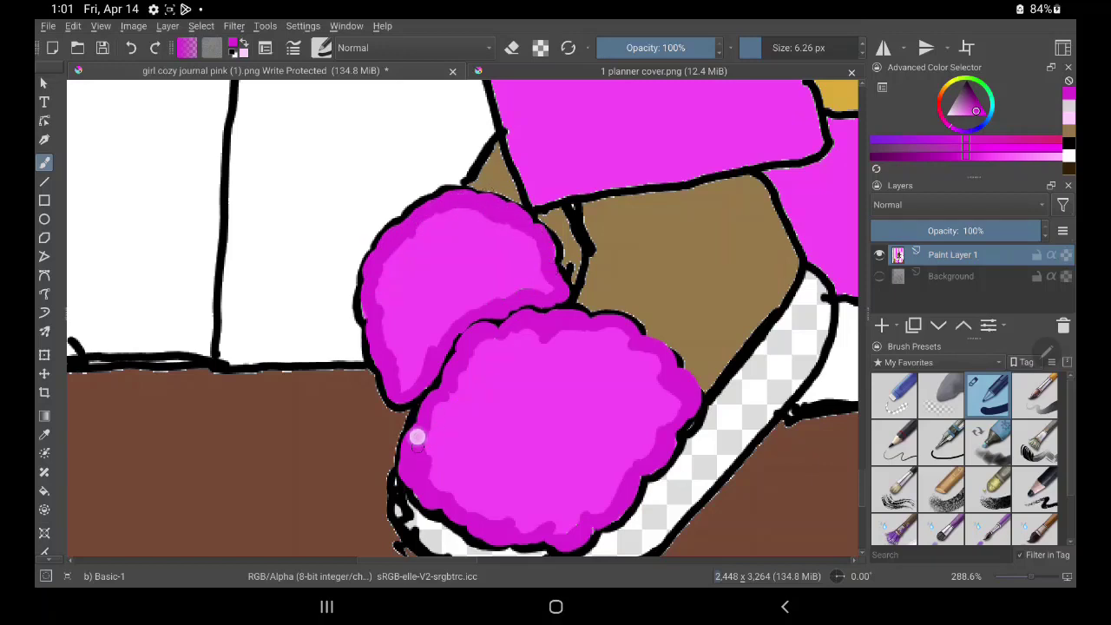
mouse_move(417, 437)
mouse_down()
mouse_move(463, 367)
mouse_move(526, 324)
mouse_move(601, 325)
mouse_move(650, 350)
mouse_move(672, 391)
mouse_move(657, 449)
mouse_move(612, 502)
mouse_move(555, 526)
mouse_move(509, 526)
mouse_move(543, 526)
mouse_move(445, 499)
mouse_move(430, 420)
mouse_up()
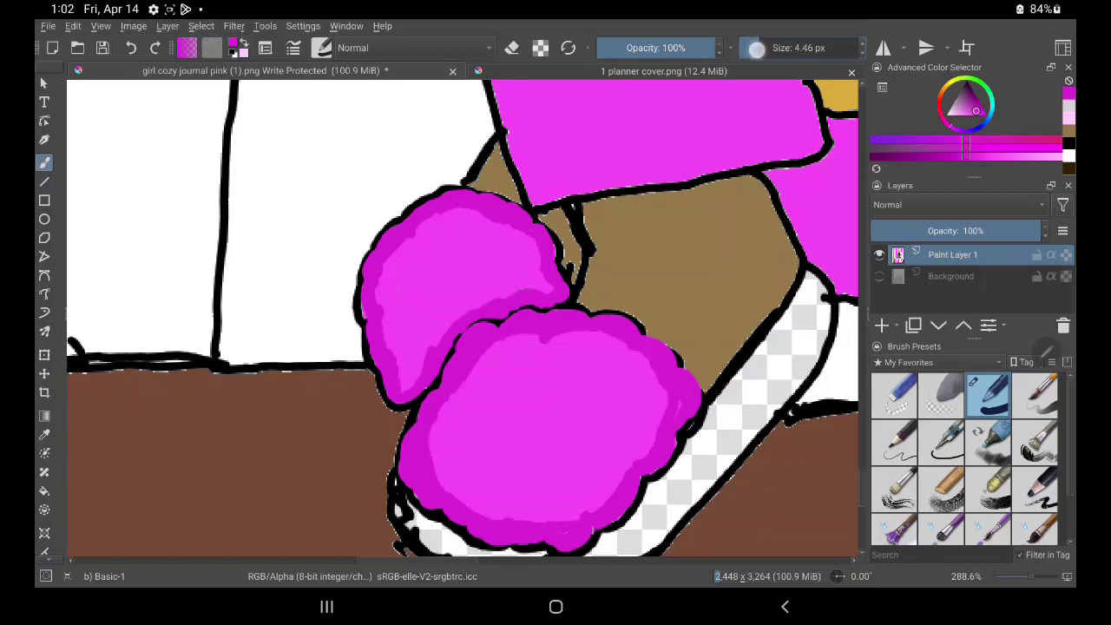
key(bracketleft)
key(bracketleft)
drag(634, 521, 675, 473)
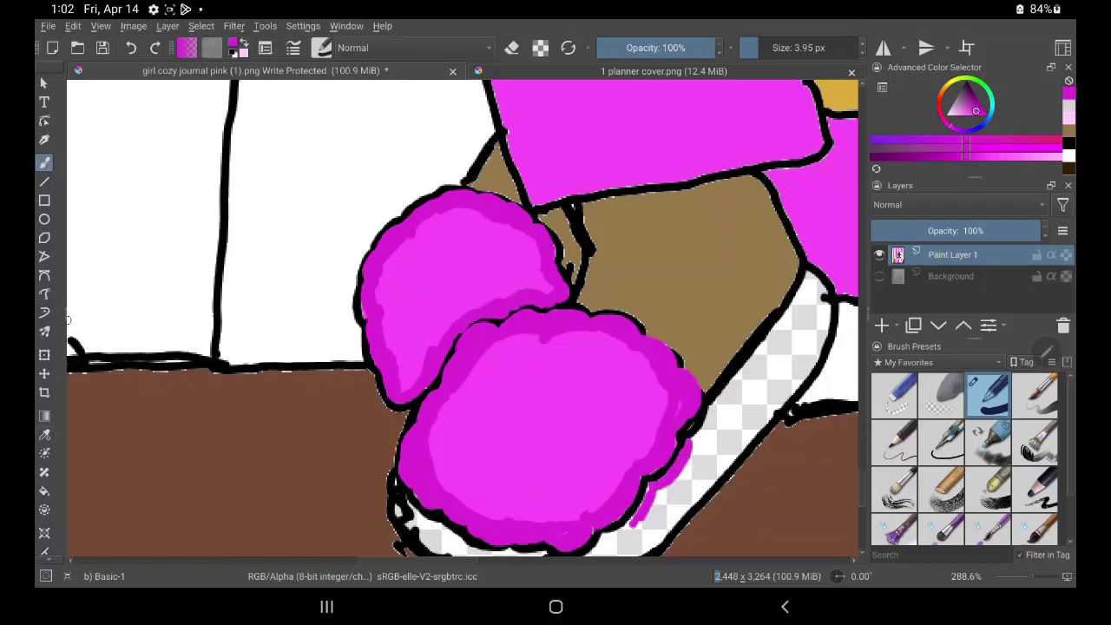
Sample the pompom's pink and flood-fill the transparent gaps beside and under the pompom
key(p)
click(386, 293)
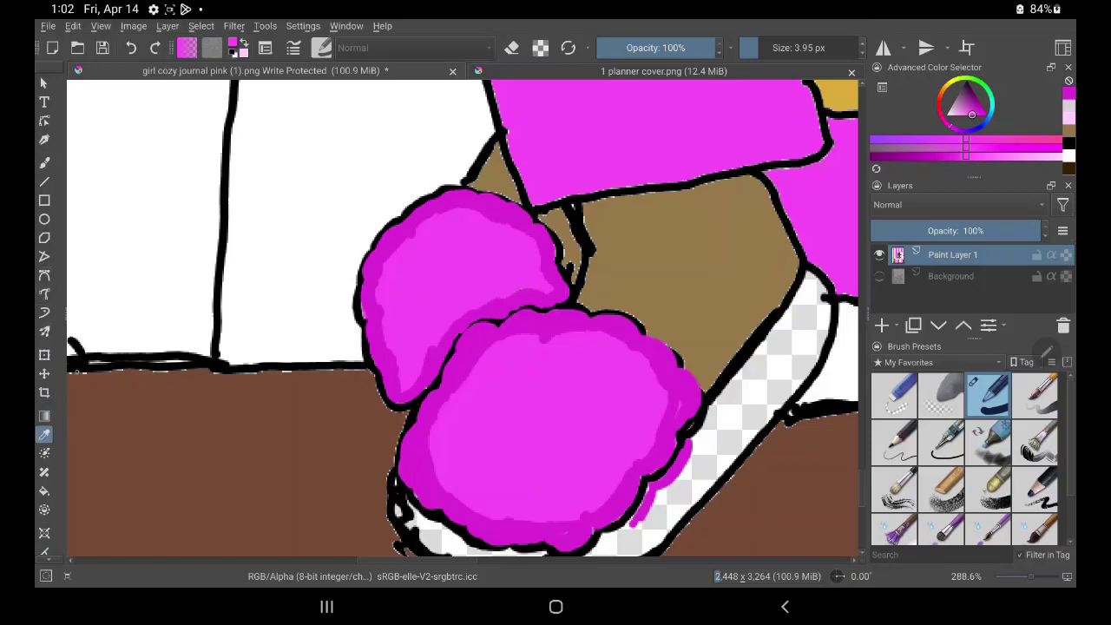
click(44, 491)
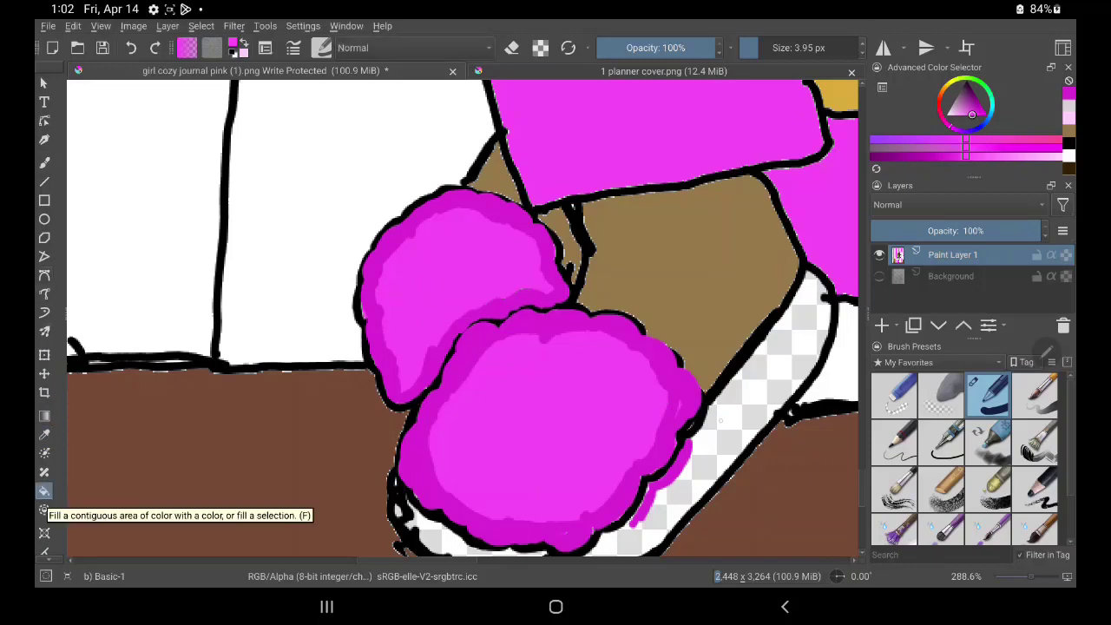
click(728, 419)
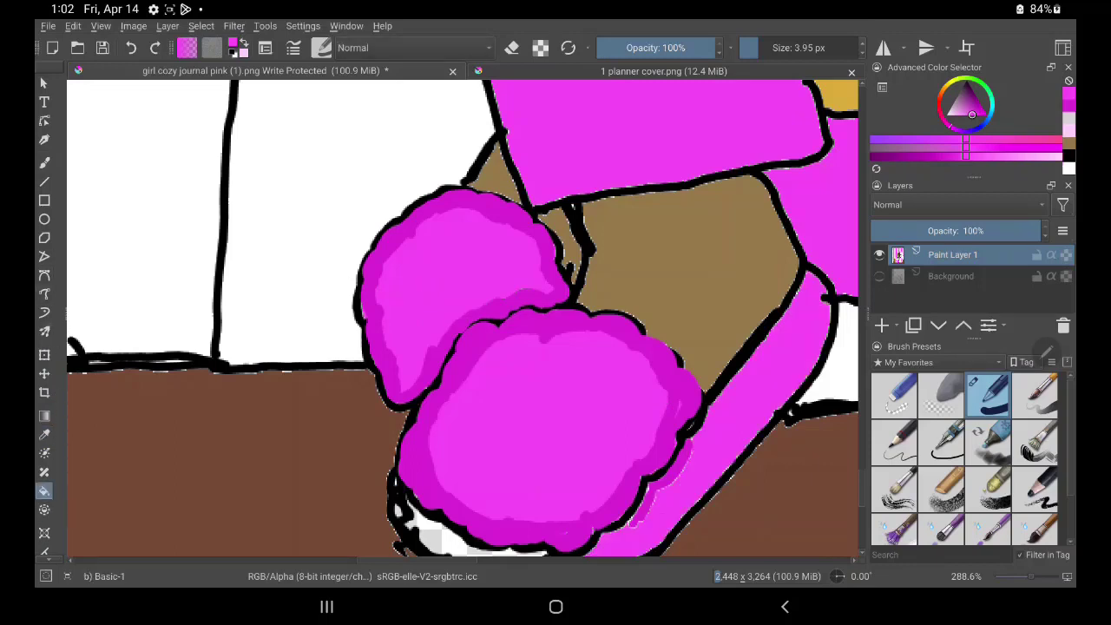
drag(713, 196, 757, 104)
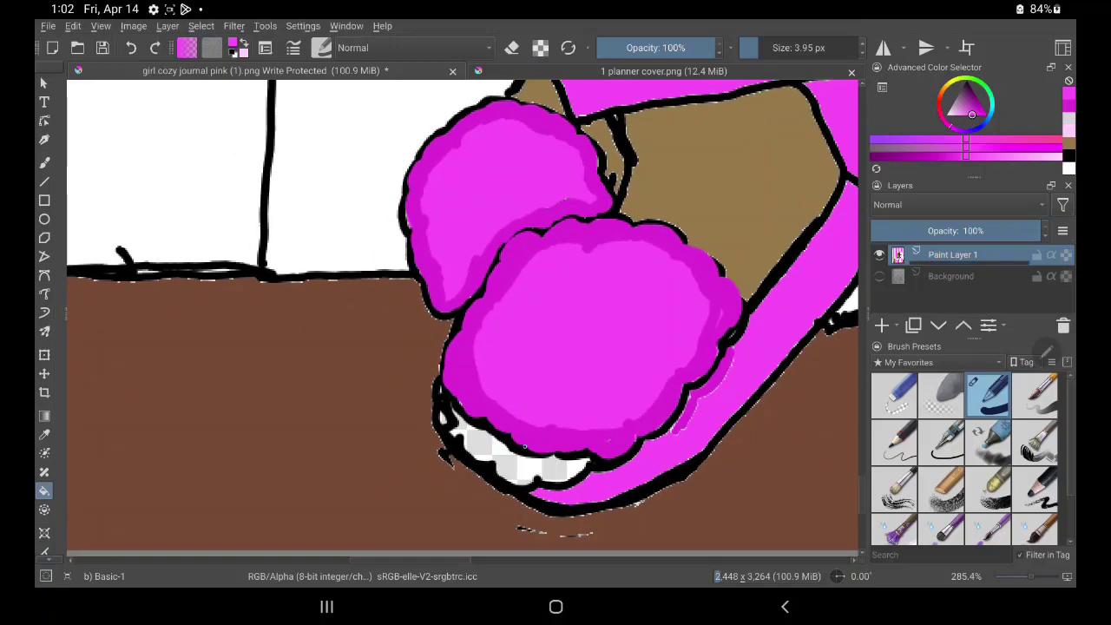
click(523, 447)
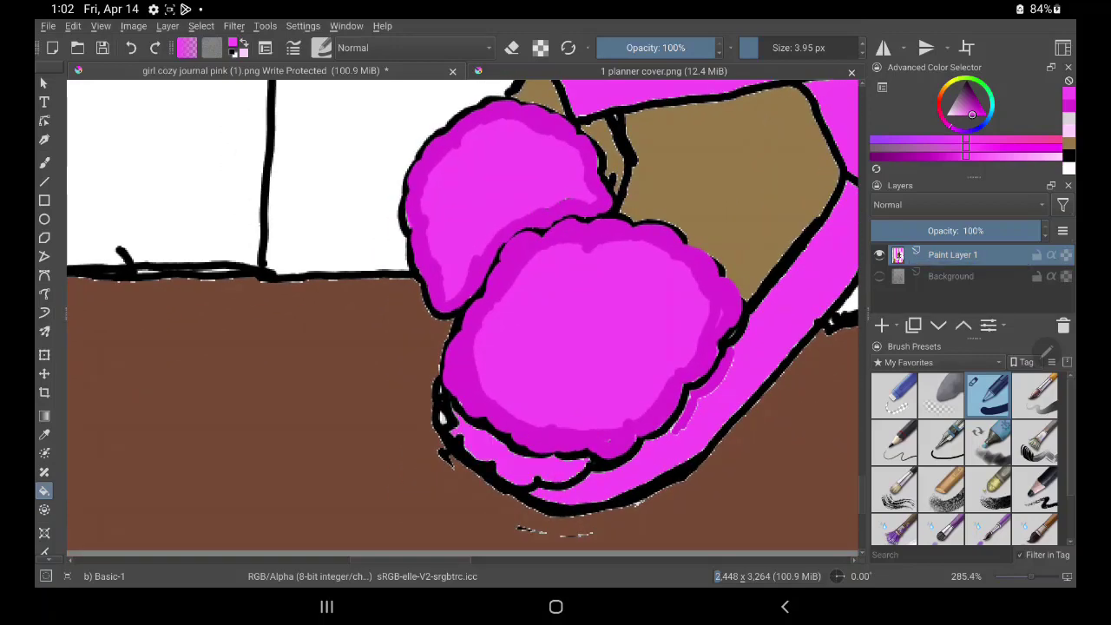
click(46, 164)
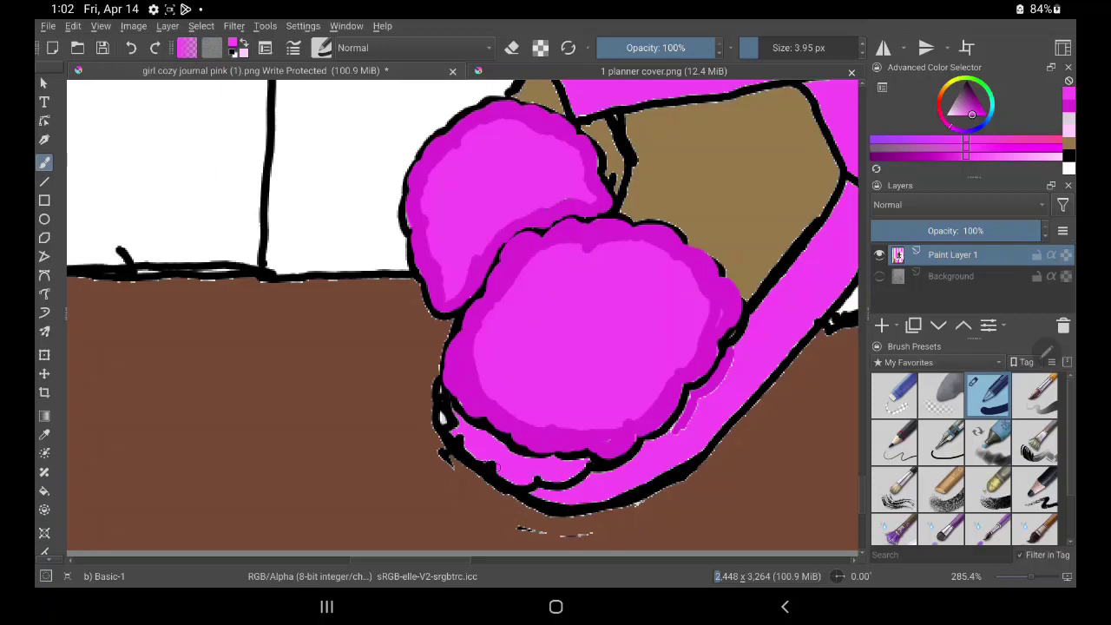
Paint magenta over the slipper band's gaps and redraw the black outline at the shirt corner
mouse_move(448, 422)
mouse_down()
mouse_move(439, 408)
mouse_move(473, 453)
mouse_move(573, 494)
mouse_move(550, 480)
mouse_move(592, 473)
mouse_move(565, 461)
mouse_move(558, 478)
mouse_move(499, 451)
mouse_move(555, 461)
mouse_move(447, 408)
mouse_move(514, 476)
mouse_move(494, 460)
mouse_move(575, 496)
mouse_move(546, 484)
mouse_move(541, 494)
mouse_move(497, 466)
mouse_move(546, 498)
mouse_move(631, 486)
mouse_move(620, 492)
mouse_move(704, 436)
mouse_move(729, 396)
mouse_move(691, 419)
mouse_move(699, 396)
mouse_move(737, 354)
mouse_move(666, 438)
mouse_move(713, 352)
mouse_up()
mouse_move(737, 397)
mouse_down()
mouse_move(806, 325)
mouse_move(674, 466)
mouse_move(795, 322)
mouse_up()
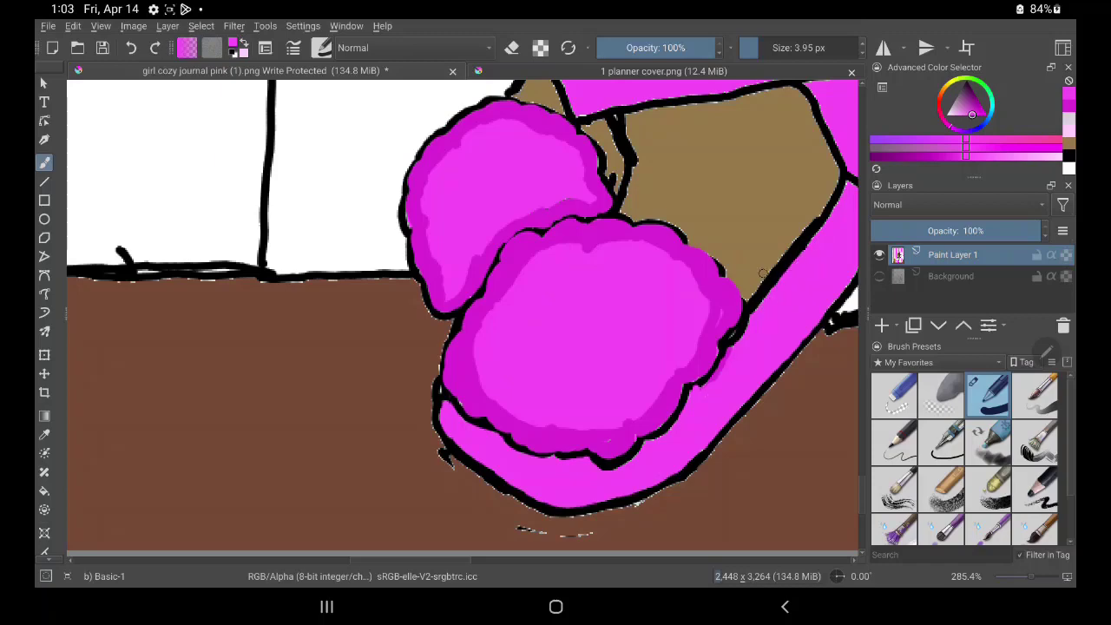
drag(762, 273, 626, 345)
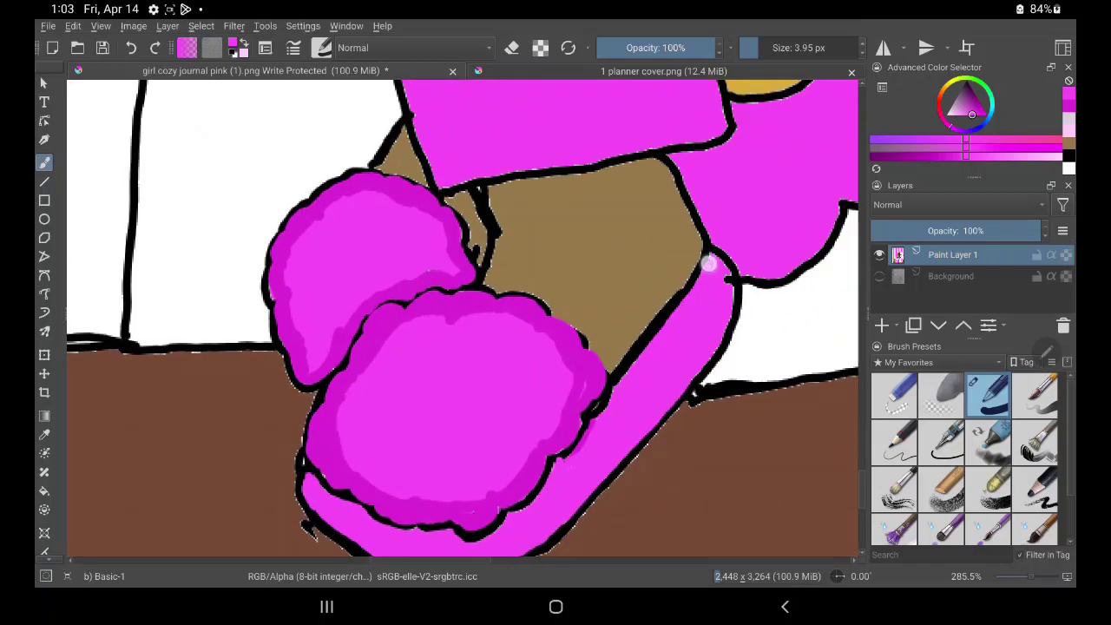
mouse_move(726, 298)
mouse_down()
mouse_move(714, 255)
mouse_move(732, 298)
mouse_move(712, 348)
mouse_move(734, 276)
mouse_move(739, 294)
mouse_move(693, 366)
mouse_up()
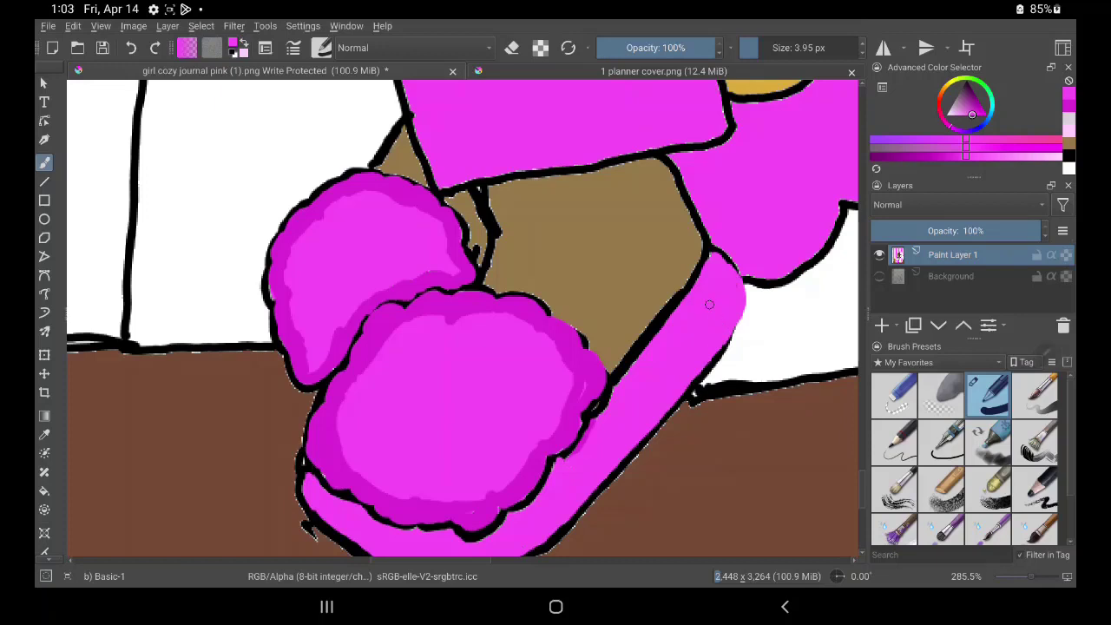
mouse_move(709, 304)
mouse_down()
mouse_move(618, 457)
mouse_move(728, 517)
mouse_up()
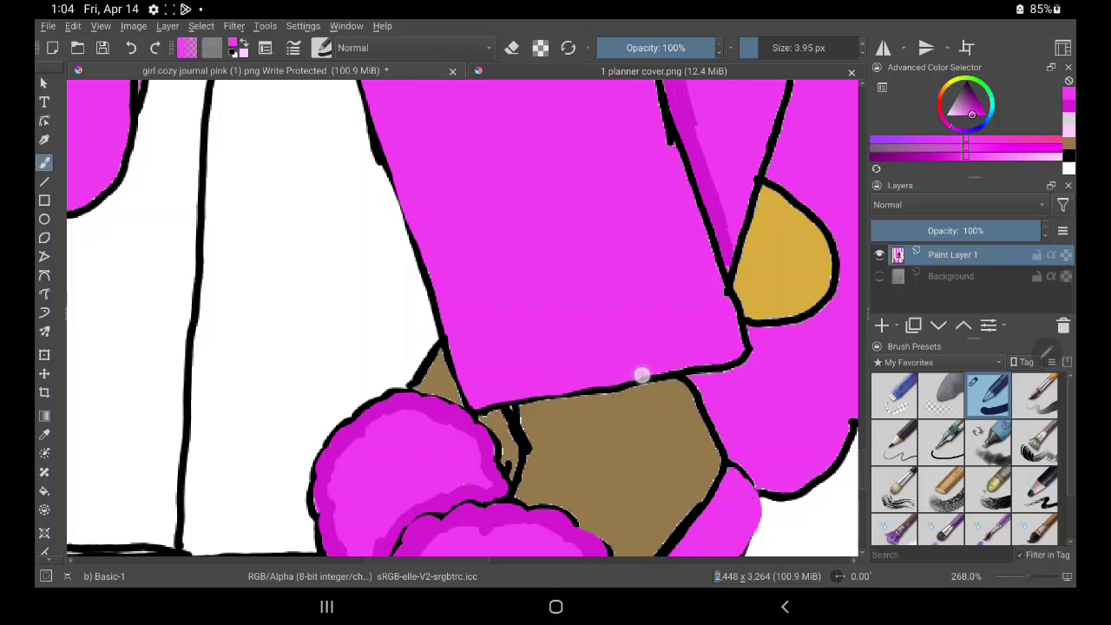
drag(711, 363, 736, 356)
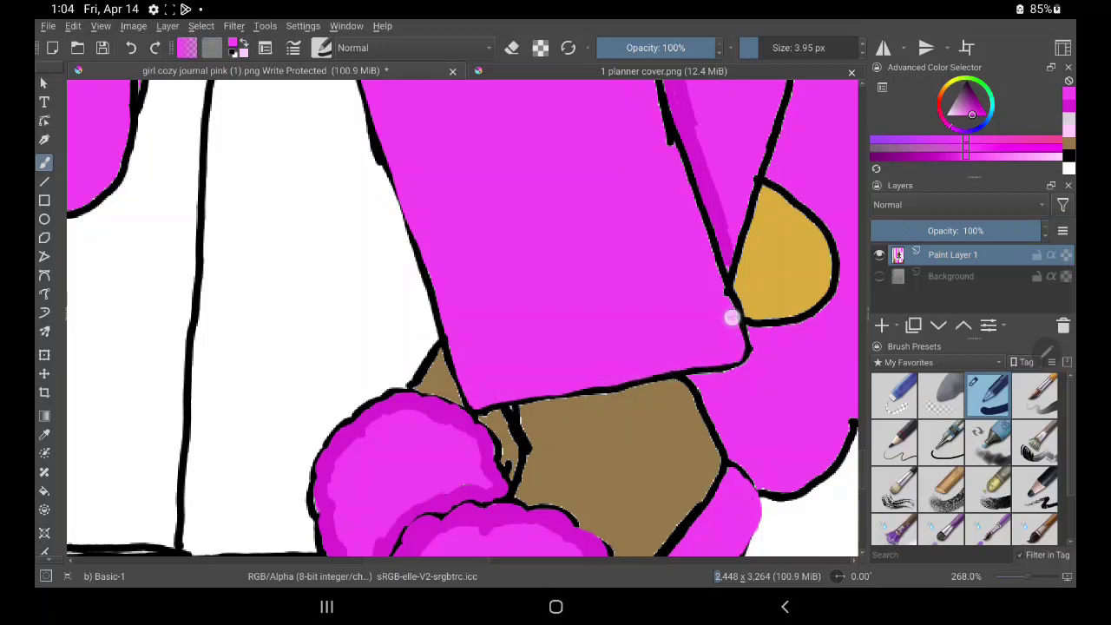
drag(734, 320, 746, 349)
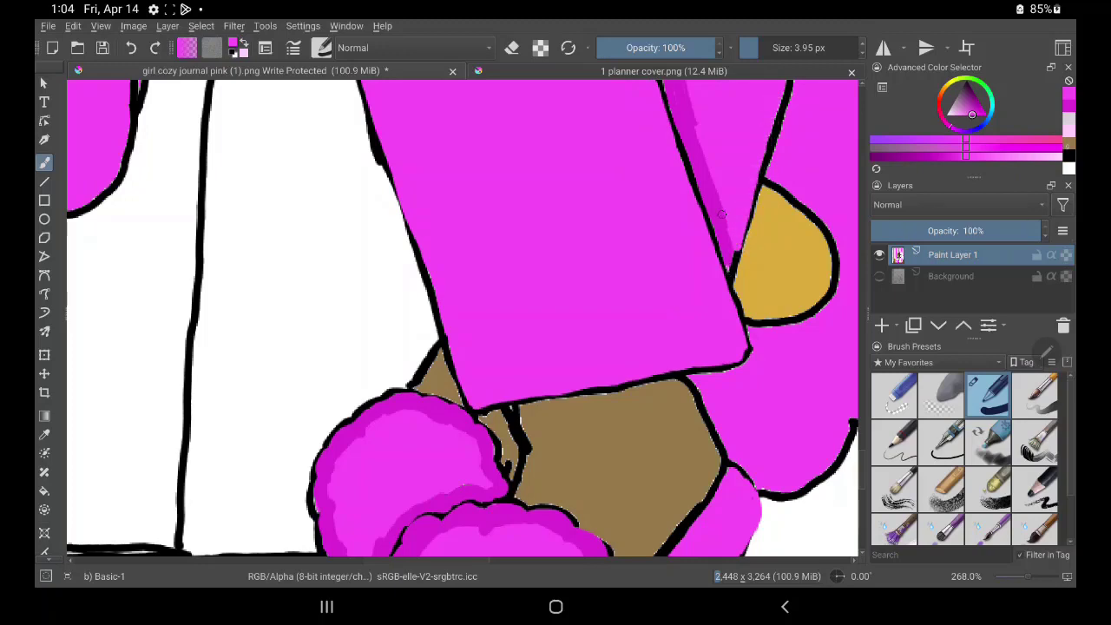
Paint brown over the leg's outline gaps along its top, right and lower edges
click(1069, 143)
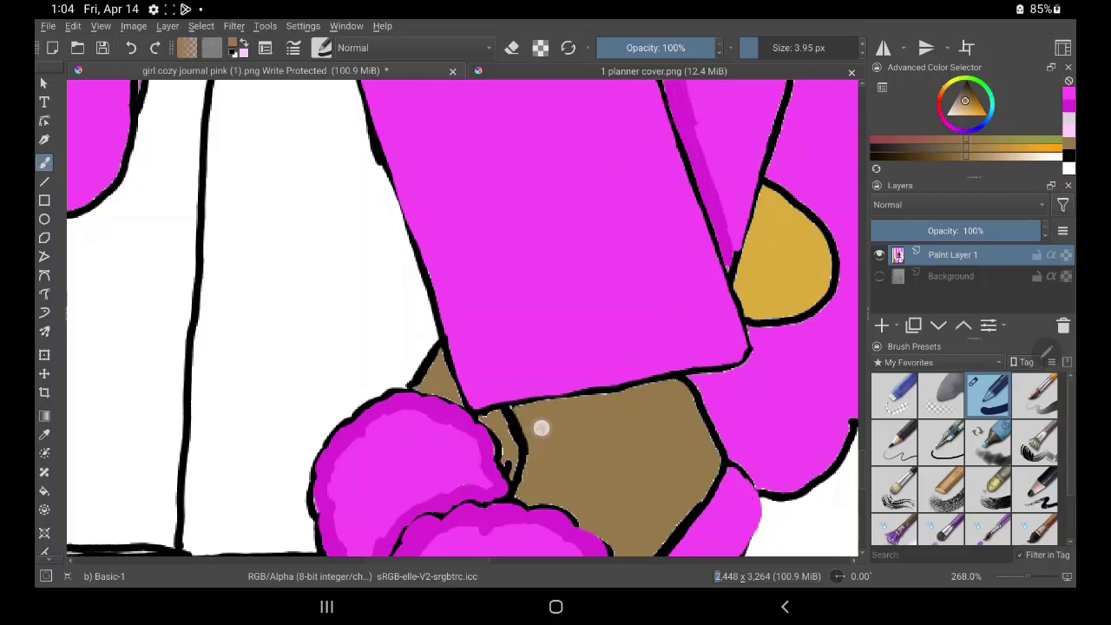
mouse_move(531, 473)
mouse_down()
mouse_move(515, 405)
mouse_move(643, 389)
mouse_up()
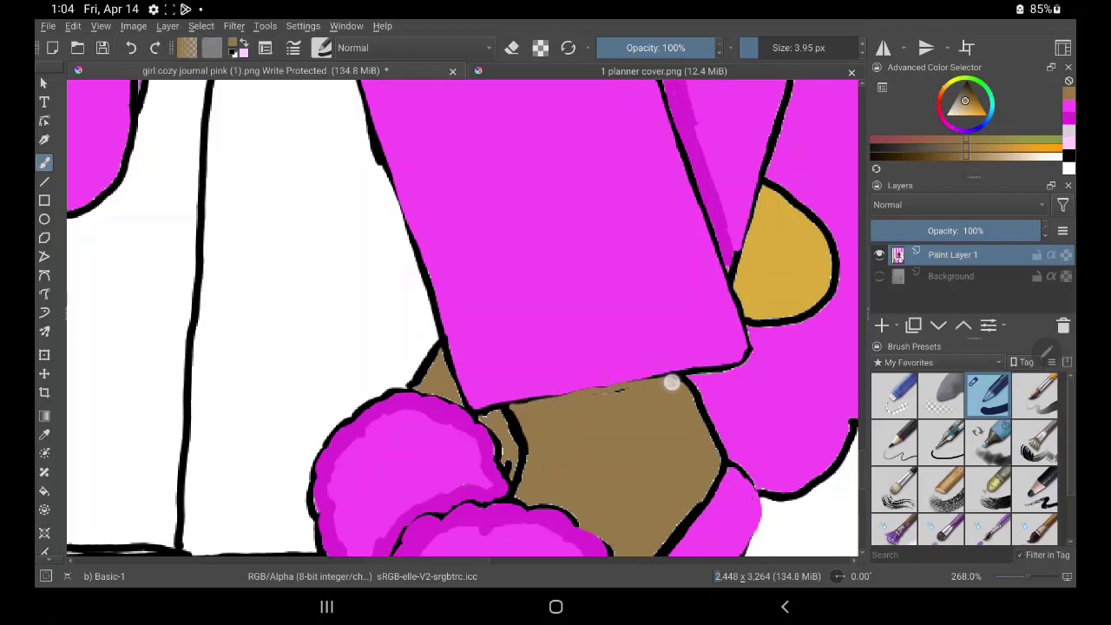
mouse_move(690, 386)
mouse_down()
mouse_move(722, 432)
mouse_move(717, 469)
mouse_move(701, 419)
mouse_up()
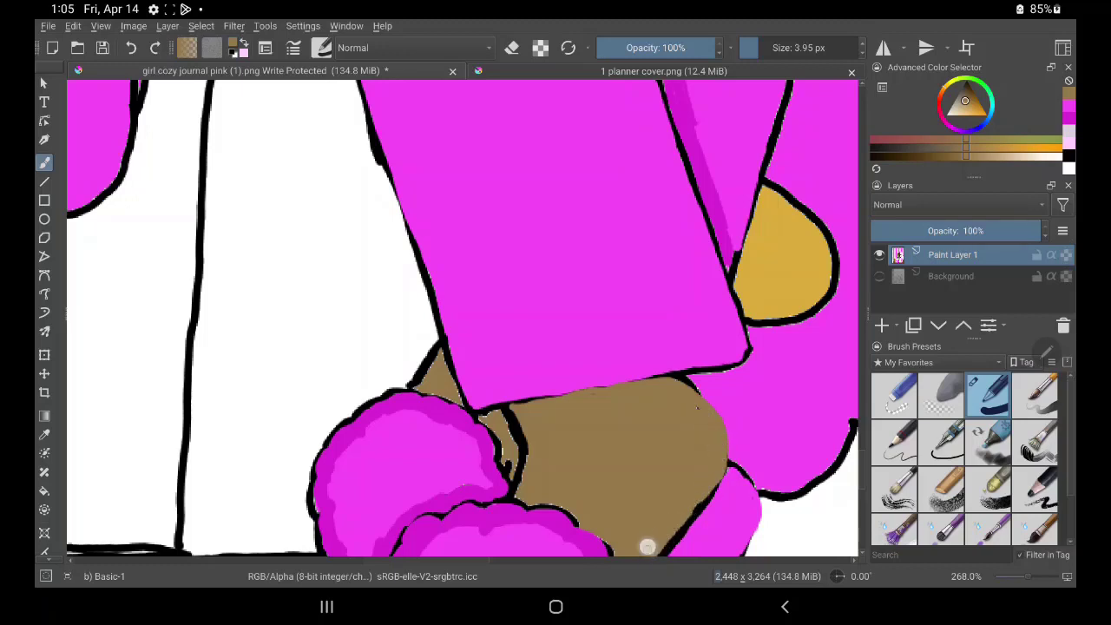
drag(523, 493, 518, 409)
scroll(713, 362, up, 2)
scroll(685, 365, up, 2)
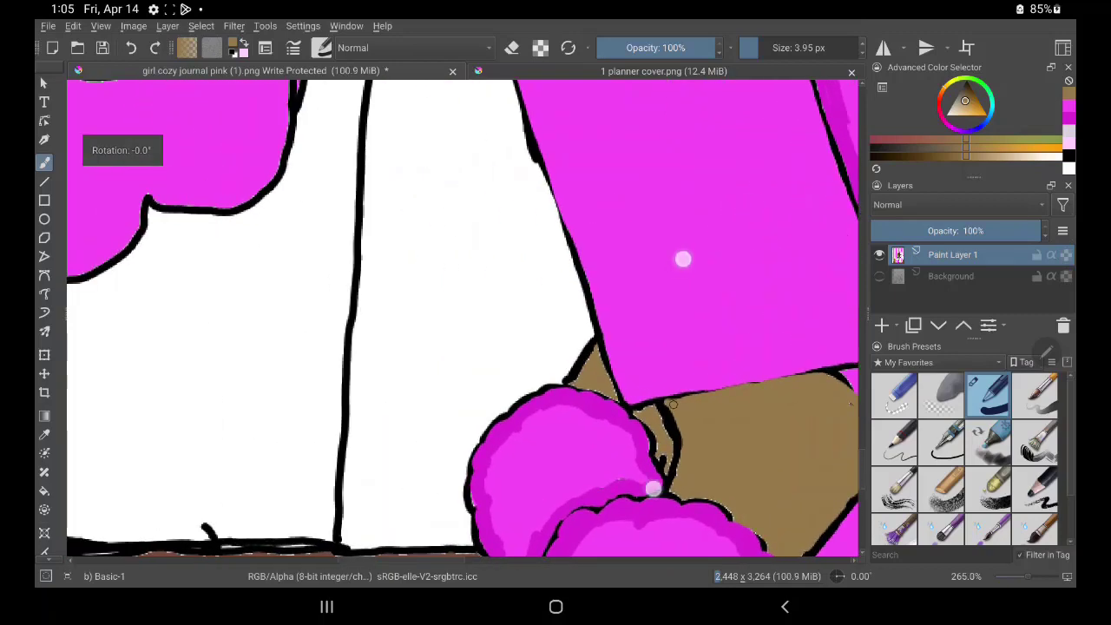
scroll(665, 363, up, 2)
scroll(700, 163, up, 1)
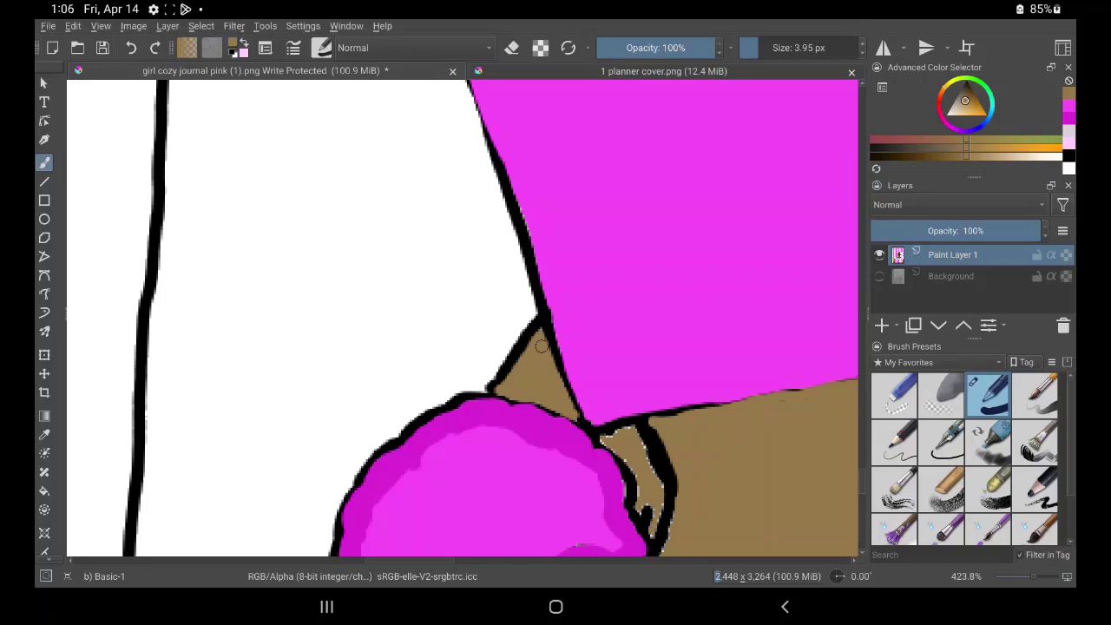
mouse_move(605, 439)
mouse_down()
mouse_move(627, 428)
mouse_move(651, 463)
mouse_move(653, 533)
mouse_move(634, 466)
mouse_move(643, 493)
mouse_move(608, 442)
mouse_up()
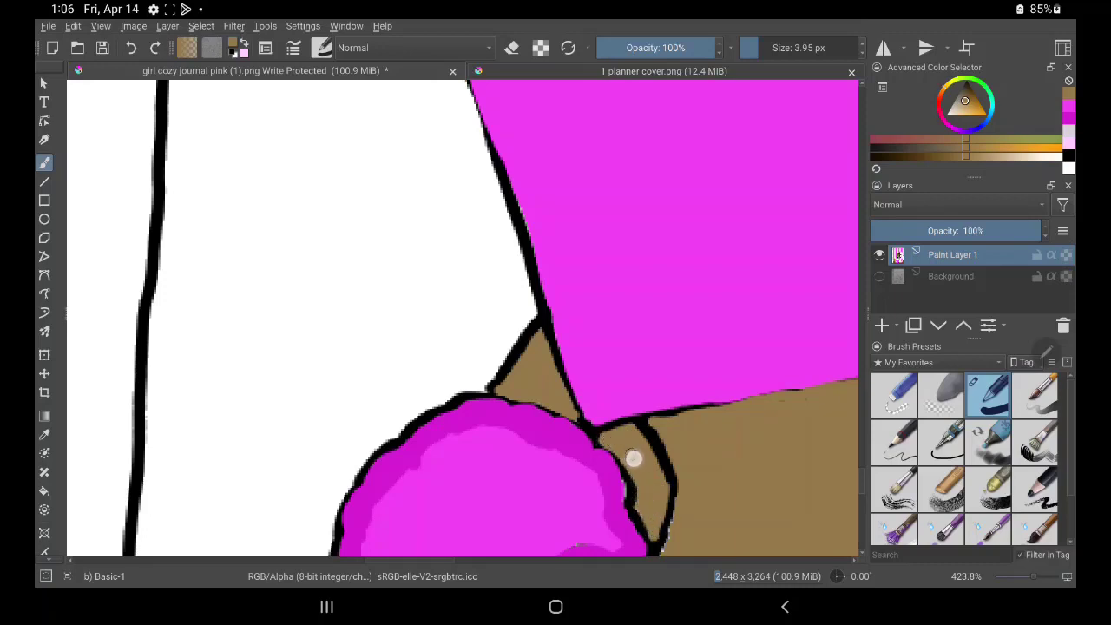
mouse_move(680, 498)
mouse_down()
mouse_move(668, 547)
mouse_move(669, 533)
mouse_up()
drag(735, 327, 523, 167)
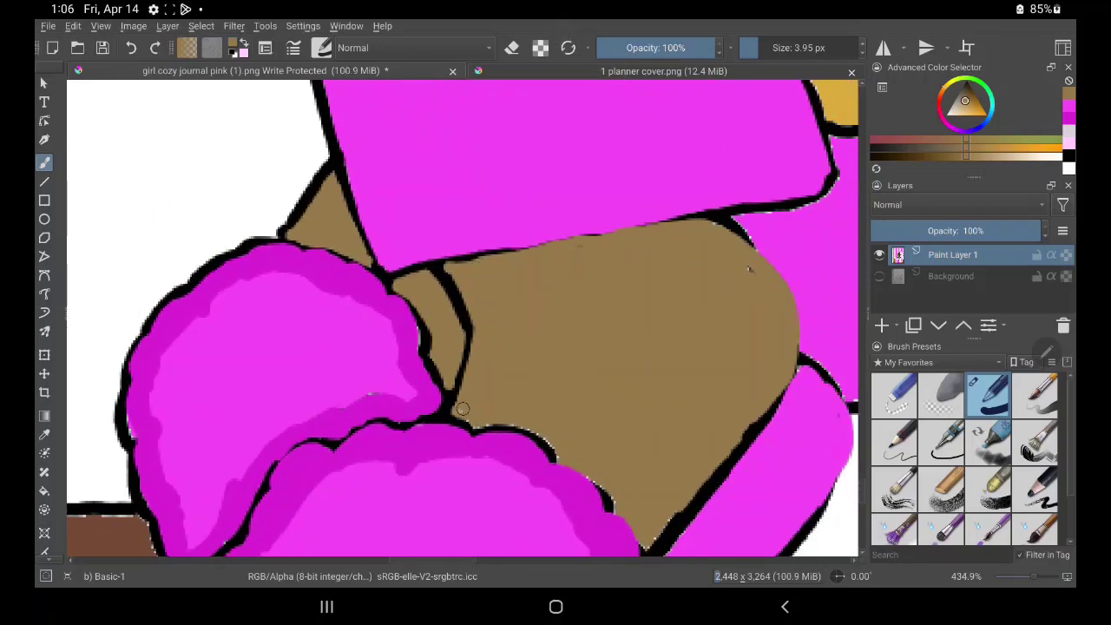
mouse_move(541, 433)
mouse_down()
mouse_move(598, 477)
mouse_move(614, 511)
mouse_move(668, 513)
mouse_move(761, 405)
mouse_up()
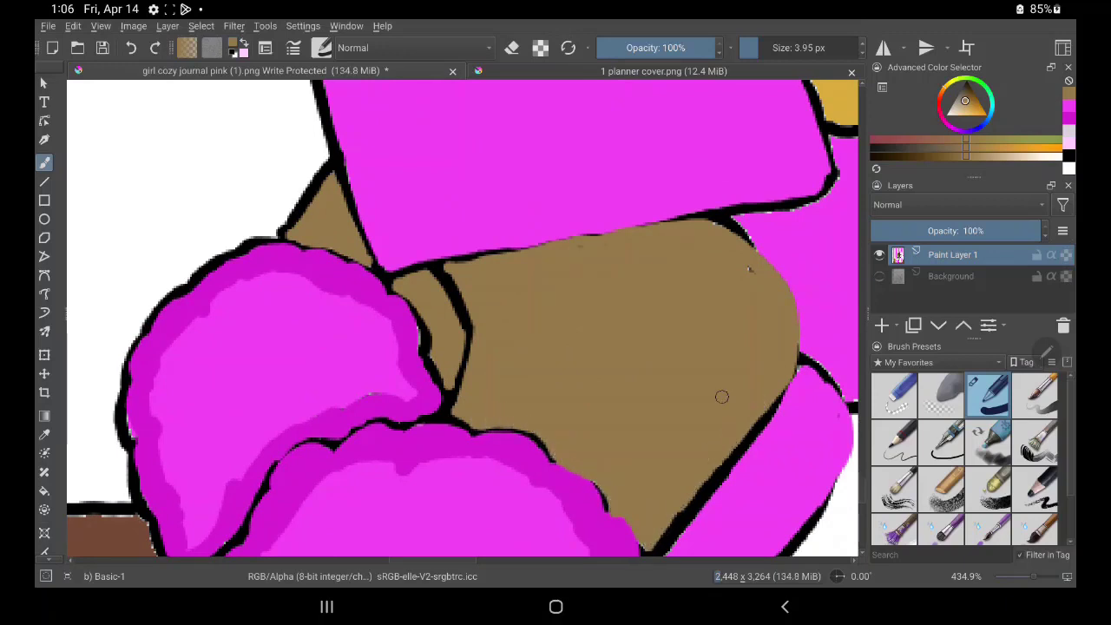
Brush a lighter tan highlight along the leg's lower-right edge
ctrl+click(721, 396)
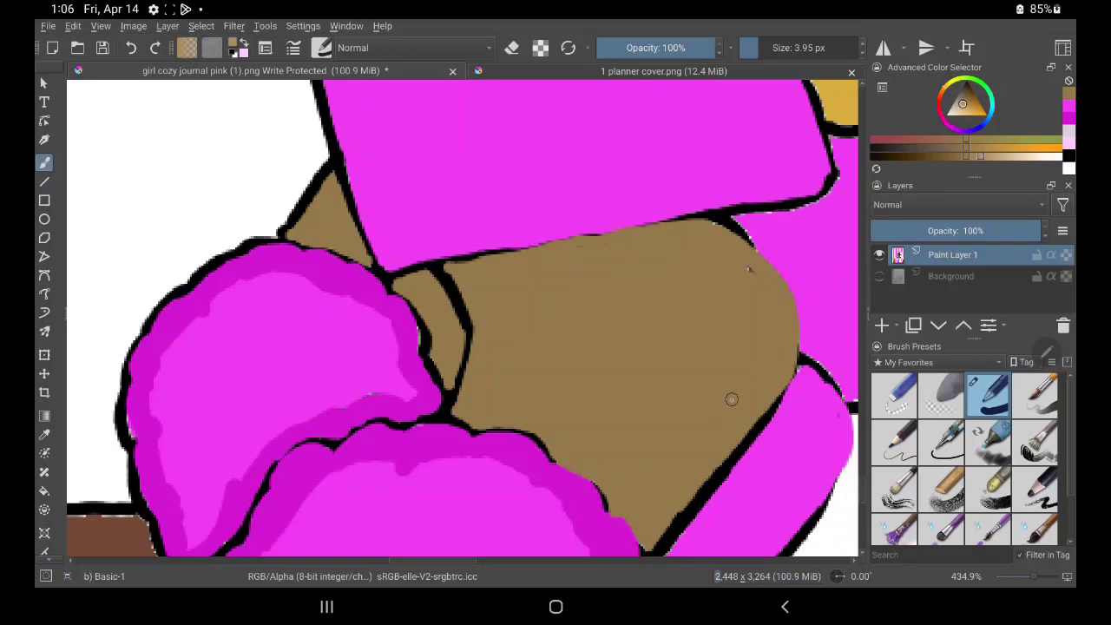
drag(697, 459, 766, 372)
mouse_move(704, 442)
mouse_down()
mouse_move(651, 518)
mouse_move(639, 508)
mouse_move(672, 471)
mouse_move(642, 530)
mouse_move(701, 461)
mouse_move(712, 466)
mouse_move(767, 380)
mouse_move(749, 387)
mouse_move(771, 355)
mouse_move(779, 313)
mouse_move(764, 385)
mouse_move(736, 352)
mouse_up()
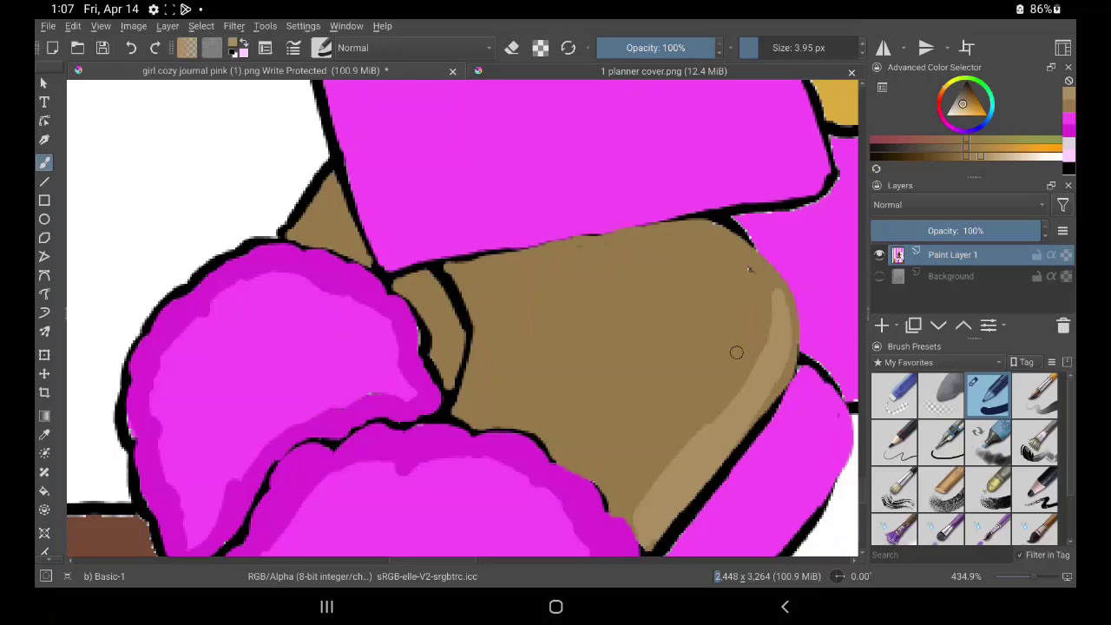
drag(634, 497, 744, 392)
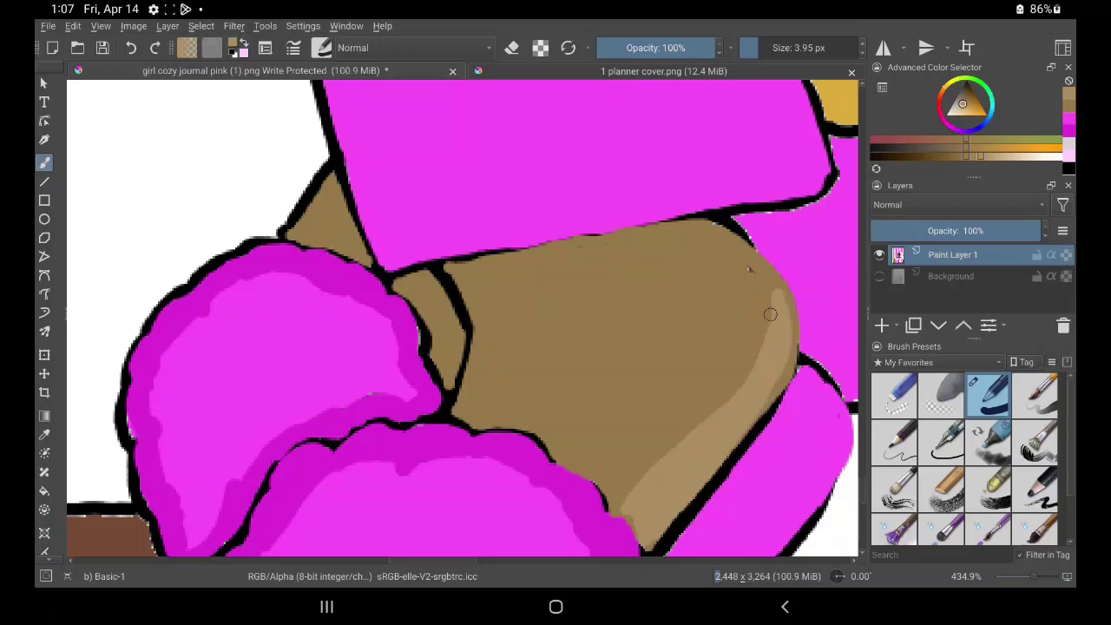
click(1068, 120)
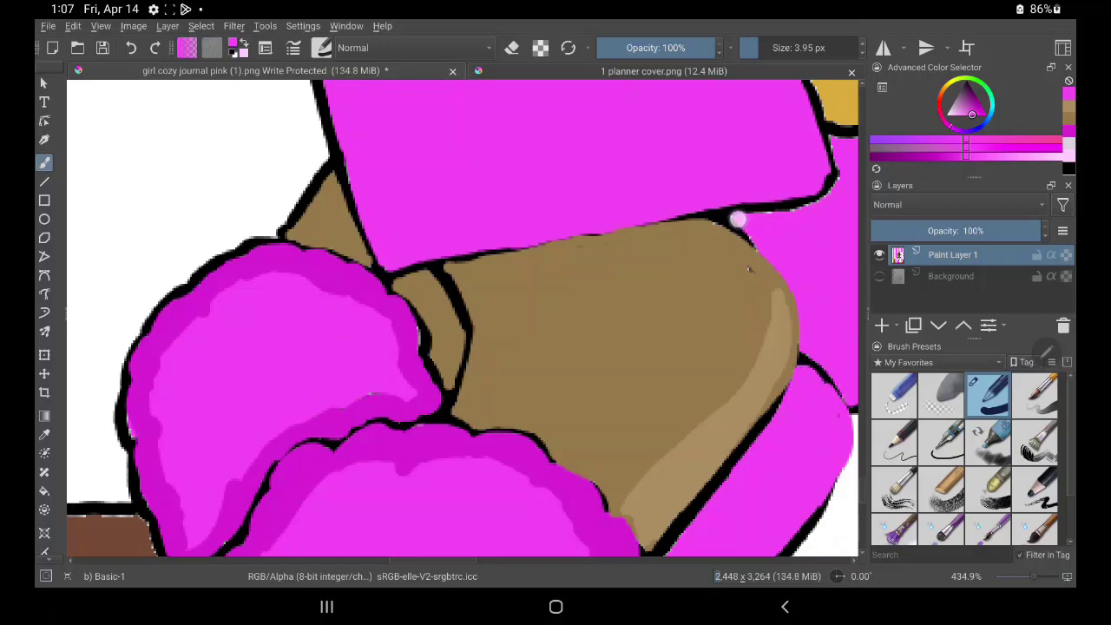
Touch up the shirt hem in magenta and zoom to about 127% on the shirt
mouse_move(745, 220)
mouse_down()
mouse_move(774, 217)
mouse_move(838, 153)
mouse_up()
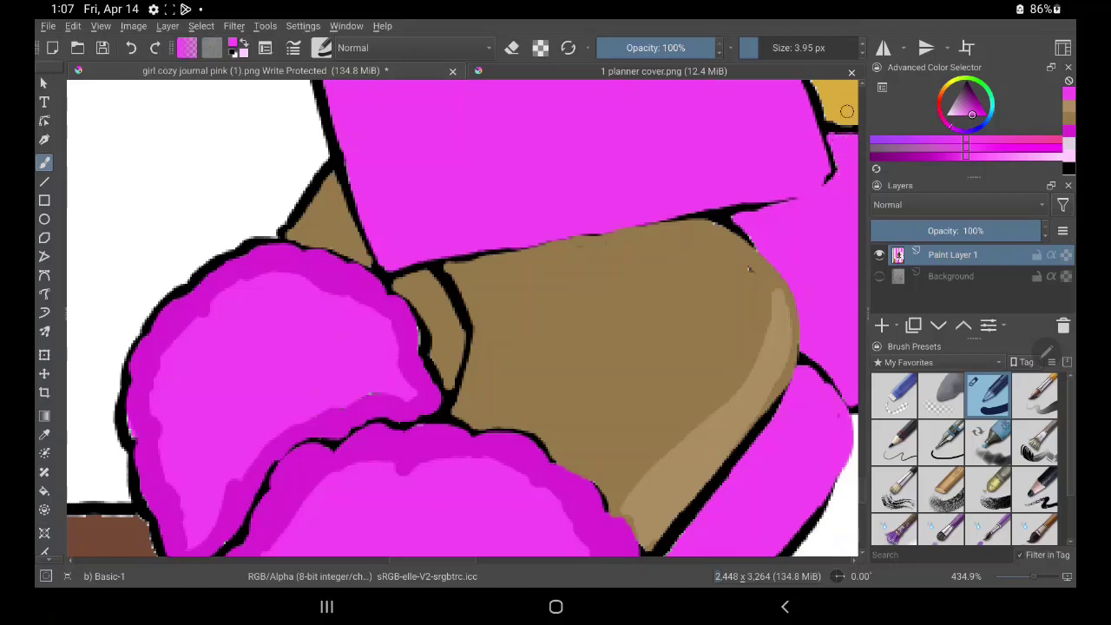
scroll(726, 303, down, 5)
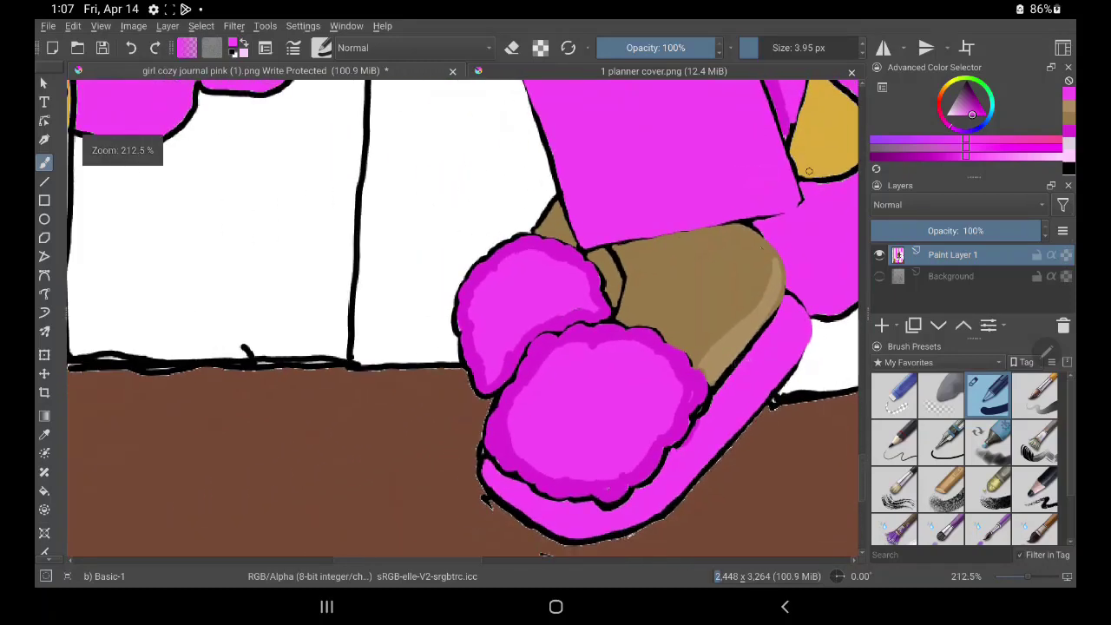
scroll(725, 304, down, 5)
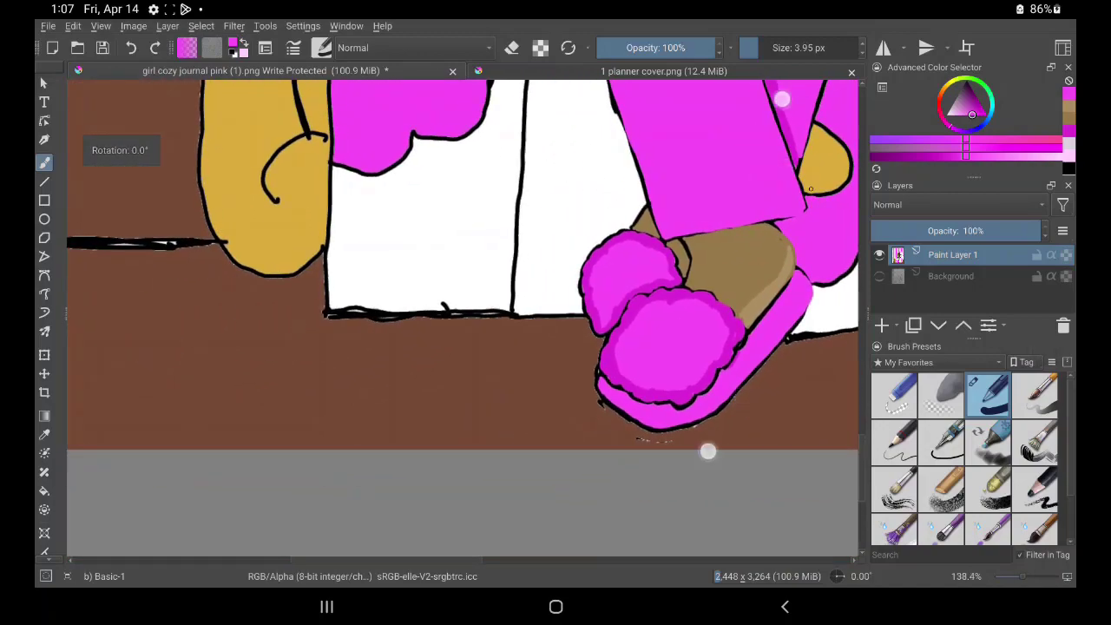
scroll(719, 418, down, 1)
scroll(720, 417, down, 2)
scroll(732, 404, down, 2)
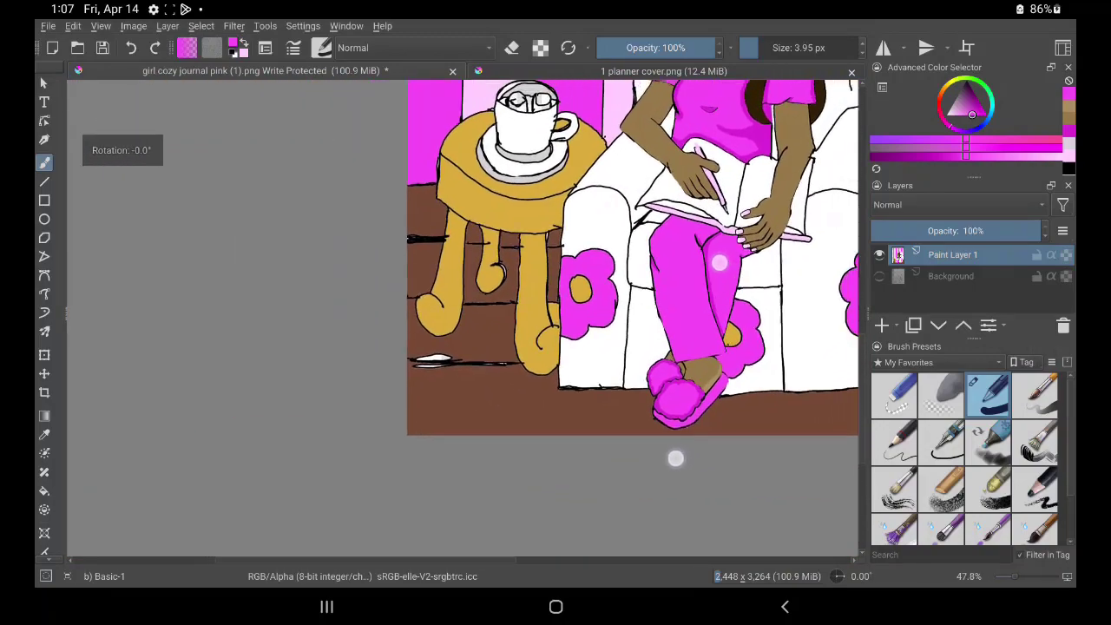
scroll(674, 457, down, 2)
scroll(642, 460, down, 2)
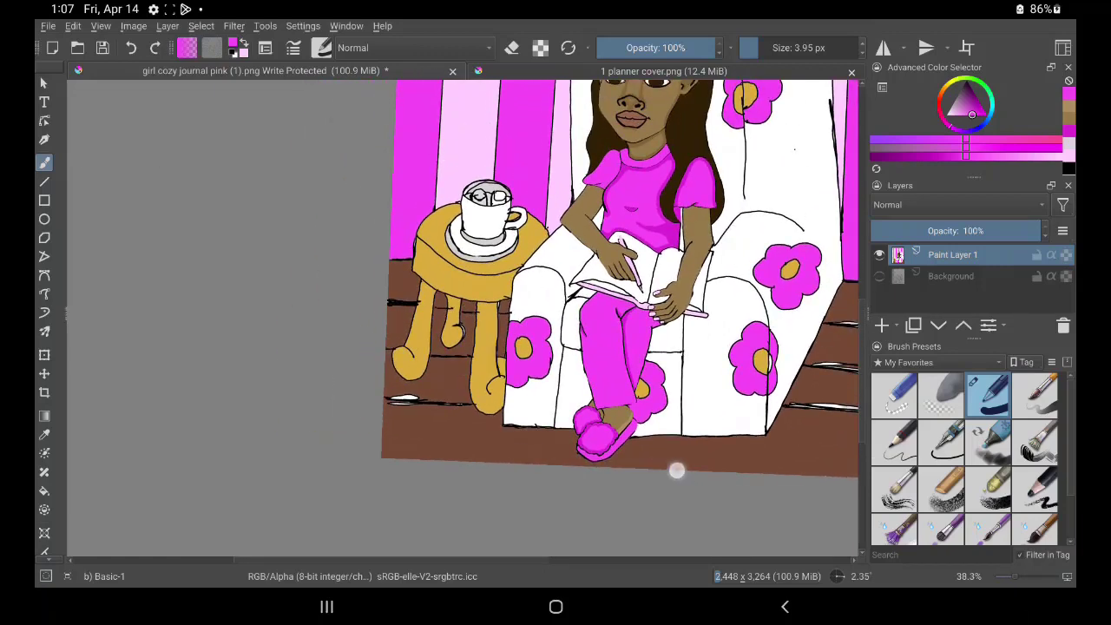
drag(684, 469, 710, 448)
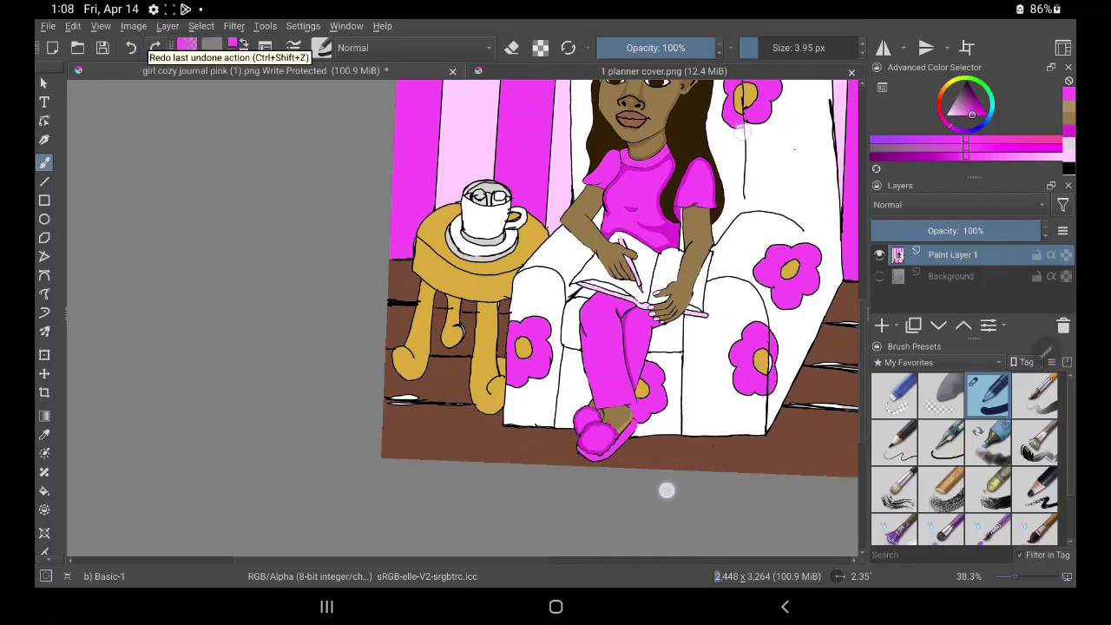
drag(665, 488, 663, 516)
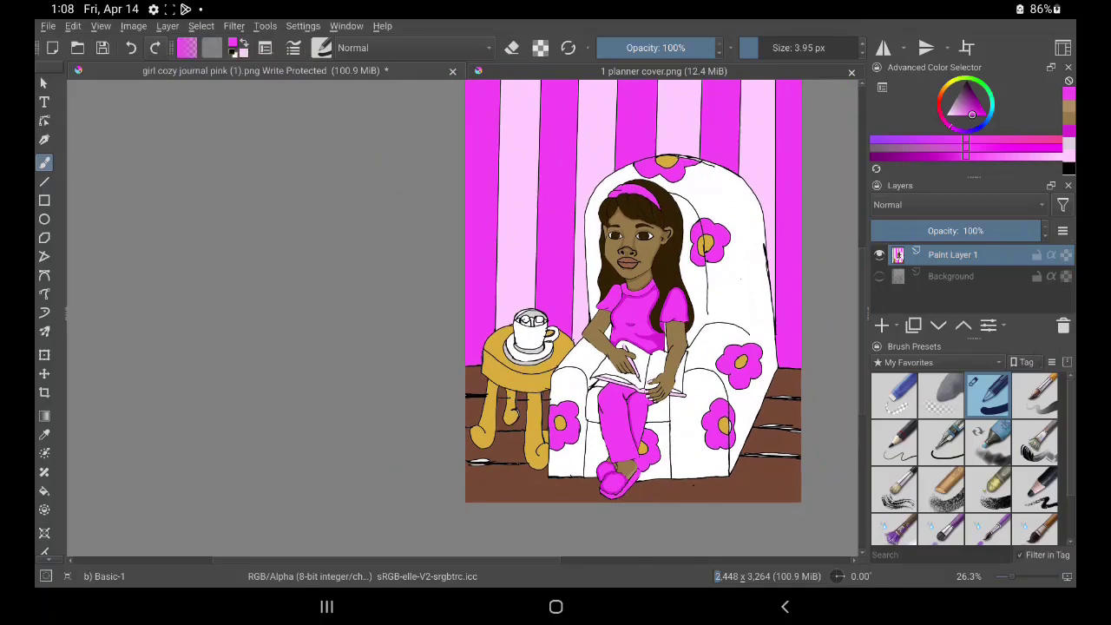
mouse_move(693, 454)
mouse_down()
mouse_move(678, 469)
mouse_move(695, 521)
mouse_up()
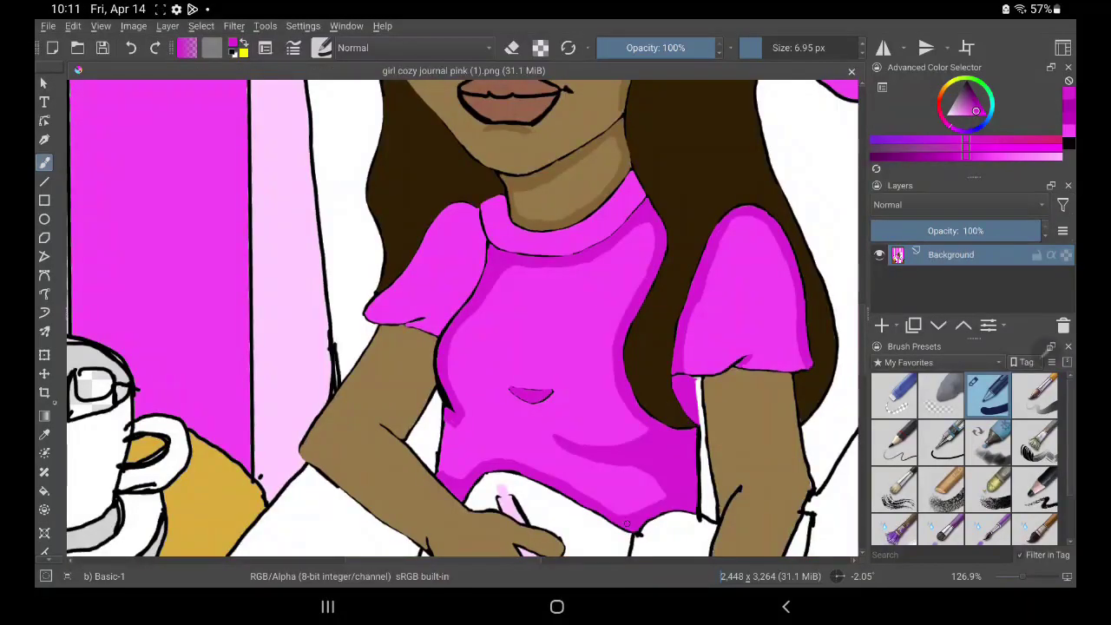
Sample a shirt pink and shade the shirt edge by the arm, near the collar and across the front
key(p)
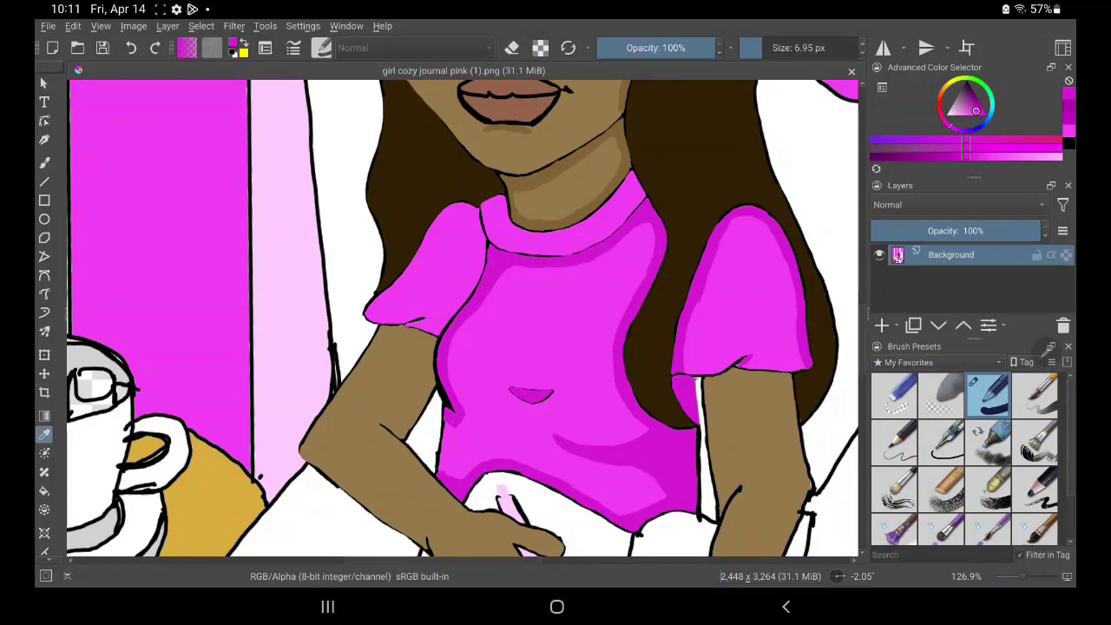
click(44, 163)
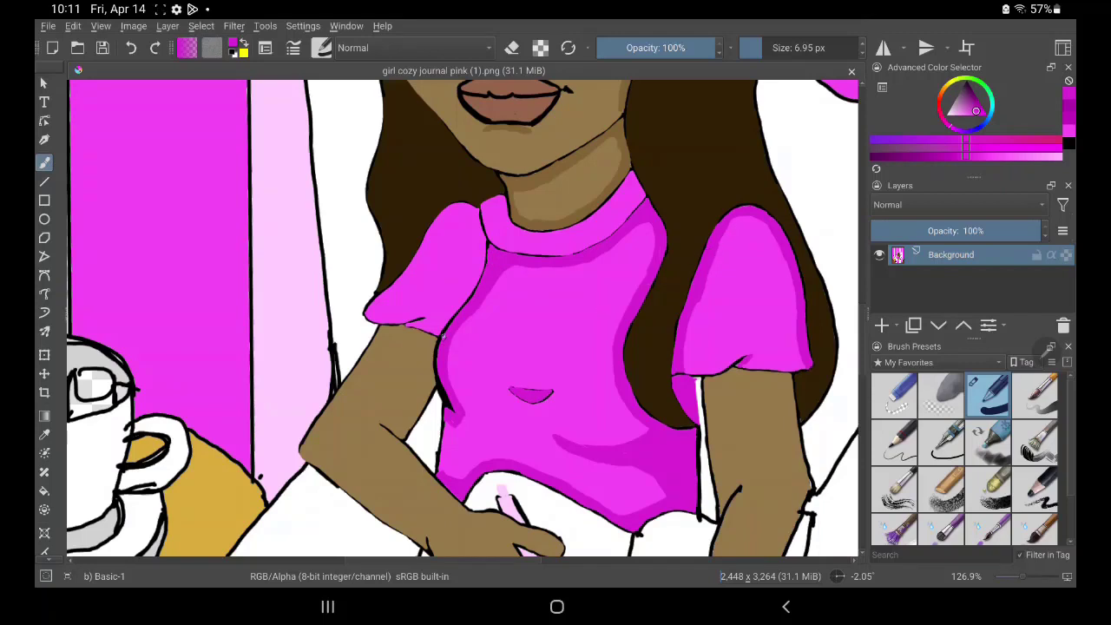
mouse_move(444, 338)
mouse_down()
mouse_move(436, 387)
mouse_move(448, 416)
mouse_up()
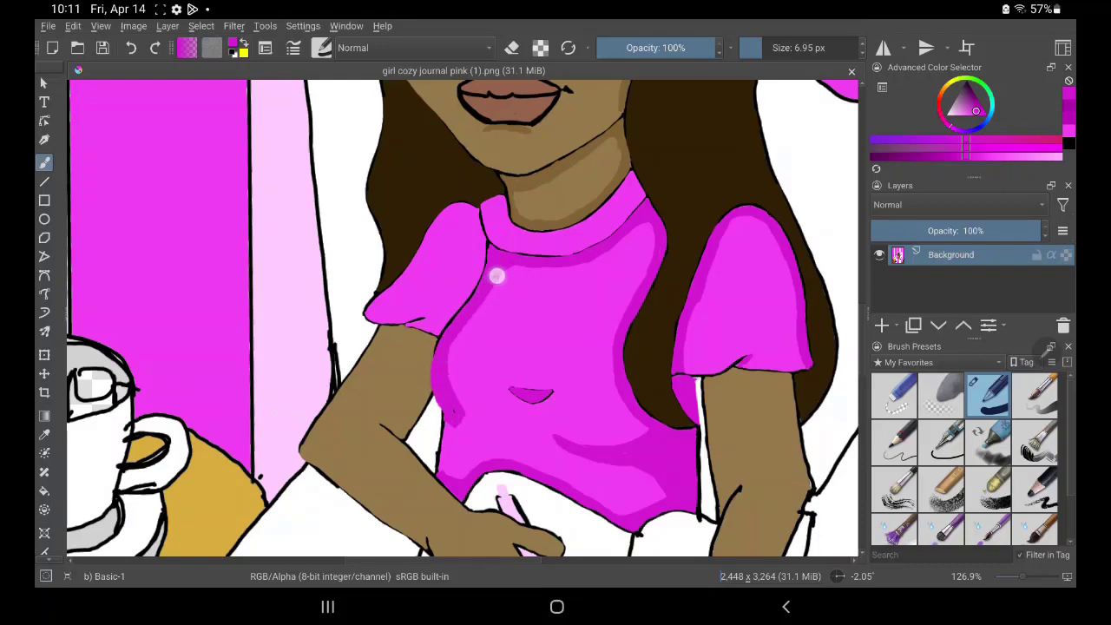
drag(512, 259, 531, 244)
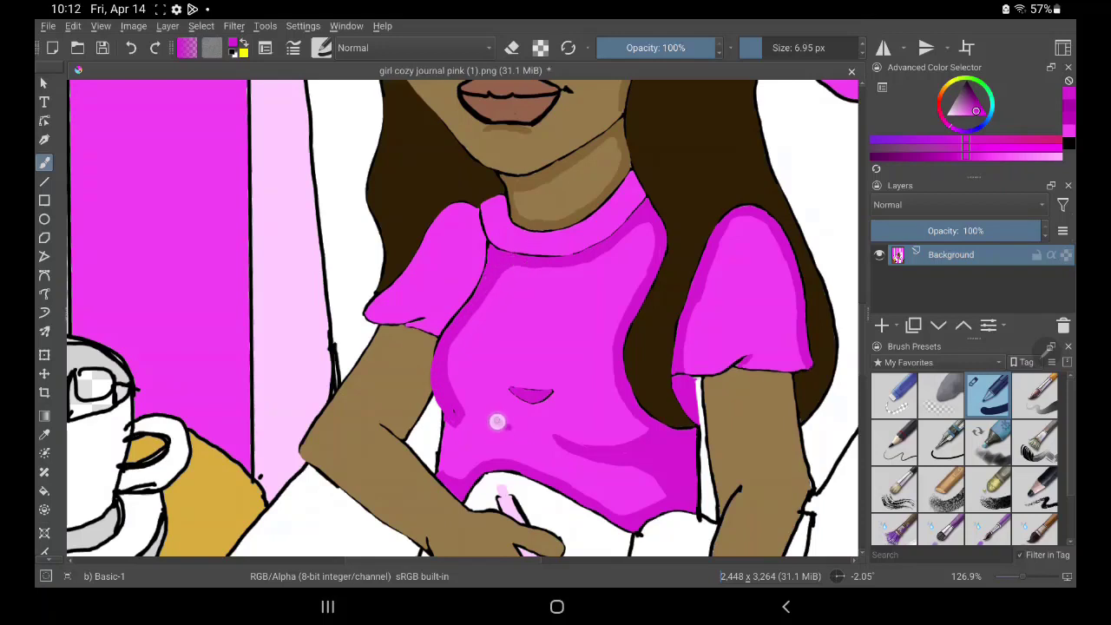
mouse_move(503, 425)
mouse_down()
mouse_move(525, 422)
mouse_move(496, 416)
mouse_move(533, 419)
mouse_up()
Sample a slightly different shirt pink and shade along the torso's left edge
ctrl+click(565, 347)
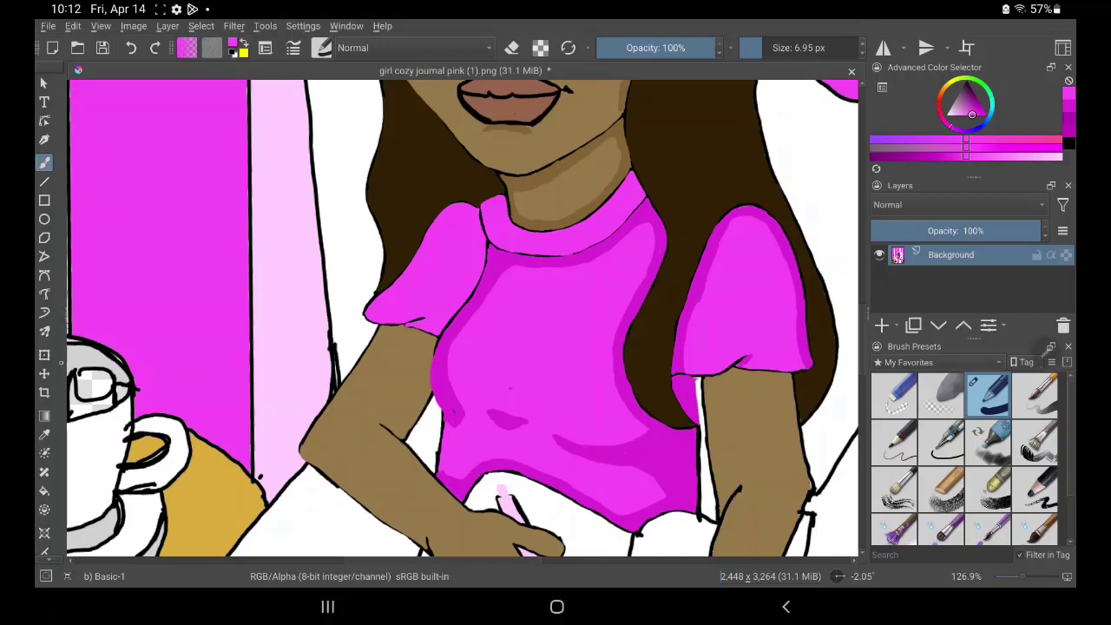
key(p)
click(446, 408)
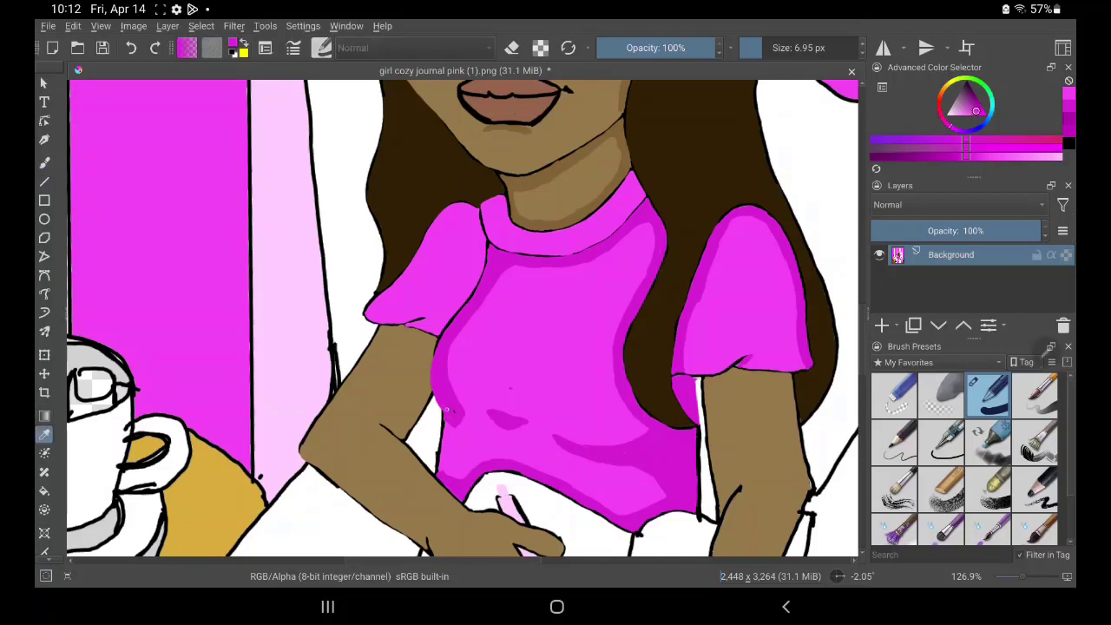
key(b)
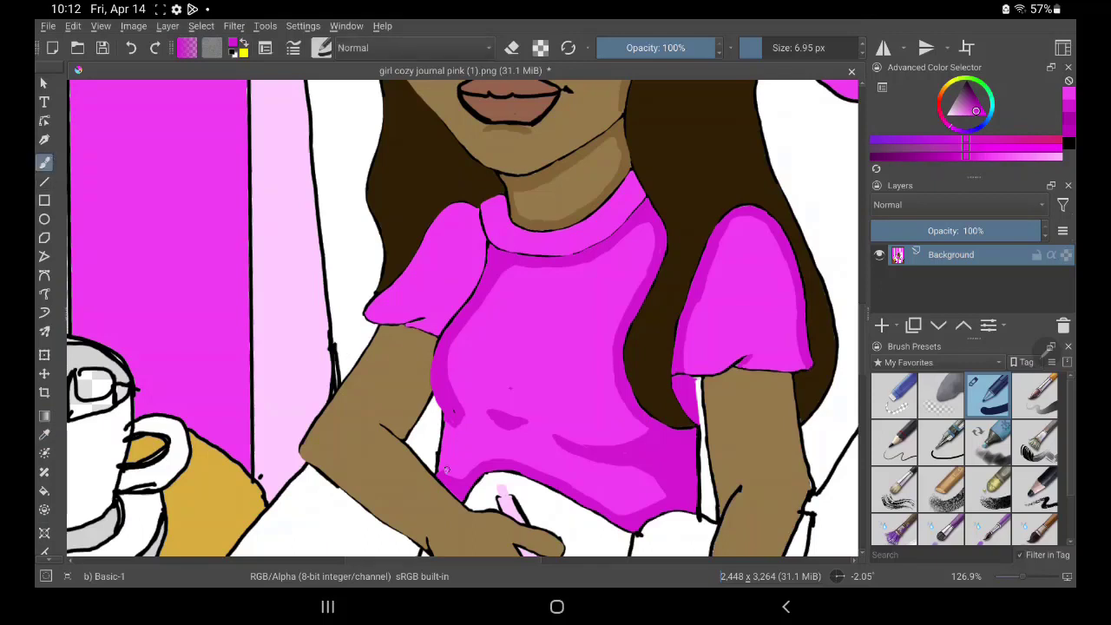
drag(461, 429, 463, 427)
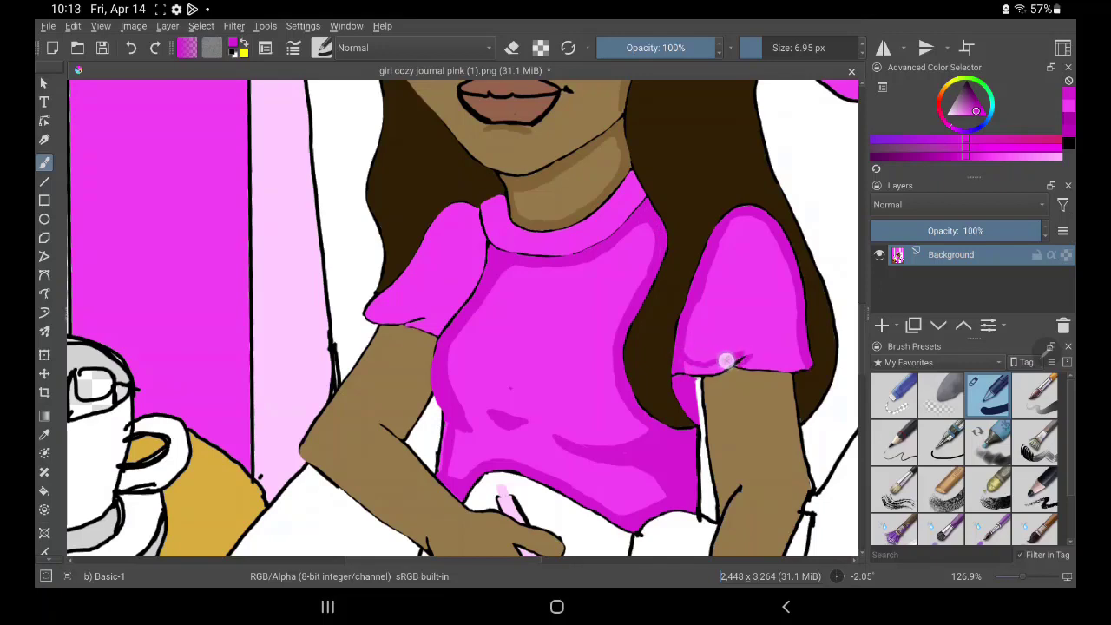
Paint pink along the sleeve's bottom edge, a light highlight on the left sleeve, and touch up the collar
mouse_move(682, 365)
mouse_down()
mouse_move(748, 351)
mouse_move(694, 369)
mouse_move(749, 357)
mouse_move(774, 367)
mouse_move(801, 353)
mouse_move(793, 300)
mouse_move(796, 365)
mouse_move(783, 246)
mouse_move(790, 287)
mouse_move(769, 225)
mouse_move(739, 214)
mouse_move(695, 313)
mouse_move(697, 280)
mouse_move(721, 230)
mouse_move(682, 339)
mouse_move(717, 282)
mouse_move(704, 285)
mouse_move(716, 354)
mouse_move(702, 300)
mouse_move(703, 342)
mouse_move(692, 338)
mouse_move(706, 248)
mouse_move(689, 350)
mouse_up()
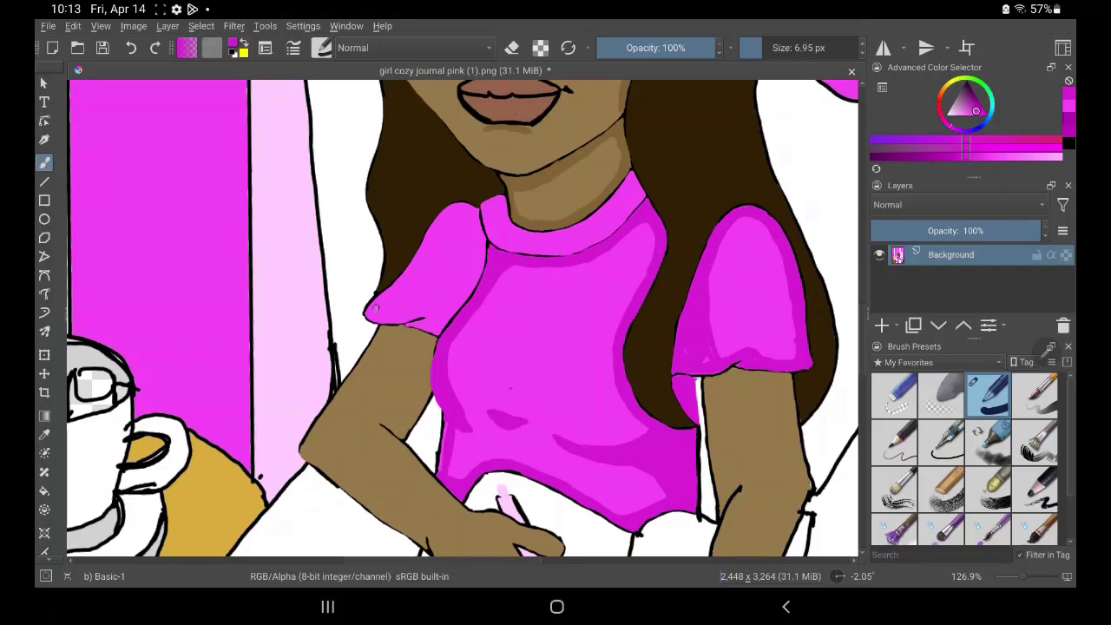
mouse_move(375, 308)
mouse_down()
mouse_move(425, 251)
mouse_move(376, 315)
mouse_move(422, 313)
mouse_move(392, 285)
mouse_move(459, 208)
mouse_move(471, 229)
mouse_move(465, 289)
mouse_move(437, 325)
mouse_move(478, 246)
mouse_move(436, 322)
mouse_move(422, 308)
mouse_move(407, 322)
mouse_move(461, 296)
mouse_move(446, 315)
mouse_move(482, 245)
mouse_move(465, 209)
mouse_up()
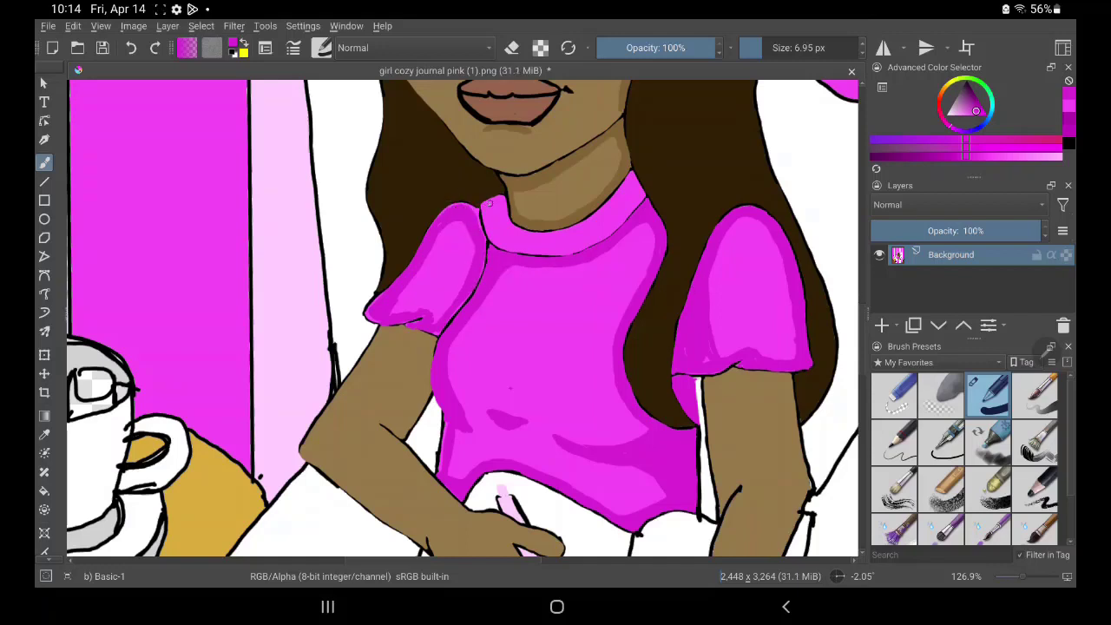
mouse_move(488, 203)
mouse_down()
mouse_move(498, 243)
mouse_move(555, 251)
mouse_move(599, 236)
mouse_move(640, 197)
mouse_move(561, 234)
mouse_move(516, 228)
mouse_move(501, 202)
mouse_move(512, 228)
mouse_move(575, 226)
mouse_move(525, 233)
mouse_move(493, 197)
mouse_move(547, 247)
mouse_move(518, 248)
mouse_move(491, 225)
mouse_move(526, 245)
mouse_move(544, 235)
mouse_up()
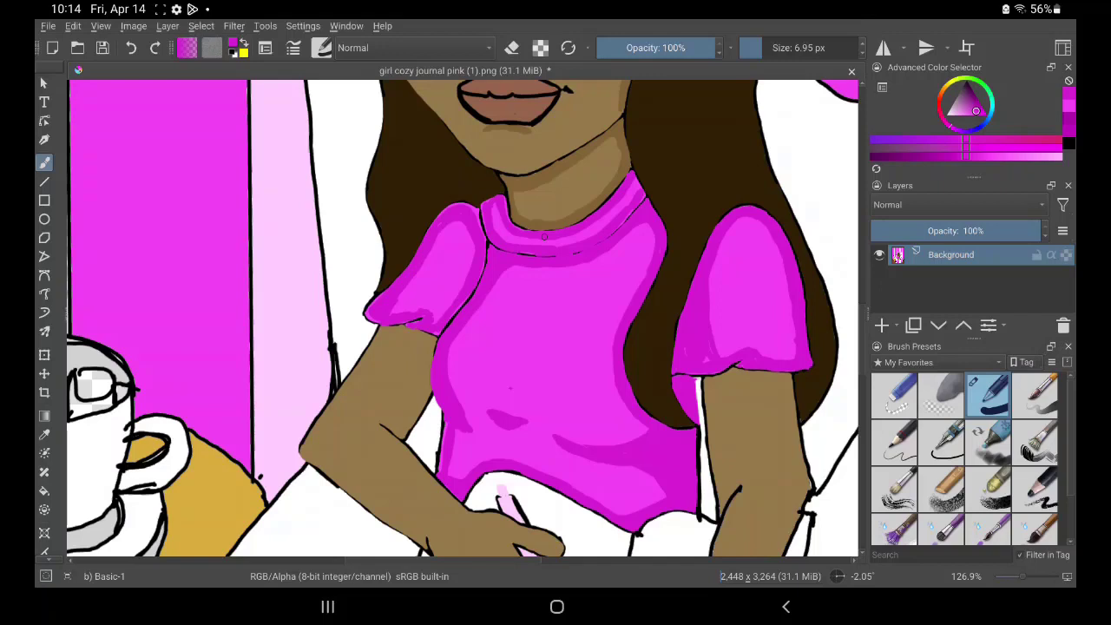
Add Paint Layer 1 at 52% opacity, sample a face skin tone, and select the 90 px Chalk Grainy brush
scroll(463, 317, up, 3)
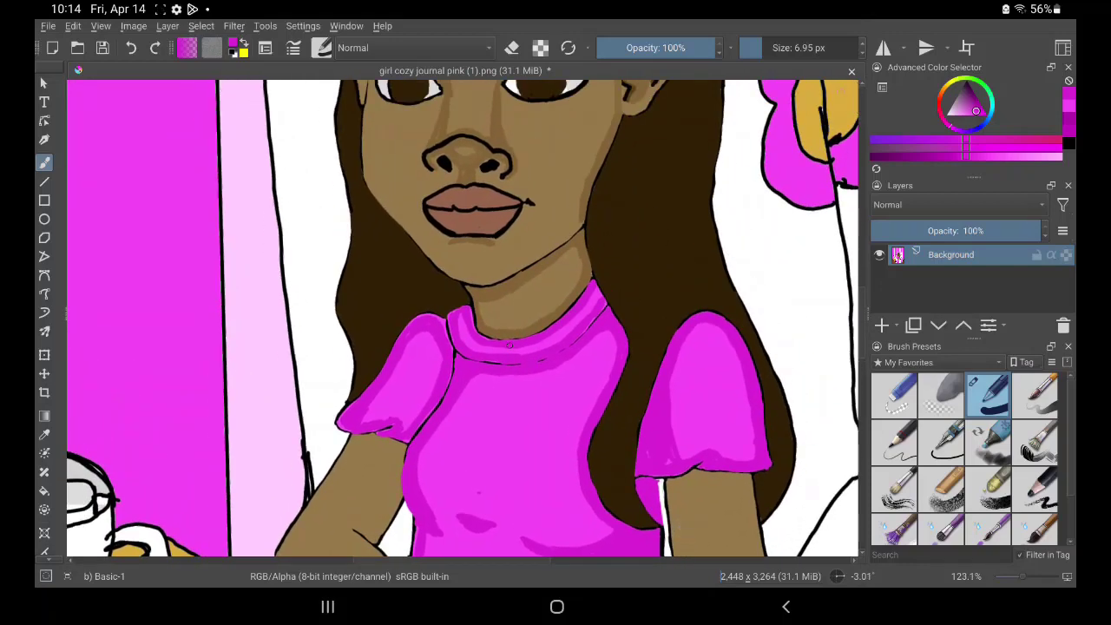
key(Insert)
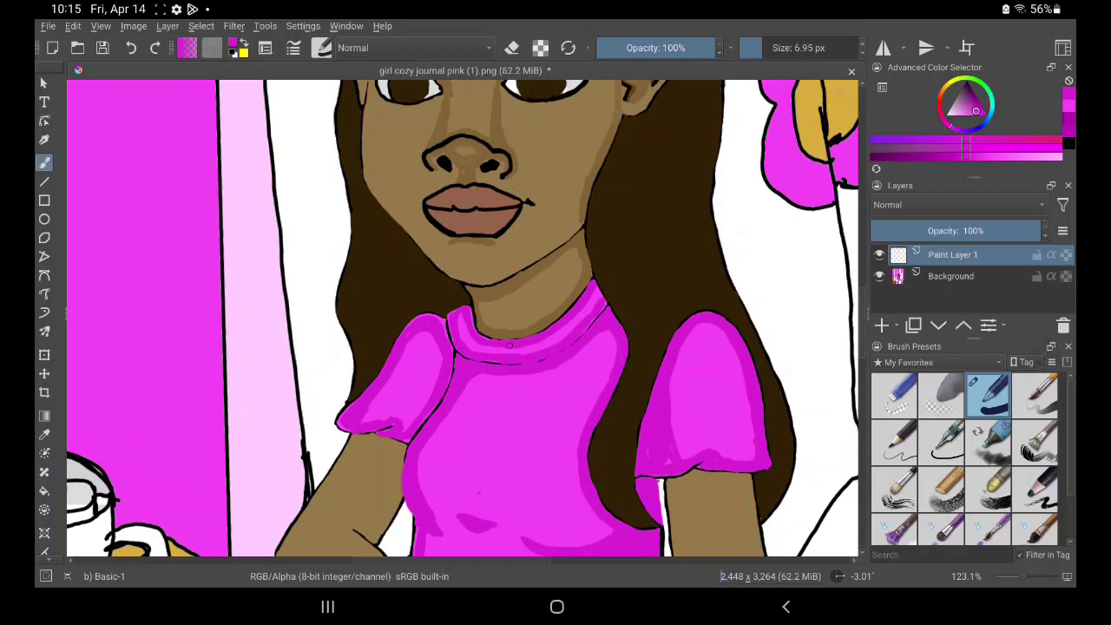
click(45, 434)
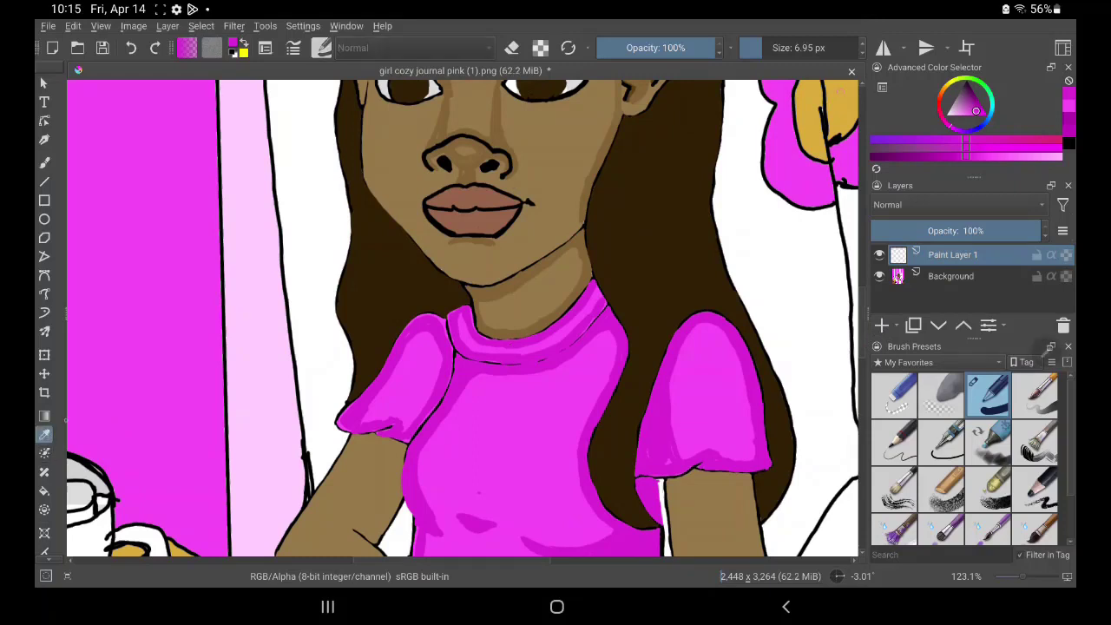
click(460, 165)
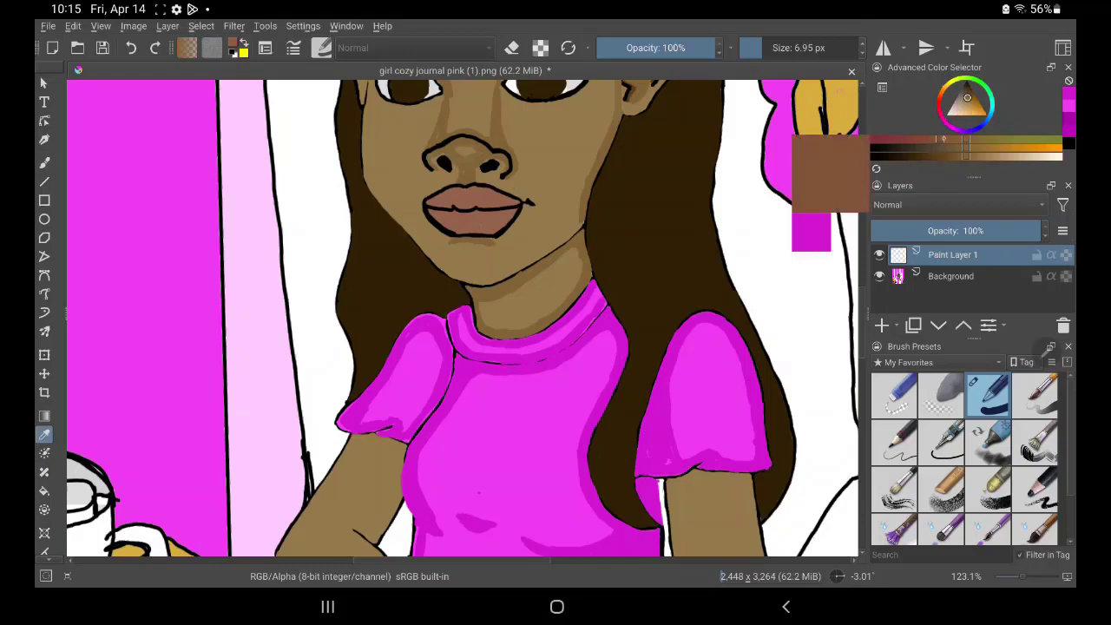
drag(998, 230, 959, 230)
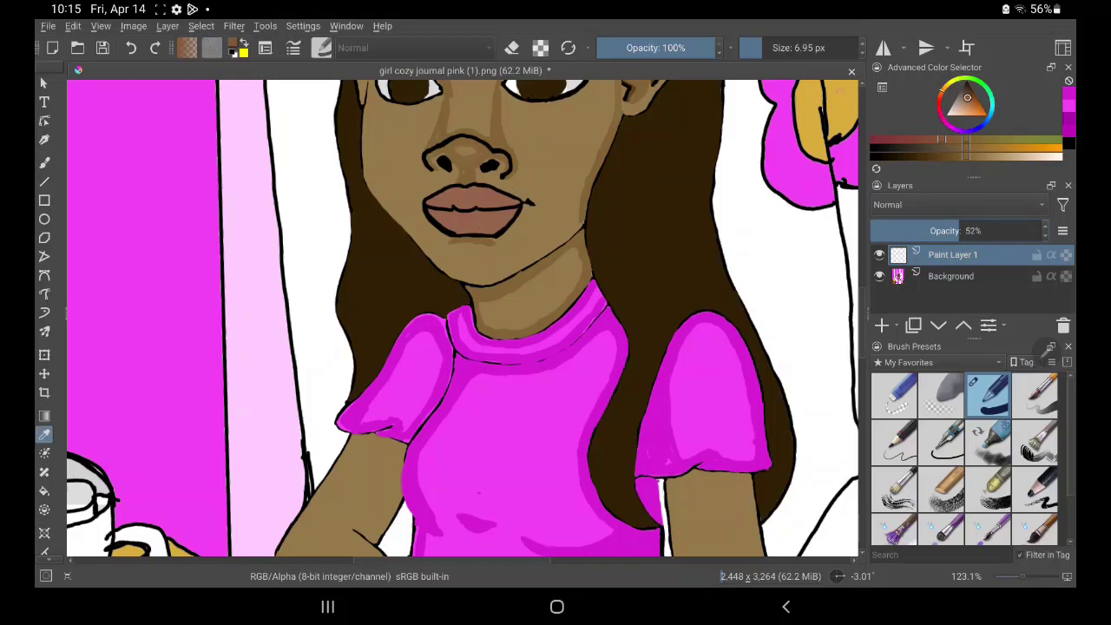
click(941, 488)
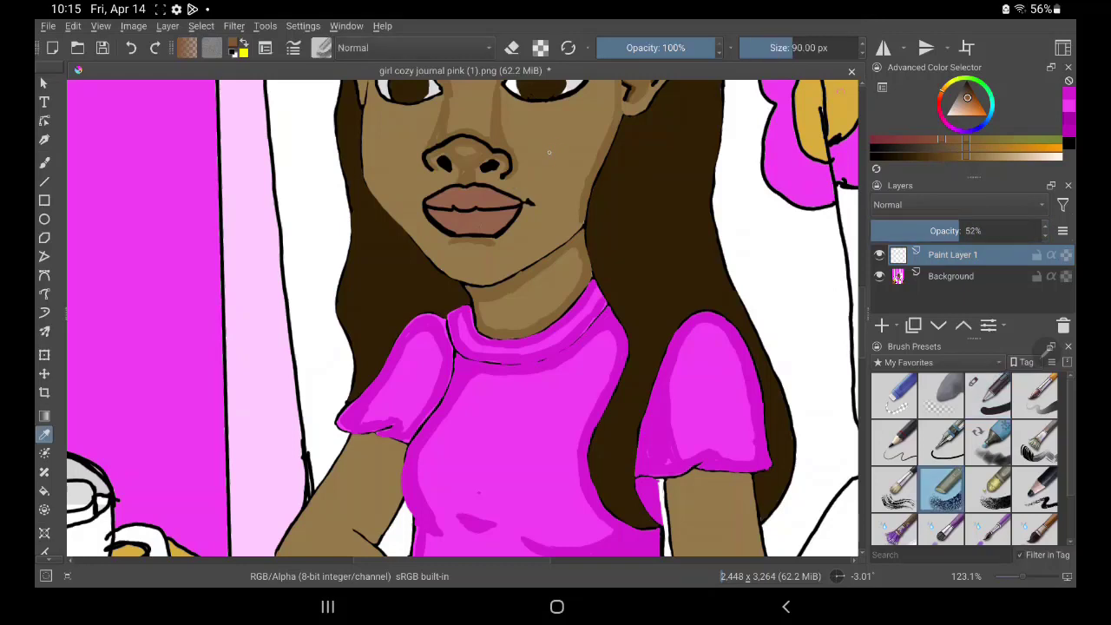
click(552, 148)
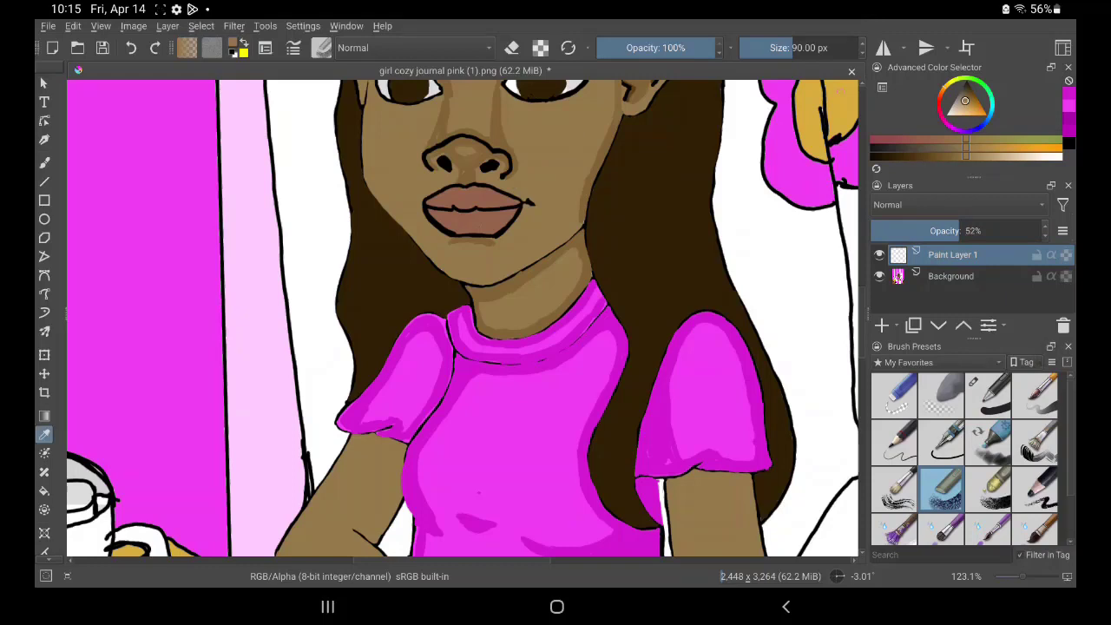
key(b)
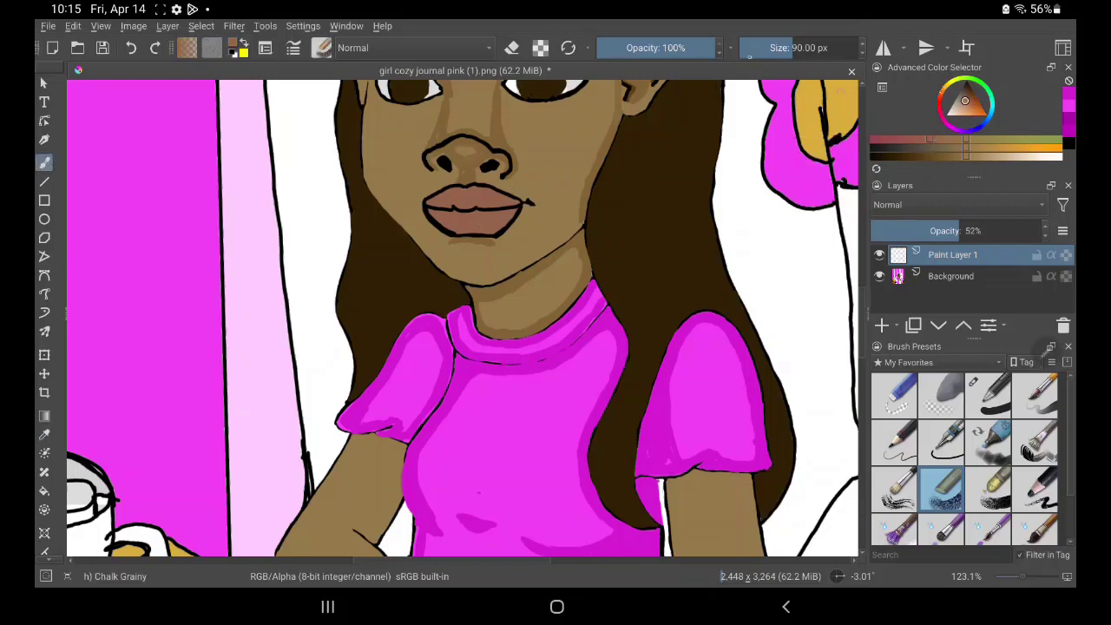
Shrink the brush to about 42 px and raise Paint Layer 1's opacity to 81%
drag(798, 48, 767, 48)
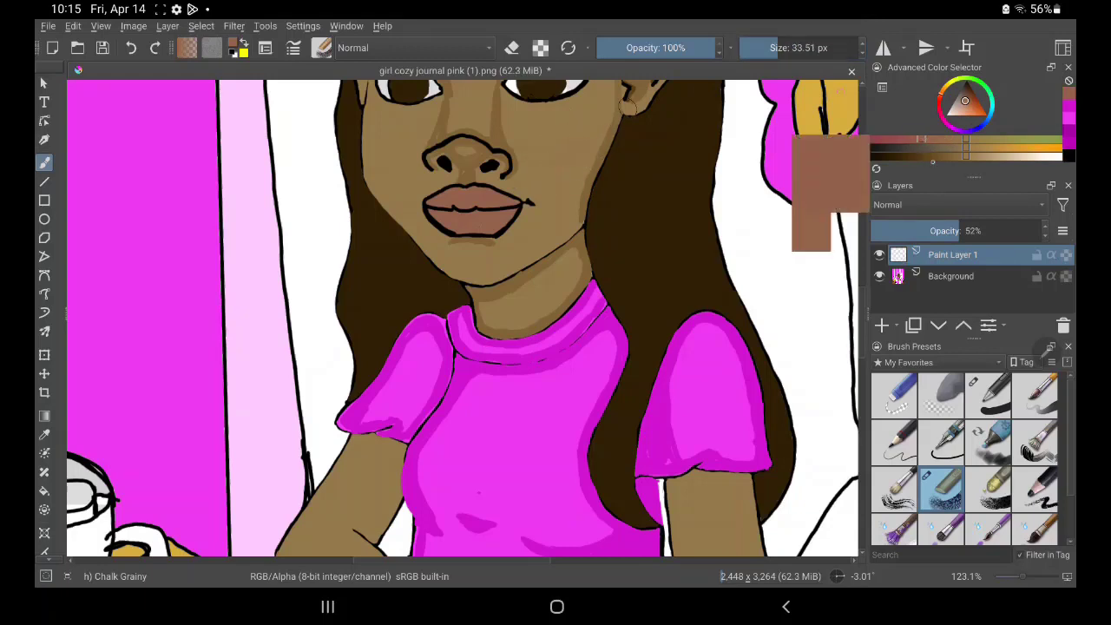
drag(964, 231, 976, 230)
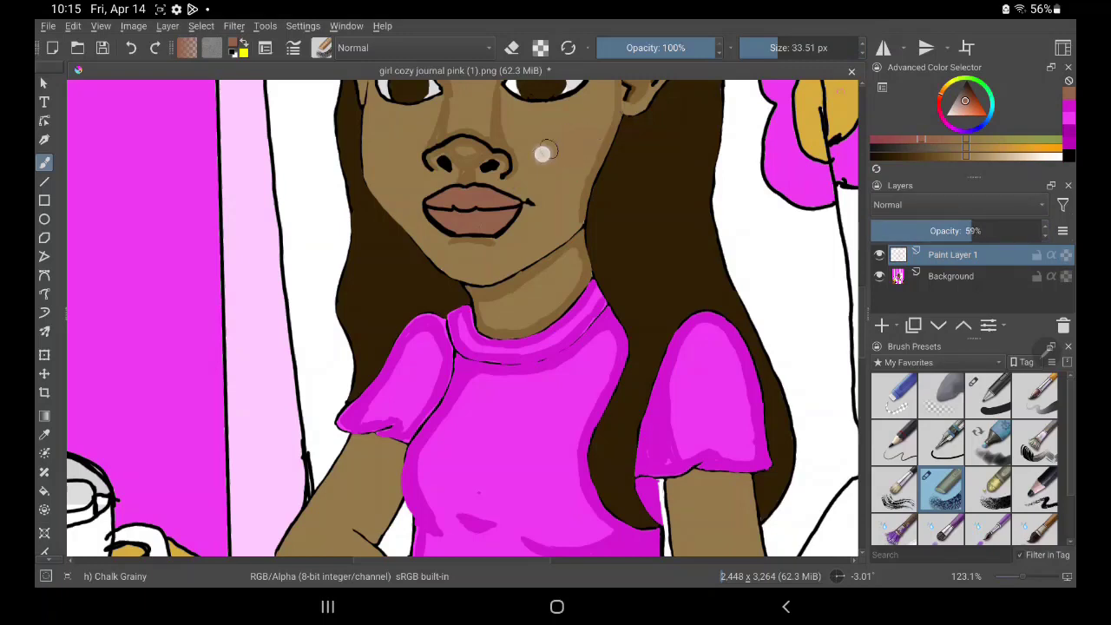
drag(590, 144, 599, 128)
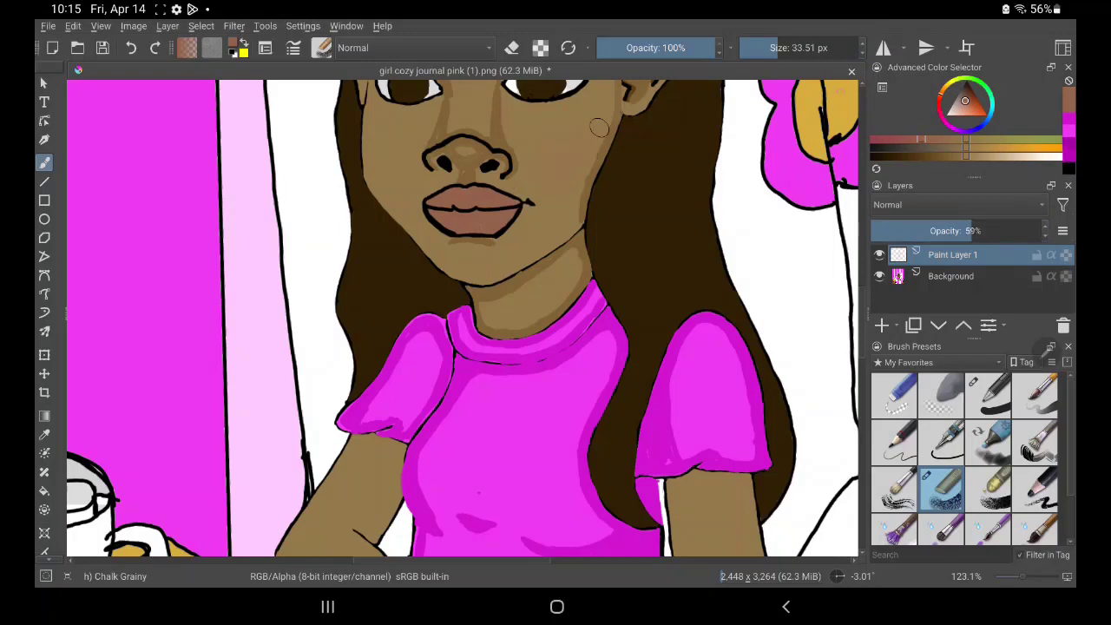
click(1008, 231)
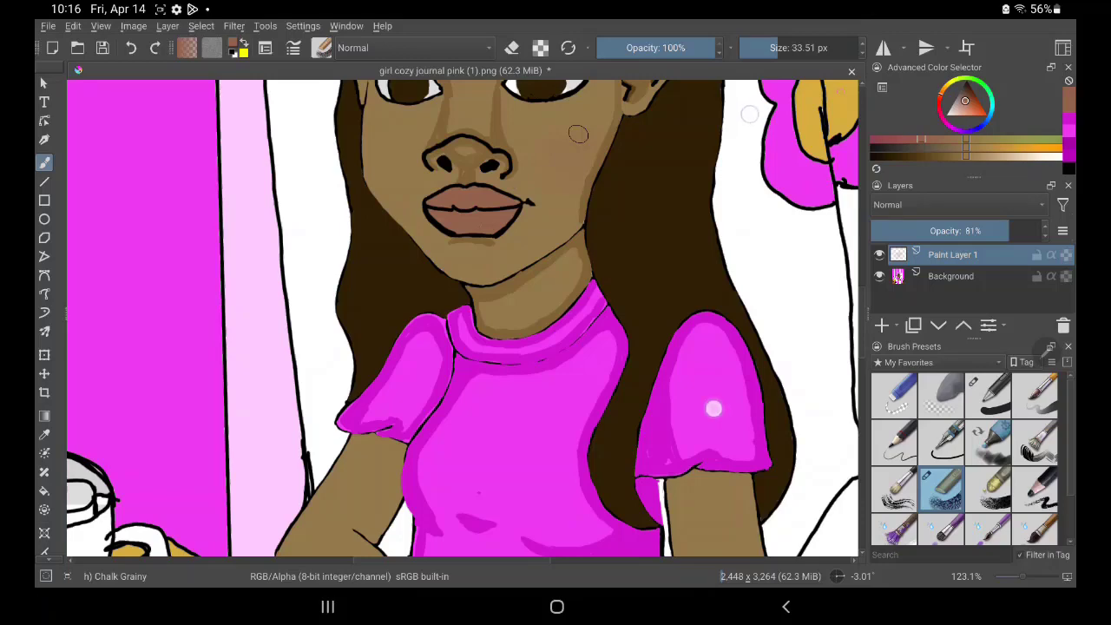
Zoom onto the face and brush rosy blush over both cheeks and lightly over the chin
drag(715, 405, 694, 504)
mouse_move(542, 210)
mouse_down()
mouse_move(606, 206)
mouse_move(564, 211)
mouse_move(608, 181)
mouse_move(598, 211)
mouse_move(614, 187)
mouse_move(546, 211)
mouse_move(551, 248)
mouse_move(593, 228)
mouse_move(555, 250)
mouse_move(575, 252)
mouse_move(620, 186)
mouse_move(542, 234)
mouse_move(619, 186)
mouse_up()
mouse_move(374, 188)
mouse_down()
mouse_move(374, 176)
mouse_move(387, 209)
mouse_move(380, 223)
mouse_move(365, 196)
mouse_move(377, 230)
mouse_move(365, 156)
mouse_move(380, 245)
mouse_move(384, 203)
mouse_move(367, 154)
mouse_move(385, 243)
mouse_up()
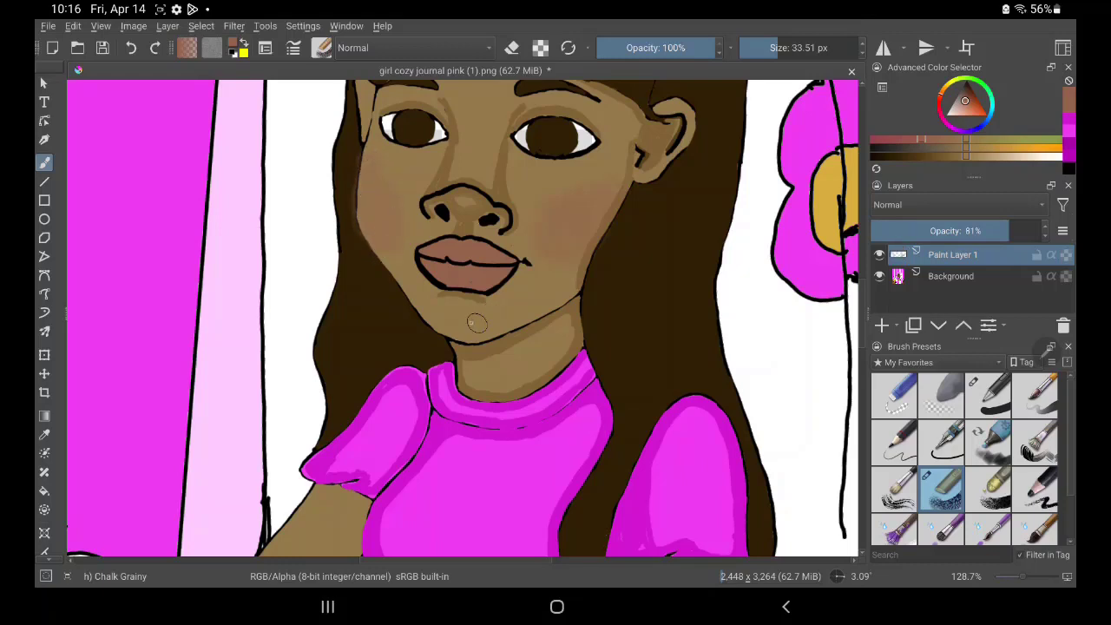
drag(477, 323, 486, 330)
mouse_move(561, 243)
mouse_down()
mouse_move(603, 188)
mouse_move(556, 213)
mouse_move(574, 241)
mouse_move(584, 236)
mouse_move(586, 201)
mouse_move(605, 196)
mouse_move(625, 153)
mouse_move(573, 210)
mouse_move(578, 238)
mouse_move(602, 216)
mouse_move(591, 212)
mouse_up()
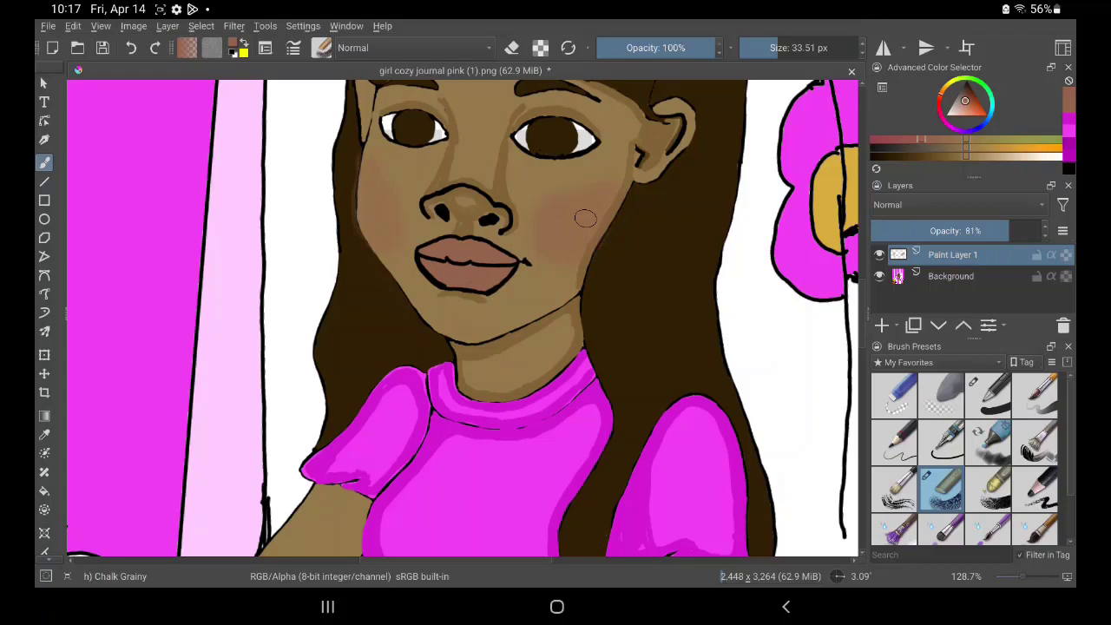
Switch to the Basic-1 brush on the Background layer and undo a test stroke through the hair
click(990, 395)
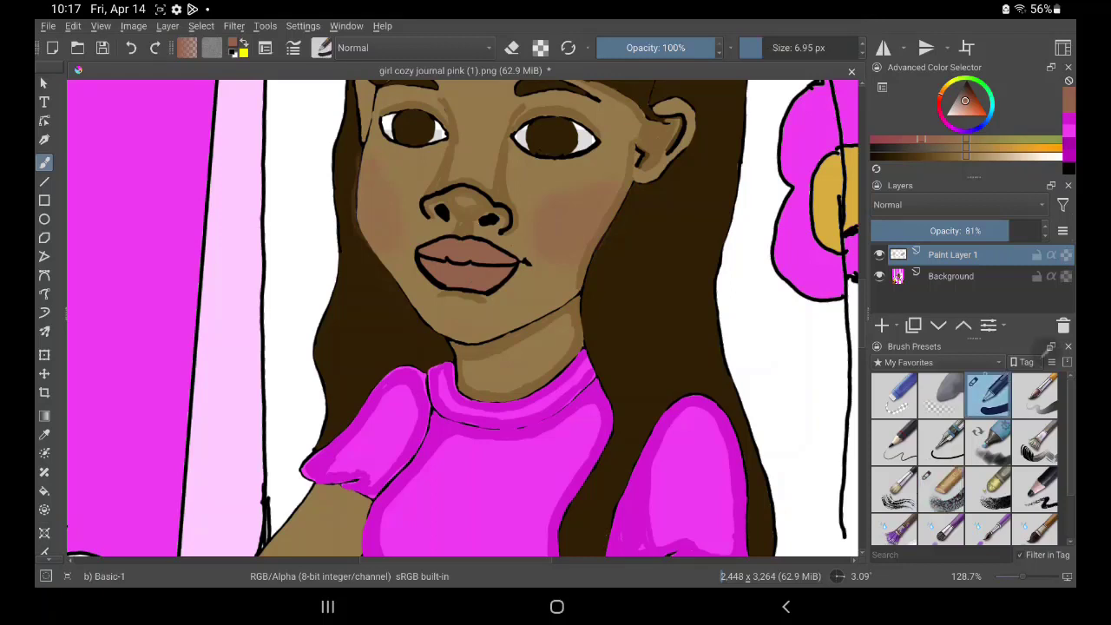
click(951, 276)
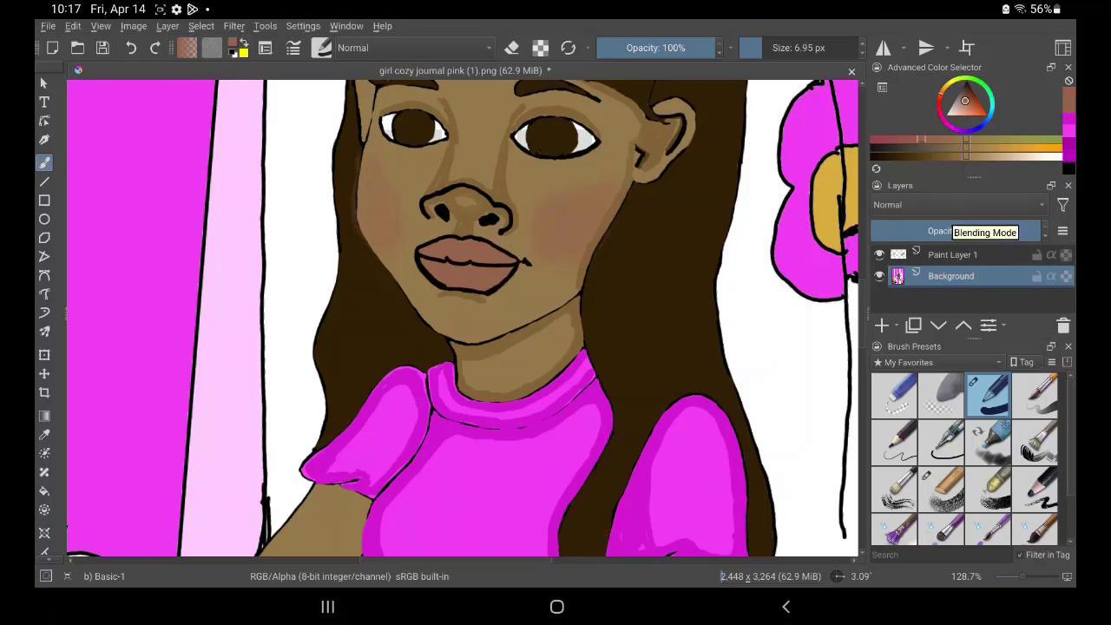
drag(646, 519, 681, 94)
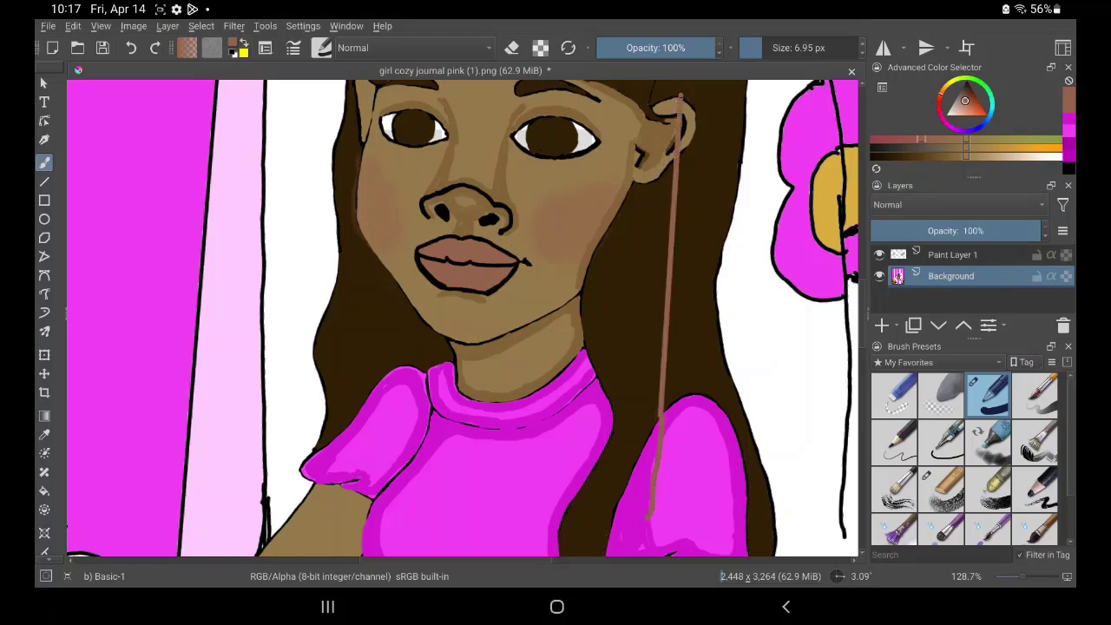
key(ctrl+z)
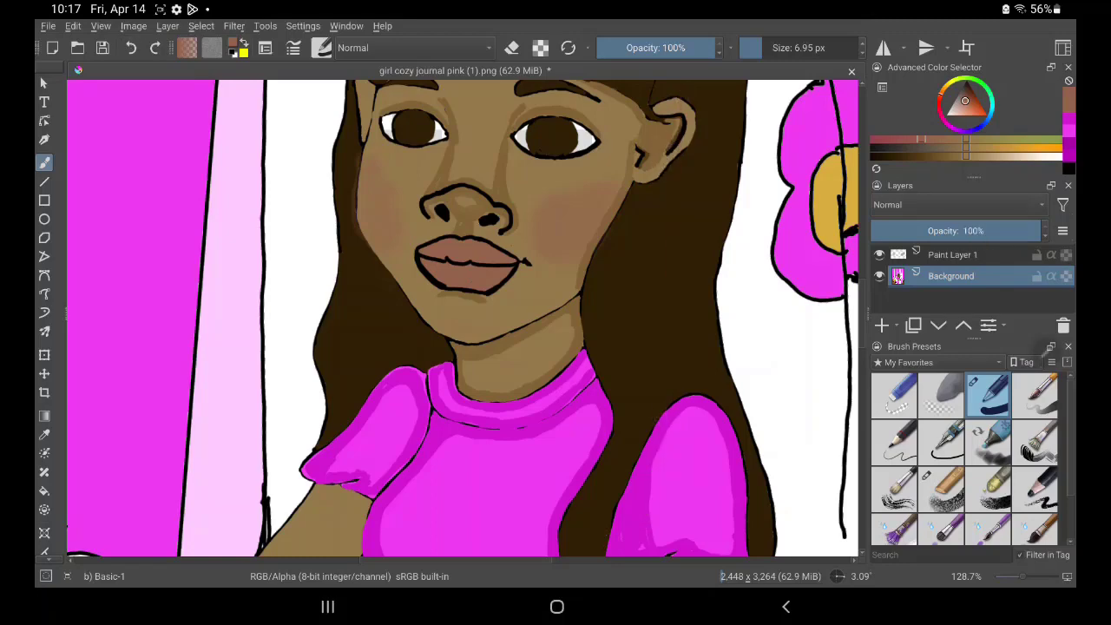
Reframe the view on the face, undo the stray sleeve stroke, and save the illustration
drag(684, 505, 677, 295)
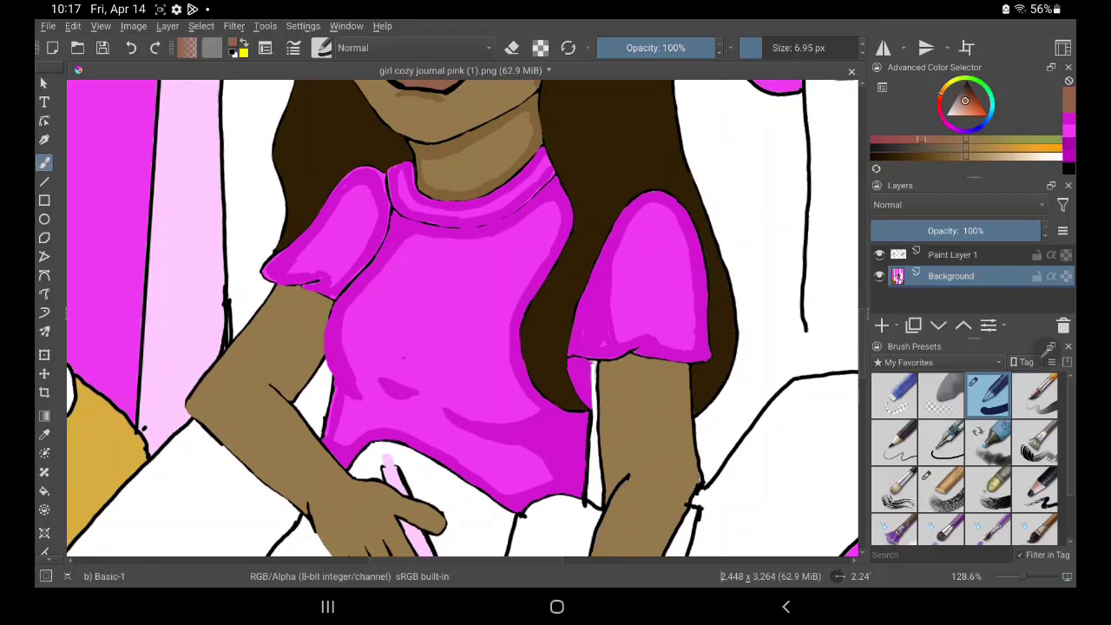
mouse_move(637, 182)
mouse_down()
mouse_move(628, 255)
mouse_move(599, 295)
mouse_move(617, 332)
mouse_up()
drag(613, 468, 610, 519)
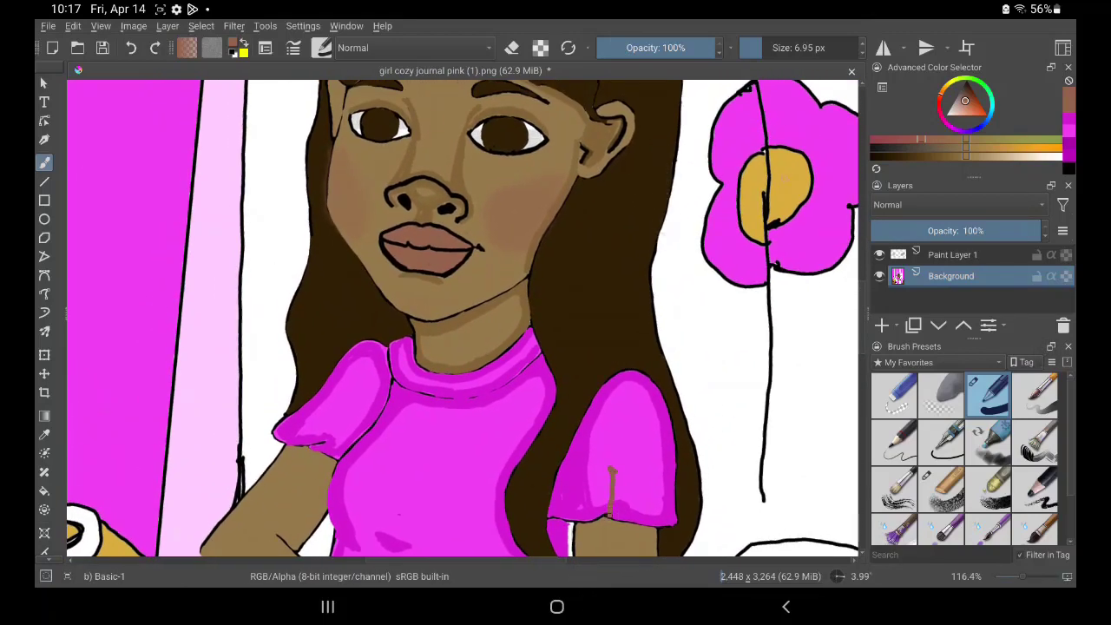
key(ctrl+z)
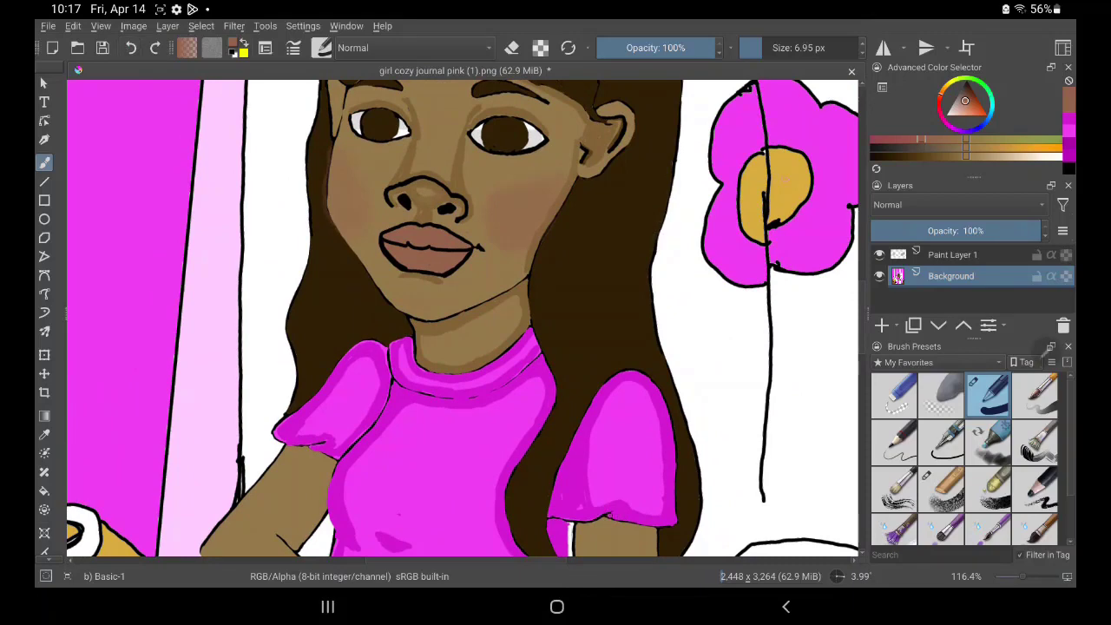
mouse_move(689, 440)
mouse_down()
mouse_move(650, 521)
mouse_move(634, 338)
mouse_up()
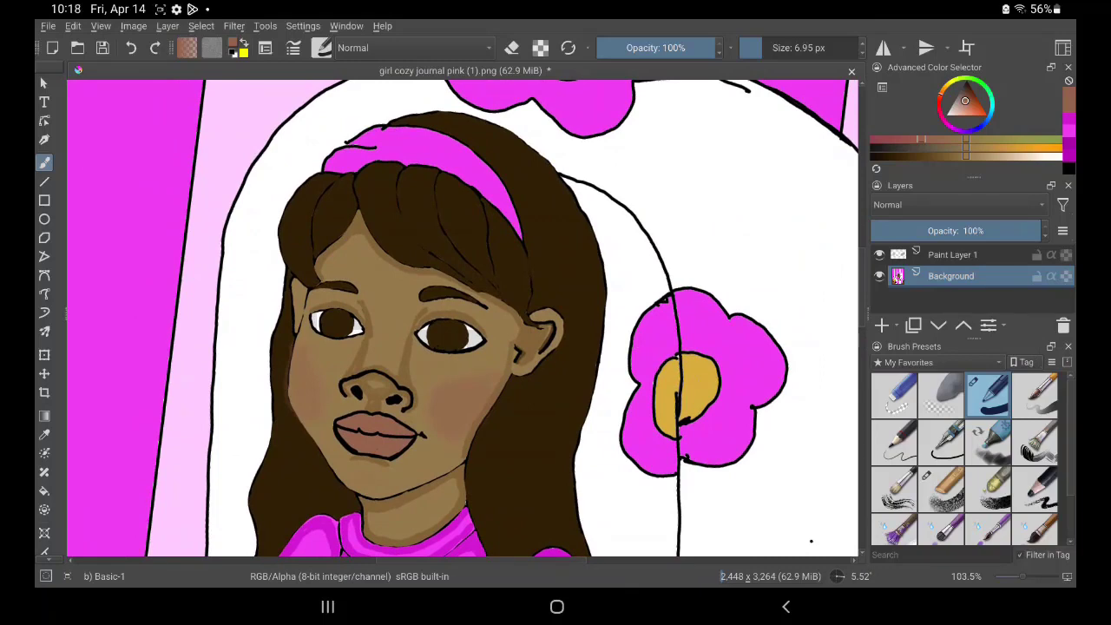
key(ctrl+s)
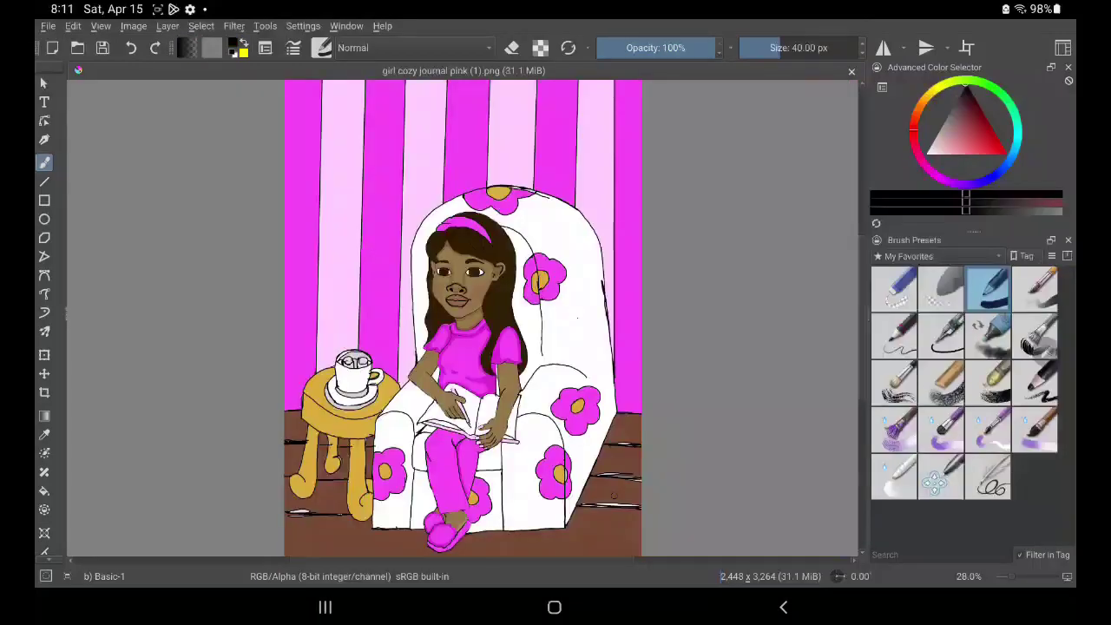
Zoom in until the girl's face fills the view at 170.5%
scroll(463, 318, up, 5)
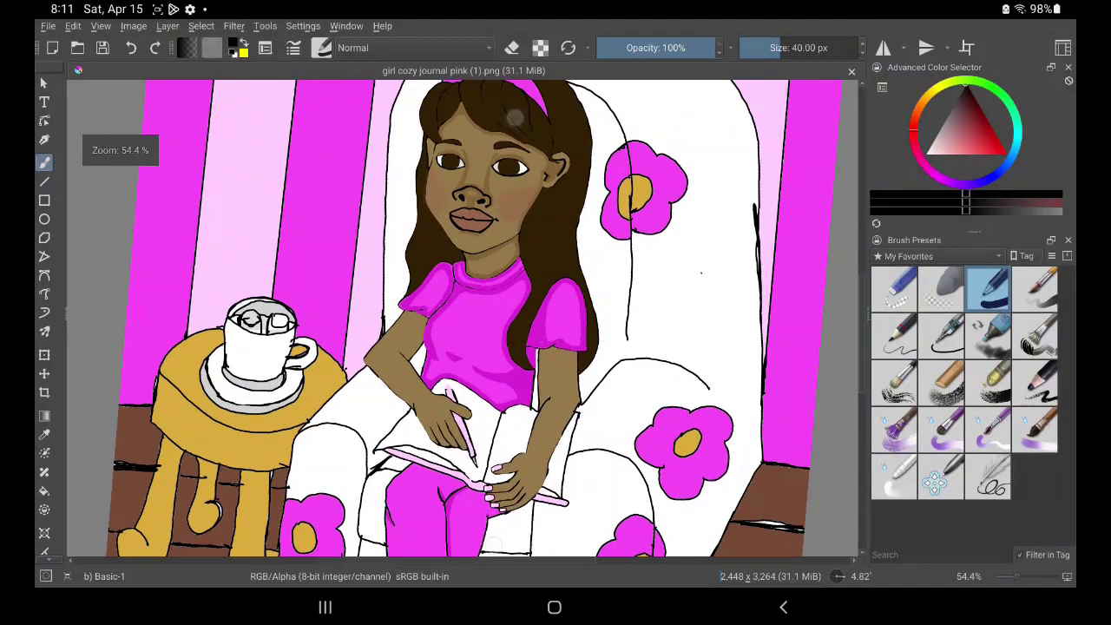
scroll(462, 317, up, 2)
scroll(482, 95, up, 2)
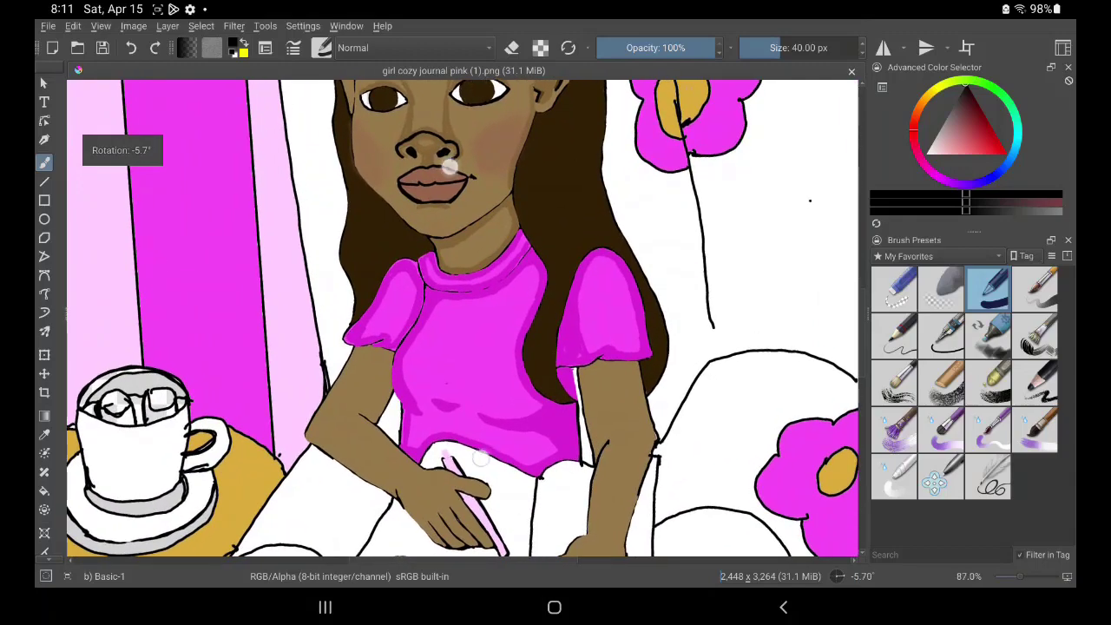
scroll(482, 96, up, 2)
scroll(470, 96, up, 2)
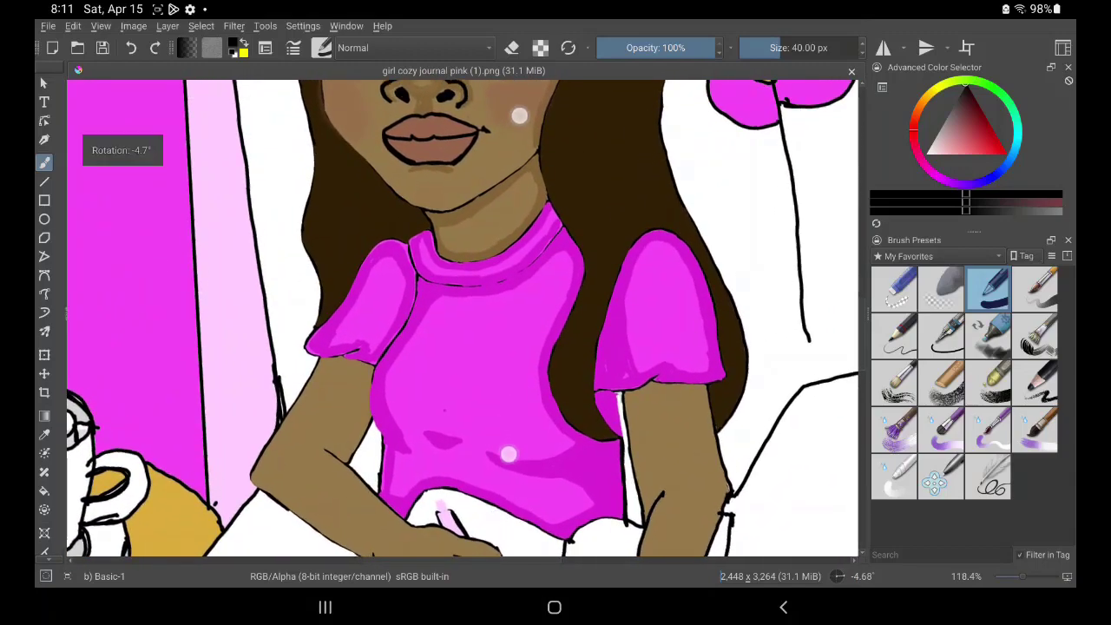
scroll(515, 109, up, 2)
scroll(511, 217, up, 2)
scroll(519, 287, up, 1)
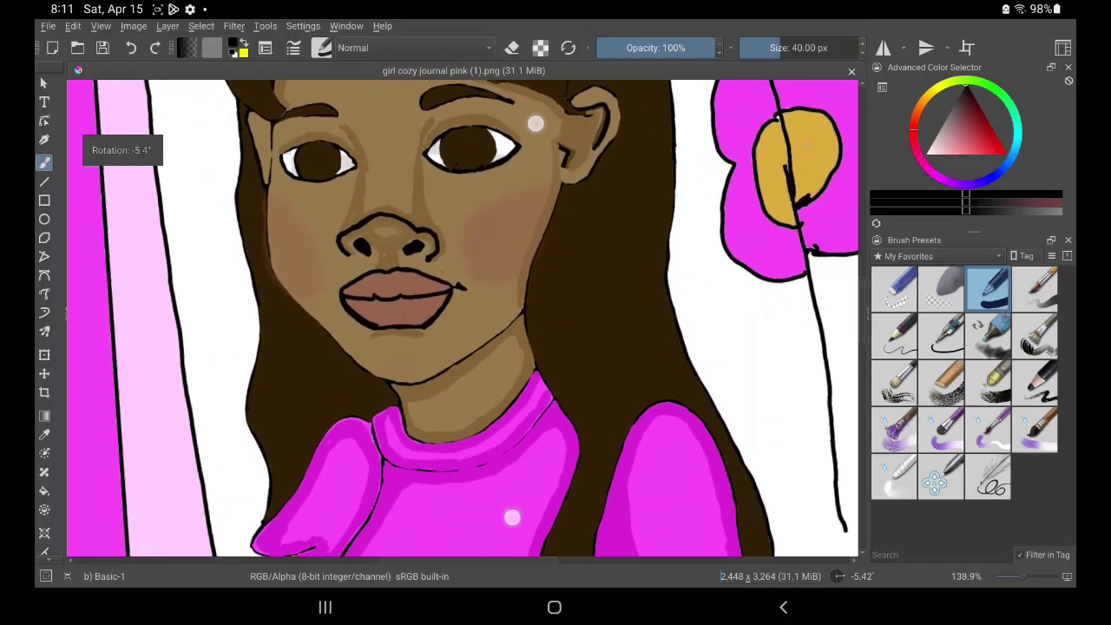
scroll(519, 286, up, 1)
scroll(519, 286, up, 1)
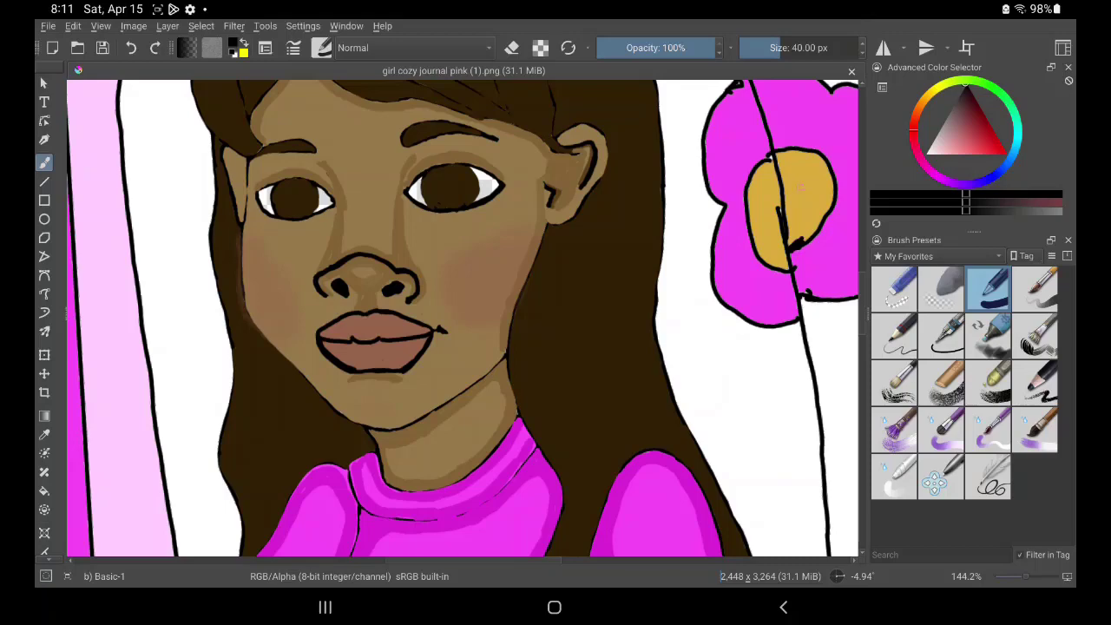
scroll(520, 278, up, 1)
scroll(547, 338, up, 1)
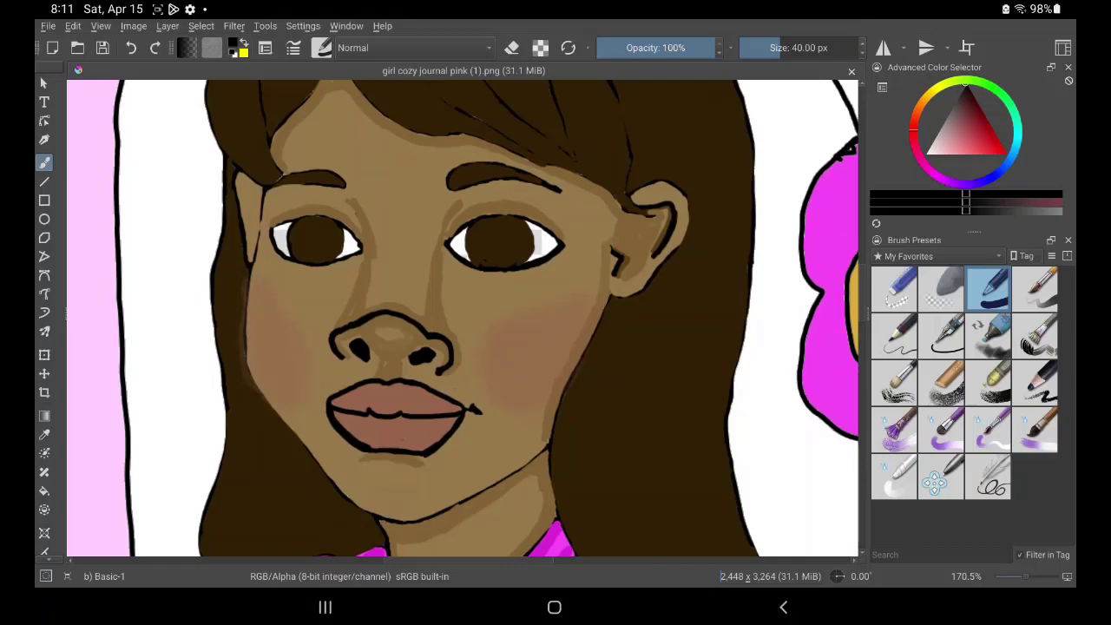
Sample the dark colour beside the ear, shrink the brush to about 4 px, and darken the right upper lid
click(44, 434)
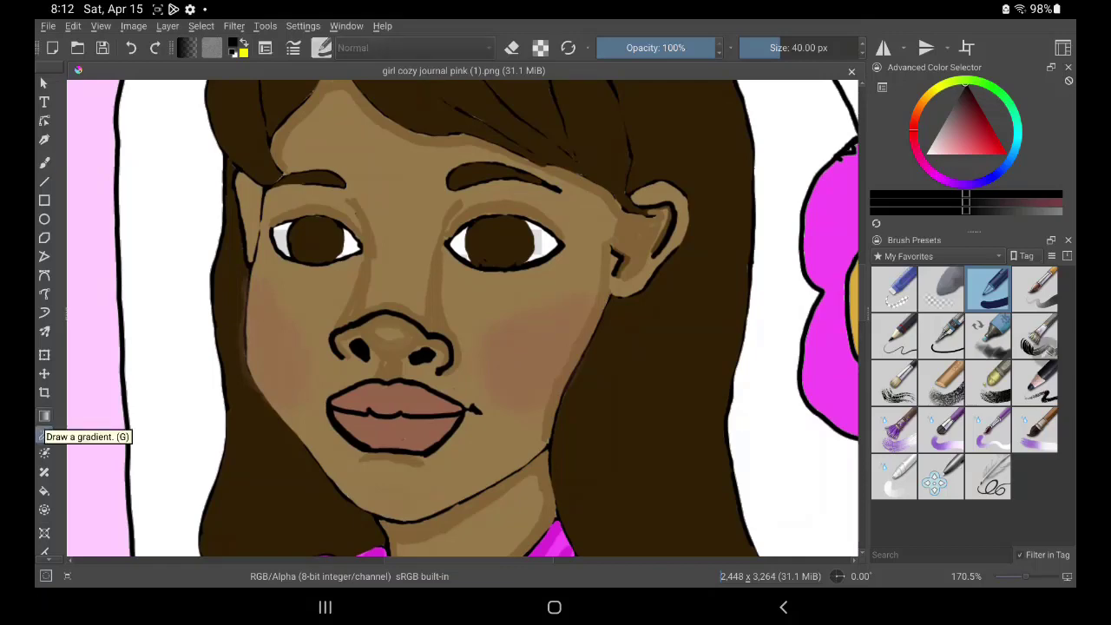
click(651, 198)
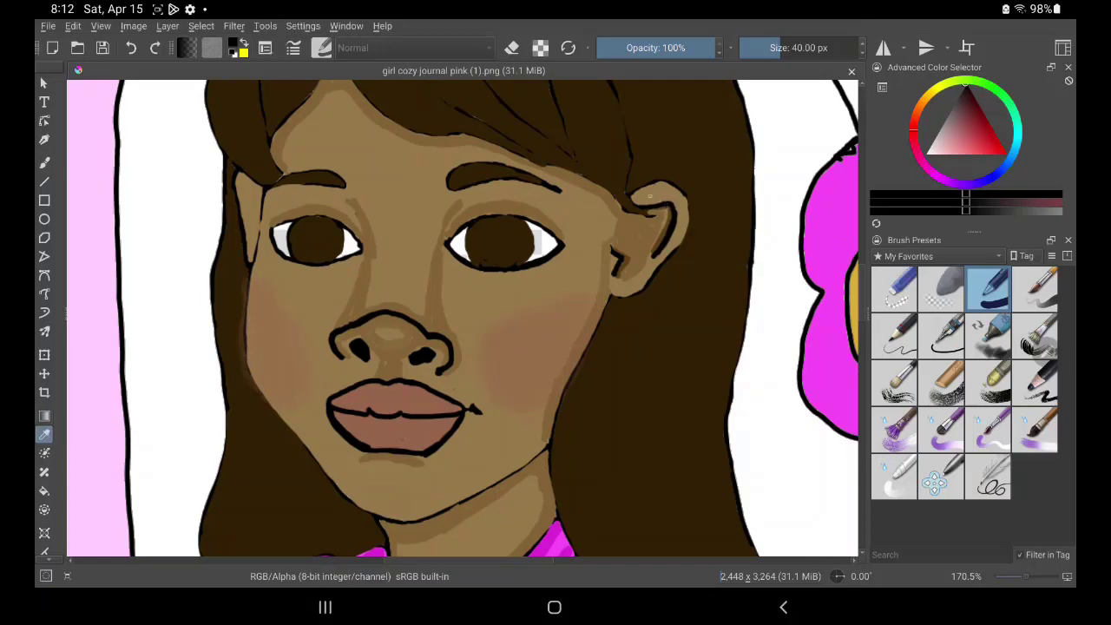
click(45, 162)
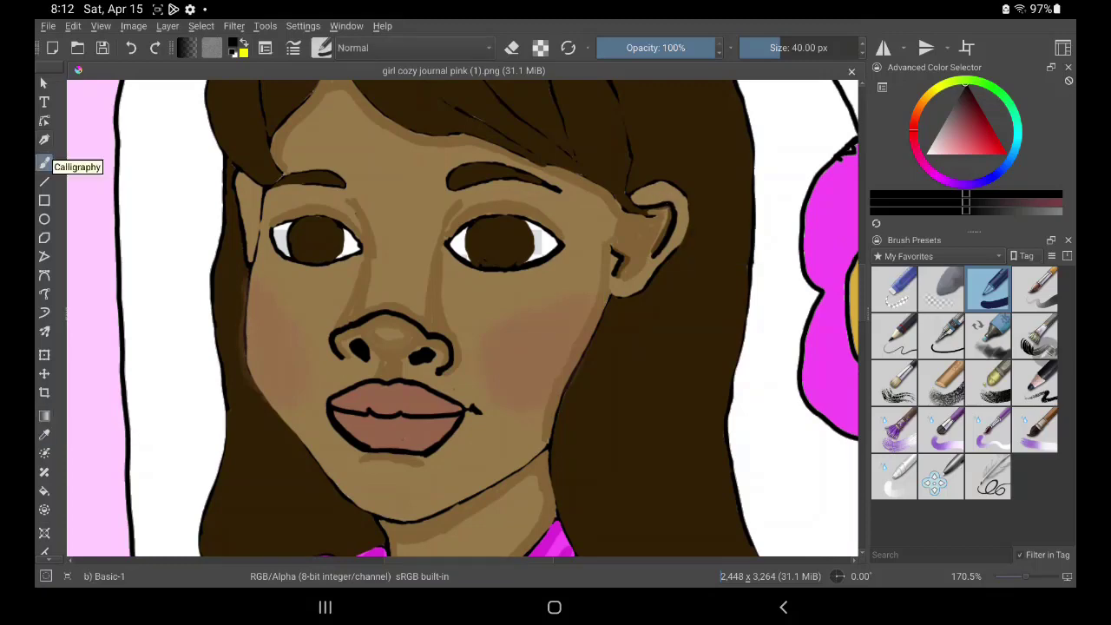
drag(787, 46, 764, 41)
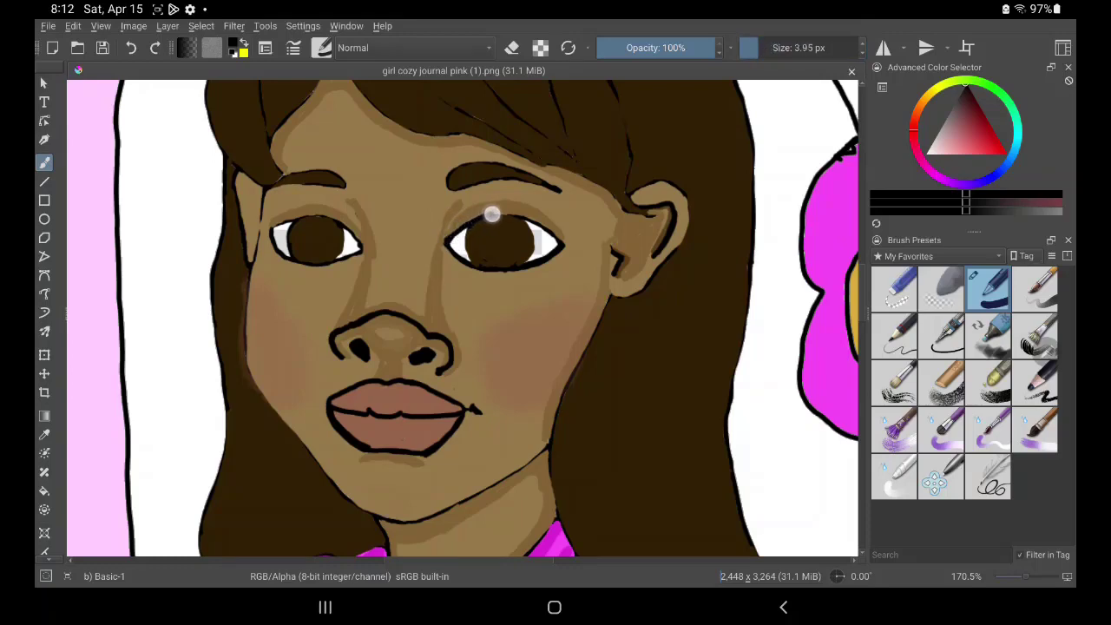
drag(492, 213, 503, 195)
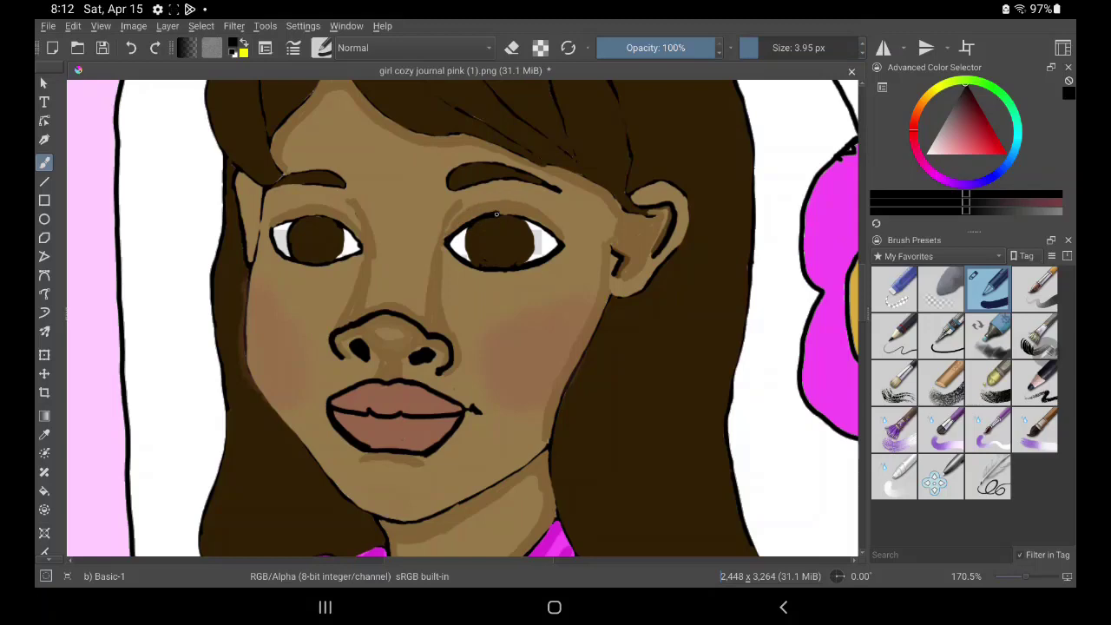
click(504, 216)
drag(504, 216, 539, 225)
Add lashes at the right eye's outer corner, then darken the left lid and add its lashes
mouse_move(554, 251)
mouse_down()
mouse_move(575, 227)
mouse_move(552, 214)
mouse_up()
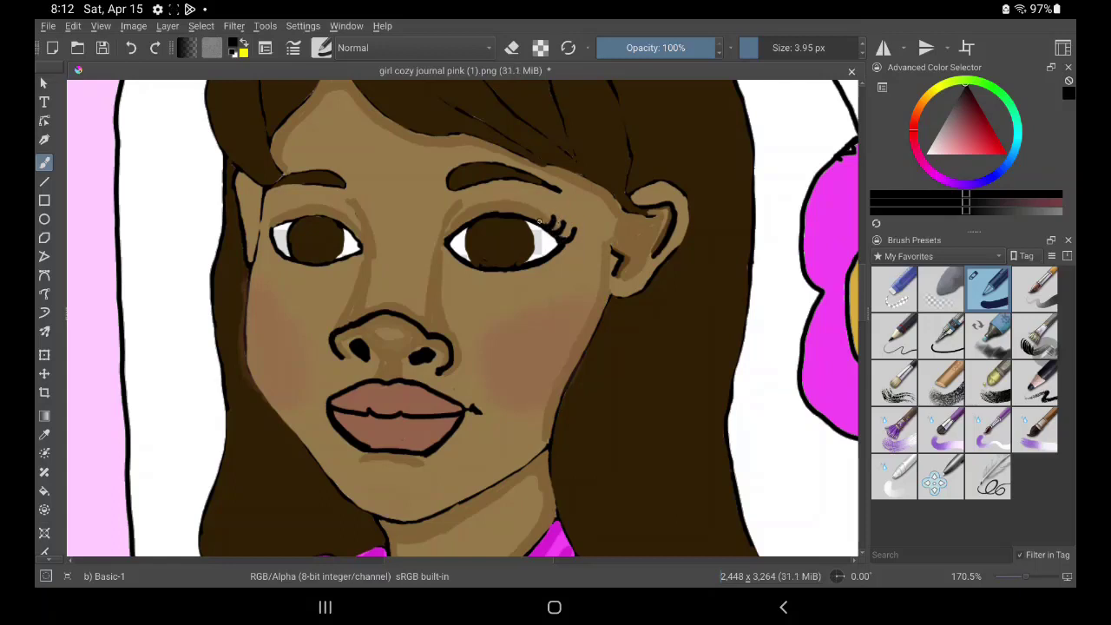
drag(547, 227, 549, 210)
key(ctrl+z)
drag(559, 229, 563, 216)
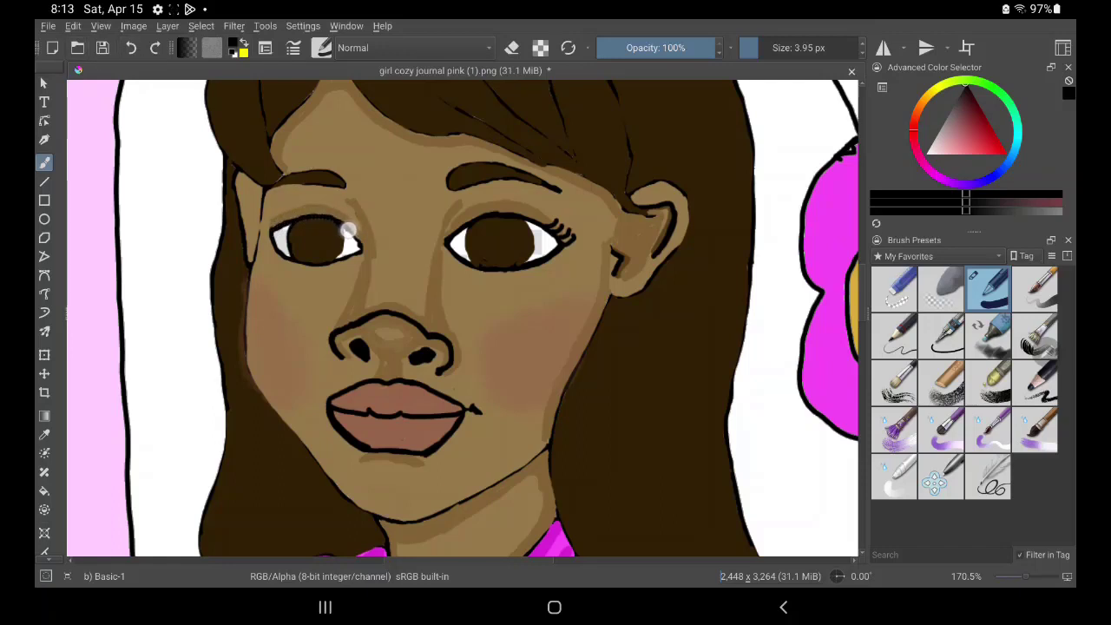
mouse_move(356, 251)
mouse_down()
mouse_move(302, 258)
mouse_move(270, 233)
mouse_up()
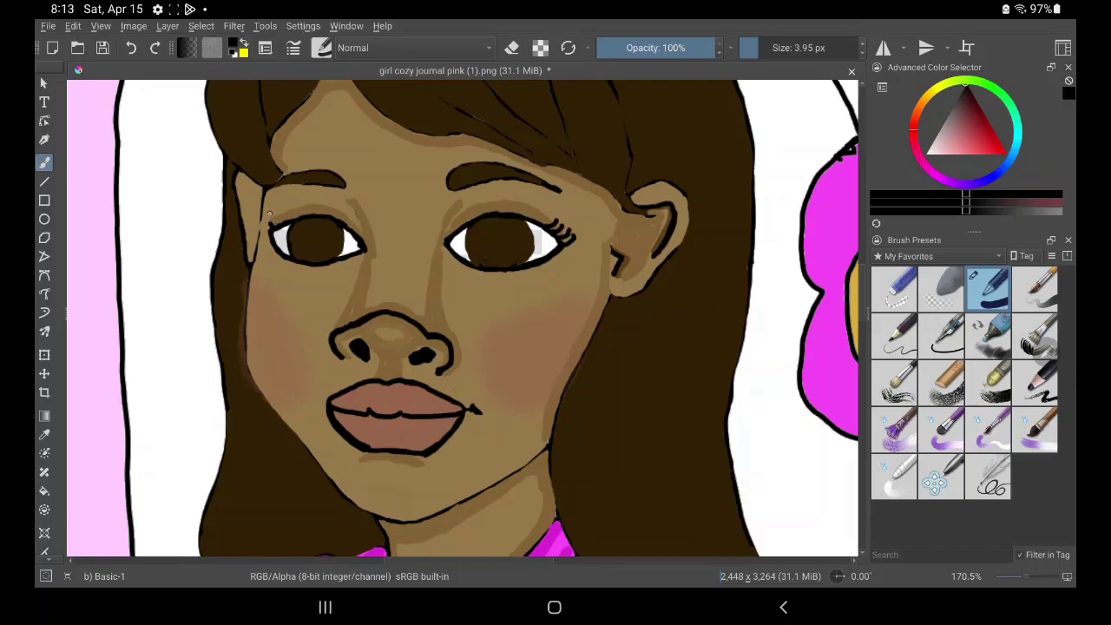
drag(268, 224, 278, 211)
Choose a near-white paint colour in the Advanced Color Selector
click(930, 149)
click(925, 152)
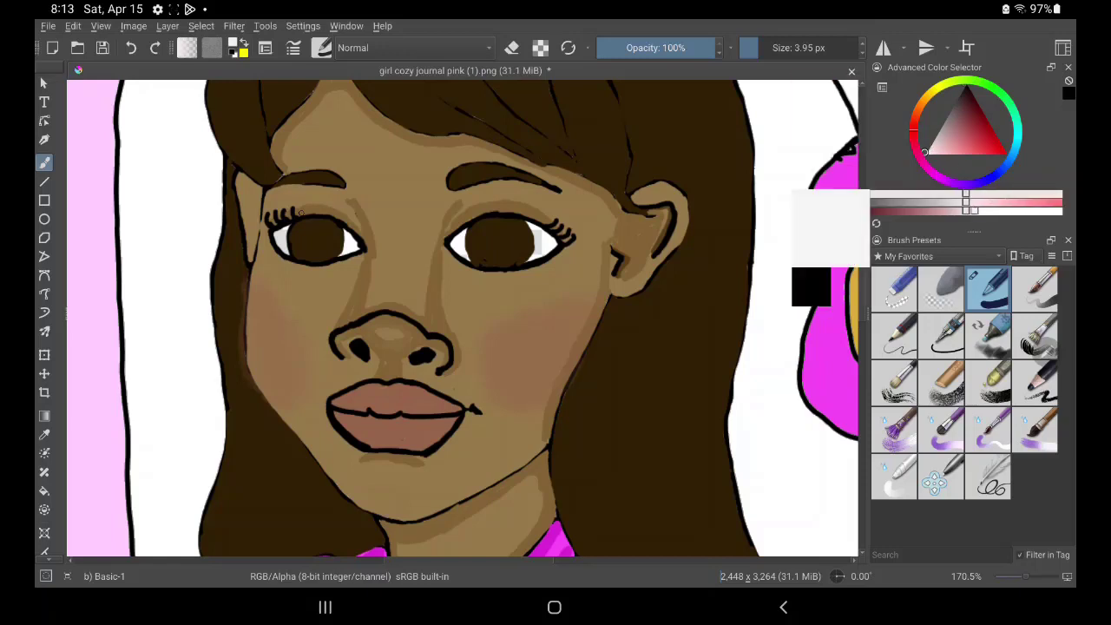
click(923, 155)
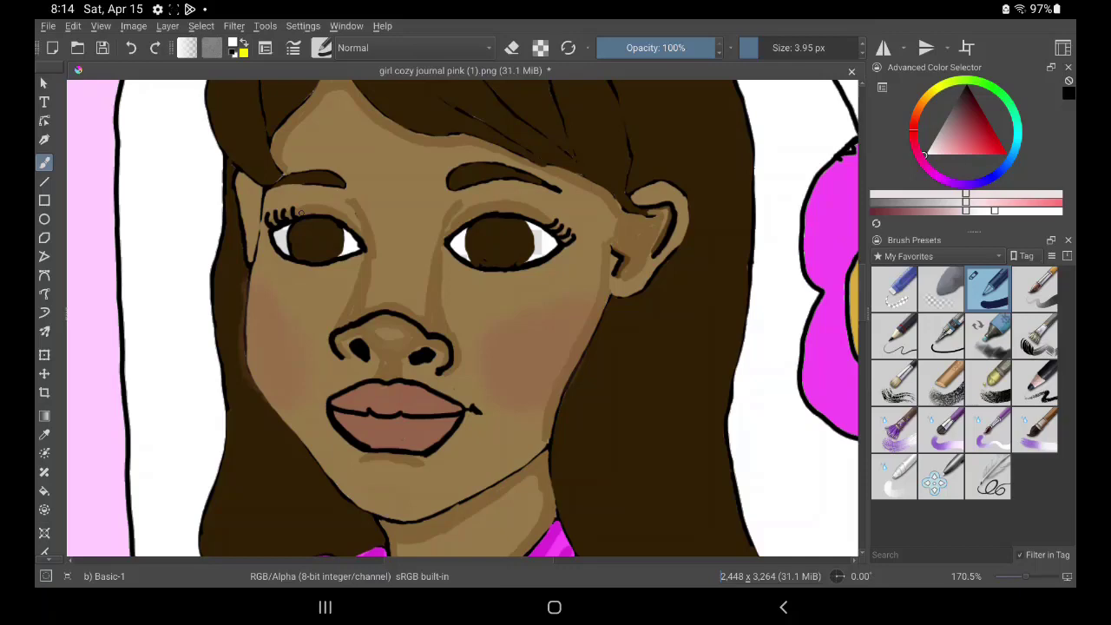
click(44, 434)
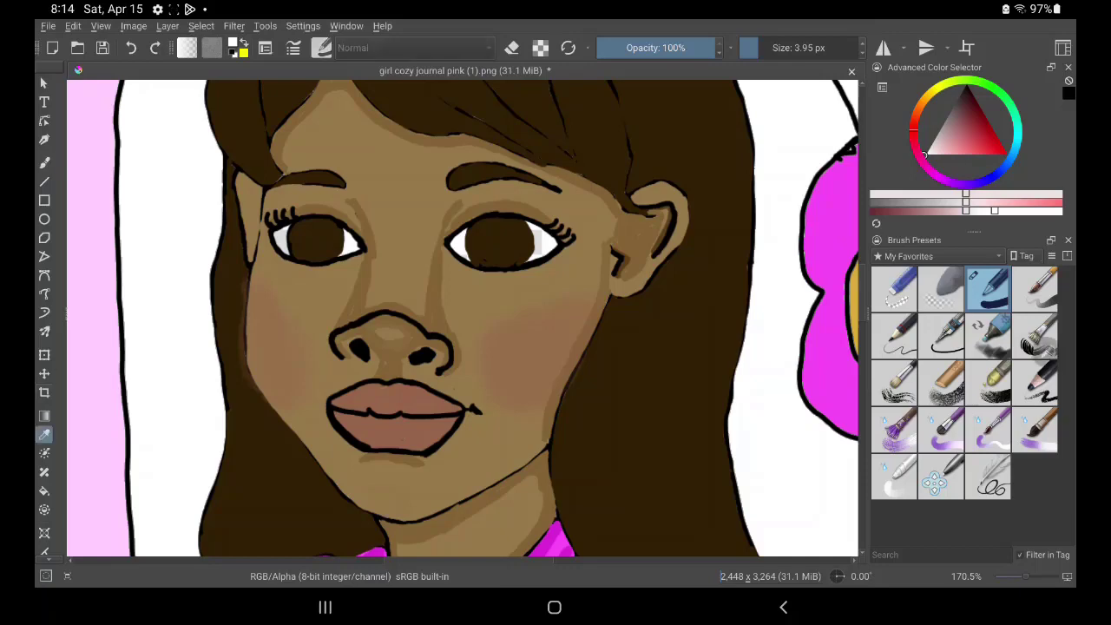
click(45, 163)
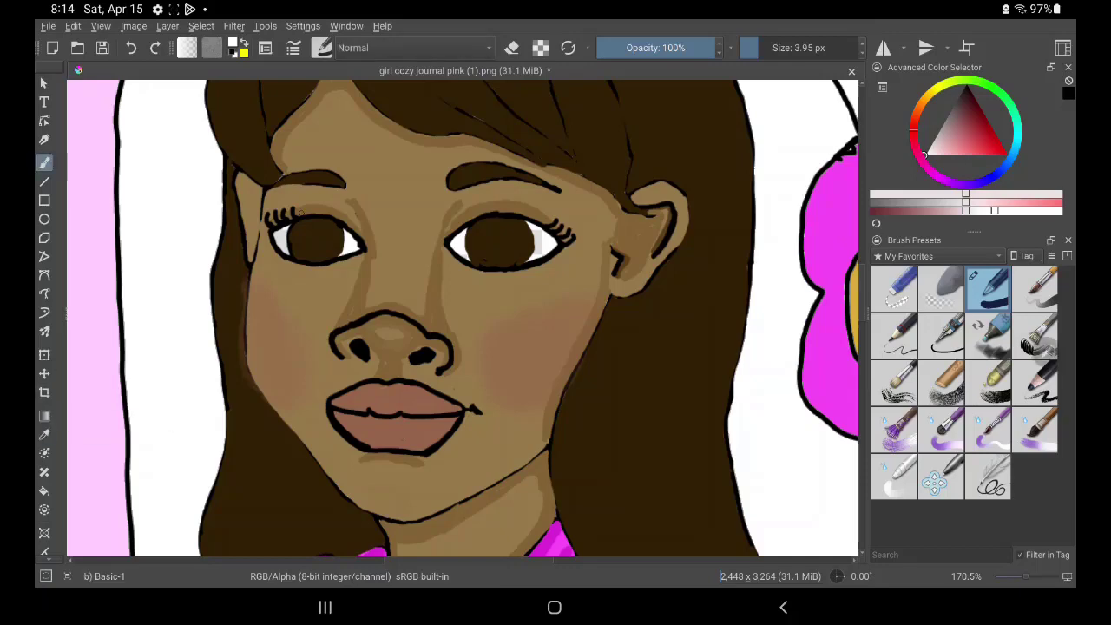
Dab white catchlights into both pupils, then switch the colour back to black
drag(515, 230, 515, 235)
drag(330, 230, 330, 239)
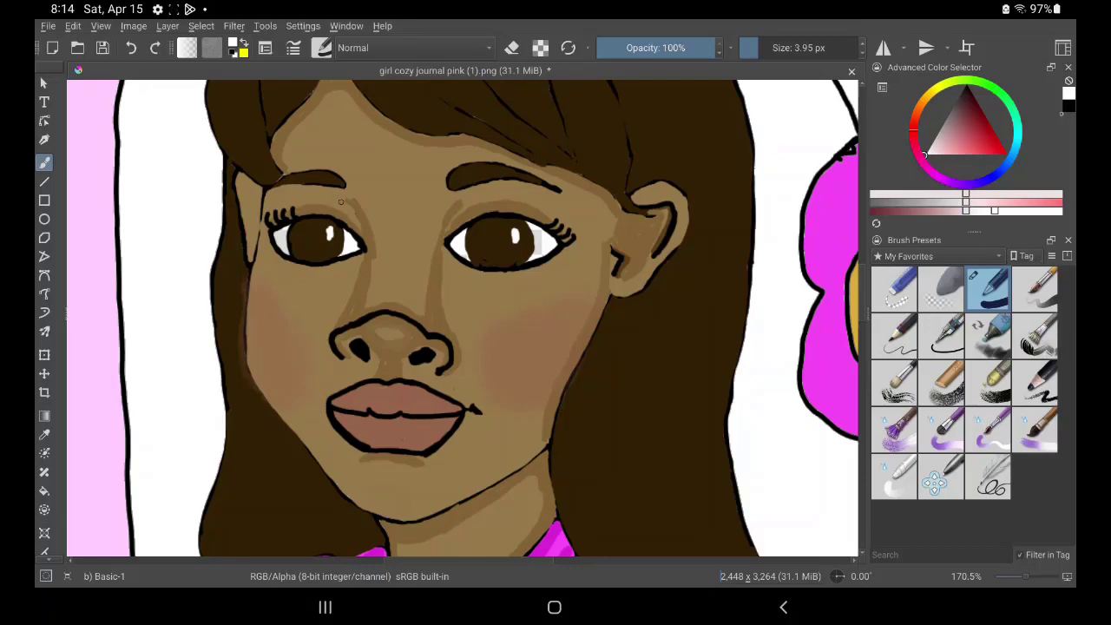
key(x)
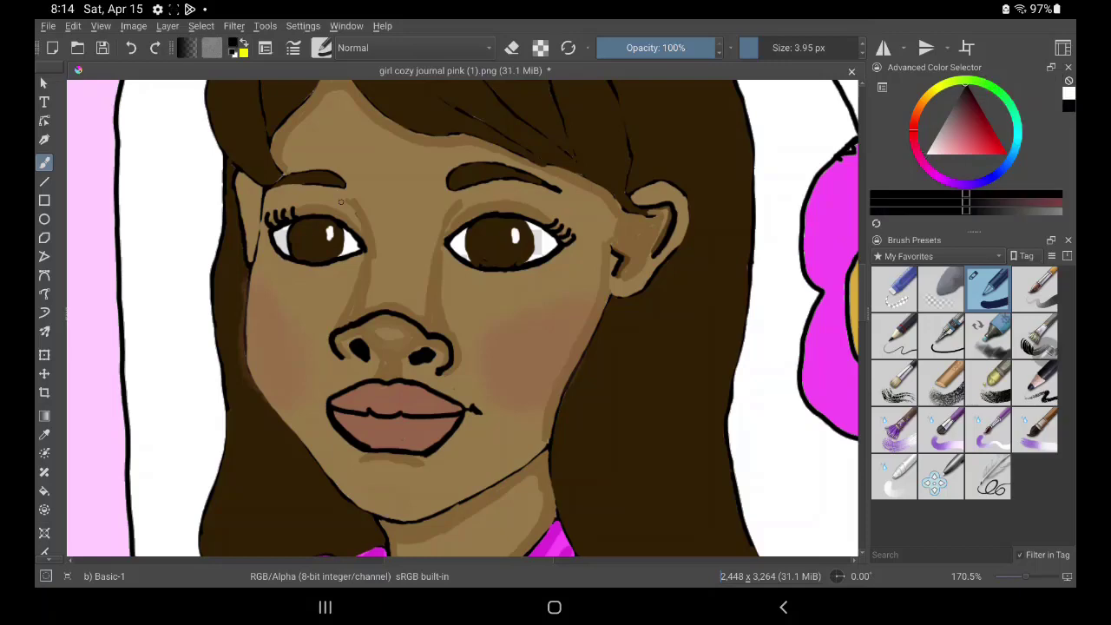
drag(341, 201, 429, 324)
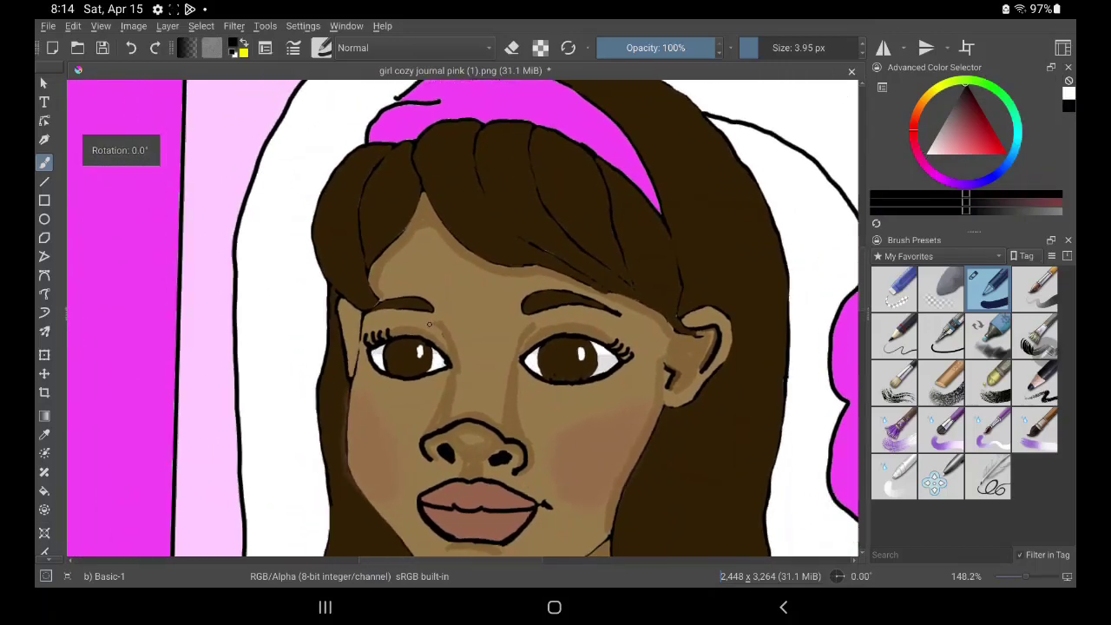
Paint dark strand lines through the bangs, from the left hair edge across to the ear
drag(685, 153, 716, 190)
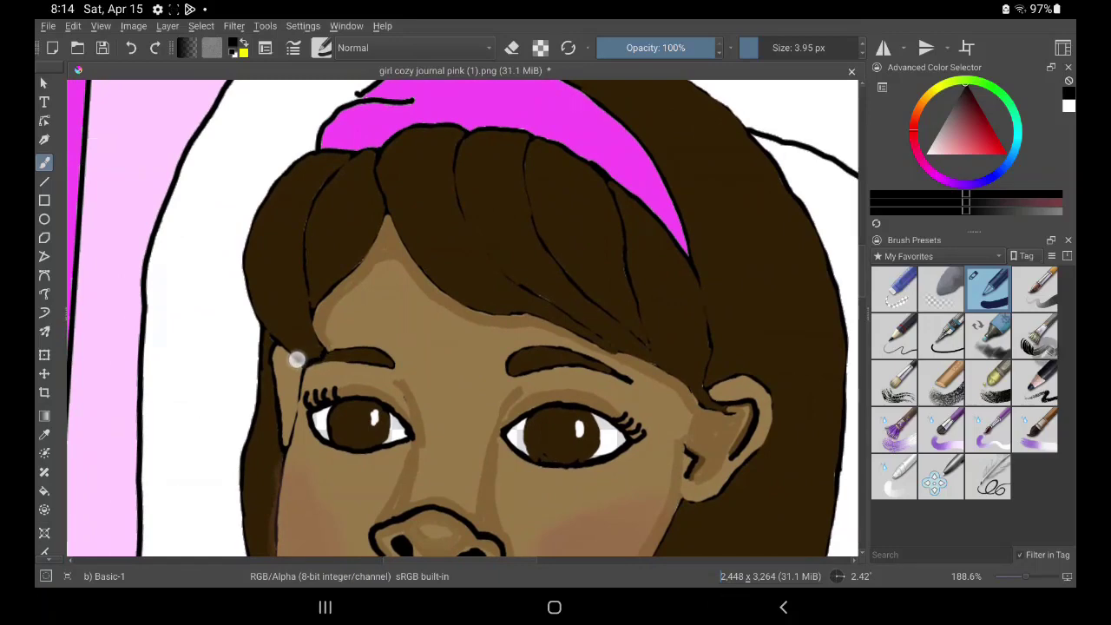
mouse_move(280, 346)
mouse_down()
mouse_move(246, 288)
mouse_move(258, 181)
mouse_move(355, 147)
mouse_move(306, 139)
mouse_up()
mouse_move(324, 349)
mouse_down()
mouse_move(308, 231)
mouse_move(325, 181)
mouse_move(350, 154)
mouse_move(377, 147)
mouse_up()
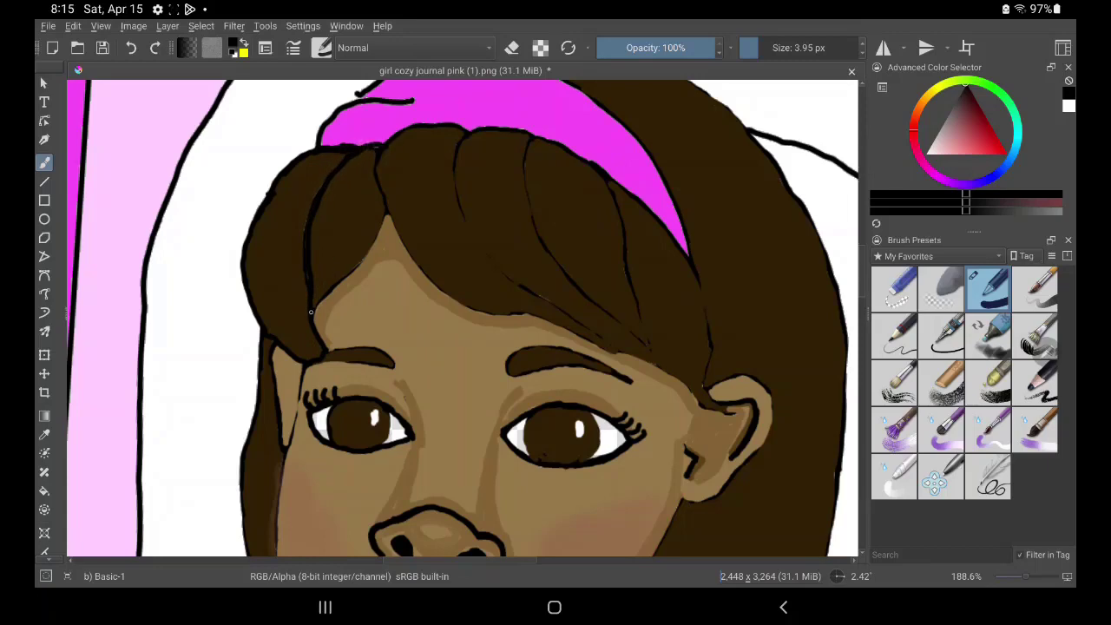
drag(310, 311, 398, 218)
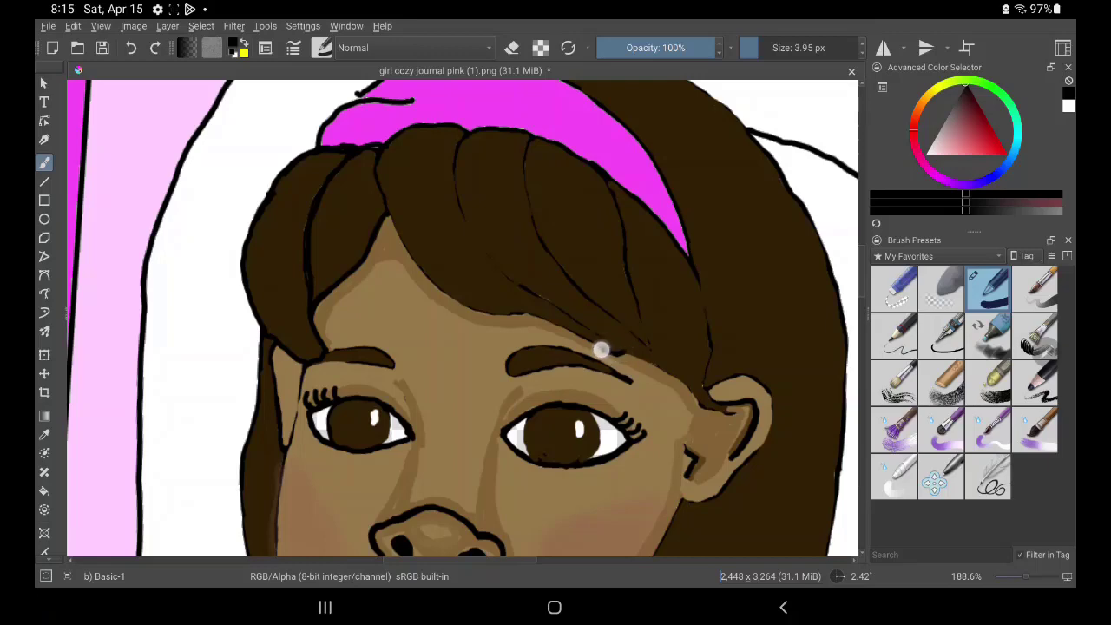
mouse_move(539, 315)
mouse_down()
mouse_move(451, 298)
mouse_move(384, 200)
mouse_move(384, 136)
mouse_move(437, 122)
mouse_move(478, 132)
mouse_up()
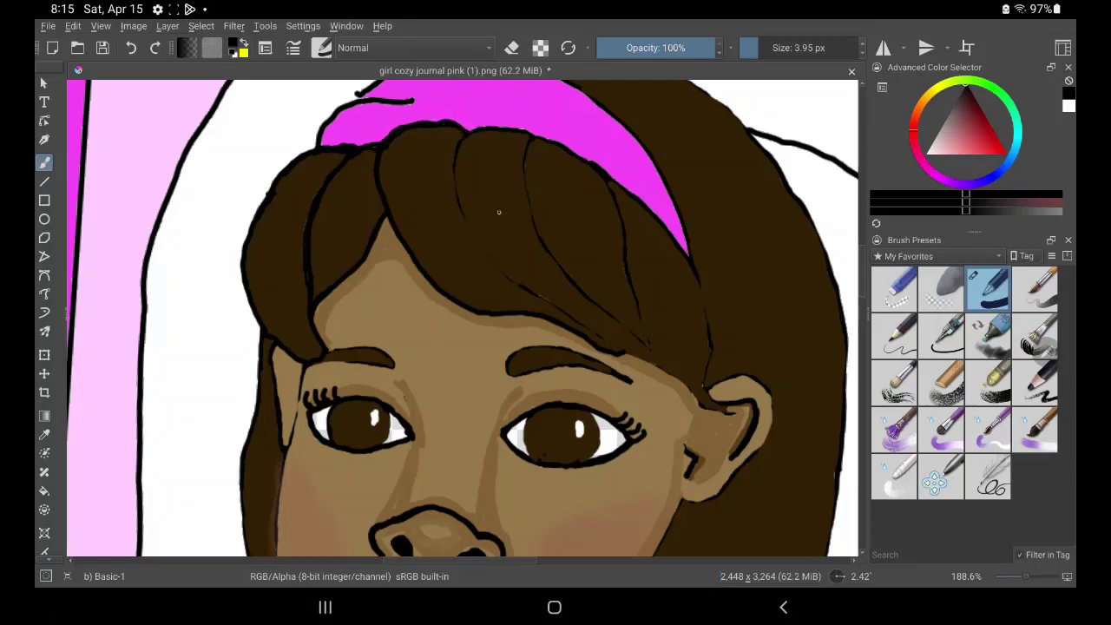
mouse_move(621, 353)
mouse_down()
mouse_move(504, 268)
mouse_move(454, 186)
mouse_move(460, 136)
mouse_move(489, 118)
mouse_move(516, 131)
mouse_move(474, 130)
mouse_move(534, 138)
mouse_up()
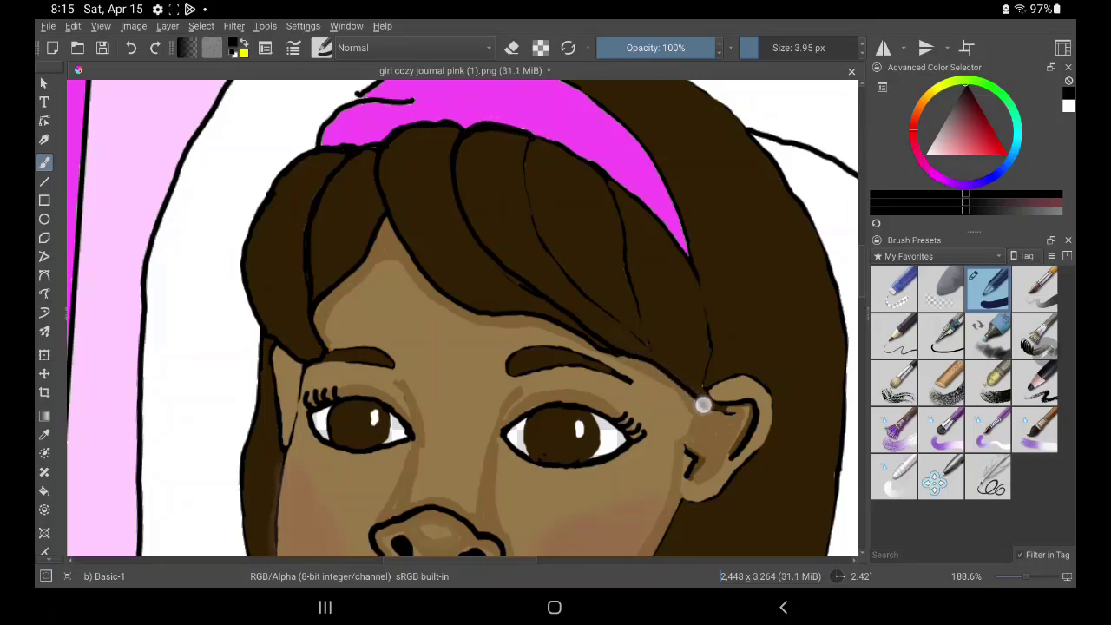
drag(728, 413, 565, 266)
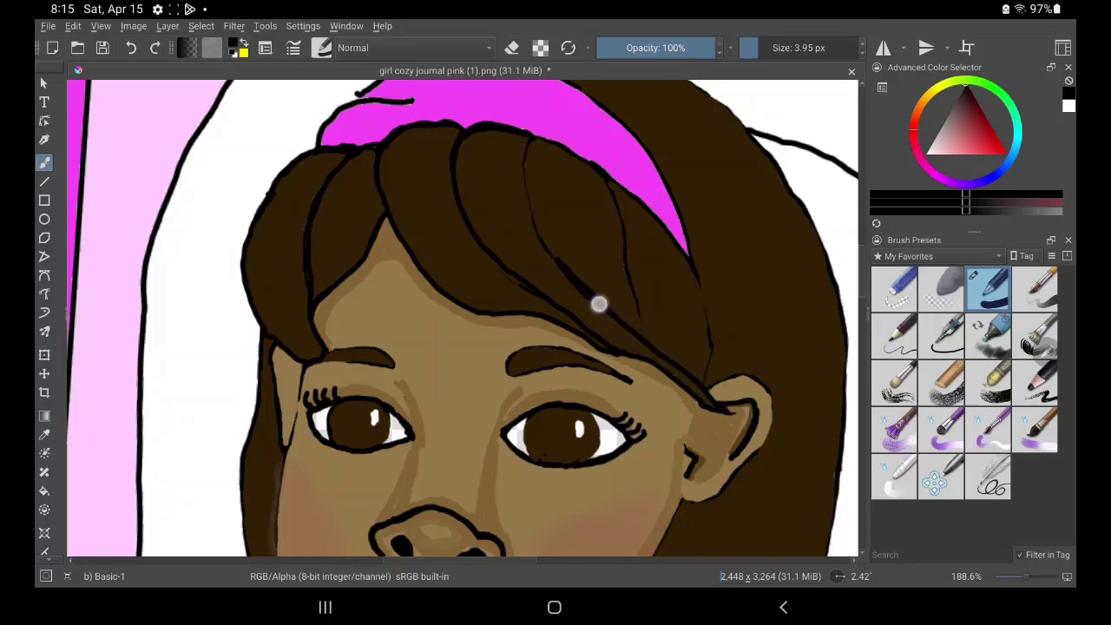
mouse_move(598, 303)
mouse_down()
mouse_move(526, 206)
mouse_move(521, 124)
mouse_move(503, 127)
mouse_move(550, 139)
mouse_move(603, 181)
mouse_move(660, 350)
mouse_move(703, 384)
mouse_move(707, 322)
mouse_move(682, 248)
mouse_move(589, 162)
mouse_up()
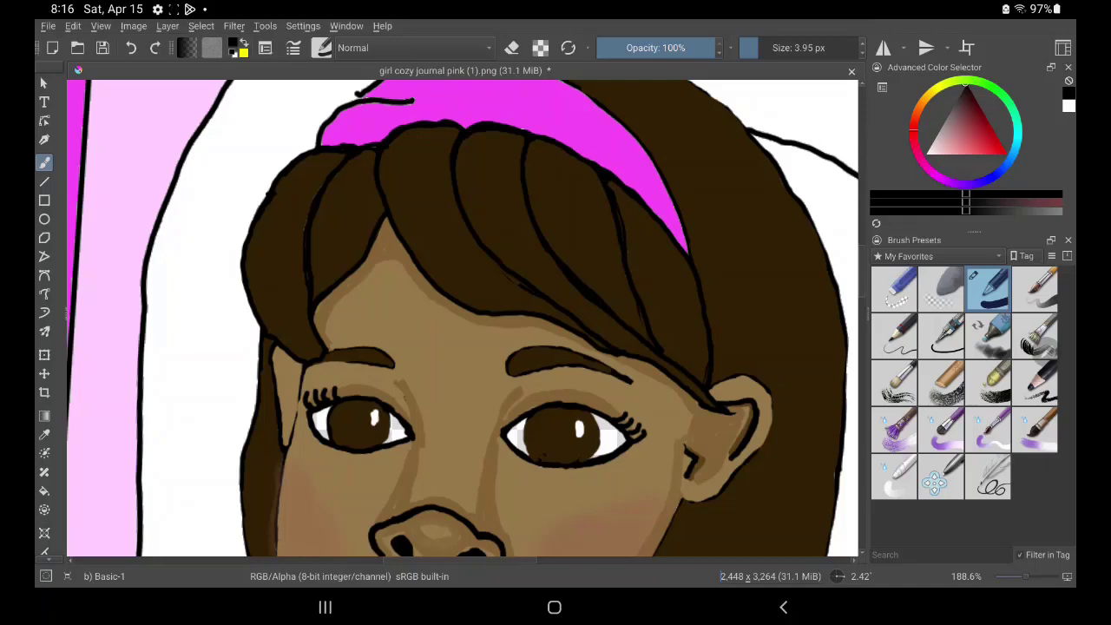
Outline the headband's upper-left edge and sample the headband's magenta as the paint colour
scroll(524, 312, up, 3)
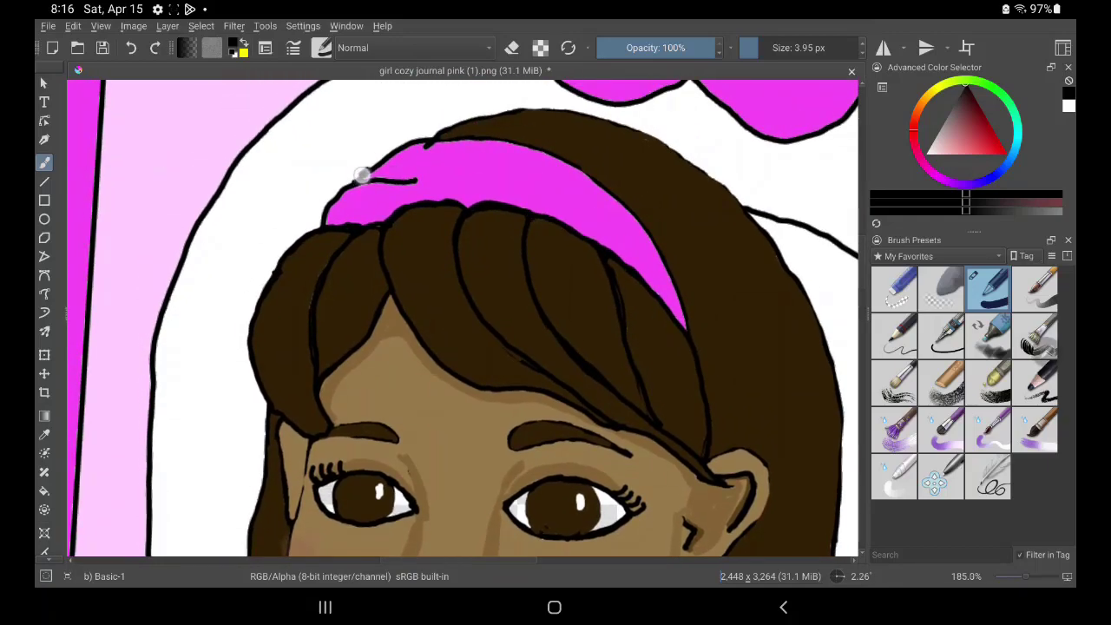
mouse_move(362, 175)
mouse_down()
mouse_move(335, 186)
mouse_move(434, 135)
mouse_up()
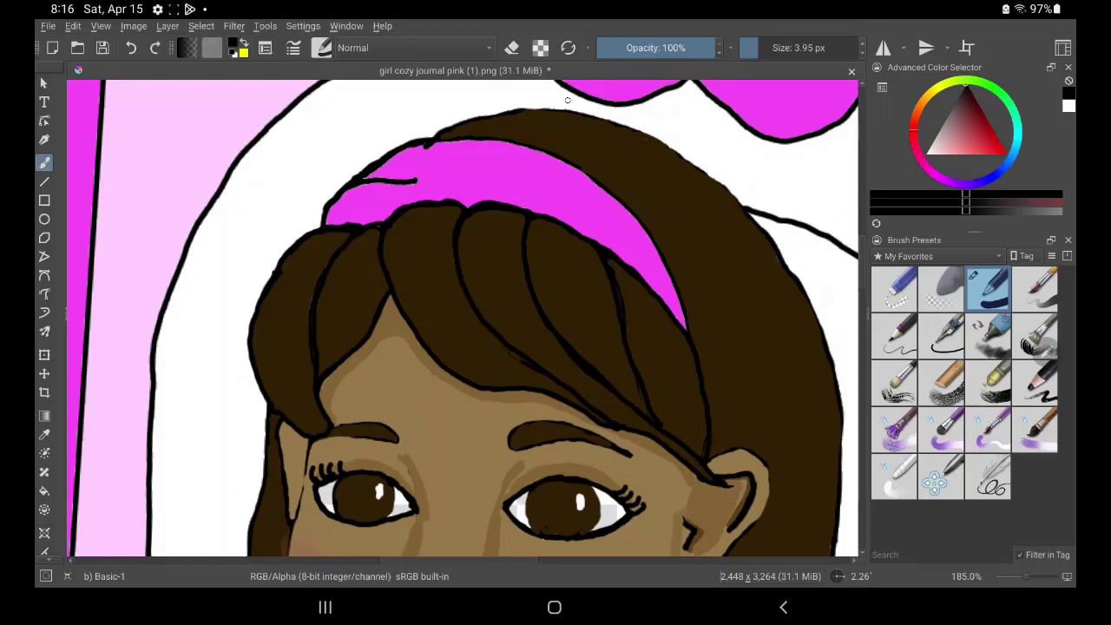
key(p)
click(438, 160)
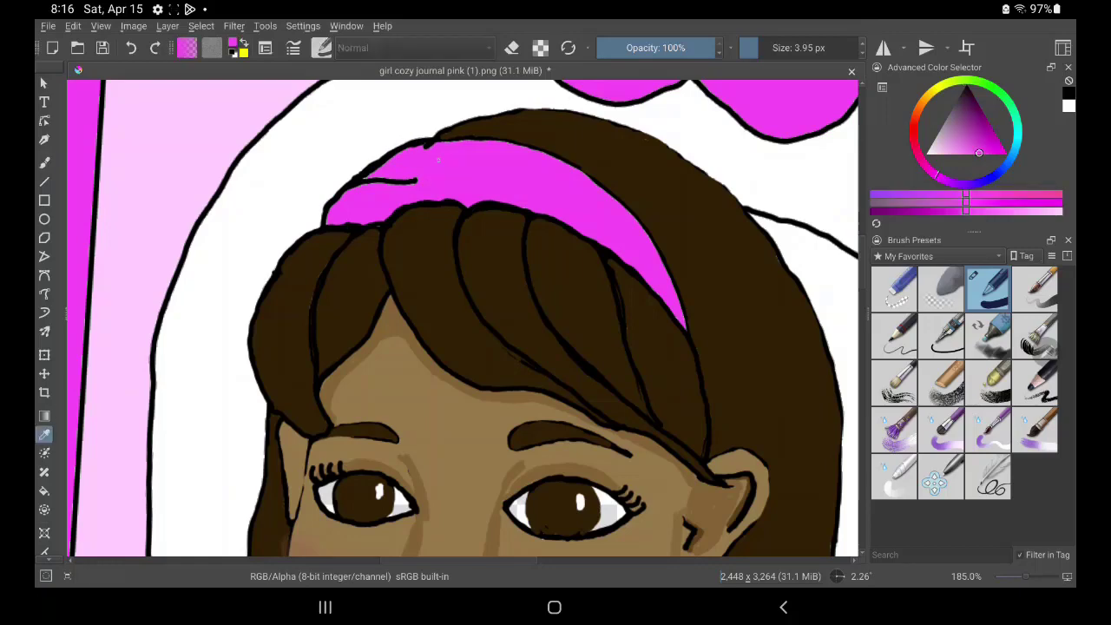
click(44, 163)
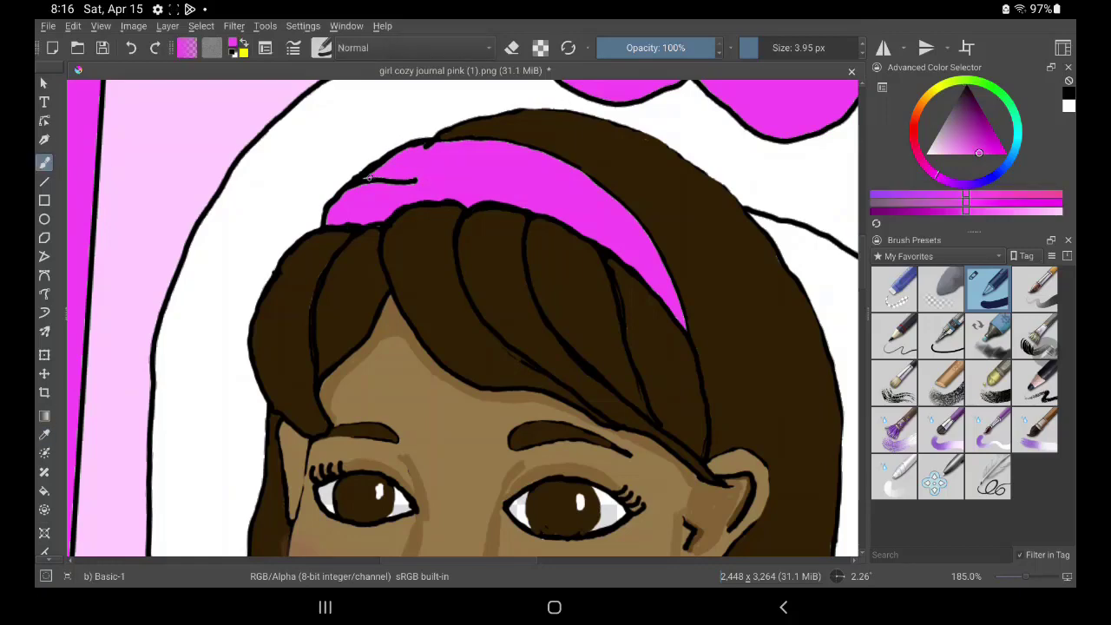
Paint magenta over the stray dark line and along the headband's lower edge
mouse_move(366, 177)
mouse_down()
mouse_move(427, 185)
mouse_move(377, 169)
mouse_up()
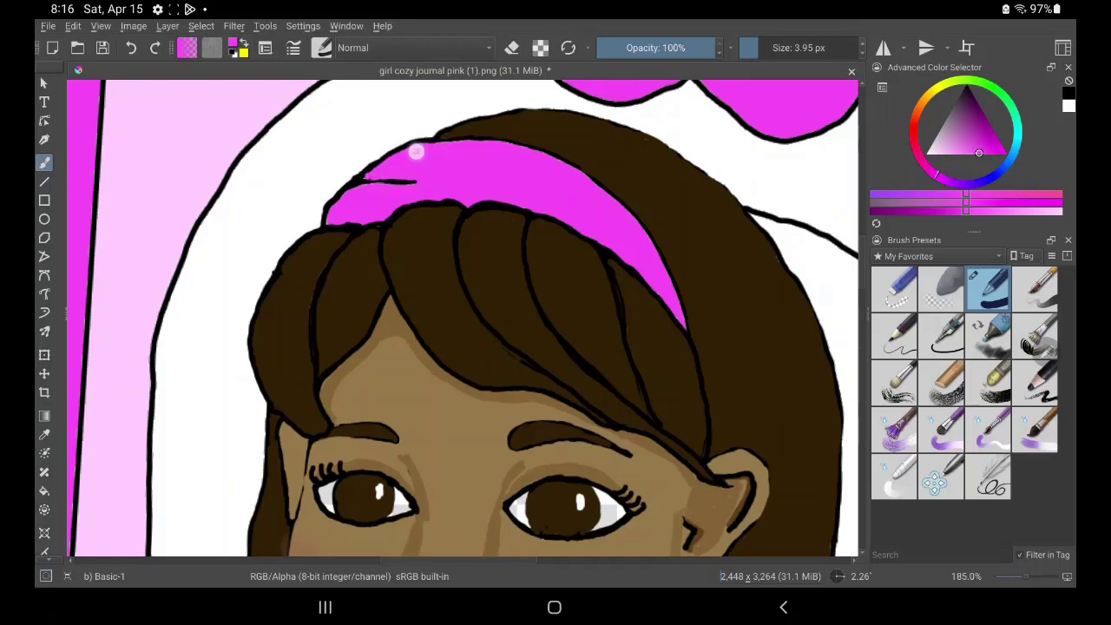
click(427, 155)
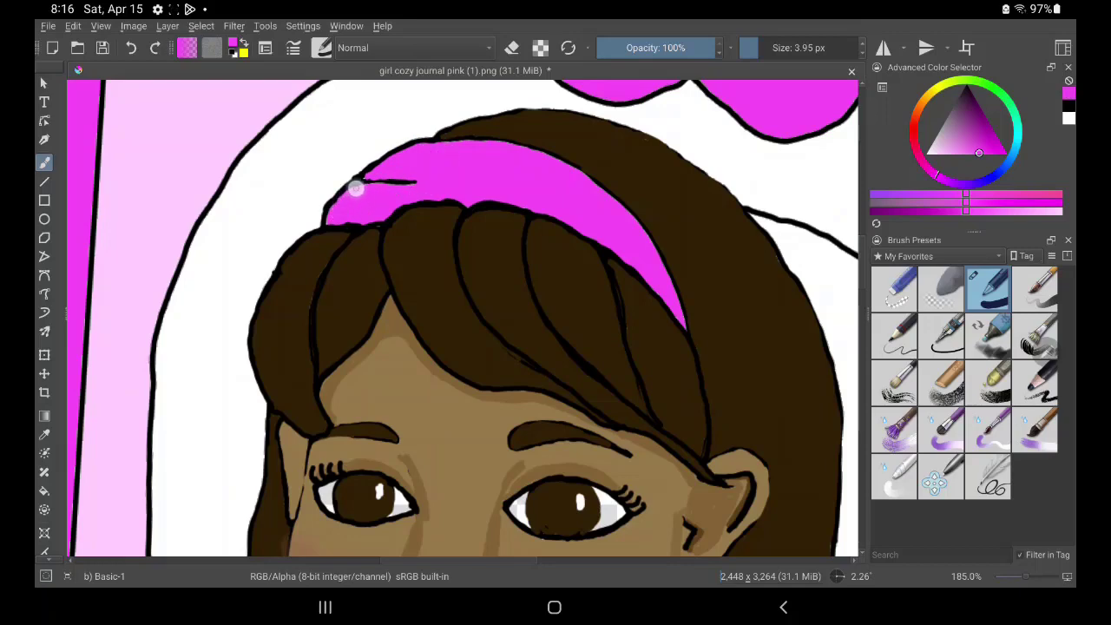
mouse_move(342, 213)
mouse_down()
mouse_move(495, 191)
mouse_move(619, 248)
mouse_up()
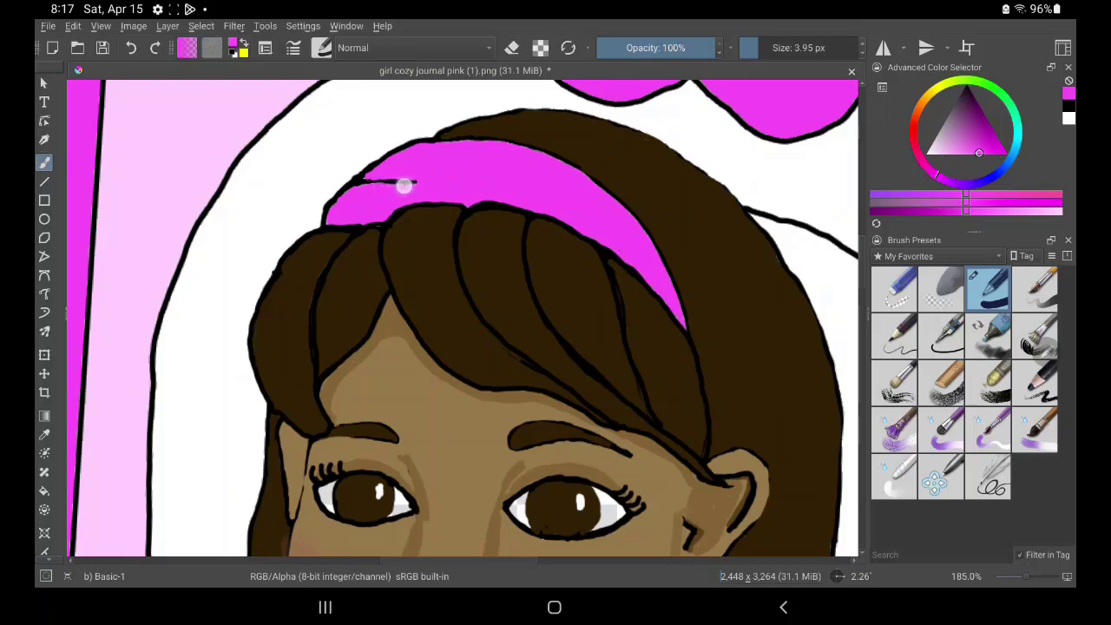
mouse_move(427, 181)
mouse_down()
mouse_move(384, 187)
mouse_move(424, 179)
mouse_up()
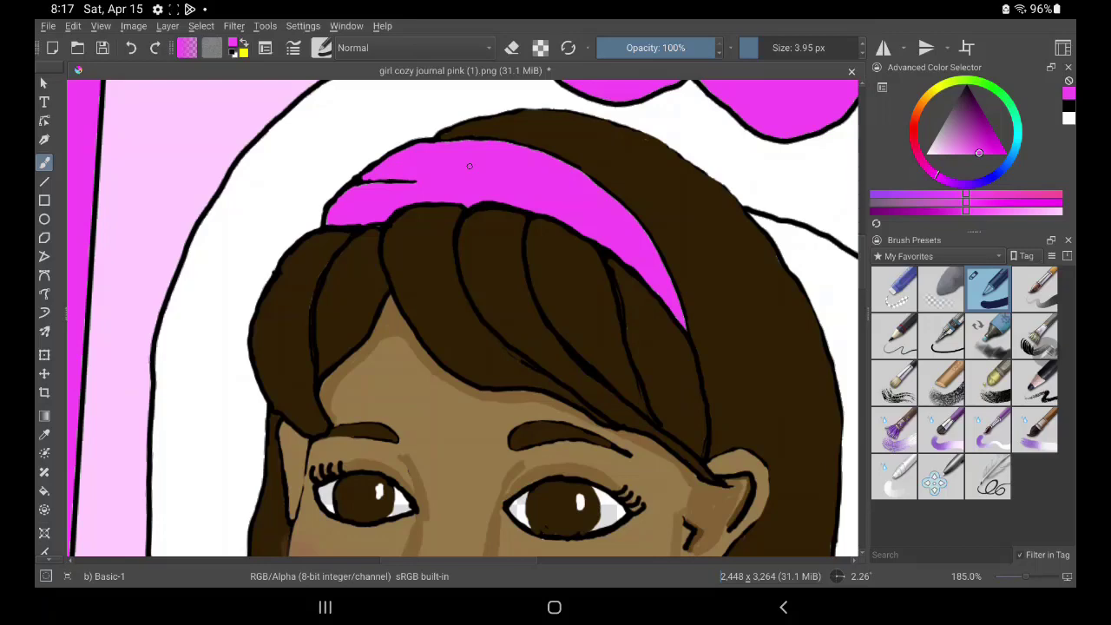
Reset the colour to black, try editing the brush Size field, and return to the freehand brush
key(d)
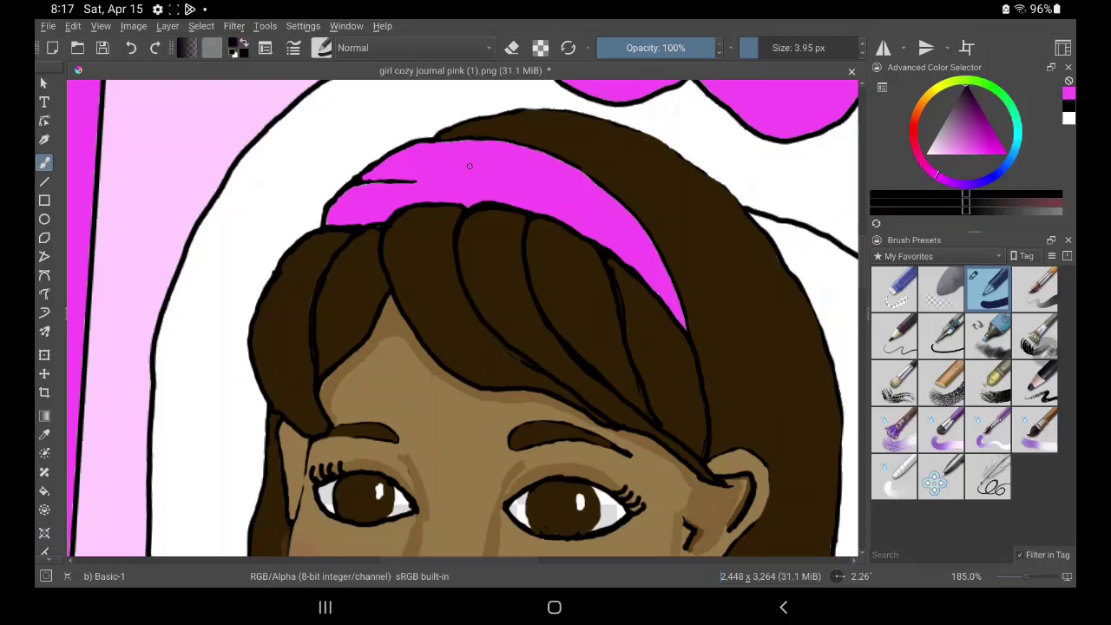
click(793, 48)
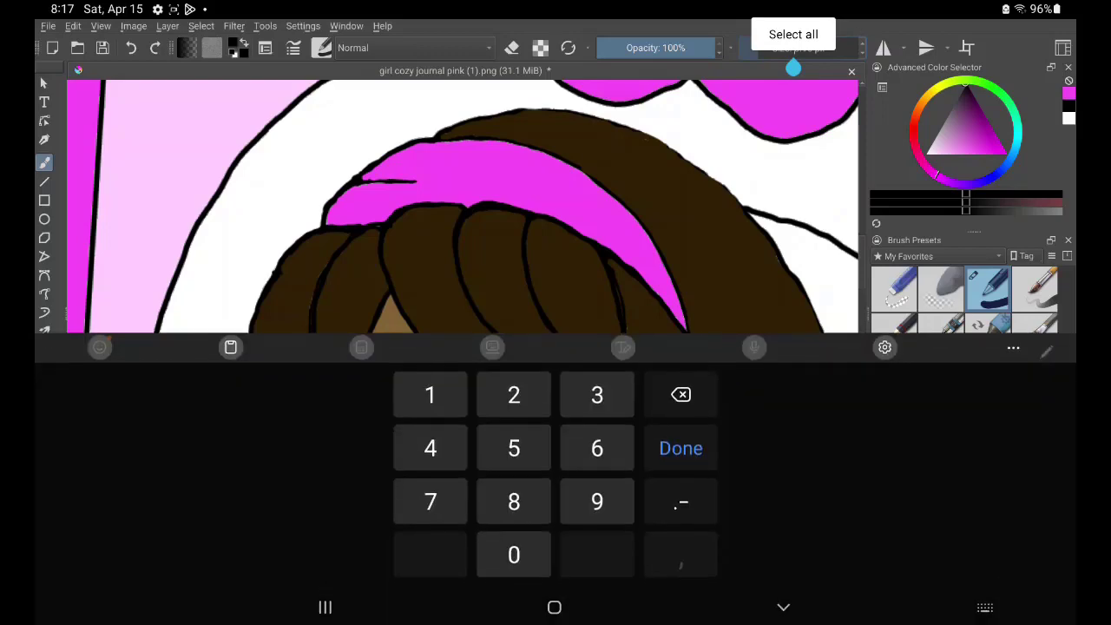
click(783, 607)
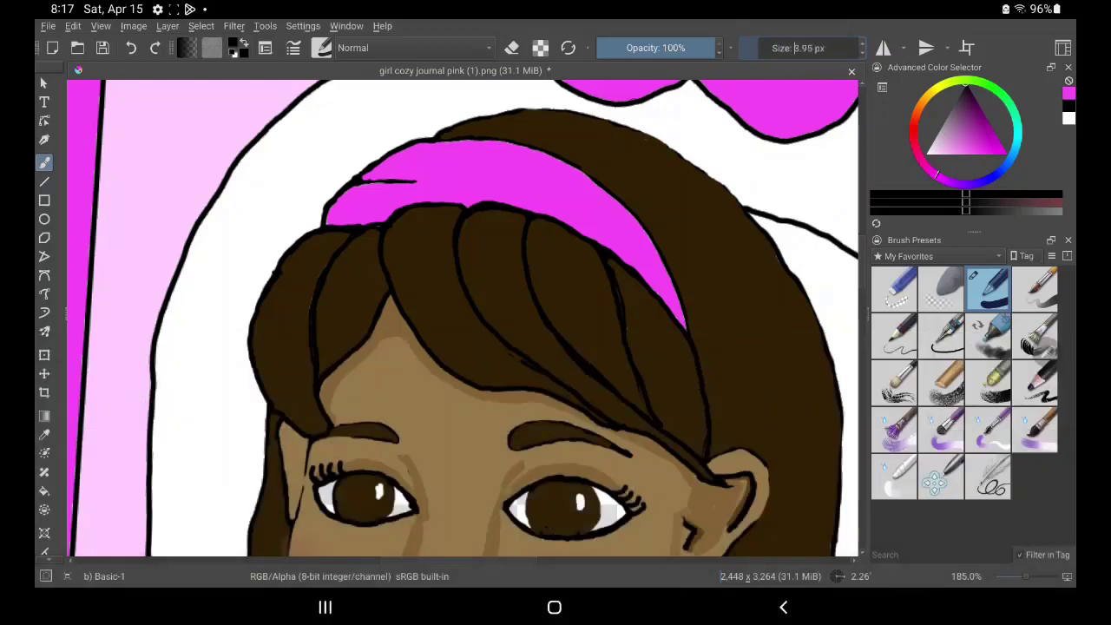
click(755, 48)
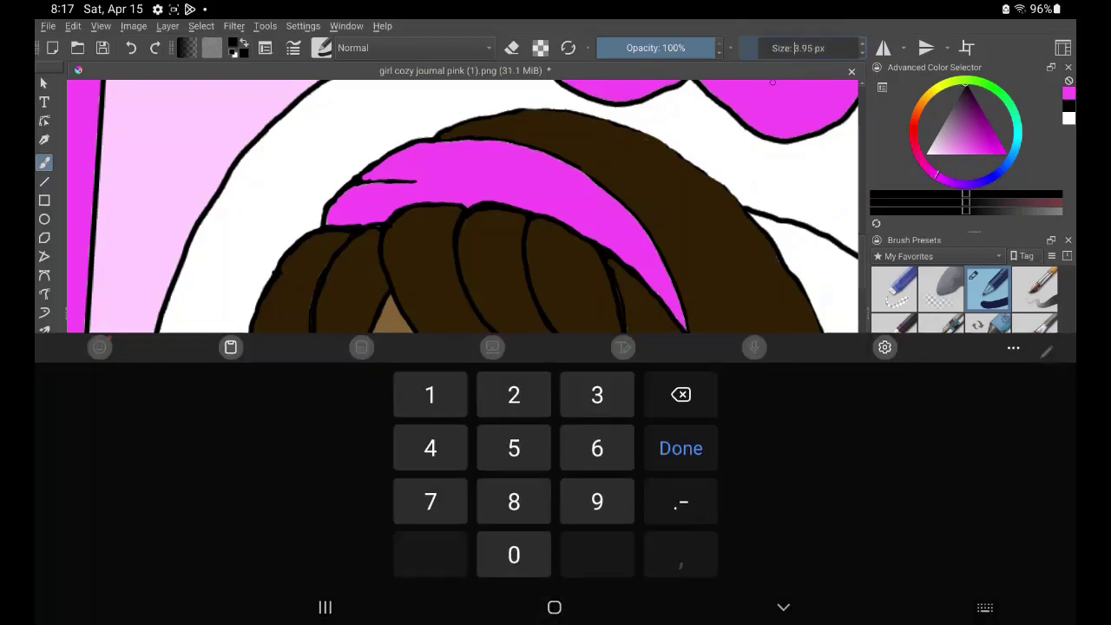
click(785, 609)
click(754, 47)
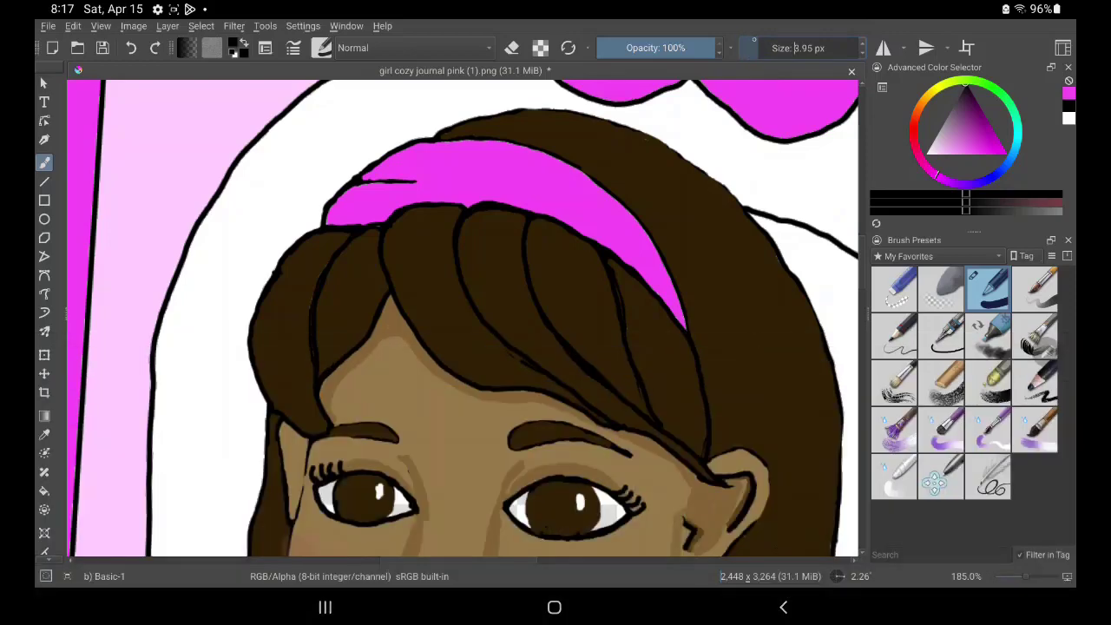
click(836, 46)
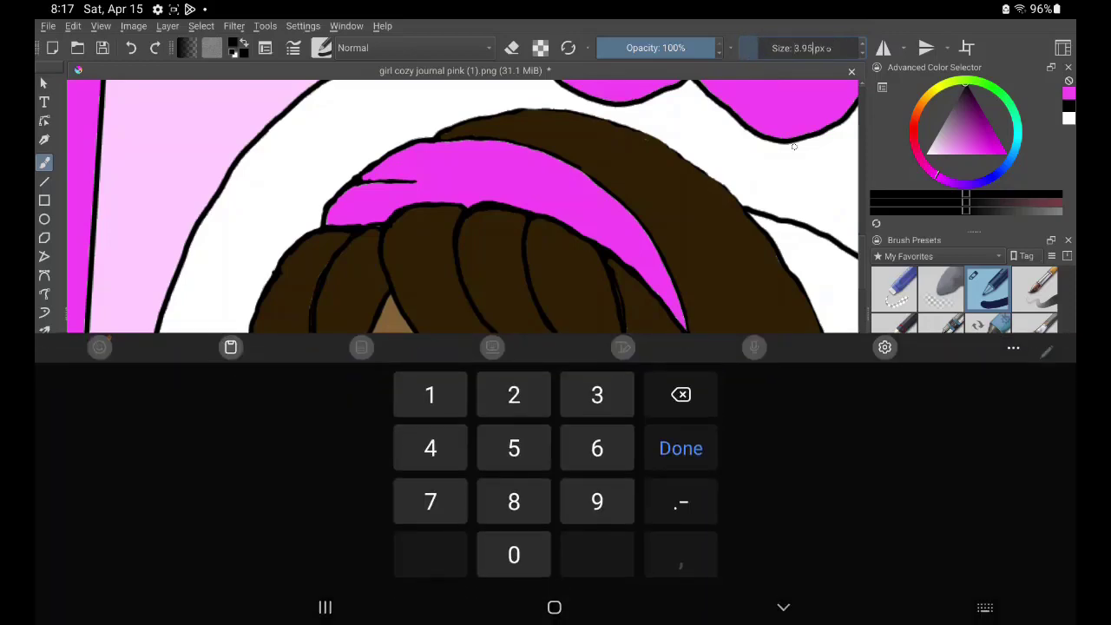
click(820, 48)
click(784, 607)
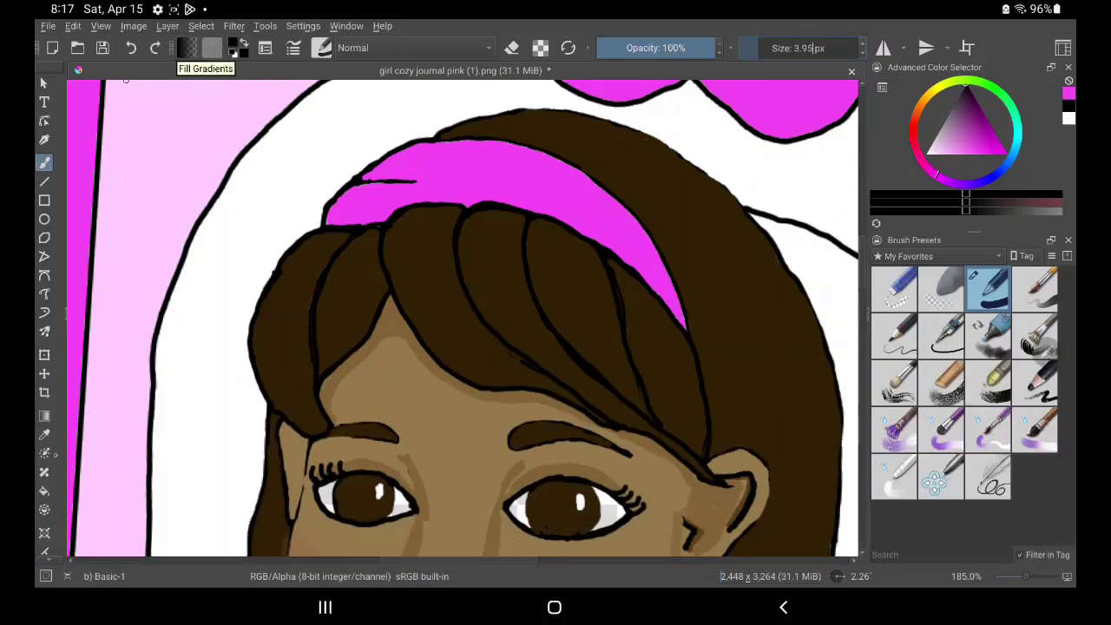
click(45, 434)
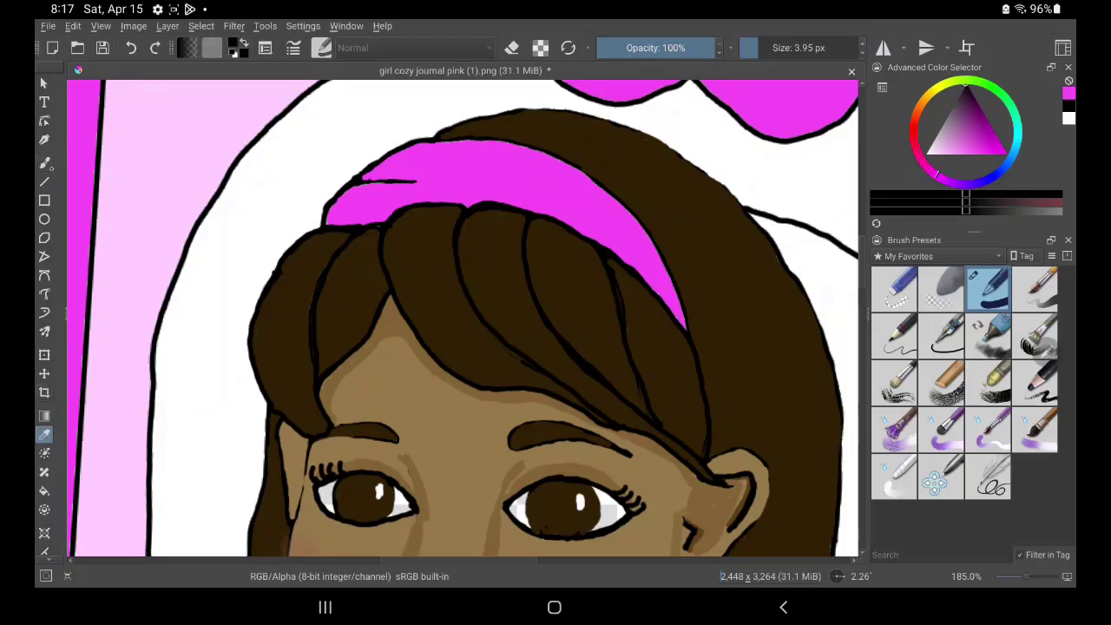
click(45, 162)
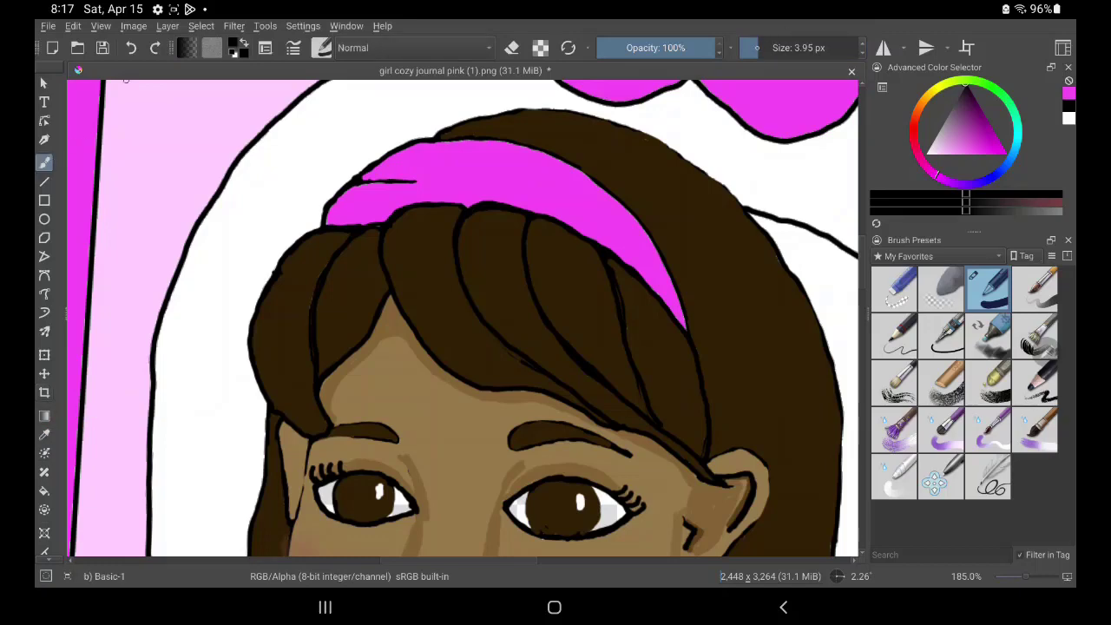
Shrink the brush to 0.64 px and draw thin strands down the left hair section
drag(760, 47, 752, 48)
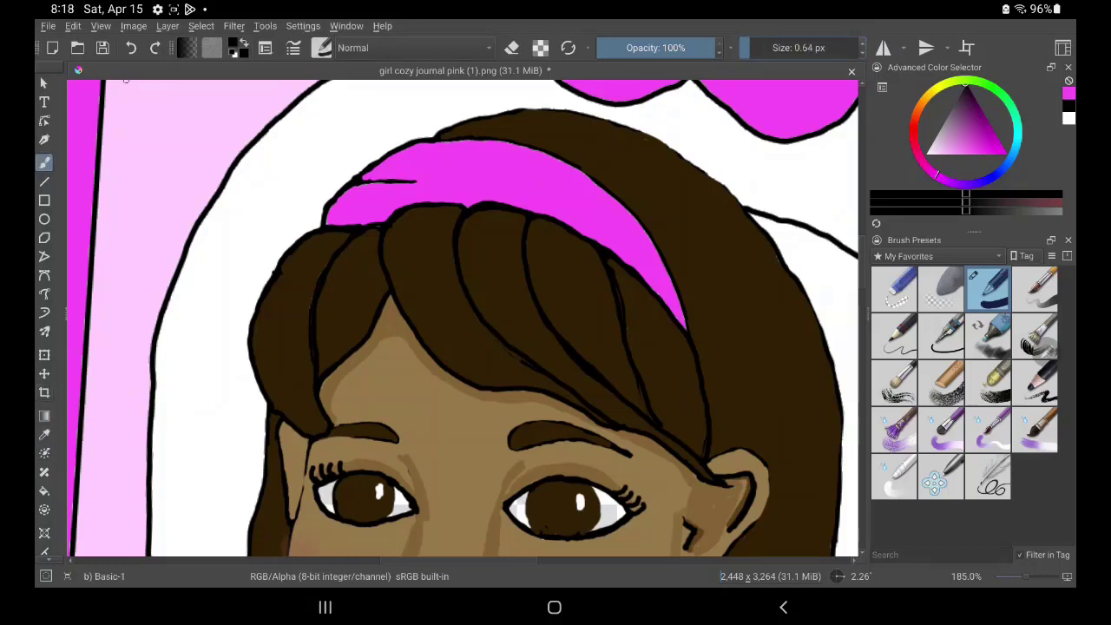
mouse_move(314, 236)
mouse_down()
mouse_move(287, 278)
mouse_move(289, 404)
mouse_up()
drag(302, 242, 278, 397)
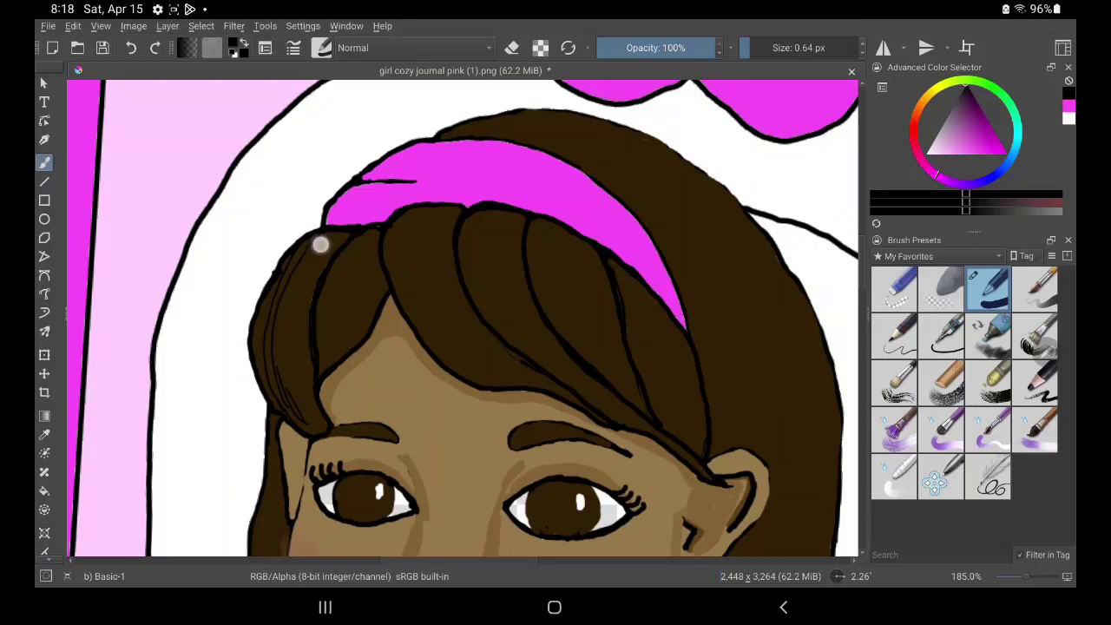
drag(318, 240, 290, 408)
drag(324, 248, 306, 425)
drag(308, 280, 319, 424)
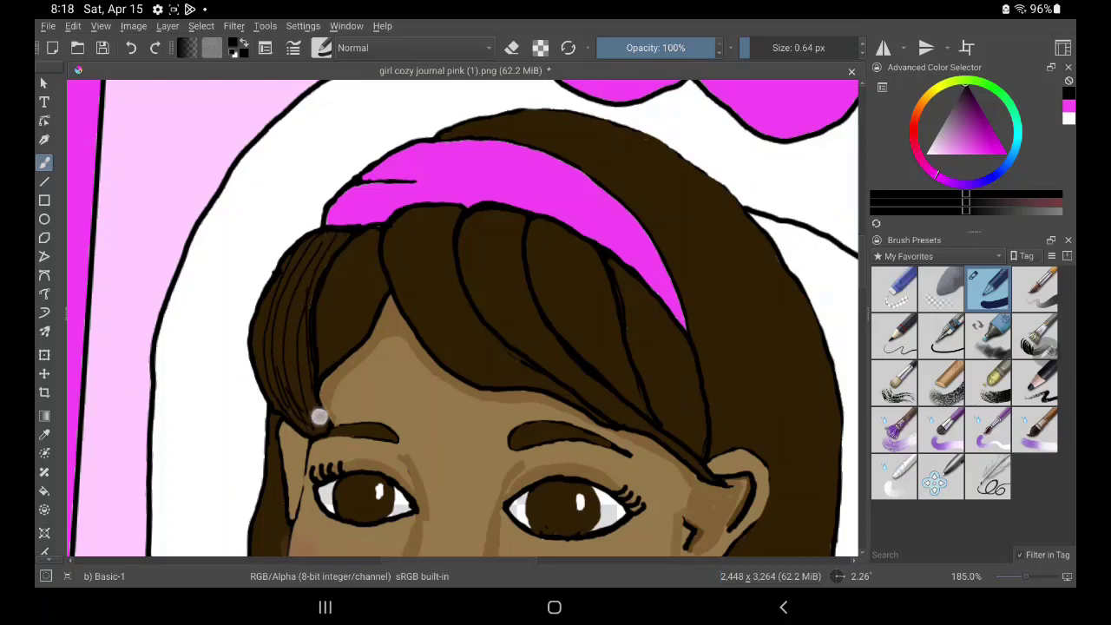
drag(283, 274, 284, 395)
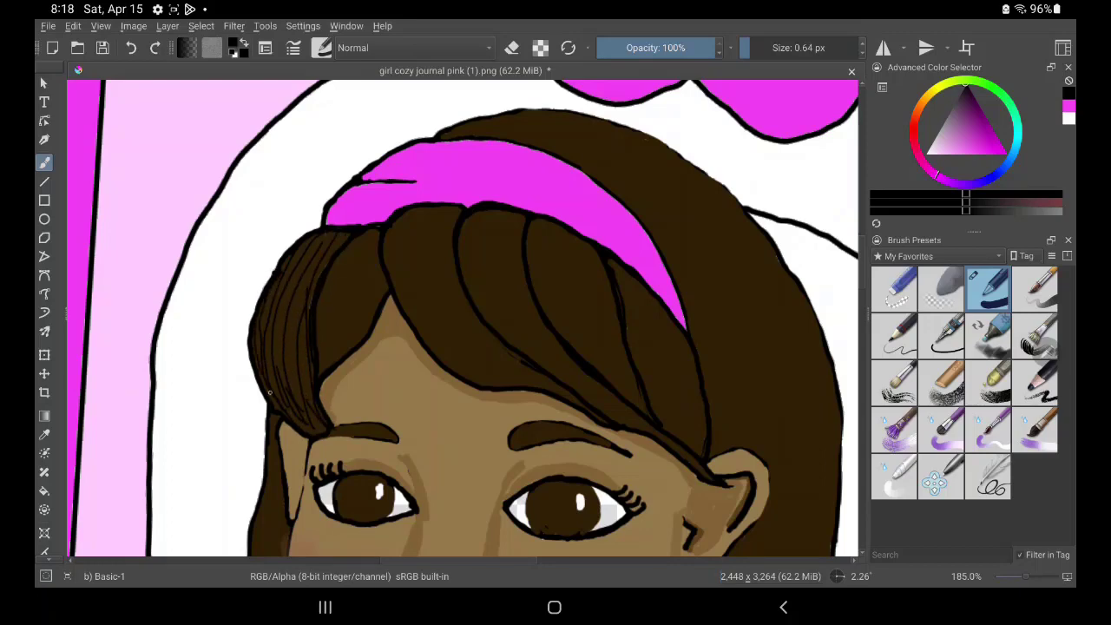
drag(292, 278, 283, 331)
mouse_move(314, 248)
mouse_down()
mouse_move(294, 400)
mouse_move(285, 351)
mouse_move(304, 291)
mouse_move(317, 403)
mouse_up()
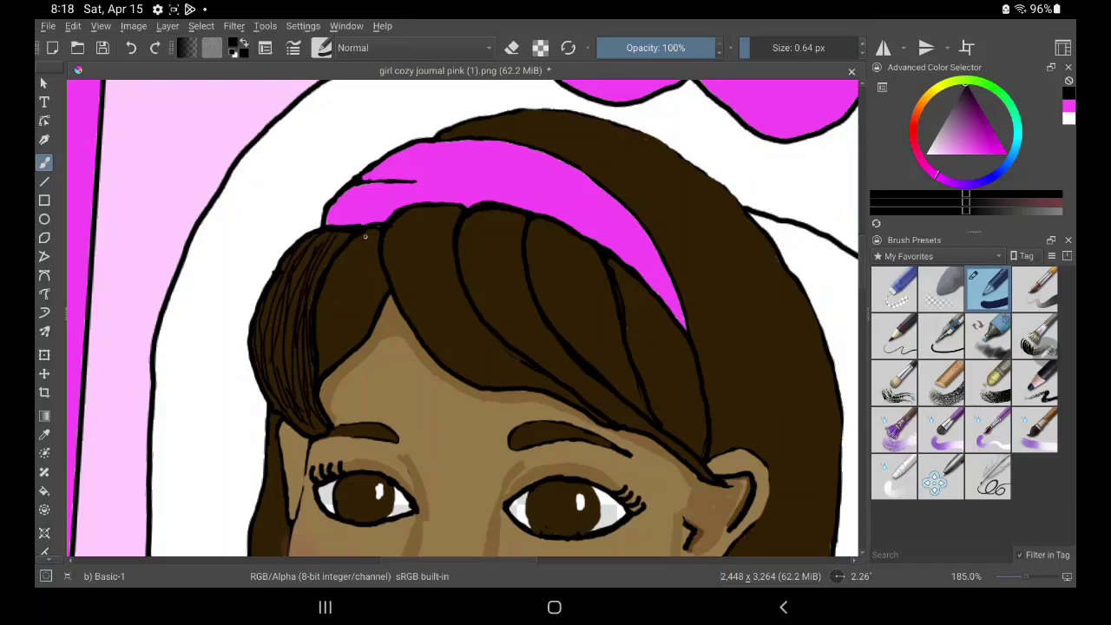
mouse_move(363, 241)
mouse_down()
mouse_move(331, 359)
mouse_move(342, 339)
mouse_move(337, 347)
mouse_move(356, 339)
mouse_up()
drag(381, 264, 353, 345)
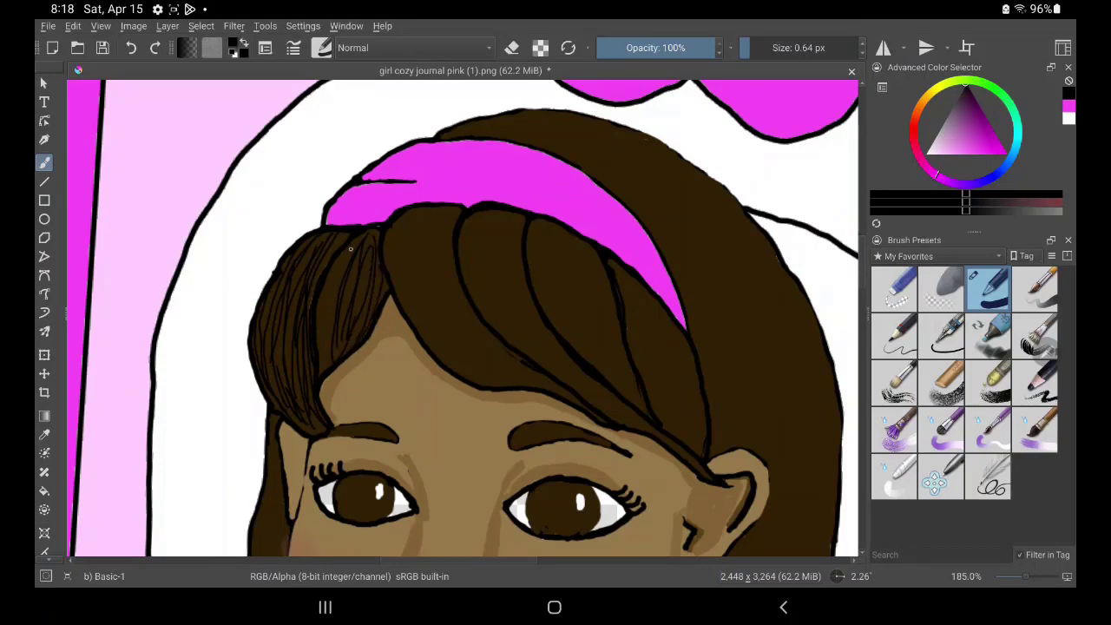
mouse_move(348, 245)
mouse_down()
mouse_move(328, 323)
mouse_move(340, 304)
mouse_move(354, 345)
mouse_up()
drag(339, 300, 322, 359)
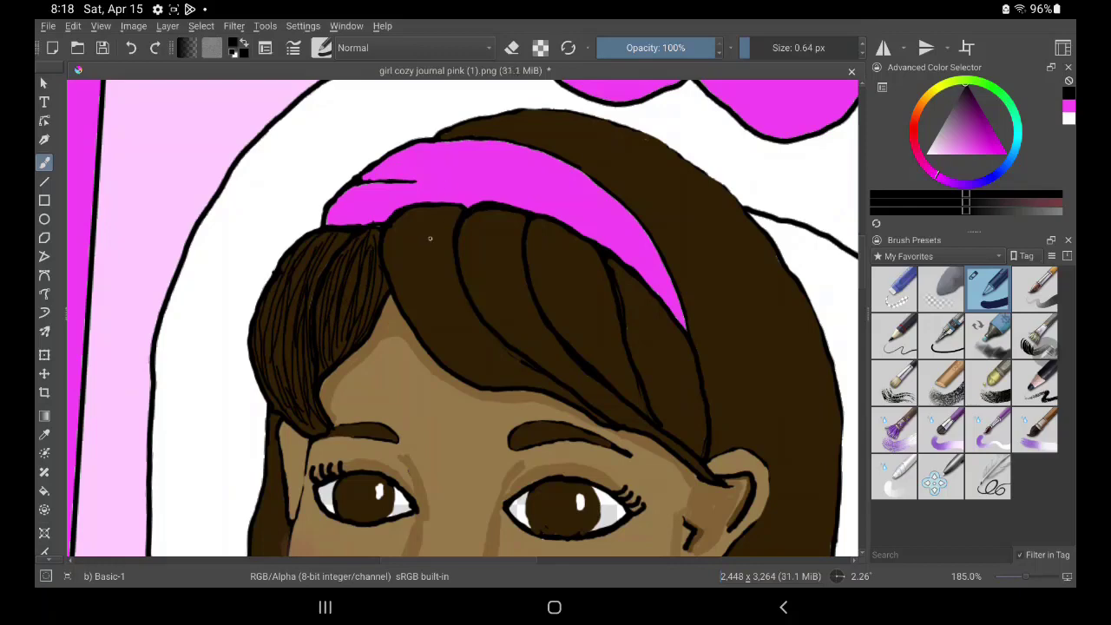
Fill the middle bangs below the headband with fine strands toward the forehead
drag(403, 222, 503, 379)
drag(424, 228, 492, 370)
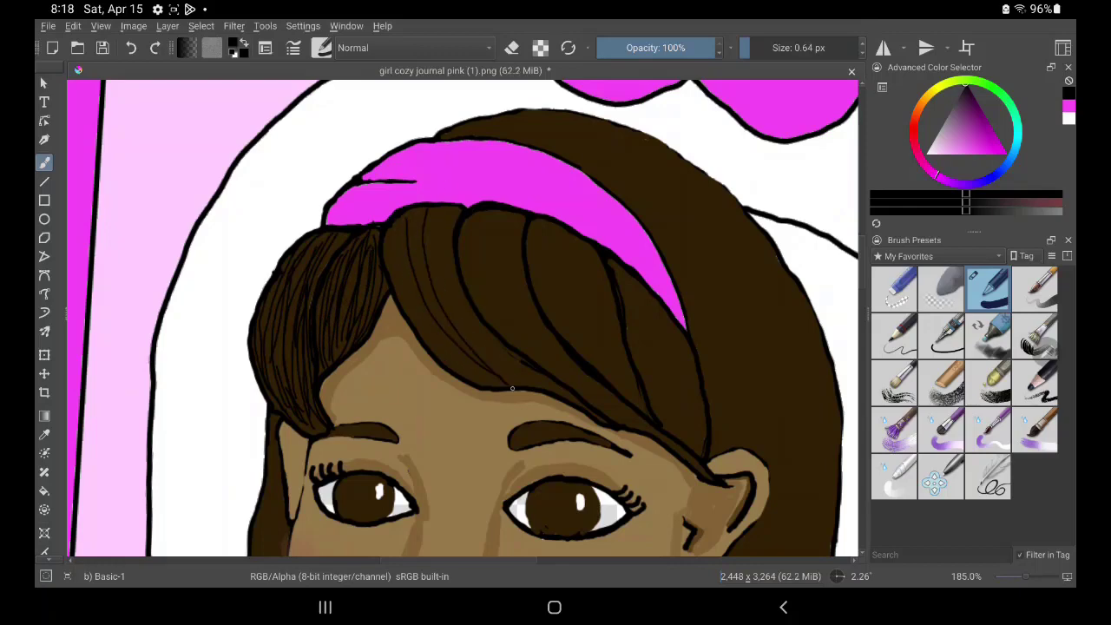
drag(406, 222, 469, 354)
drag(424, 203, 413, 283)
mouse_move(397, 236)
mouse_down()
mouse_move(479, 380)
mouse_move(415, 321)
mouse_move(390, 267)
mouse_move(395, 282)
mouse_up()
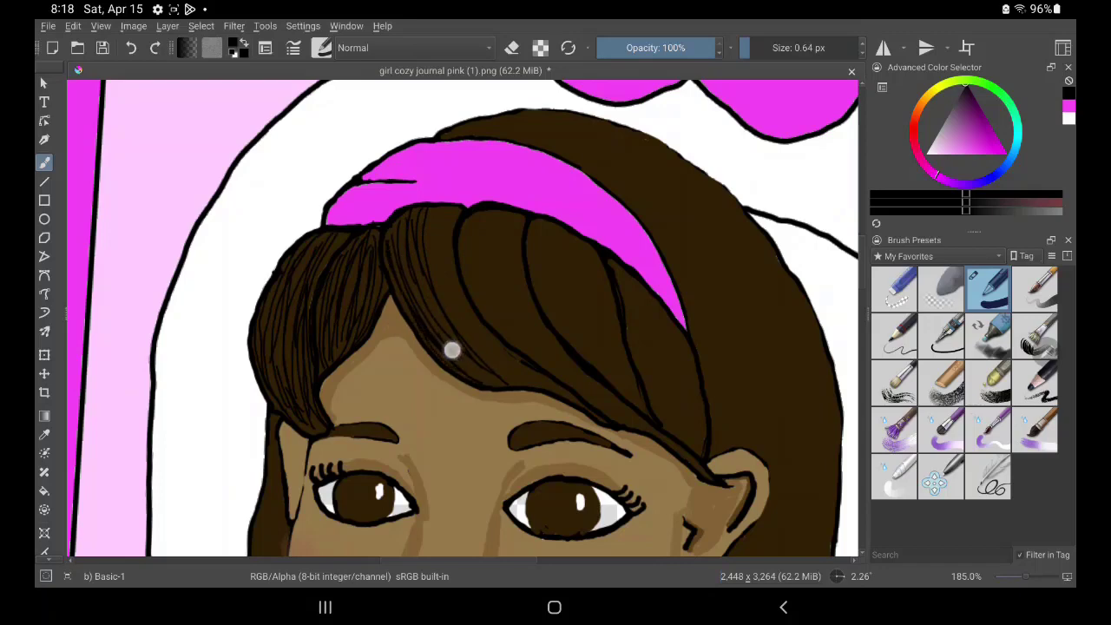
drag(451, 349, 498, 379)
drag(413, 249, 458, 343)
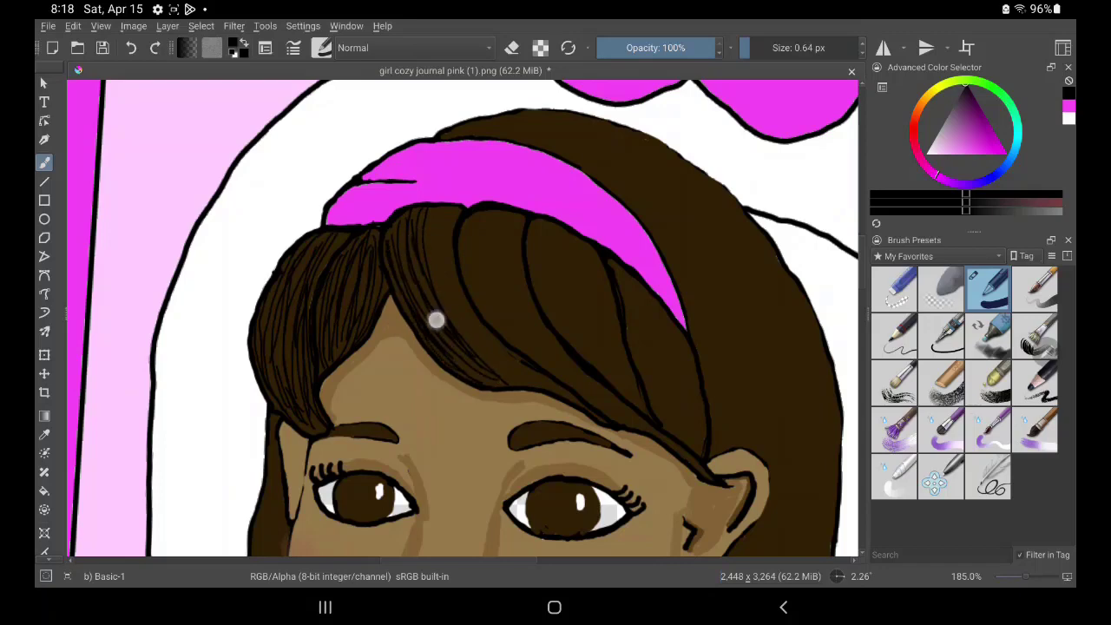
drag(401, 247, 424, 300)
mouse_move(409, 217)
mouse_down()
mouse_move(392, 249)
mouse_move(440, 304)
mouse_up()
mouse_move(427, 224)
mouse_down()
mouse_move(507, 371)
mouse_move(545, 384)
mouse_up()
drag(480, 340, 545, 384)
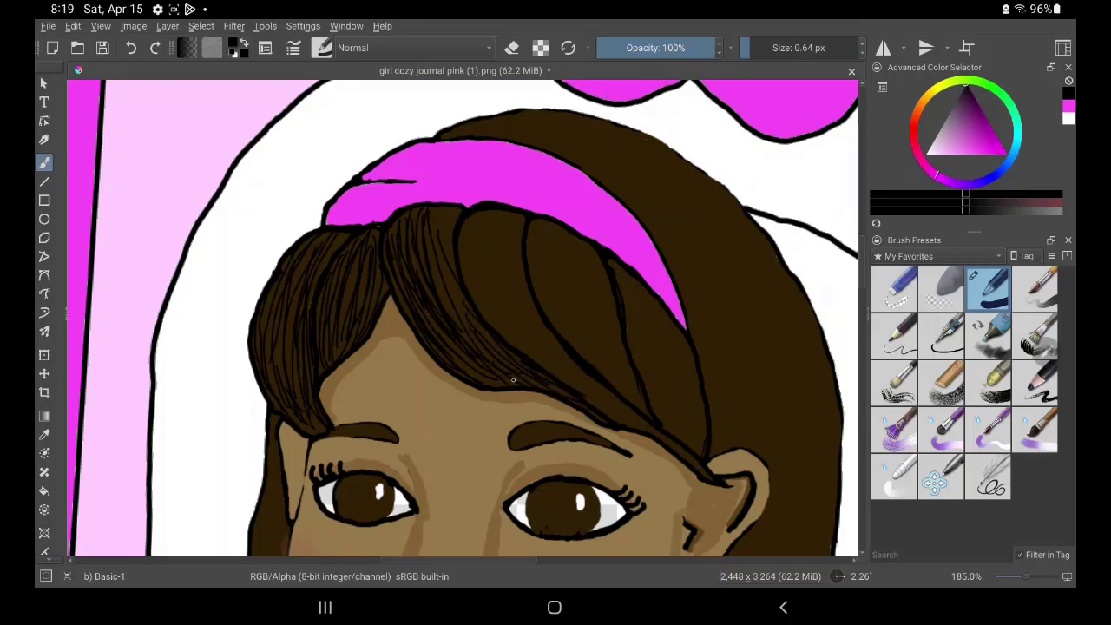
mouse_move(443, 207)
mouse_down()
mouse_move(444, 299)
mouse_move(446, 250)
mouse_up()
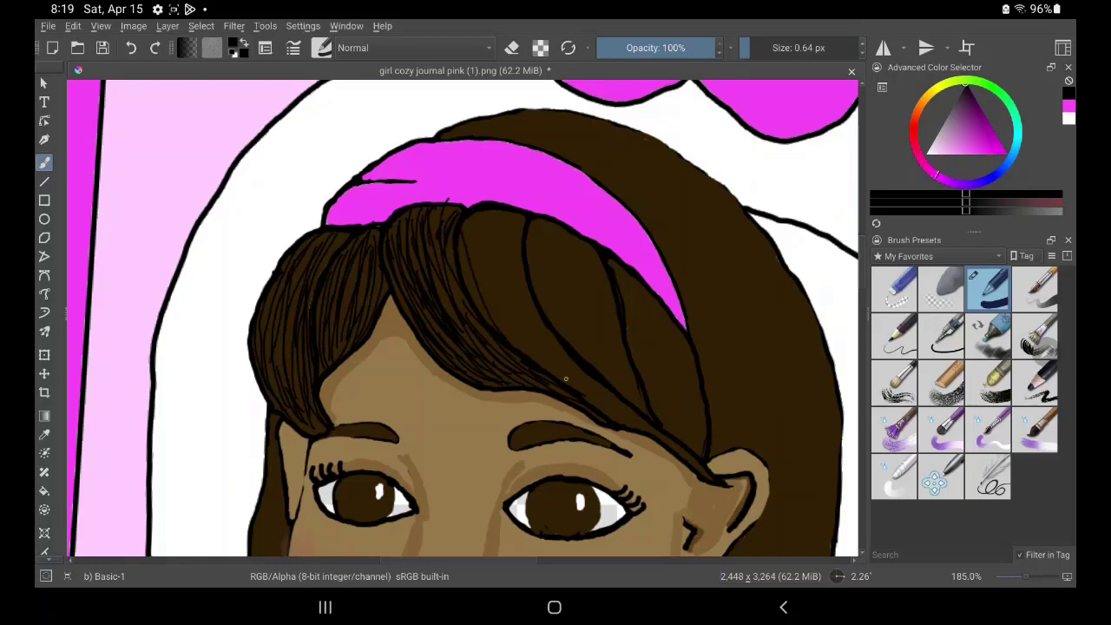
Add fine strands sweeping across the centre and right bangs toward the brow
mouse_move(488, 245)
mouse_down()
mouse_move(596, 396)
mouse_move(623, 404)
mouse_up()
drag(512, 293, 607, 393)
drag(538, 325, 595, 388)
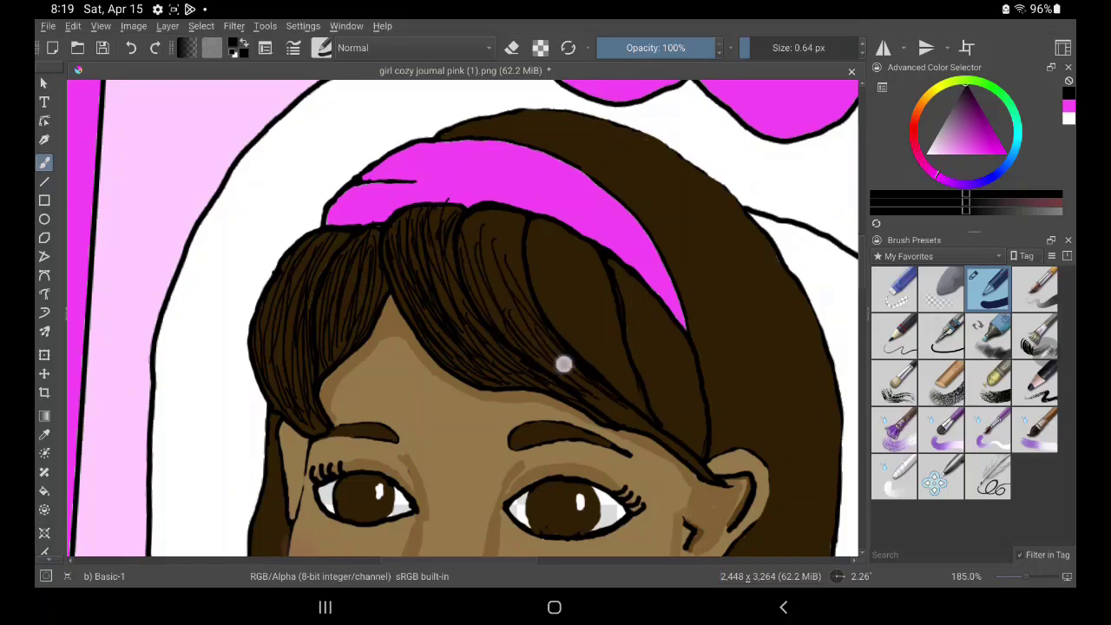
drag(555, 356, 647, 424)
drag(595, 399, 665, 437)
drag(719, 478, 676, 448)
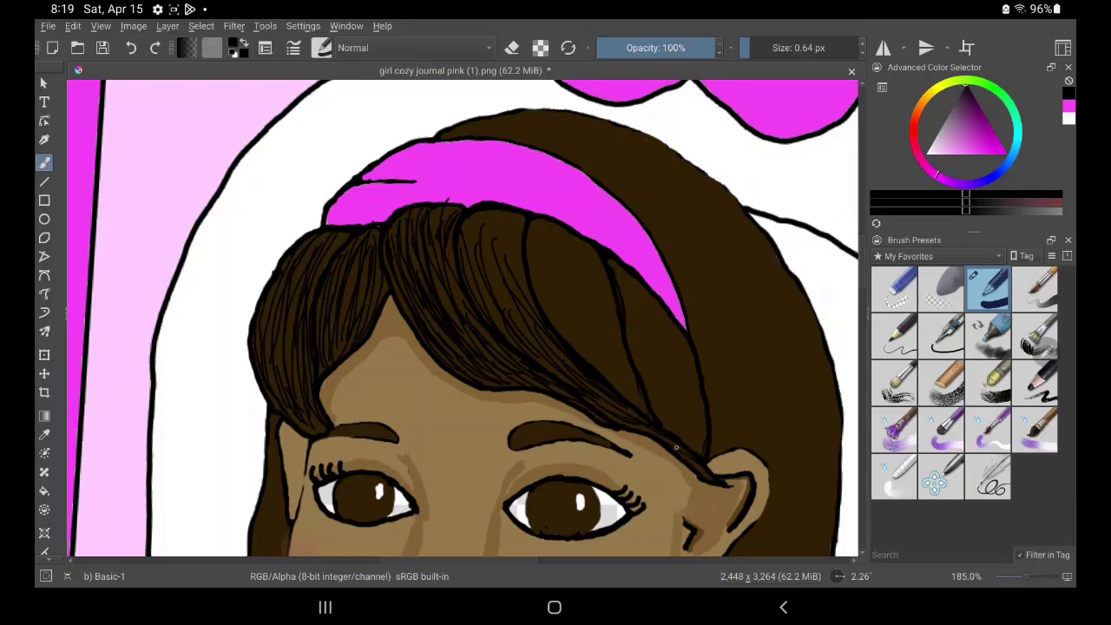
mouse_move(499, 232)
mouse_down()
mouse_move(519, 317)
mouse_move(506, 295)
mouse_move(521, 282)
mouse_move(505, 216)
mouse_move(479, 285)
mouse_up()
drag(473, 215, 484, 314)
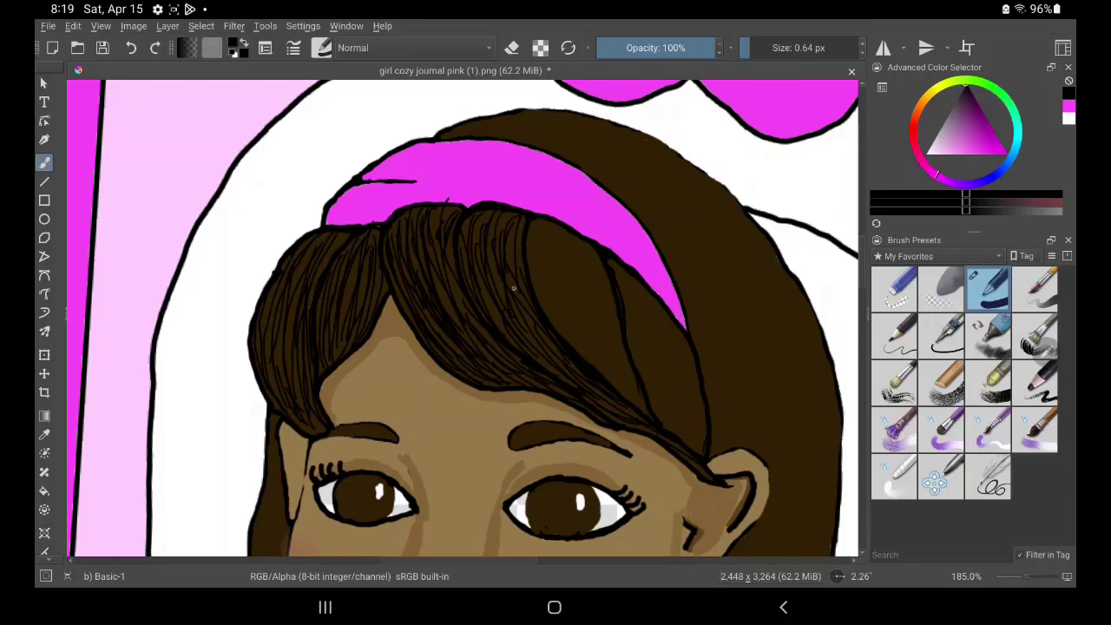
drag(514, 221, 514, 278)
drag(540, 232, 564, 336)
mouse_move(533, 261)
mouse_down()
mouse_move(542, 323)
mouse_move(551, 306)
mouse_move(577, 347)
mouse_up()
mouse_move(556, 243)
mouse_down()
mouse_move(566, 314)
mouse_move(620, 382)
mouse_up()
drag(573, 280, 625, 373)
drag(578, 254, 635, 382)
drag(596, 276, 627, 389)
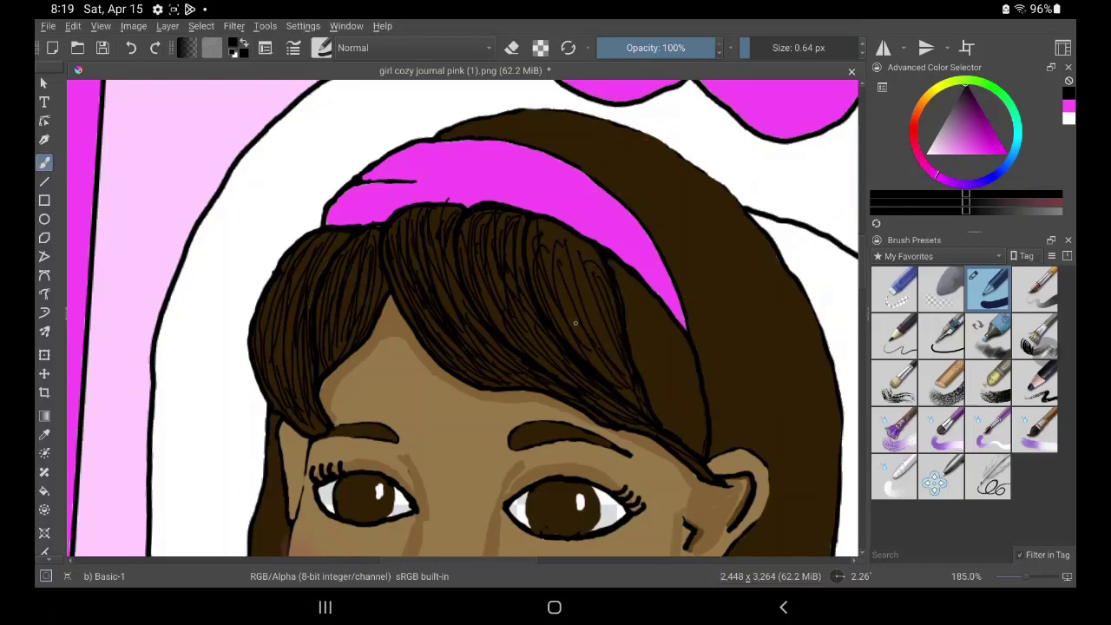
mouse_move(567, 260)
mouse_down()
mouse_move(611, 360)
mouse_move(571, 312)
mouse_up()
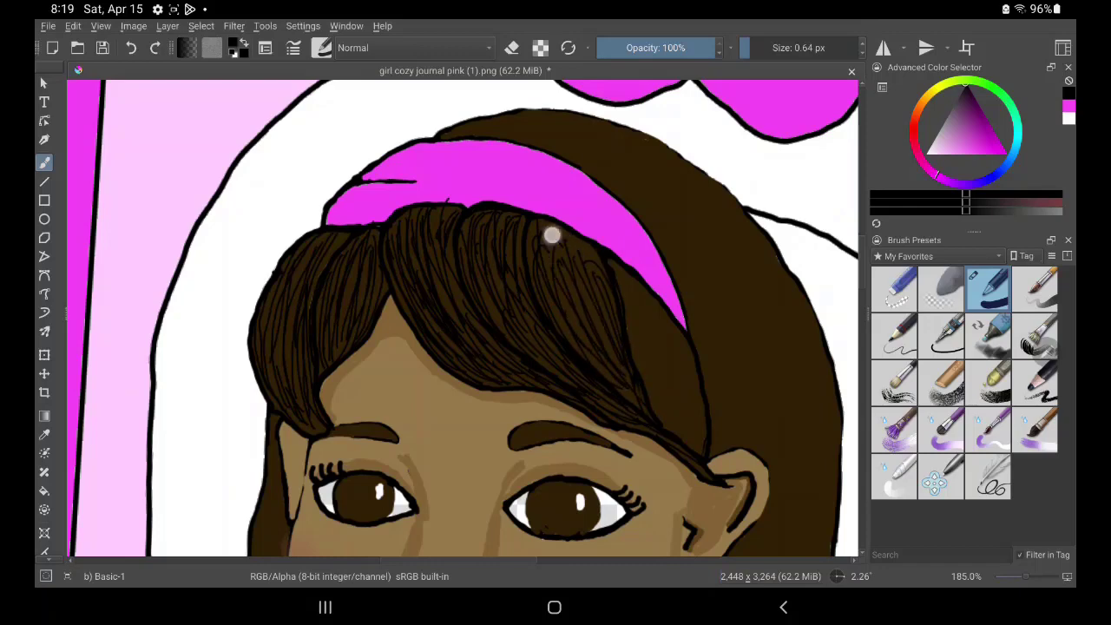
drag(551, 233, 562, 285)
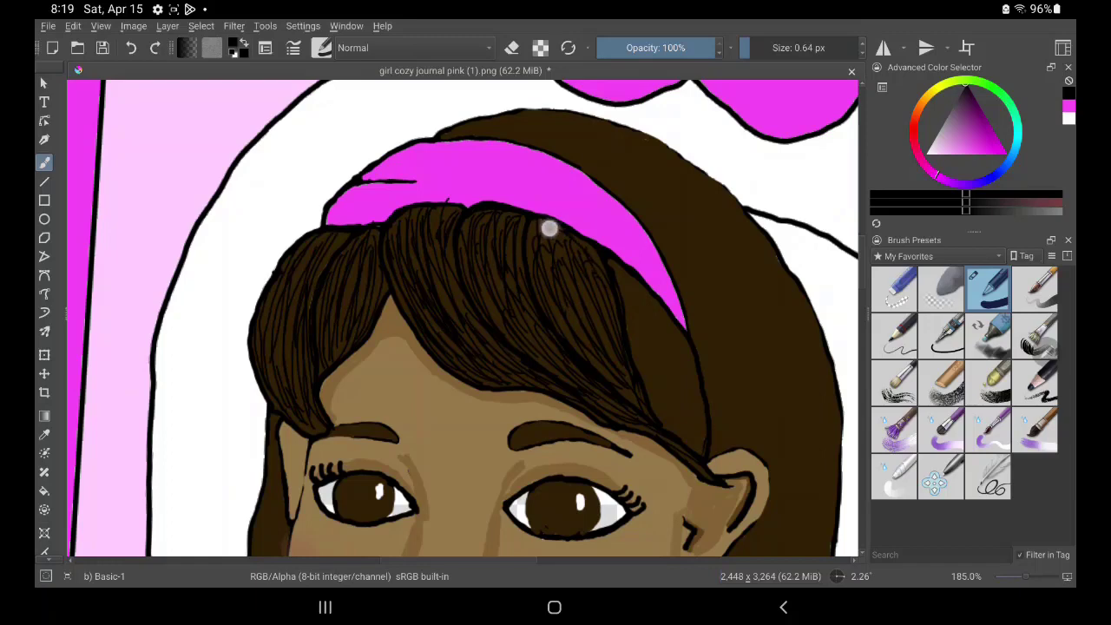
mouse_move(551, 227)
mouse_down()
mouse_move(566, 285)
mouse_move(544, 297)
mouse_move(553, 309)
mouse_up()
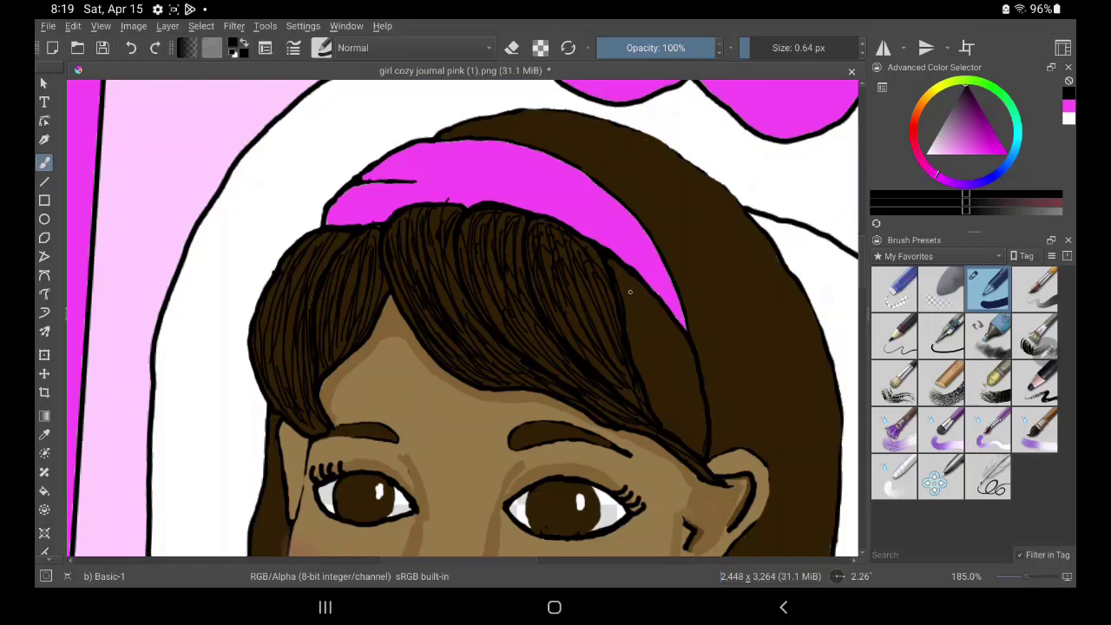
Add fine strands down the right side of the bangs near the ear
drag(635, 301, 684, 429)
drag(665, 328, 698, 451)
mouse_move(681, 347)
mouse_down()
mouse_move(703, 438)
mouse_move(698, 370)
mouse_up()
drag(666, 321, 693, 369)
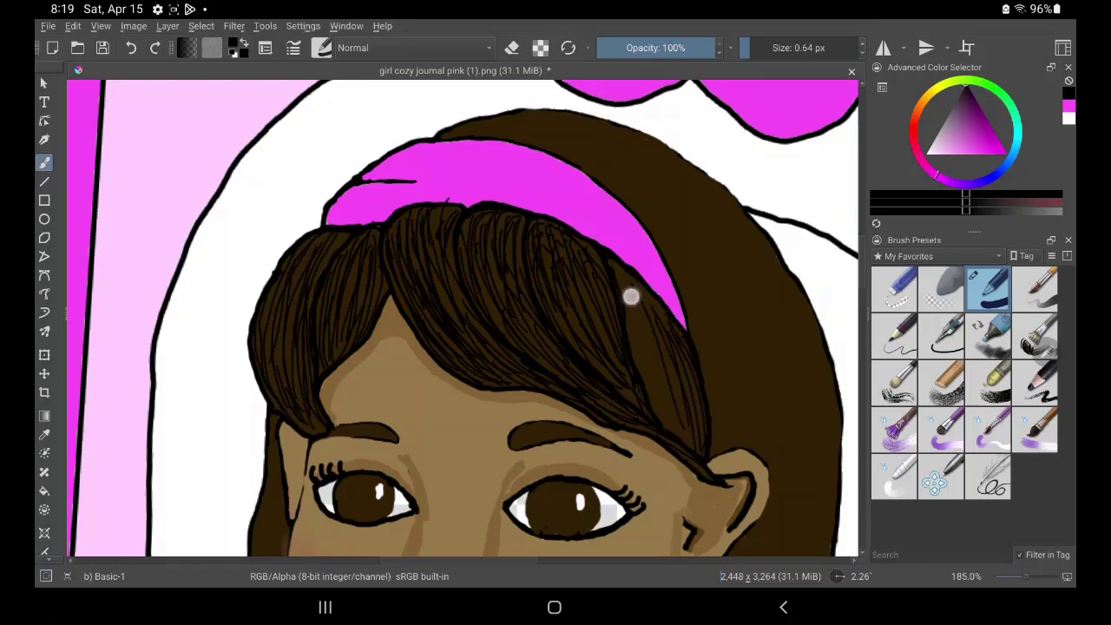
drag(631, 296, 668, 391)
mouse_move(635, 323)
mouse_down()
mouse_move(684, 441)
mouse_move(674, 432)
mouse_up()
drag(633, 349, 665, 427)
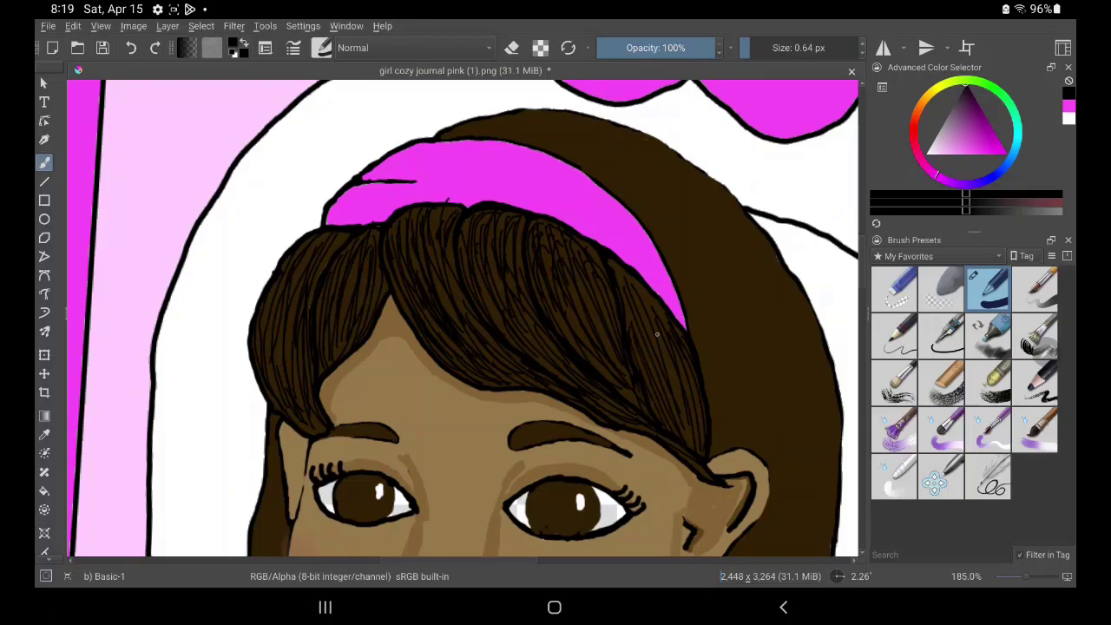
drag(671, 353, 691, 437)
drag(434, 347, 525, 247)
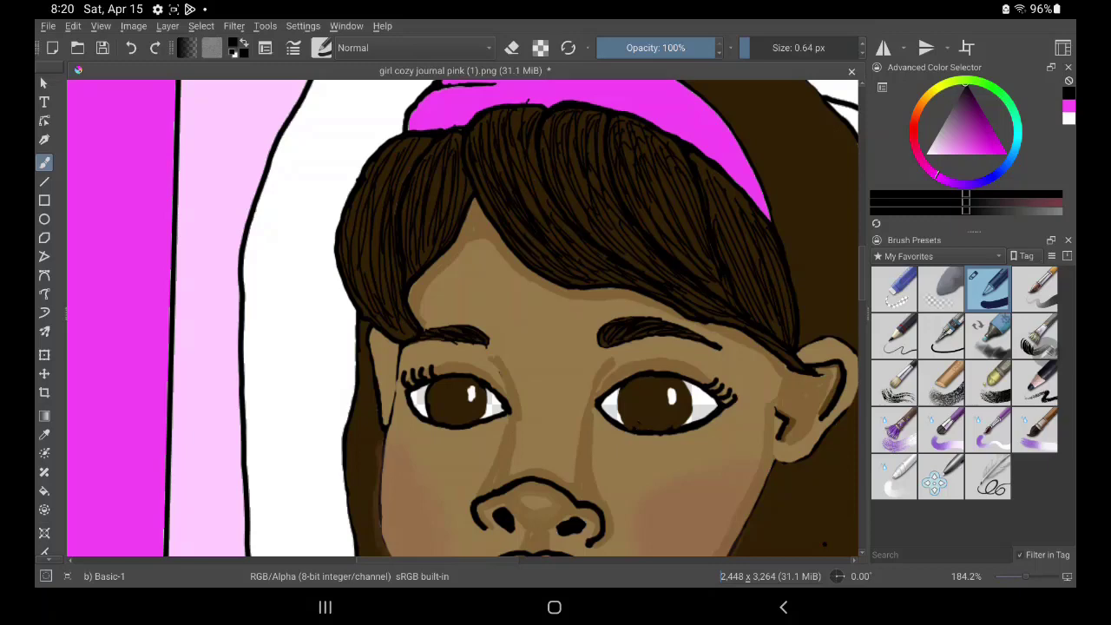
Paint thin dark strands down the hair along the left edge of the face
drag(725, 464, 744, 285)
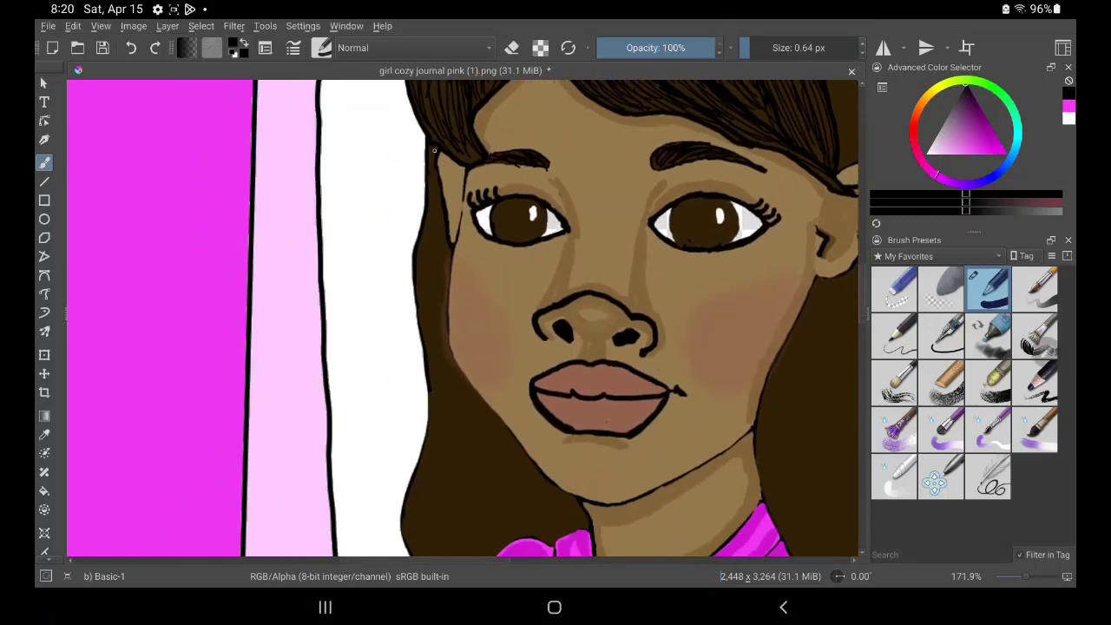
drag(435, 204, 420, 347)
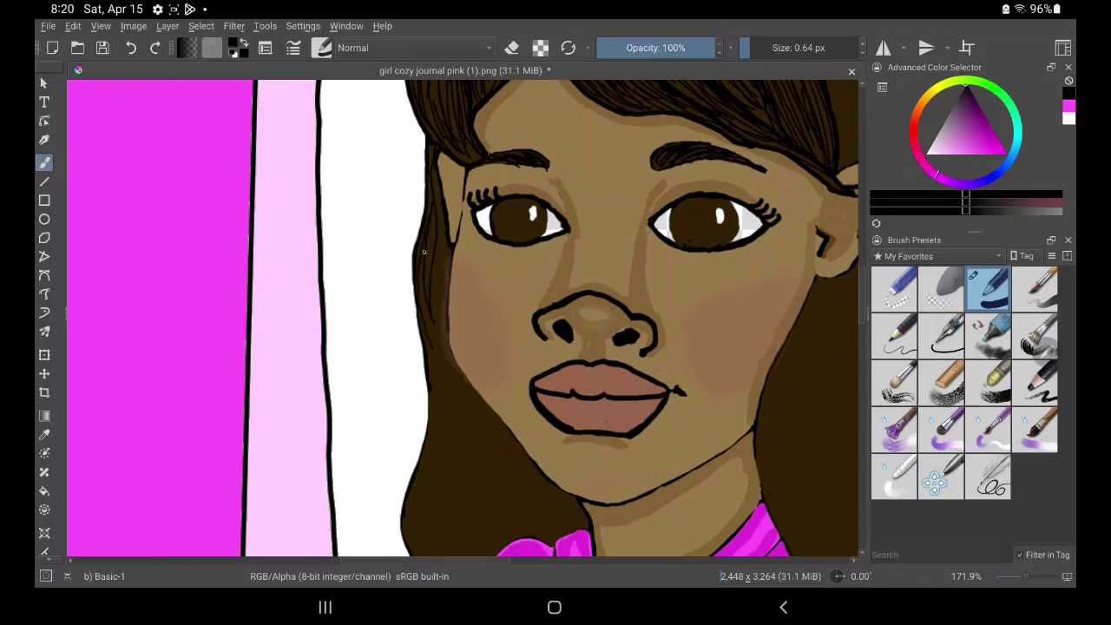
drag(434, 274, 444, 412)
drag(441, 245, 436, 340)
drag(447, 213, 442, 316)
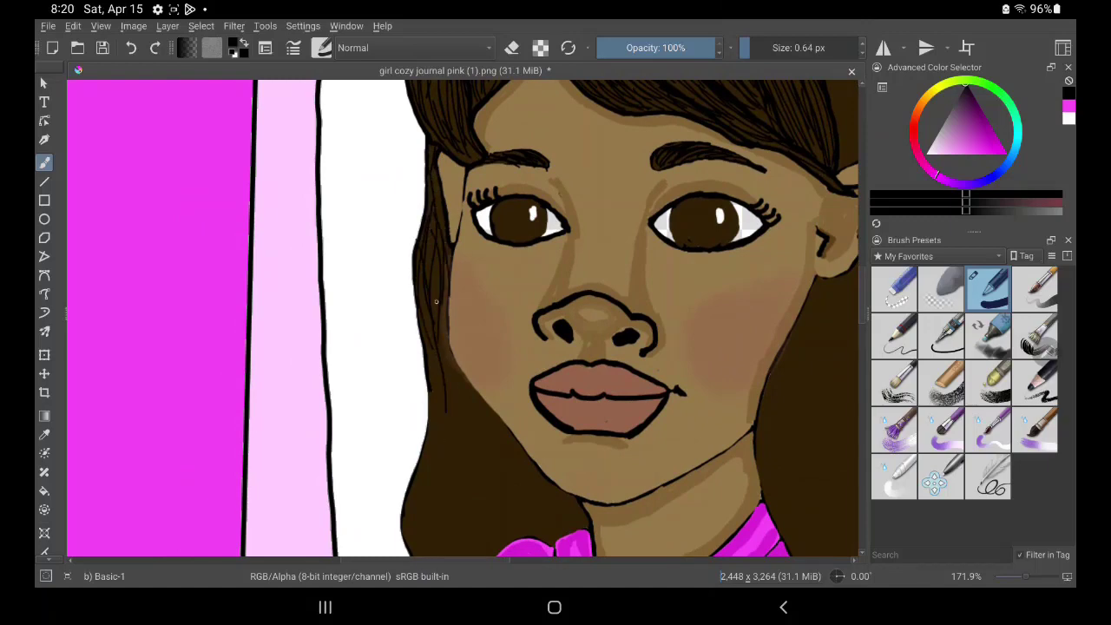
mouse_move(437, 235)
mouse_down()
mouse_move(425, 305)
mouse_move(439, 378)
mouse_up()
drag(438, 266, 444, 482)
drag(431, 330, 467, 484)
drag(444, 375, 449, 486)
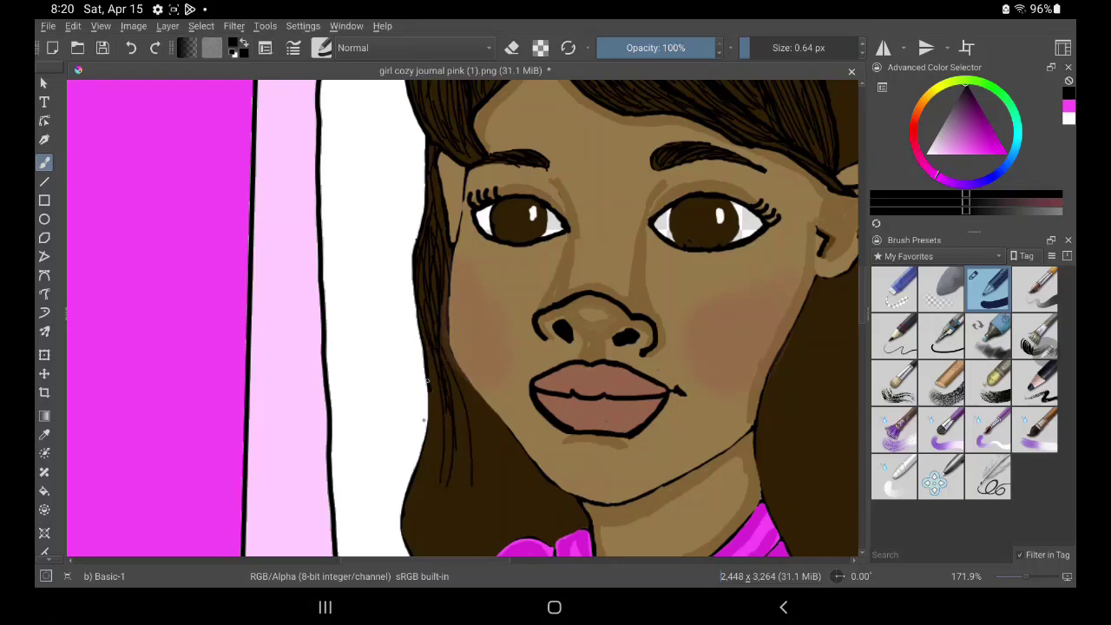
mouse_move(425, 396)
mouse_down()
mouse_move(440, 481)
mouse_move(434, 547)
mouse_up()
drag(443, 424, 456, 553)
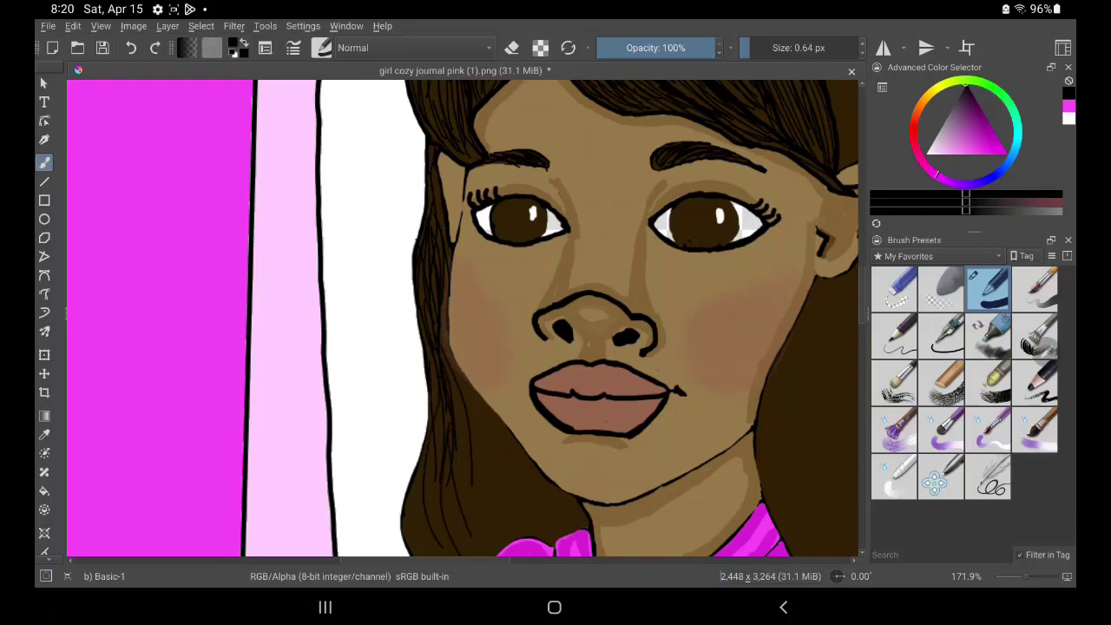
Add more dark strands to the hair along the jaw's left edge
drag(774, 473, 769, 350)
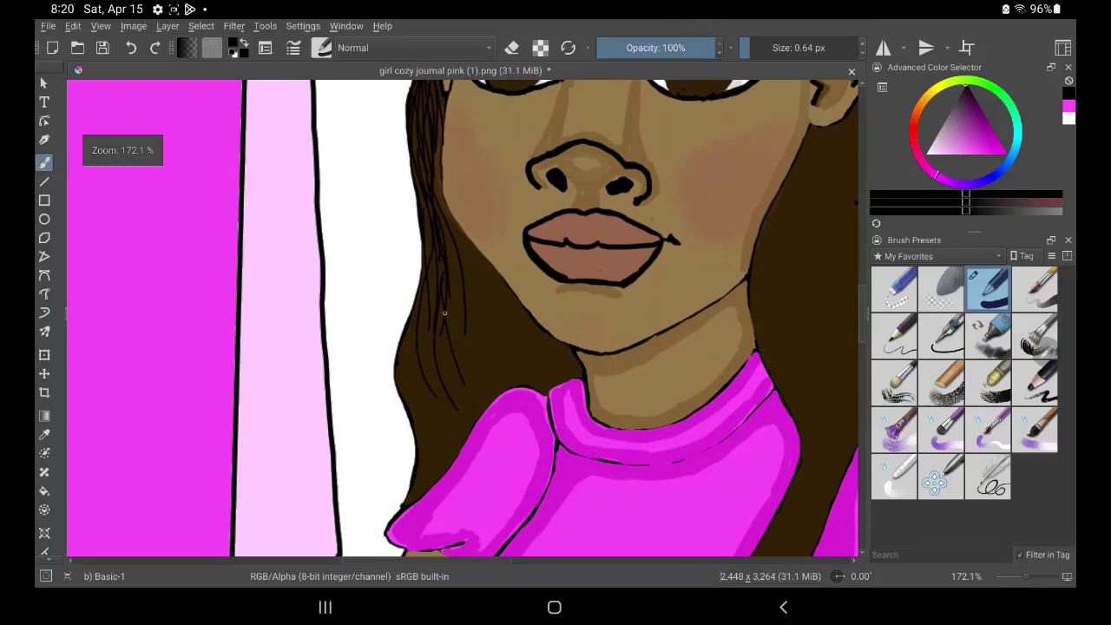
drag(426, 355, 438, 469)
mouse_move(413, 328)
mouse_down()
mouse_move(429, 438)
mouse_move(420, 425)
mouse_up()
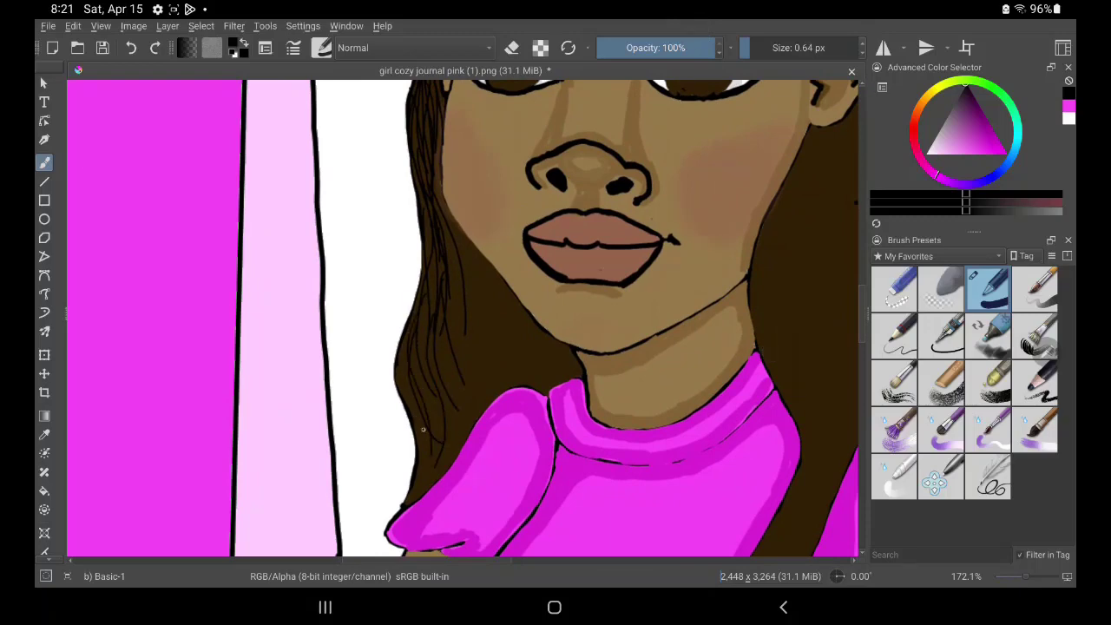
drag(397, 365, 426, 480)
drag(401, 369, 422, 401)
drag(404, 343, 438, 443)
mouse_move(431, 277)
mouse_down()
mouse_move(441, 417)
mouse_move(423, 427)
mouse_up()
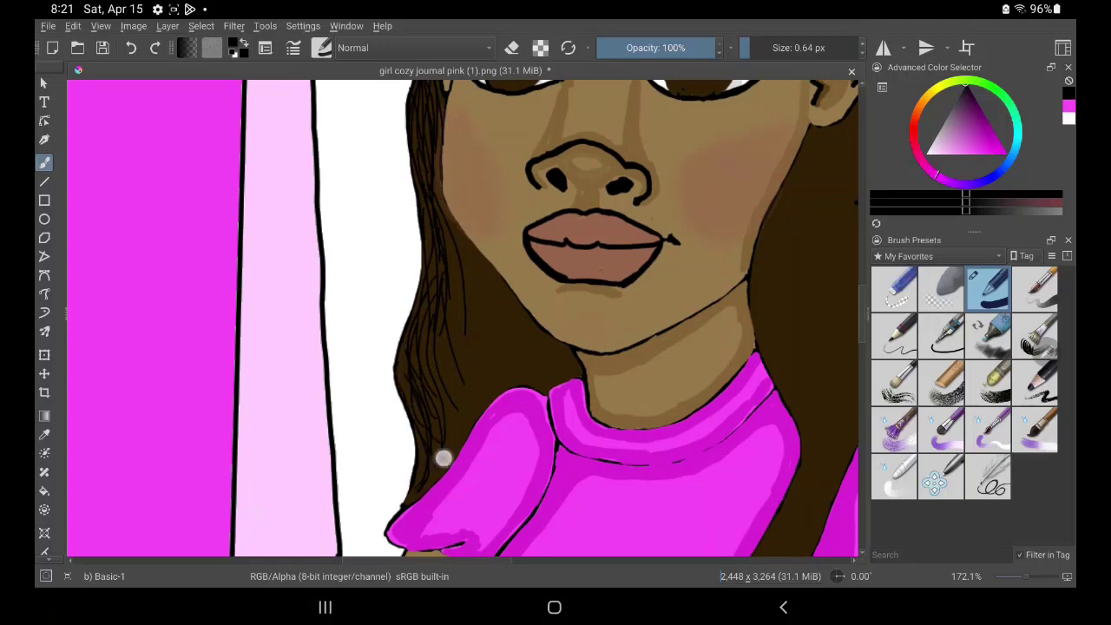
drag(455, 379, 438, 465)
drag(467, 331, 444, 456)
drag(455, 397, 446, 434)
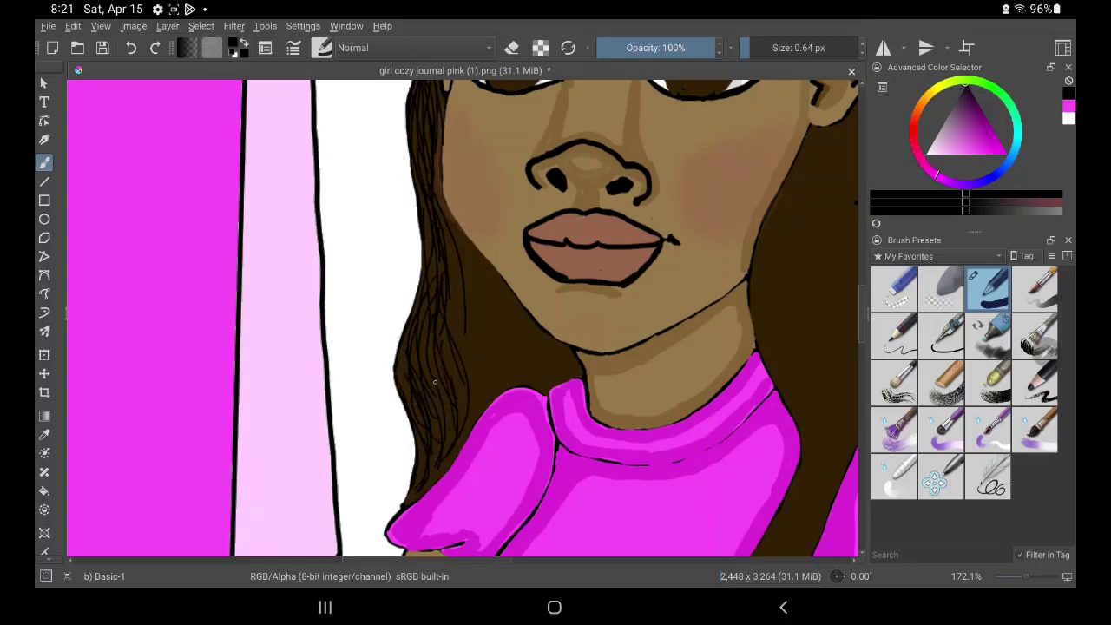
mouse_move(453, 265)
mouse_down()
mouse_move(468, 386)
mouse_move(488, 390)
mouse_up()
drag(468, 283, 484, 390)
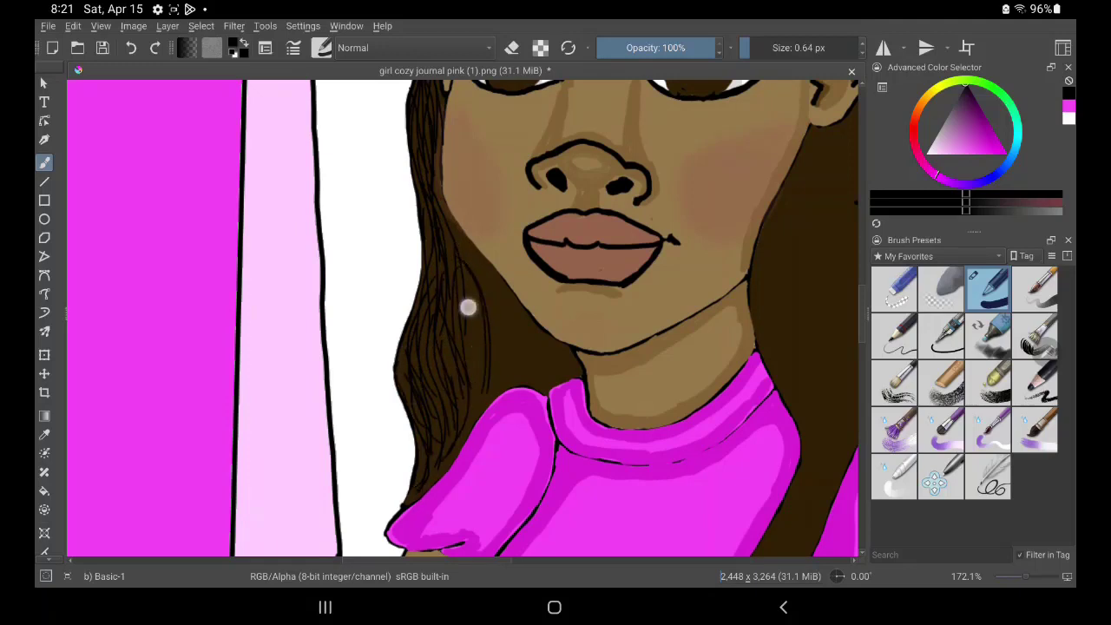
drag(466, 304, 462, 403)
drag(489, 298, 488, 373)
drag(480, 267, 486, 364)
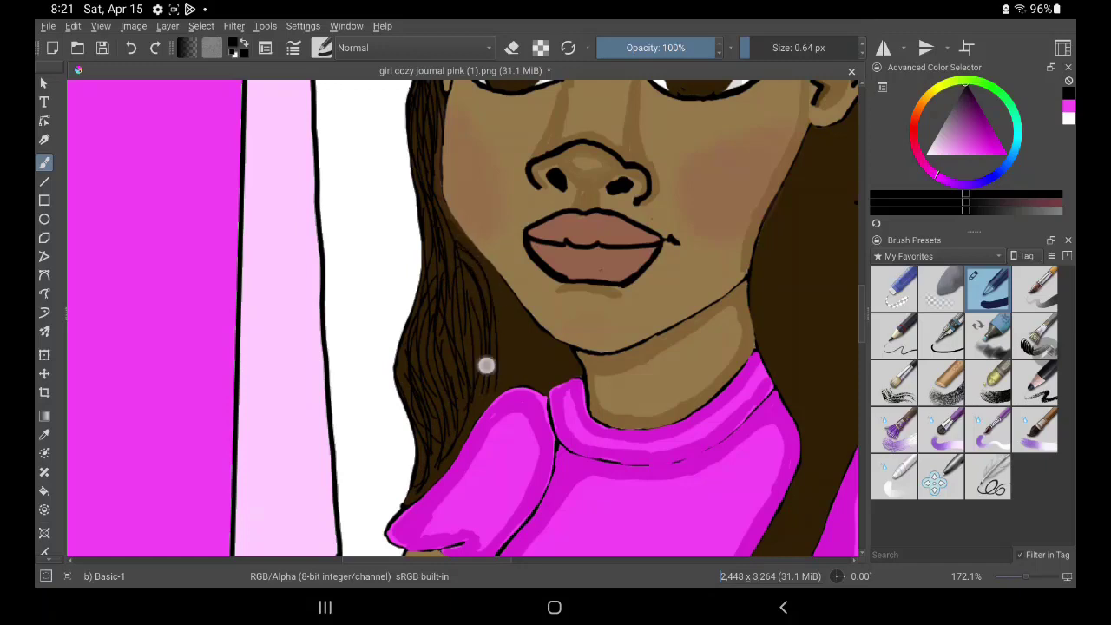
drag(475, 311, 477, 373)
Paint strands in the hair beside the chin, just above the collar
drag(503, 293, 513, 386)
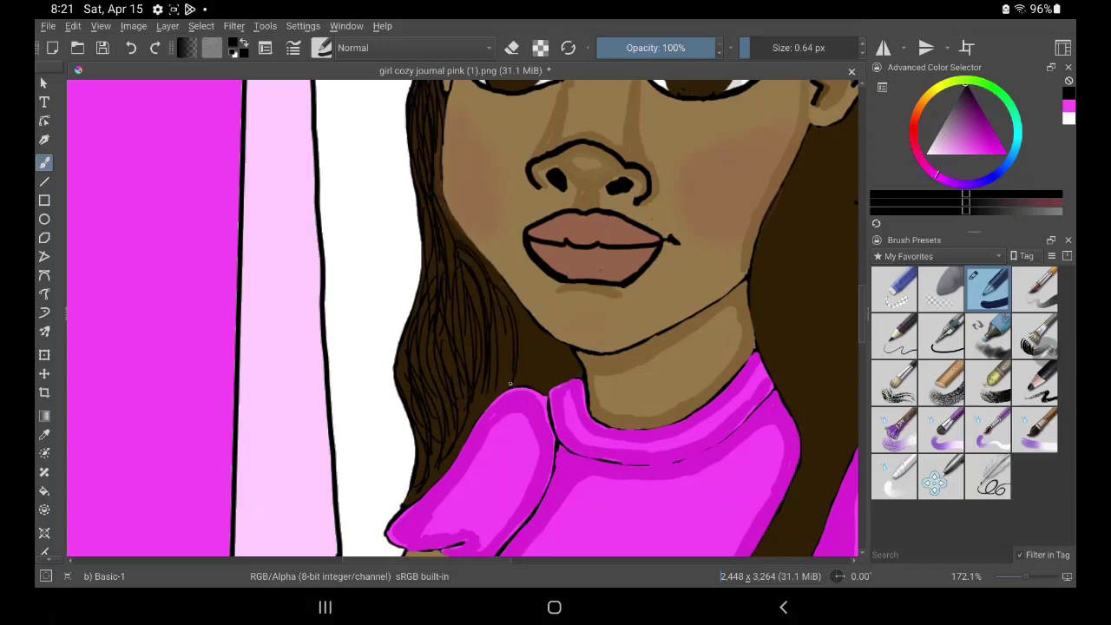
drag(500, 317, 503, 388)
drag(475, 286, 474, 358)
drag(527, 323, 540, 384)
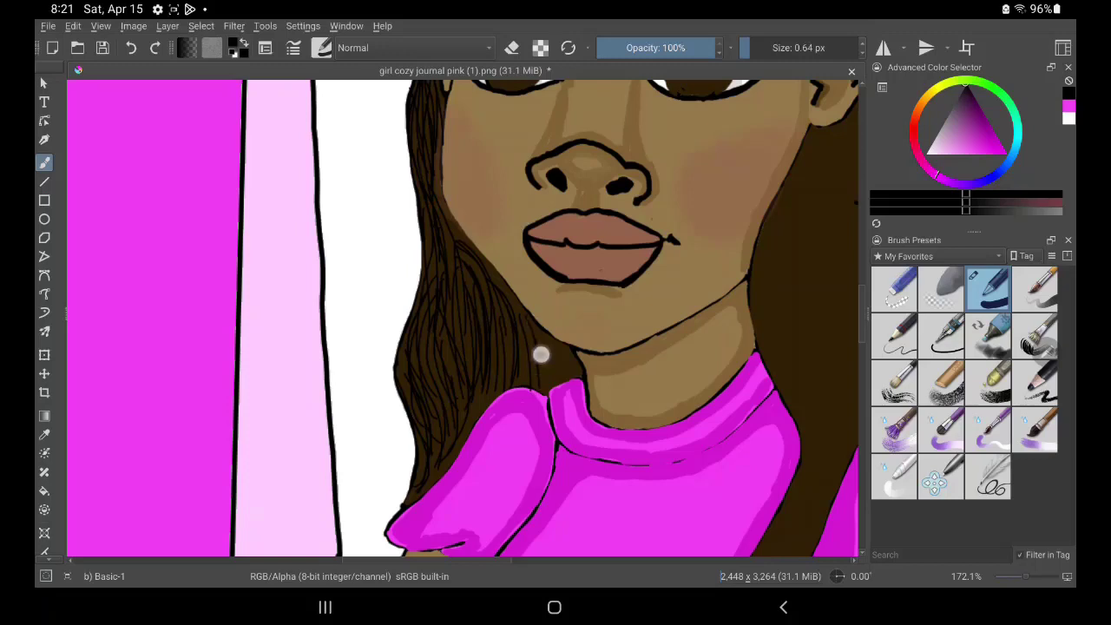
mouse_move(535, 344)
mouse_down()
mouse_move(555, 385)
mouse_move(568, 387)
mouse_up()
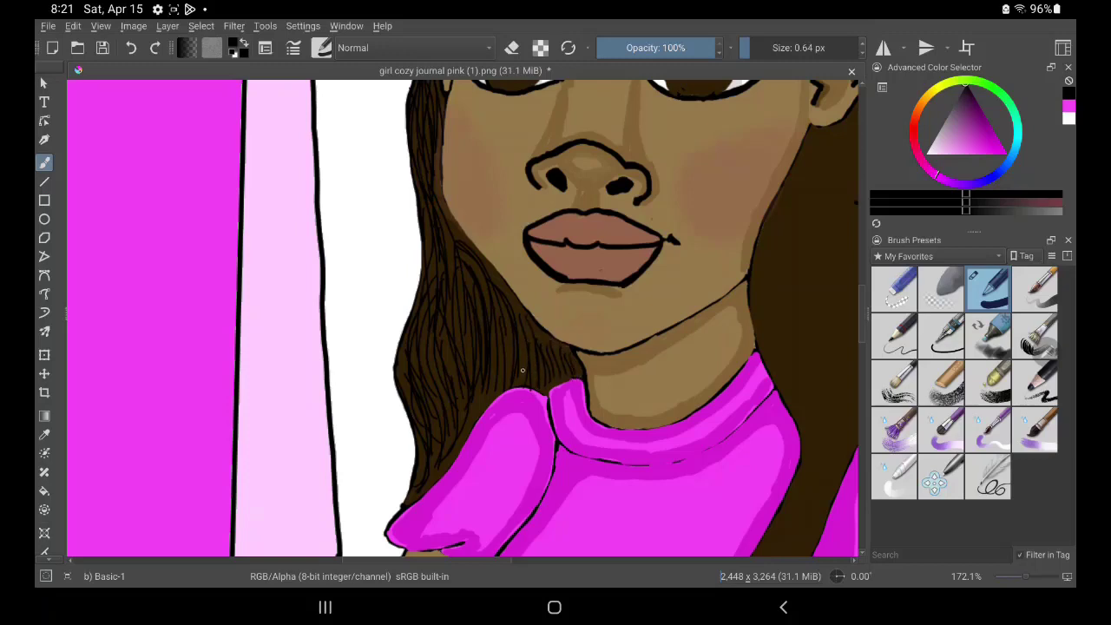
mouse_move(520, 321)
mouse_down()
mouse_move(523, 377)
mouse_move(511, 387)
mouse_up()
mouse_move(488, 306)
mouse_down()
mouse_move(498, 367)
mouse_move(467, 382)
mouse_up()
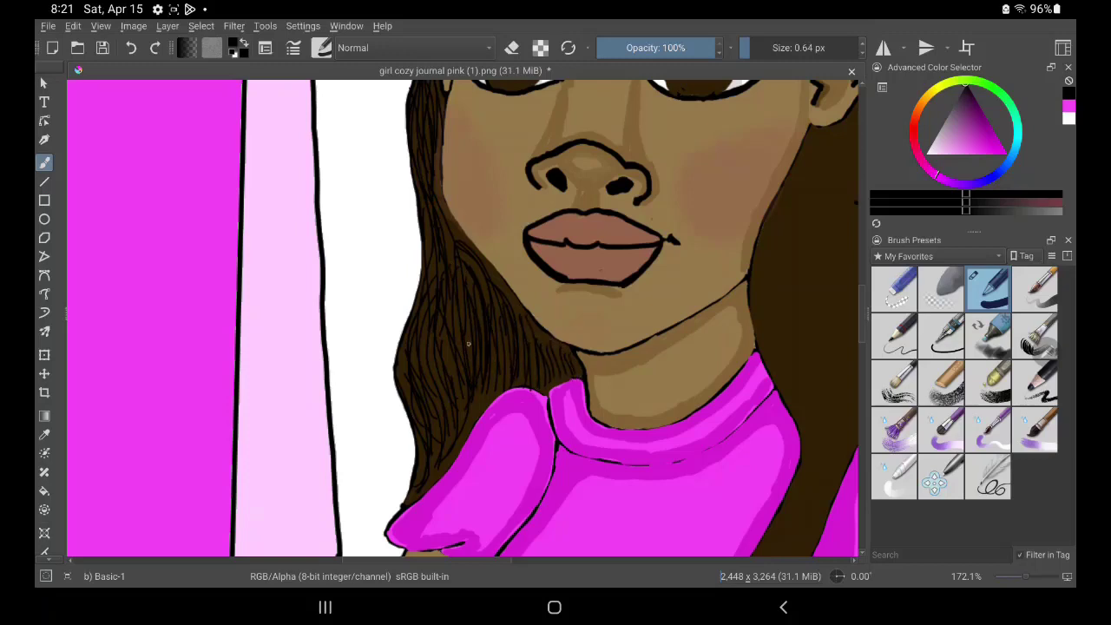
drag(453, 309, 462, 373)
drag(497, 293, 502, 362)
Undo the stray fold line drawn across the pink sweater and tilt the view around the face
drag(833, 454, 724, 461)
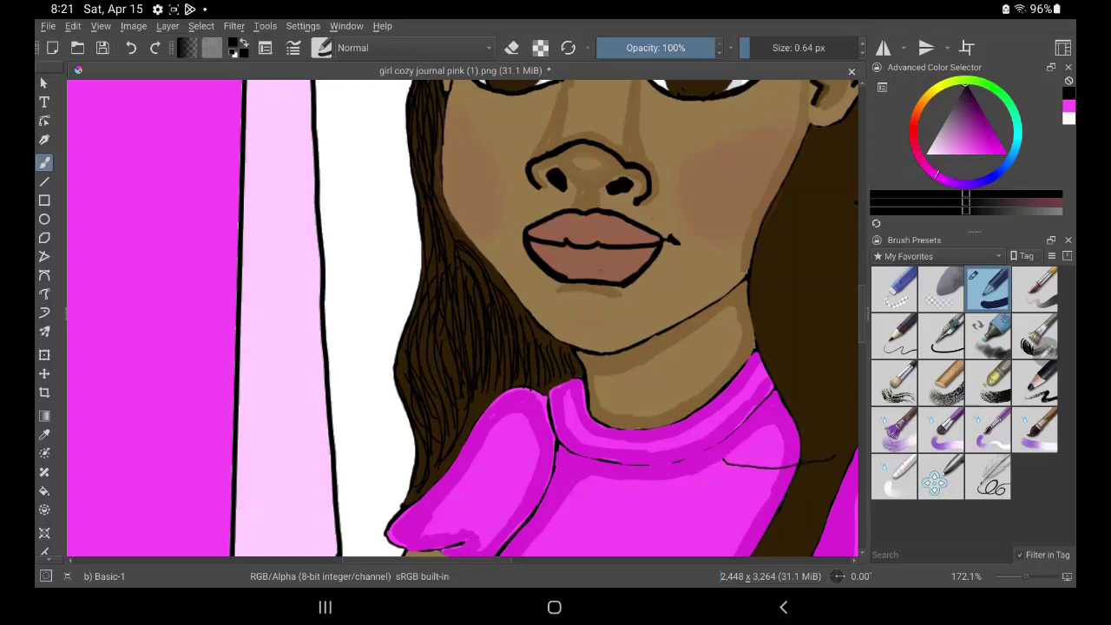
click(131, 48)
mouse_move(798, 495)
mouse_down()
mouse_move(640, 461)
mouse_move(568, 461)
mouse_move(568, 603)
mouse_up()
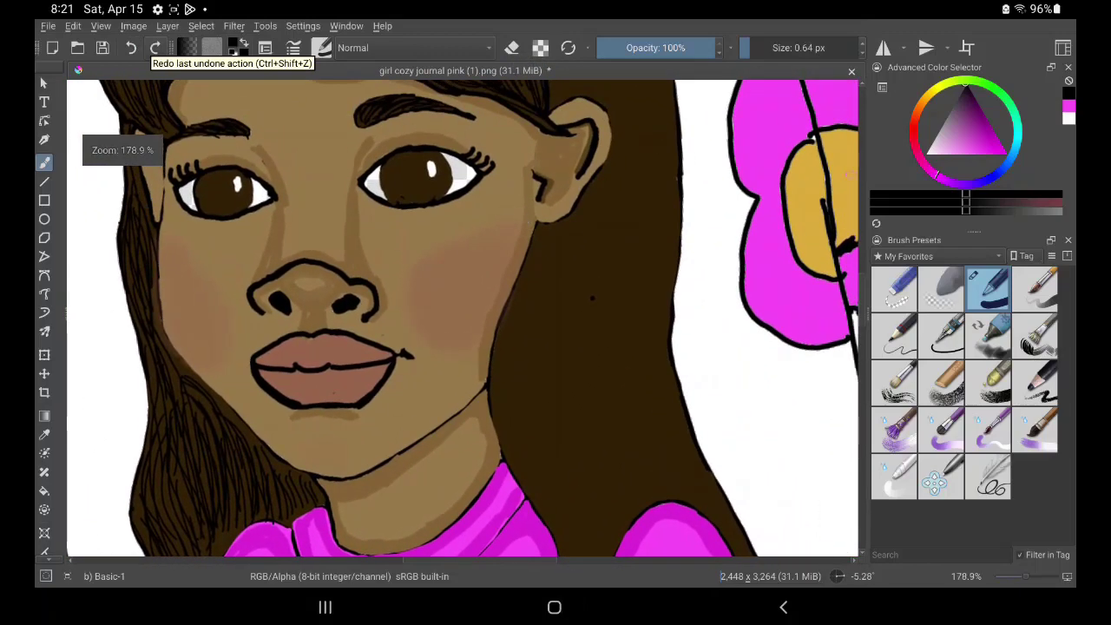
Draw dark strands across the hair above the pink headband, sweeping toward the lower right
drag(734, 130, 741, 251)
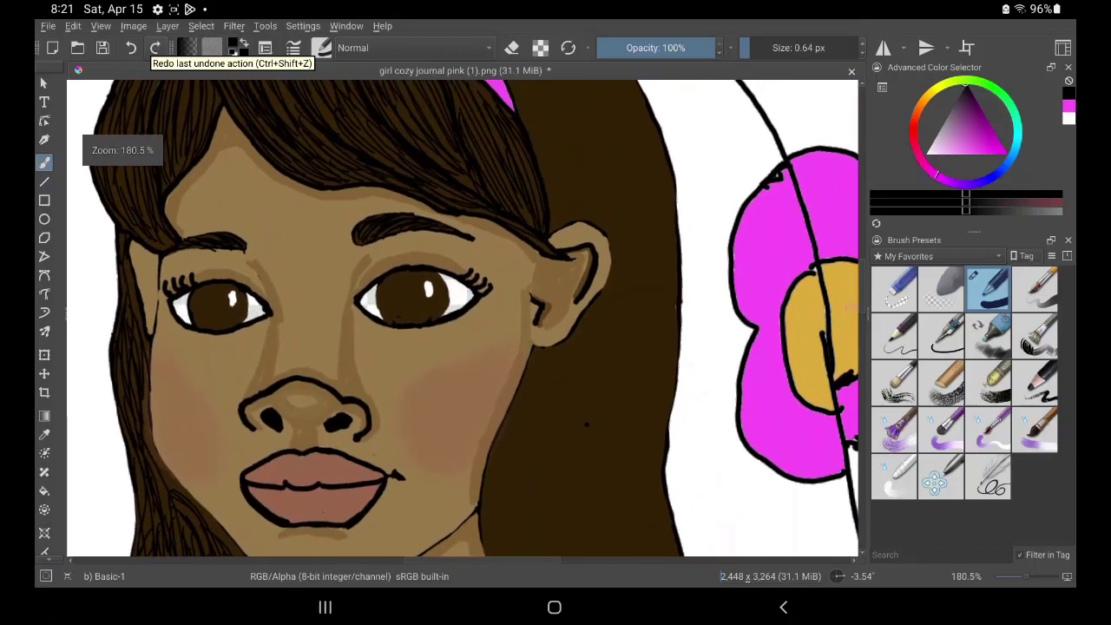
drag(752, 147, 759, 280)
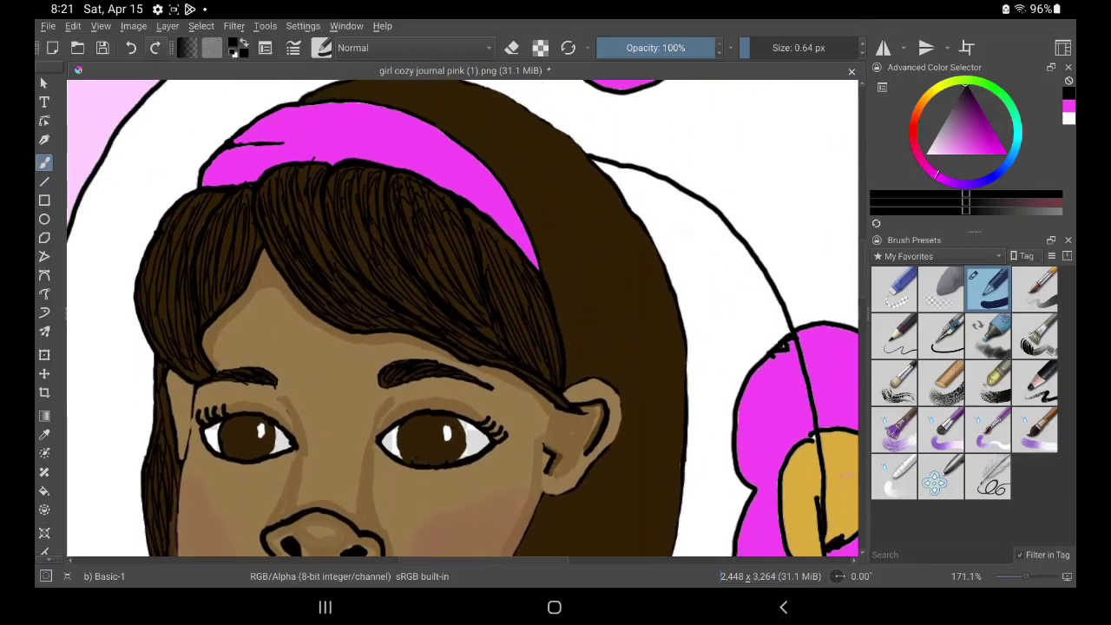
drag(694, 109, 679, 183)
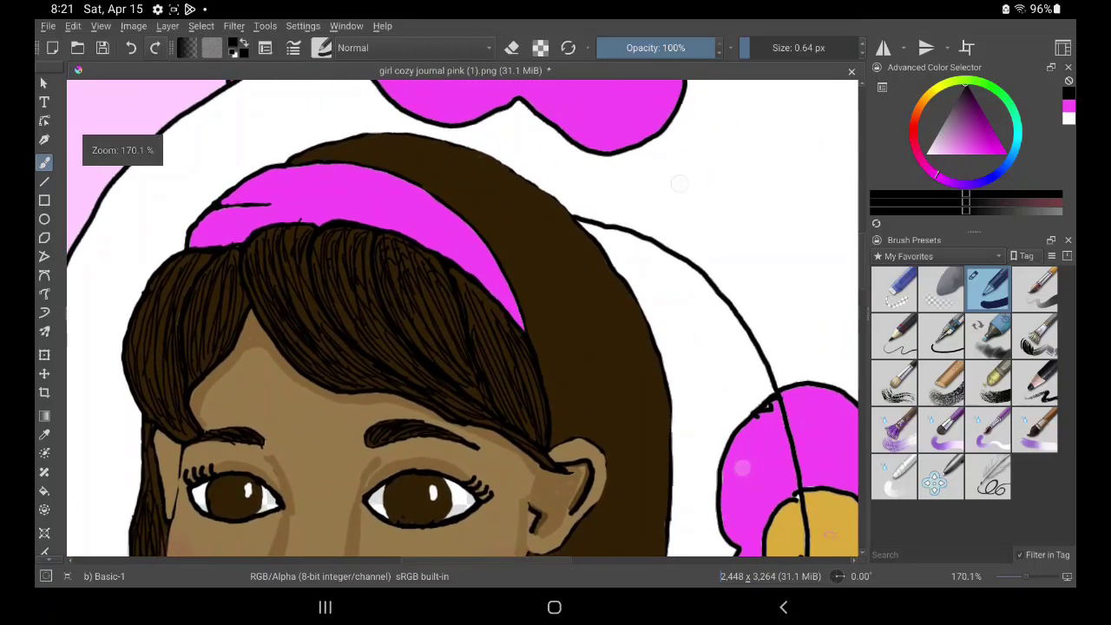
mouse_move(391, 159)
mouse_down()
mouse_move(527, 234)
mouse_move(543, 256)
mouse_up()
drag(417, 169, 575, 328)
drag(452, 192, 589, 371)
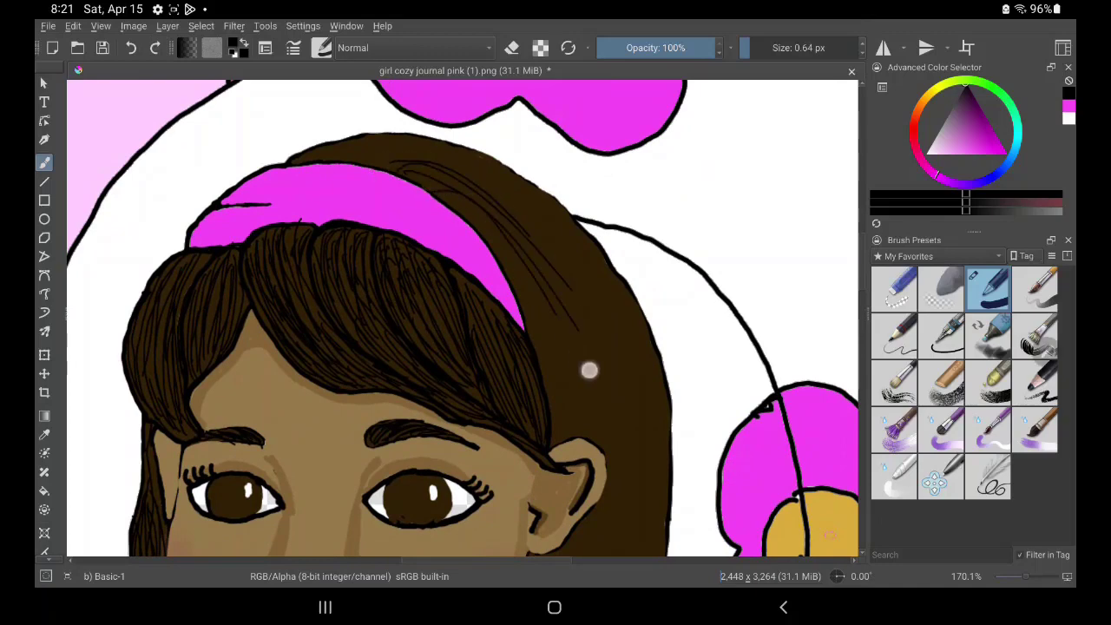
drag(494, 232, 596, 364)
drag(412, 168, 621, 403)
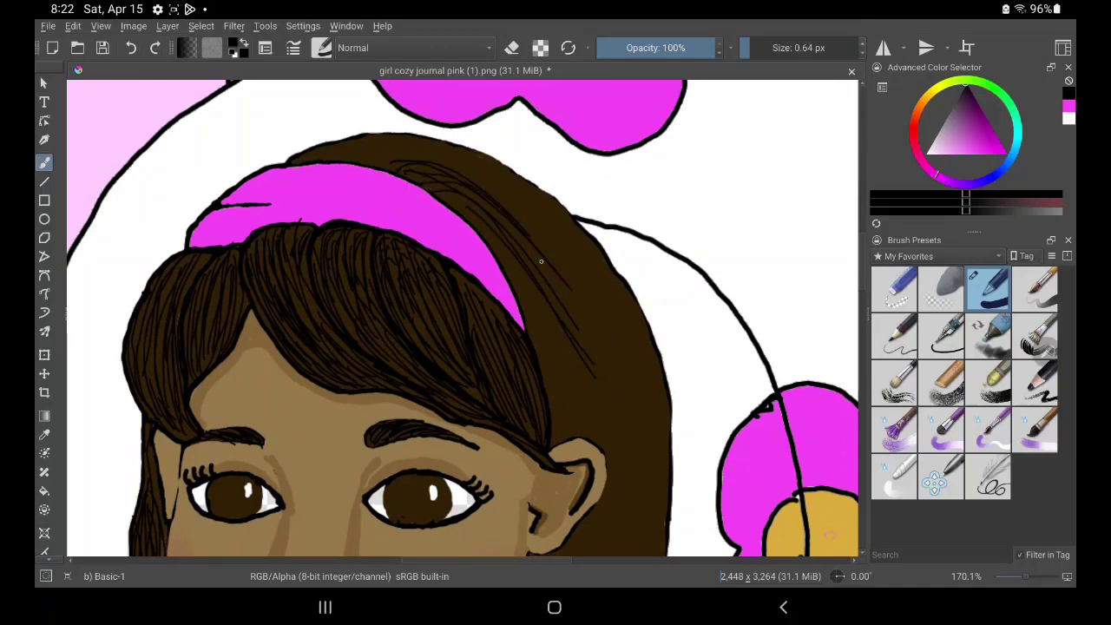
Add more strands along the top of the hair near the headband
drag(447, 195, 517, 236)
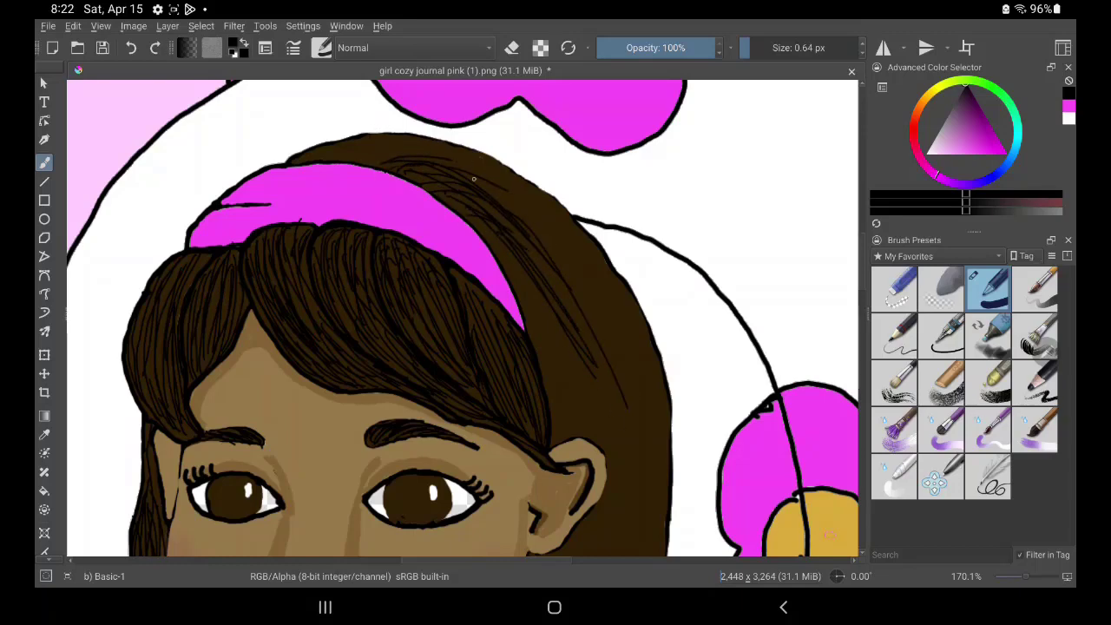
drag(466, 169, 622, 351)
drag(486, 187, 592, 302)
drag(507, 202, 581, 283)
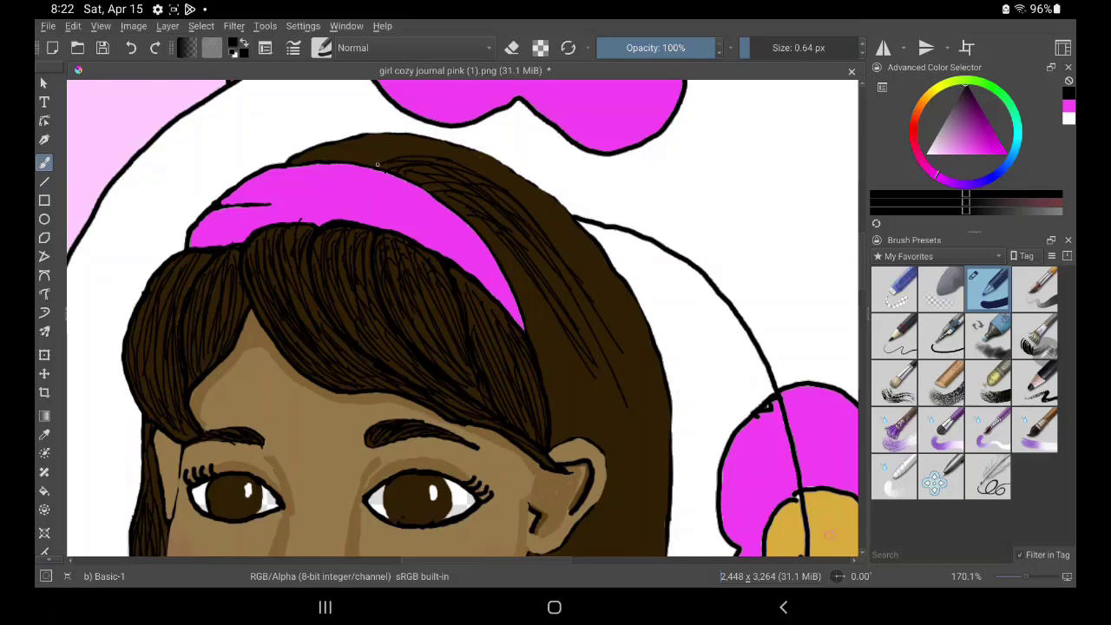
mouse_move(359, 148)
mouse_down()
mouse_move(456, 167)
mouse_move(366, 167)
mouse_up()
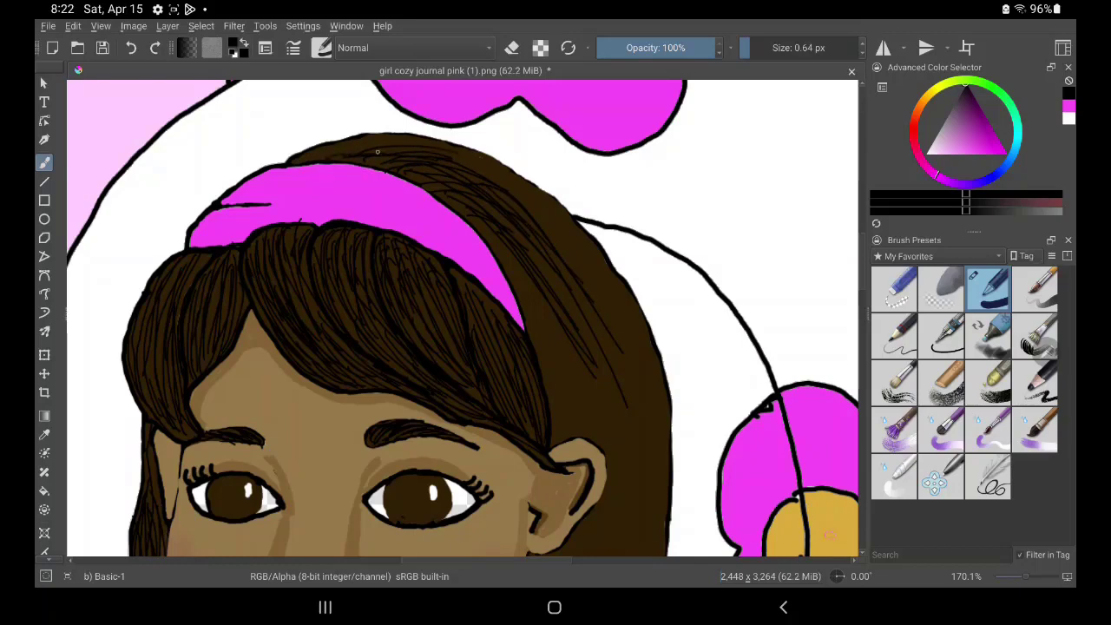
mouse_move(300, 151)
mouse_down()
mouse_move(339, 170)
mouse_move(482, 166)
mouse_move(531, 205)
mouse_up()
mouse_move(460, 152)
mouse_down()
mouse_move(540, 196)
mouse_move(503, 166)
mouse_move(576, 242)
mouse_up()
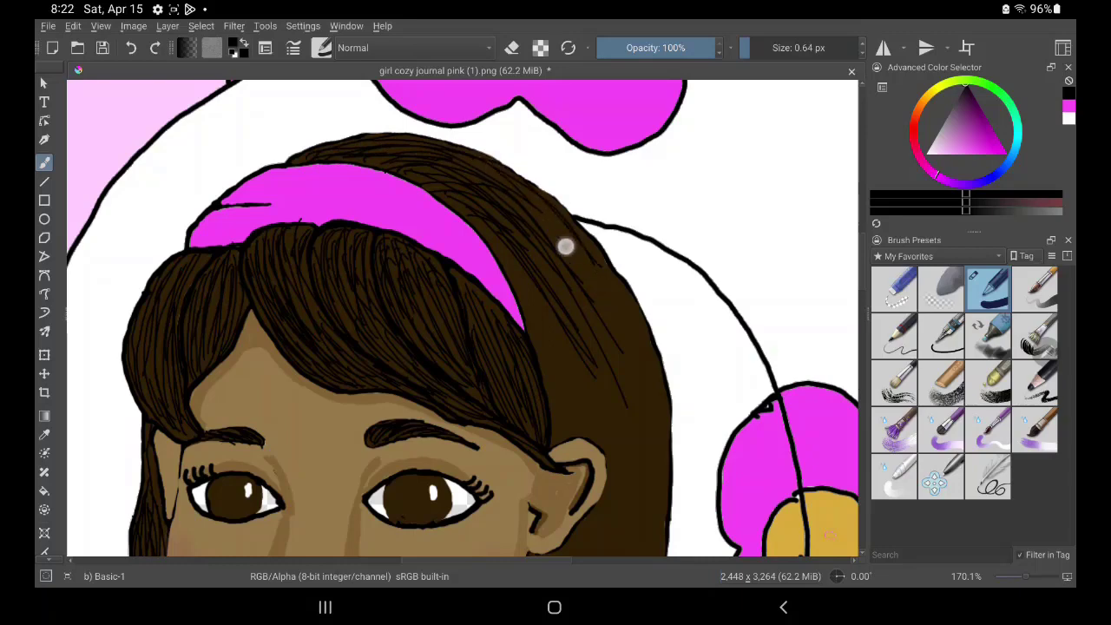
Paint strands through the right side of the hair
drag(538, 210, 613, 304)
drag(575, 228, 641, 342)
drag(611, 297, 637, 383)
drag(562, 245, 594, 299)
drag(612, 342, 631, 394)
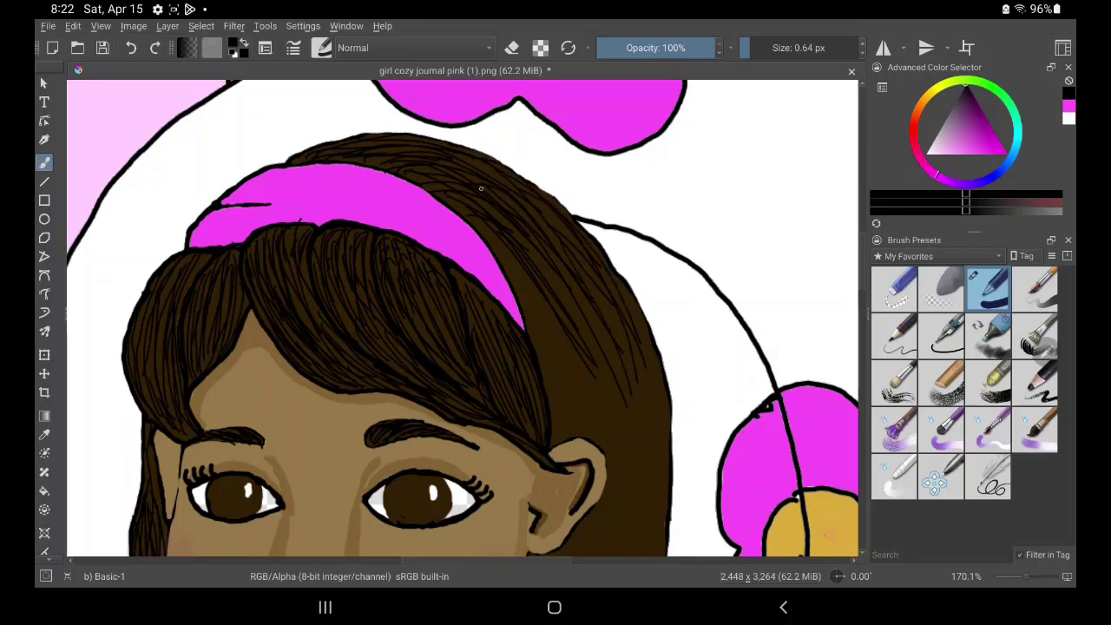
drag(383, 166, 402, 148)
mouse_move(517, 250)
mouse_down()
mouse_move(575, 333)
mouse_move(587, 380)
mouse_up()
mouse_move(561, 335)
mouse_down()
mouse_move(533, 300)
mouse_move(575, 417)
mouse_move(558, 397)
mouse_move(547, 408)
mouse_up()
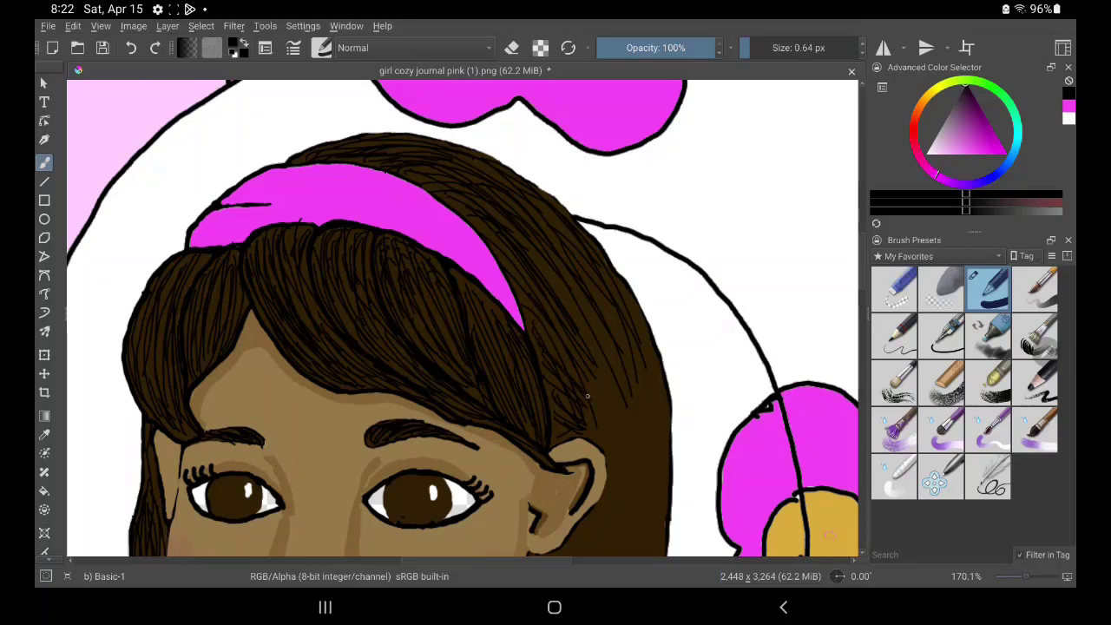
mouse_move(549, 335)
mouse_down()
mouse_move(568, 356)
mouse_move(578, 429)
mouse_up()
Extend strands down the hair's right edge toward the ear
drag(594, 390, 626, 479)
drag(580, 323, 623, 460)
drag(569, 283, 642, 424)
drag(618, 302, 655, 493)
mouse_move(646, 356)
mouse_down()
mouse_move(666, 434)
mouse_move(664, 551)
mouse_up()
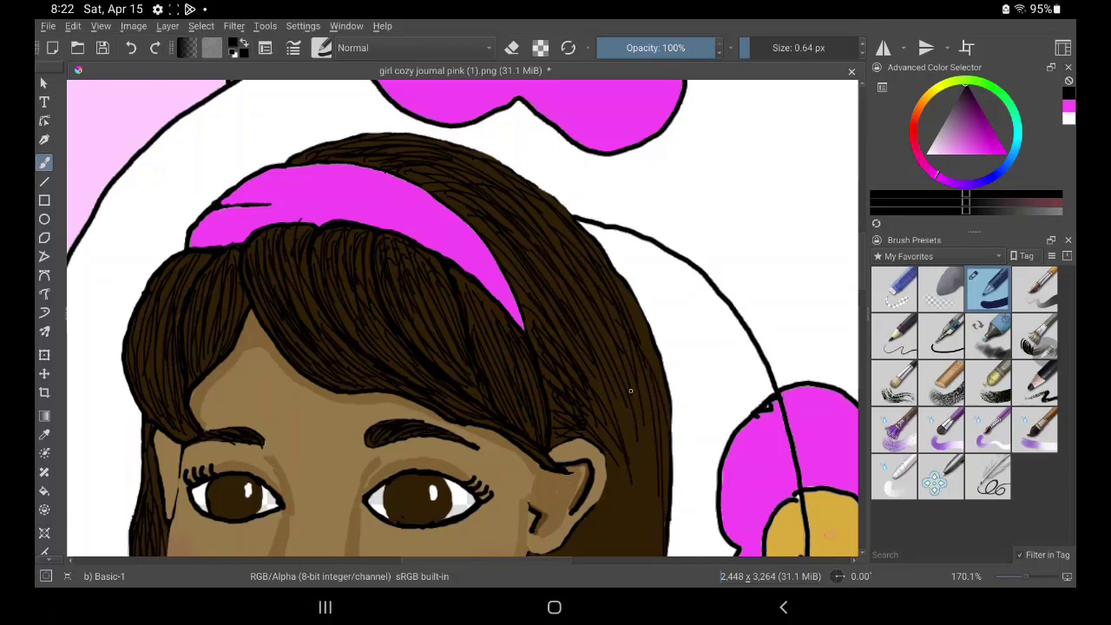
drag(616, 399, 634, 498)
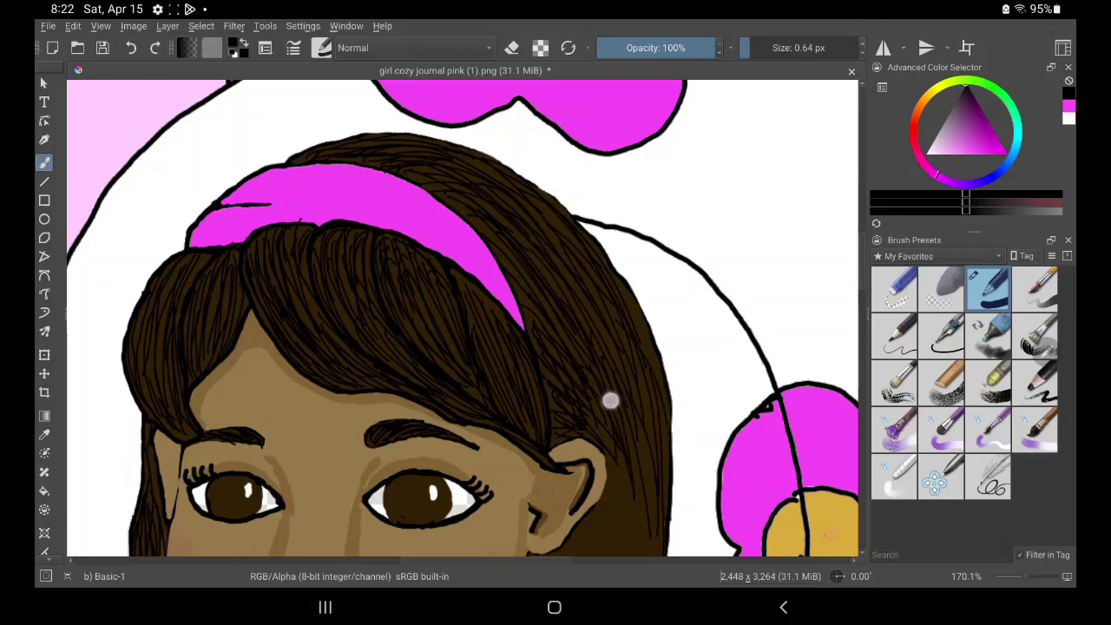
drag(601, 365, 641, 491)
Add dark strands in the hair beside the ear, right of the face
scroll(460, 321, down, 5)
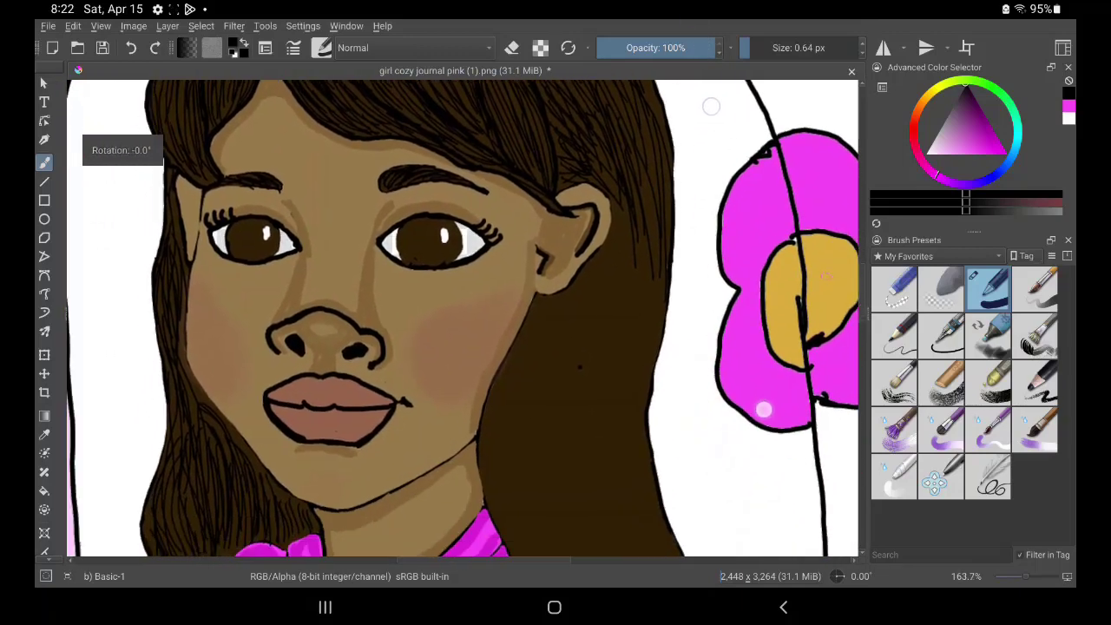
scroll(460, 321, down, 2)
mouse_move(613, 161)
mouse_down()
mouse_move(616, 289)
mouse_move(581, 345)
mouse_up()
mouse_move(612, 187)
mouse_down()
mouse_move(586, 451)
mouse_move(590, 324)
mouse_up()
mouse_move(590, 275)
mouse_down()
mouse_move(577, 366)
mouse_move(600, 506)
mouse_up()
drag(573, 347, 608, 513)
Fill in more strands in the hair right of the face, including its outer edge
mouse_move(599, 207)
mouse_down()
mouse_move(574, 282)
mouse_move(586, 479)
mouse_up()
drag(550, 298, 600, 491)
drag(569, 401, 608, 512)
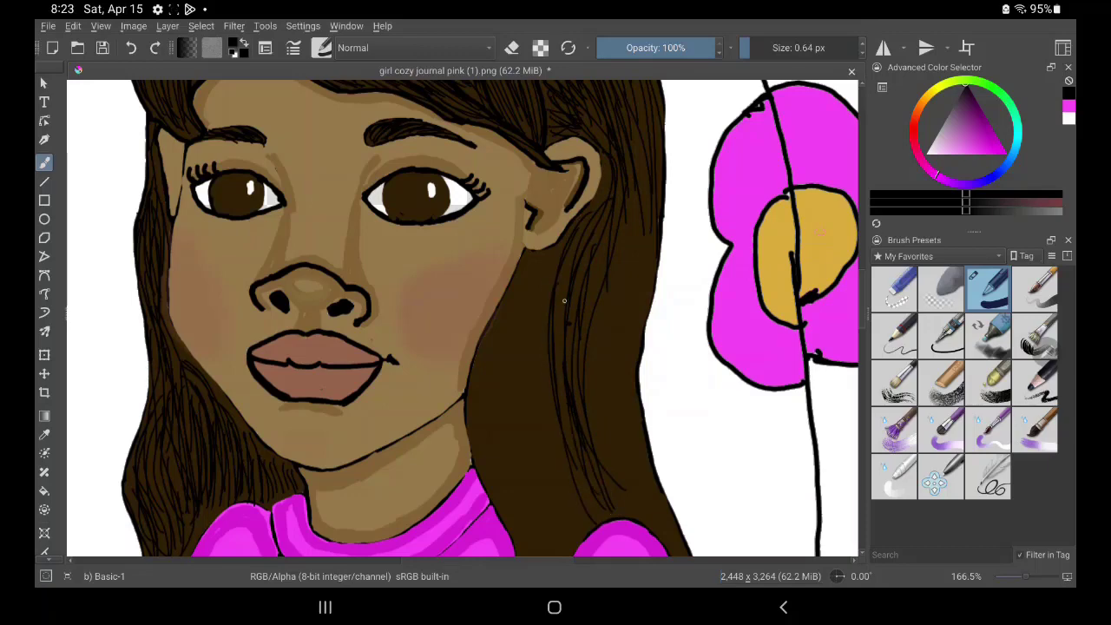
drag(560, 266, 545, 339)
drag(593, 408, 609, 460)
drag(579, 280, 571, 332)
drag(611, 260, 614, 468)
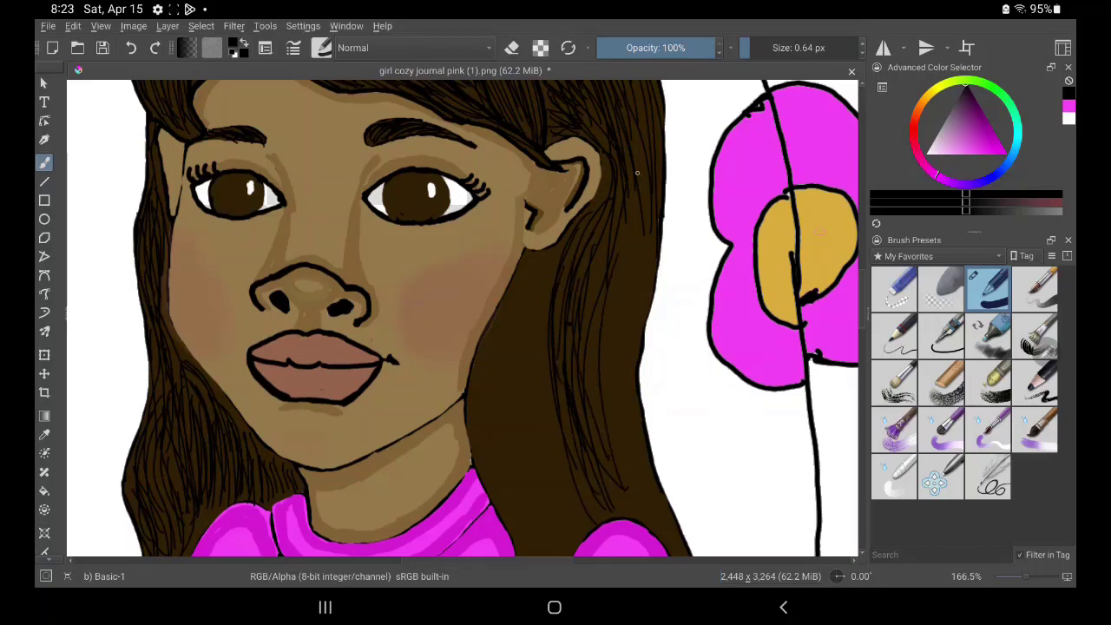
mouse_move(642, 182)
mouse_down()
mouse_move(621, 425)
mouse_move(627, 408)
mouse_up()
drag(639, 217, 620, 472)
Add strands along the right side of the hair from top to bottom
drag(635, 349, 611, 493)
drag(623, 243, 599, 443)
drag(611, 283, 604, 397)
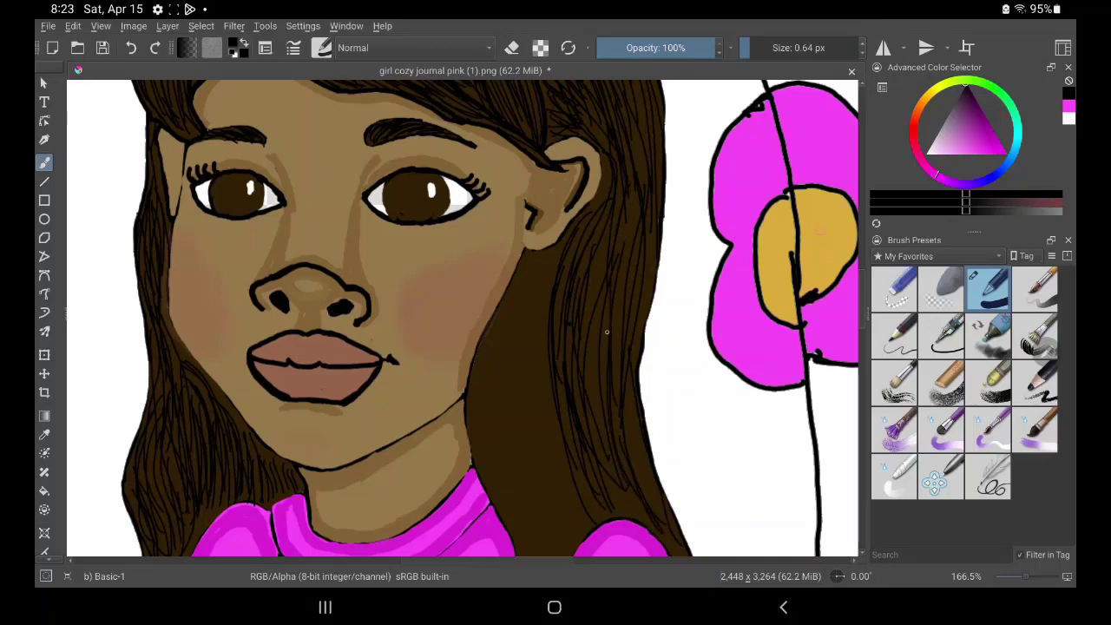
drag(599, 239, 588, 382)
drag(605, 210, 585, 314)
drag(636, 148, 621, 319)
drag(647, 192, 628, 285)
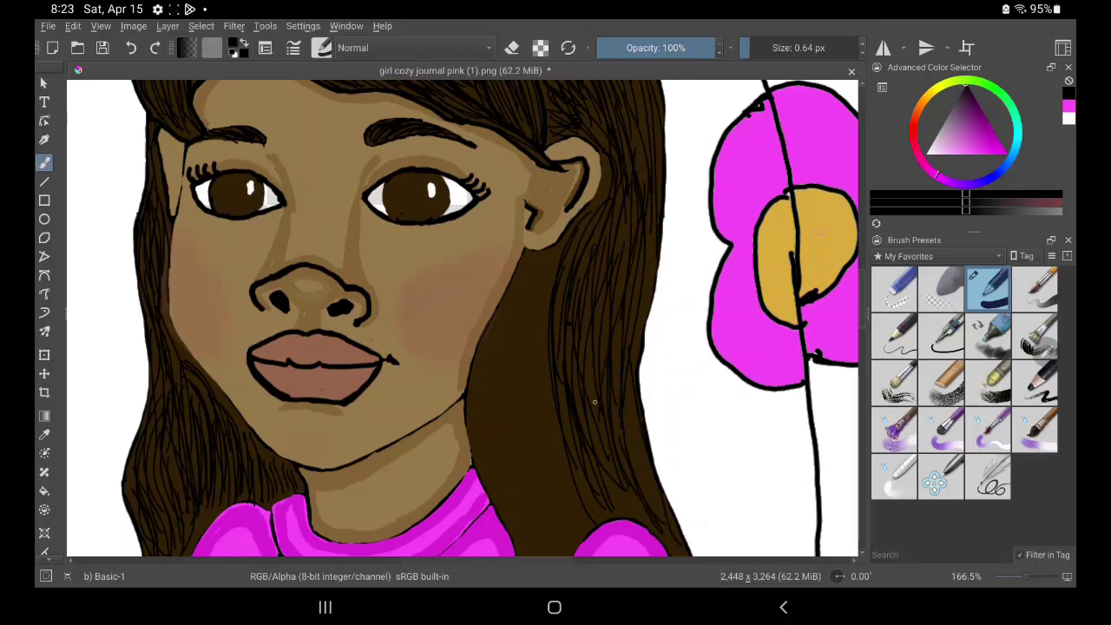
drag(605, 413, 601, 431)
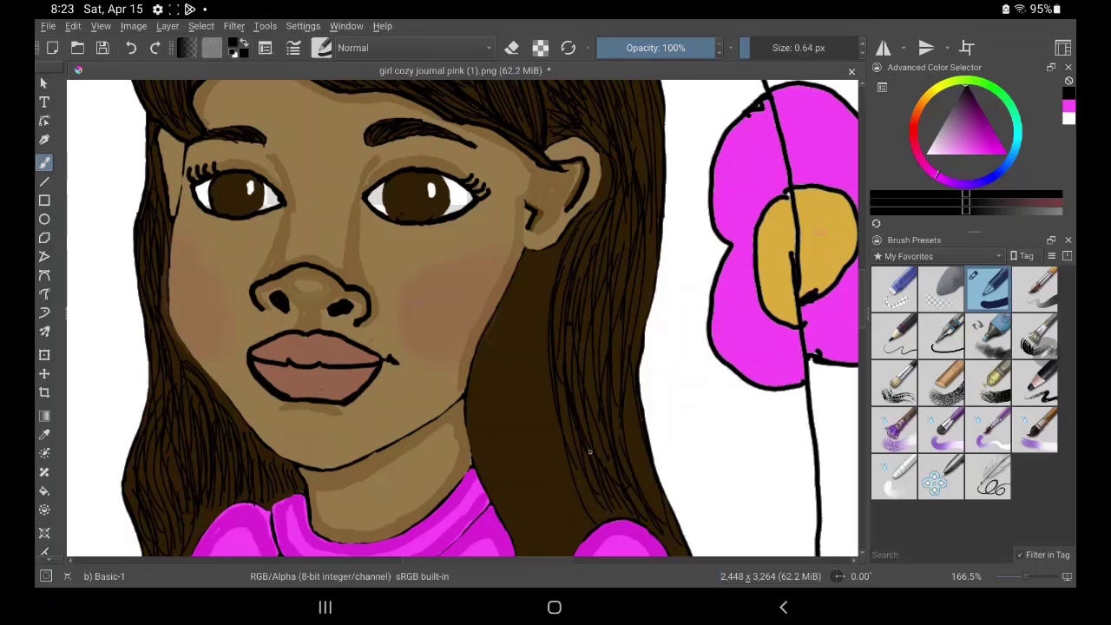
Draw strands down the hair beside the neck
mouse_move(560, 260)
mouse_down()
mouse_move(530, 481)
mouse_move(503, 456)
mouse_up()
drag(517, 295, 490, 508)
drag(496, 331, 477, 508)
drag(498, 355, 525, 525)
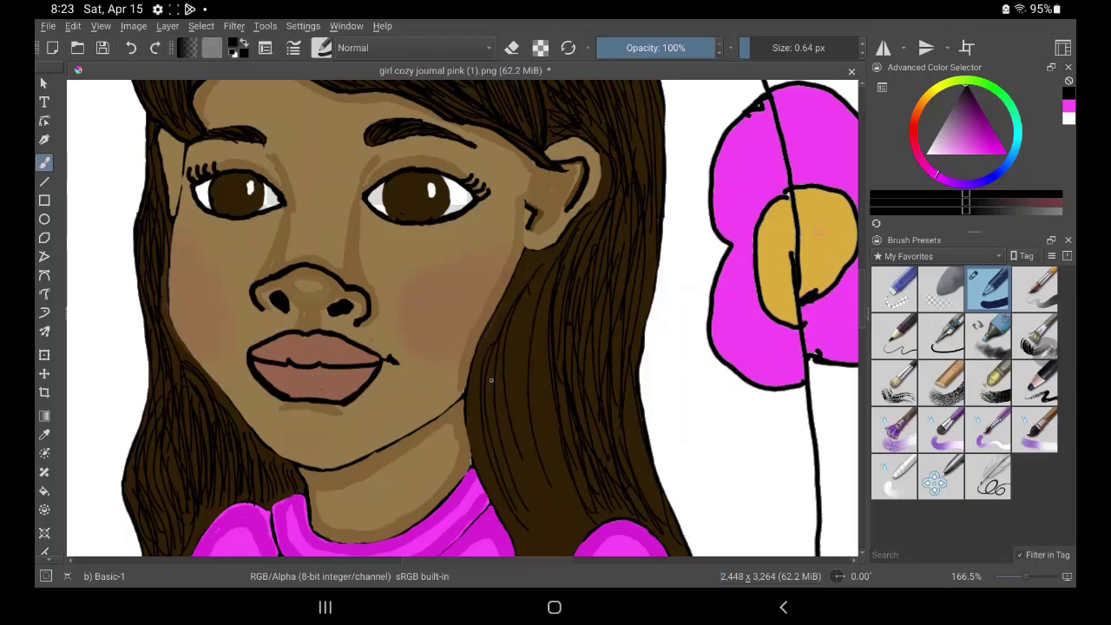
drag(483, 373, 526, 526)
drag(478, 395, 520, 542)
drag(509, 439, 550, 529)
Add further strands to the hair beside the neck
drag(510, 373, 555, 521)
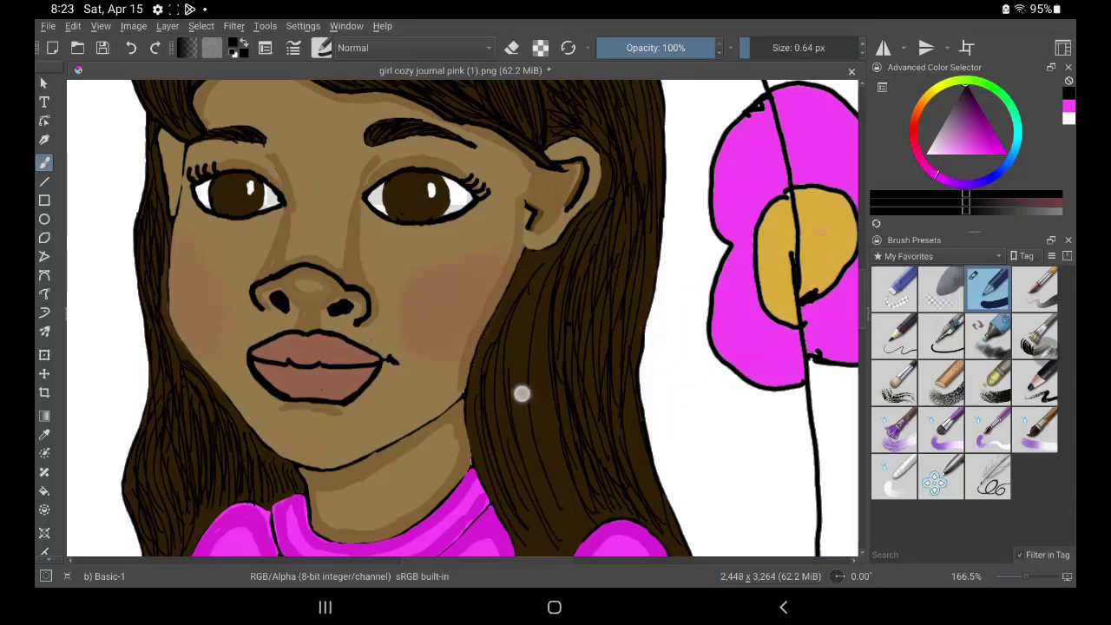
drag(515, 304, 553, 491)
drag(523, 267, 547, 415)
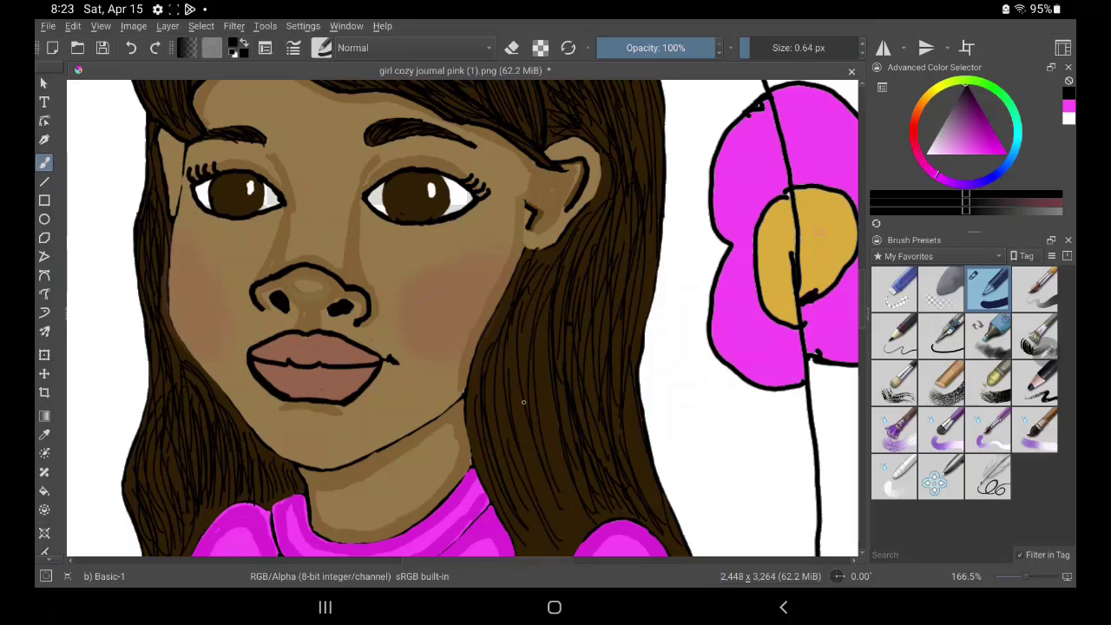
drag(532, 352, 519, 478)
mouse_move(540, 317)
mouse_down()
mouse_move(569, 507)
mouse_move(553, 441)
mouse_up()
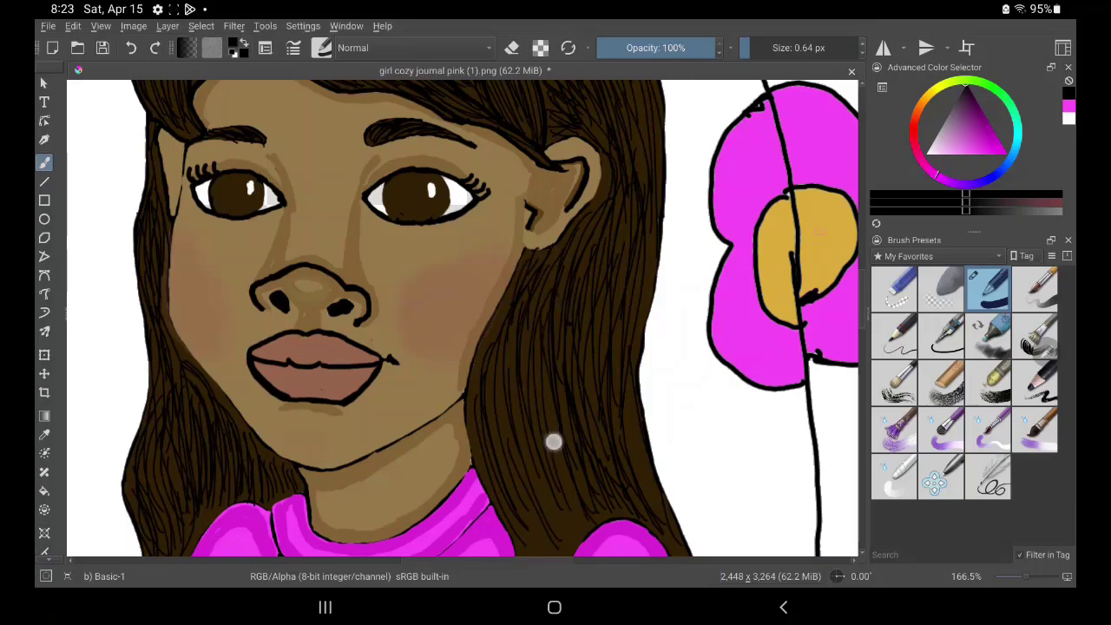
drag(545, 369, 579, 502)
Finish the lower hair beside the neck with strand lines reaching the shoulder
scroll(460, 316, down, 3)
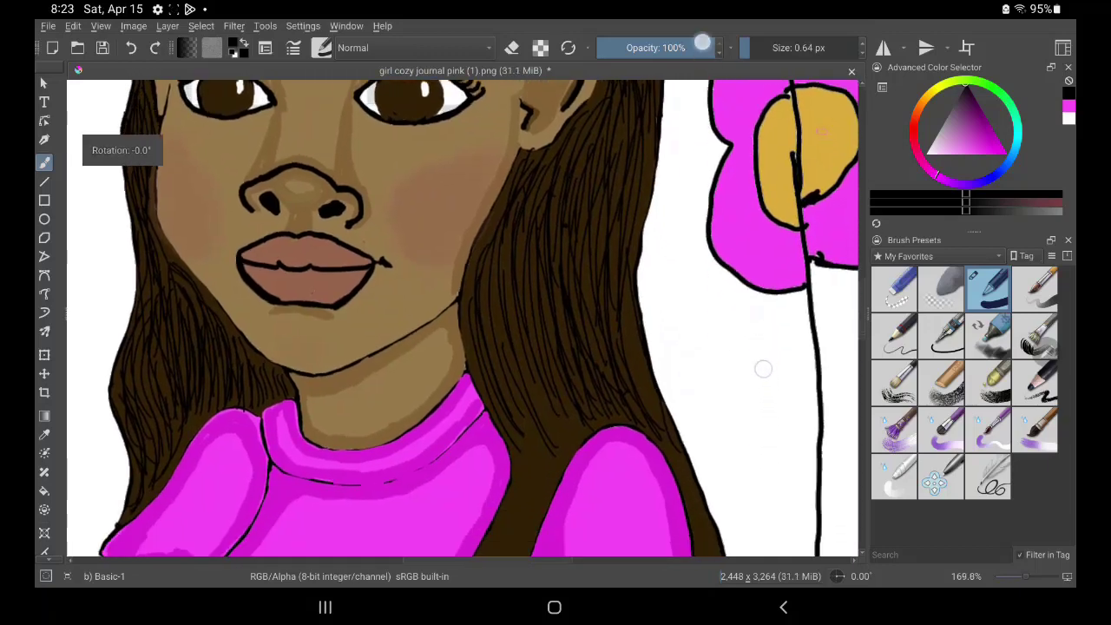
drag(524, 401, 528, 494)
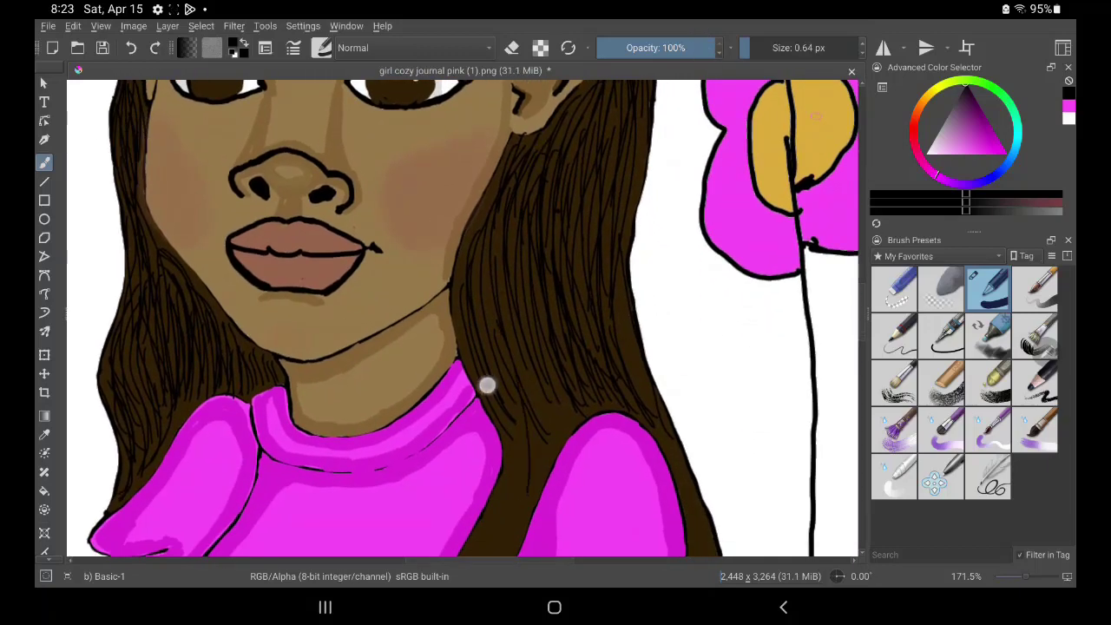
drag(523, 424, 515, 496)
drag(518, 405, 498, 505)
drag(520, 372, 547, 483)
mouse_move(550, 359)
mouse_down()
mouse_move(569, 443)
mouse_move(580, 433)
mouse_up()
drag(524, 390, 517, 521)
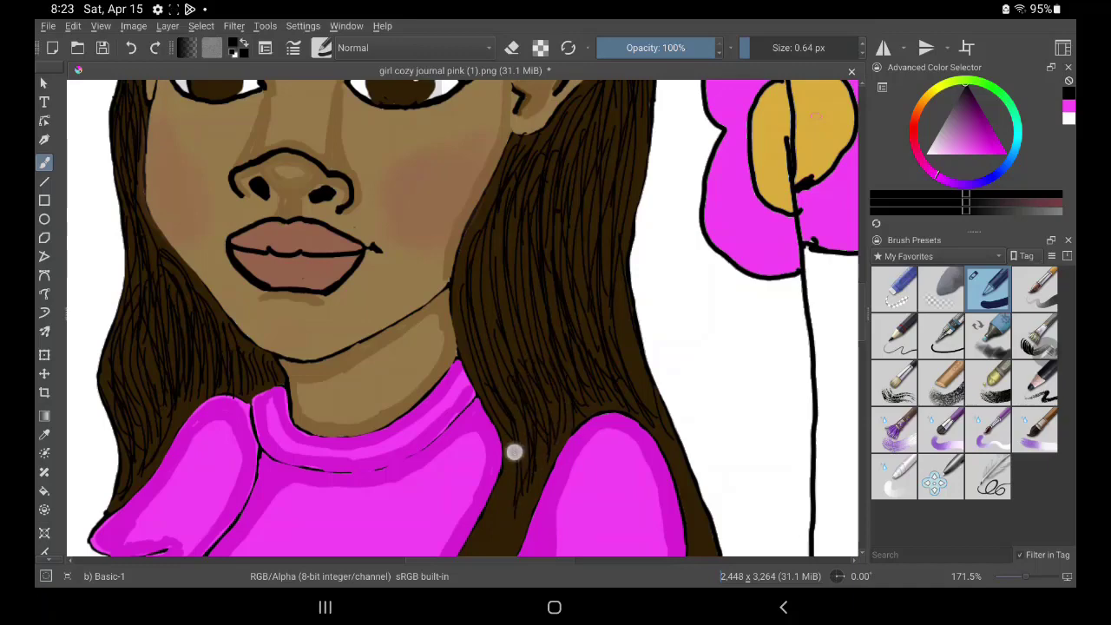
mouse_move(514, 442)
mouse_down()
mouse_move(504, 547)
mouse_move(534, 516)
mouse_move(531, 486)
mouse_move(485, 555)
mouse_up()
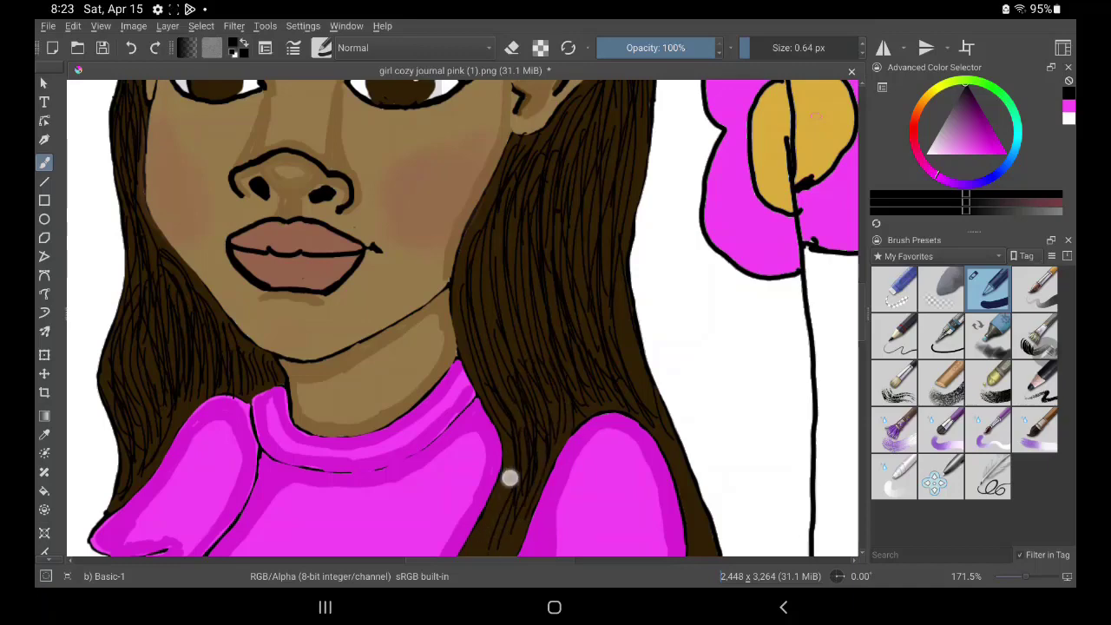
drag(519, 468, 479, 551)
drag(535, 488, 512, 547)
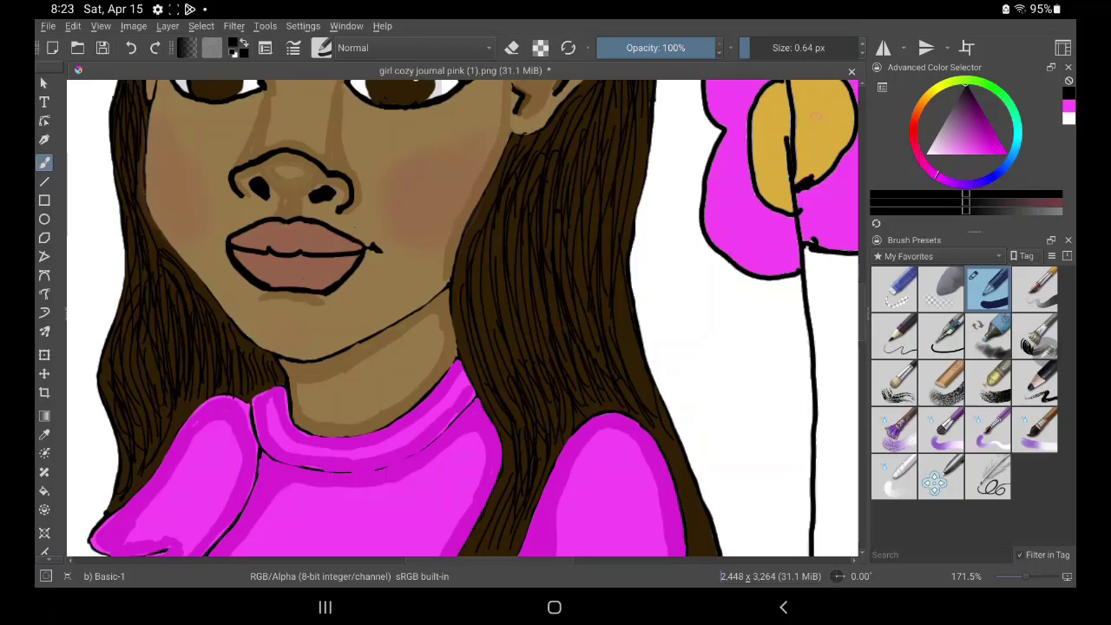
Add strand lines to the hair left of the pink sleeve
scroll(463, 319, down, 5)
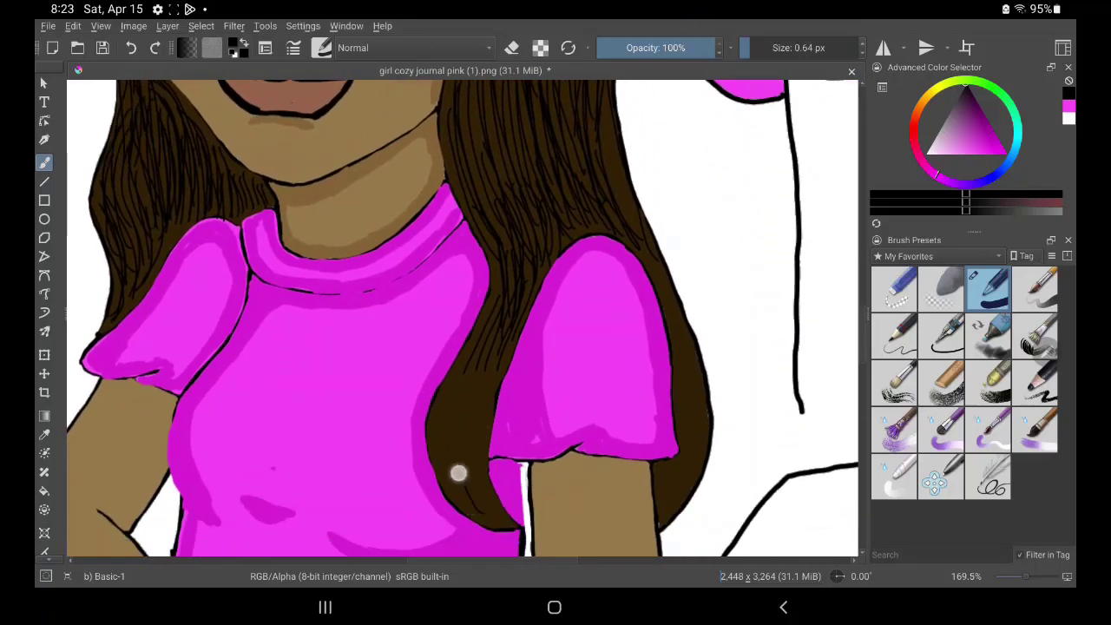
mouse_move(456, 471)
mouse_down()
mouse_move(486, 334)
mouse_move(478, 478)
mouse_up()
drag(482, 373, 473, 526)
mouse_move(458, 397)
mouse_down()
mouse_move(479, 458)
mouse_move(499, 345)
mouse_move(465, 460)
mouse_move(434, 499)
mouse_up()
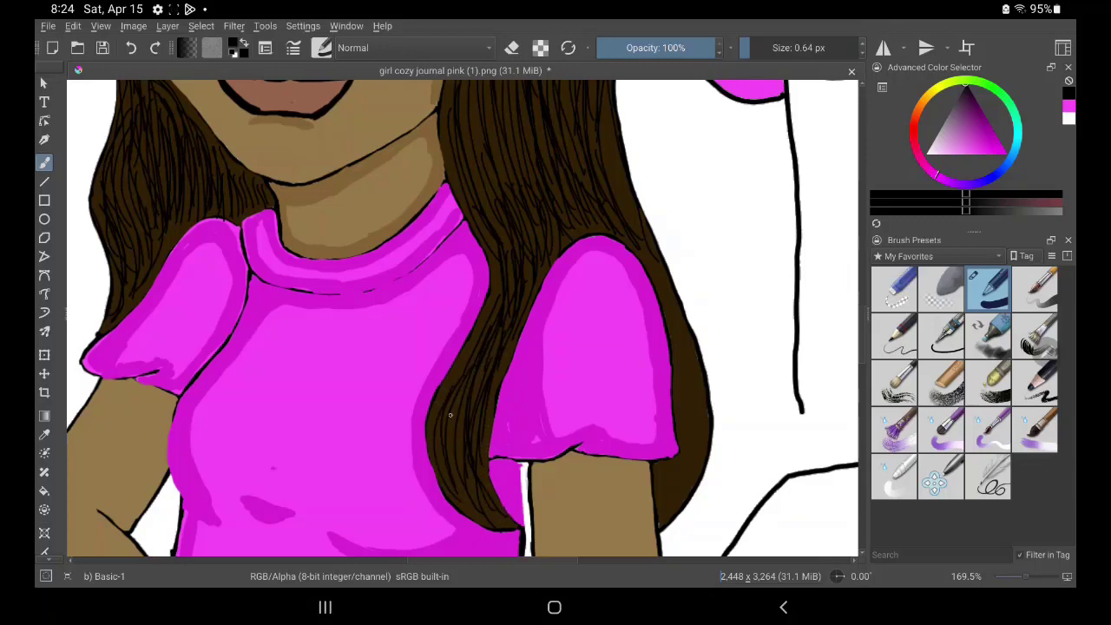
mouse_move(441, 415)
mouse_down()
mouse_move(474, 516)
mouse_move(449, 465)
mouse_up()
drag(463, 420, 458, 481)
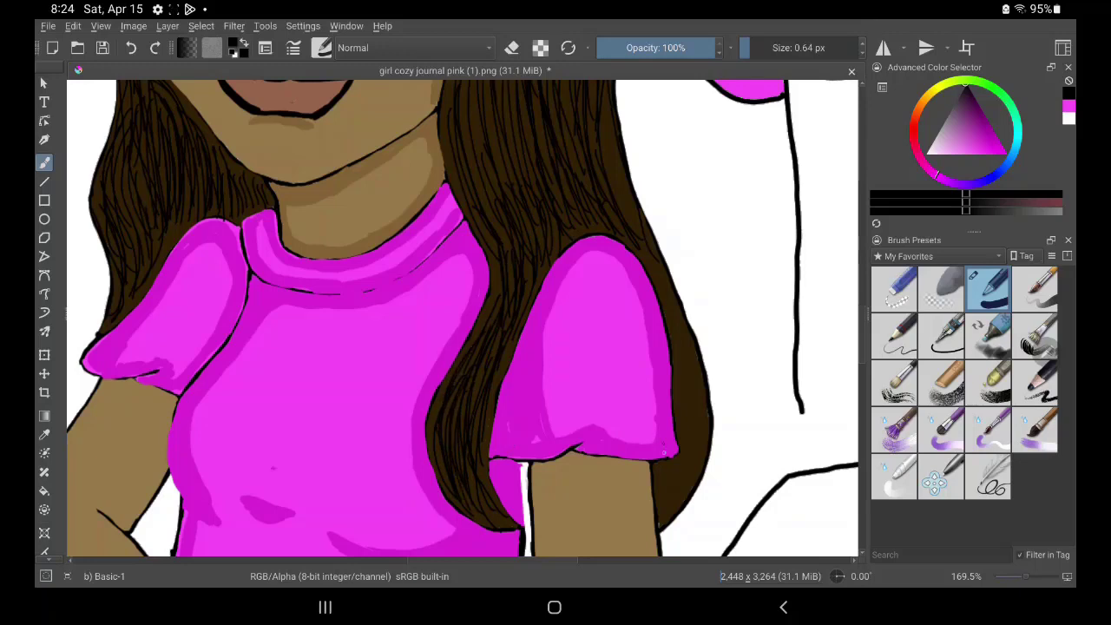
Draw strands in the hair along the sleeve's right edge, extending them higher
drag(682, 474, 678, 369)
drag(664, 282, 686, 386)
drag(615, 207, 673, 338)
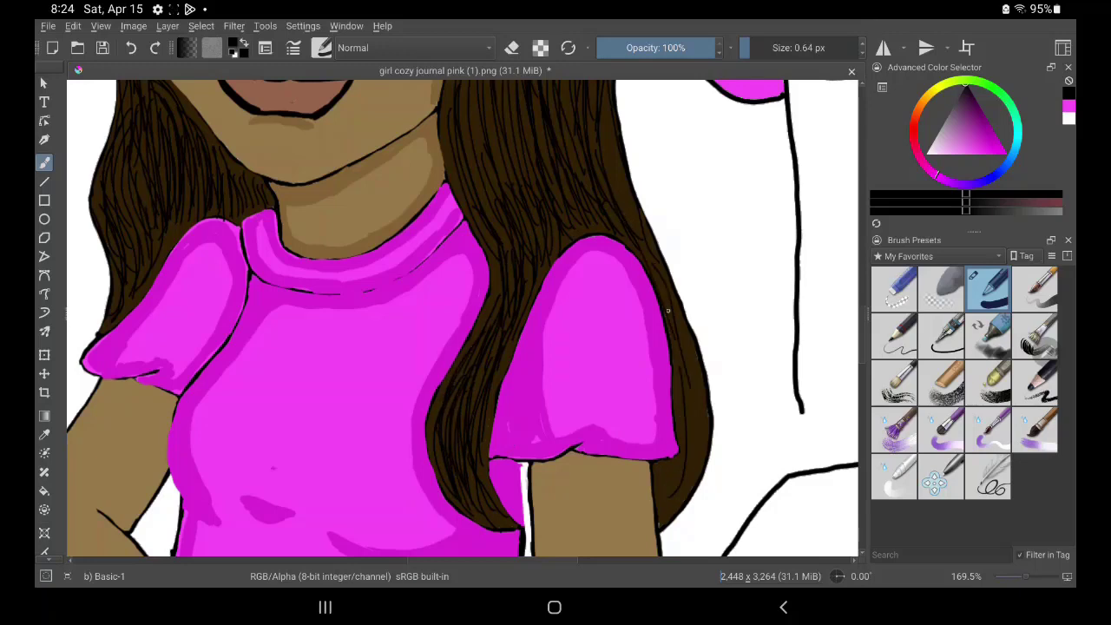
drag(618, 143, 694, 391)
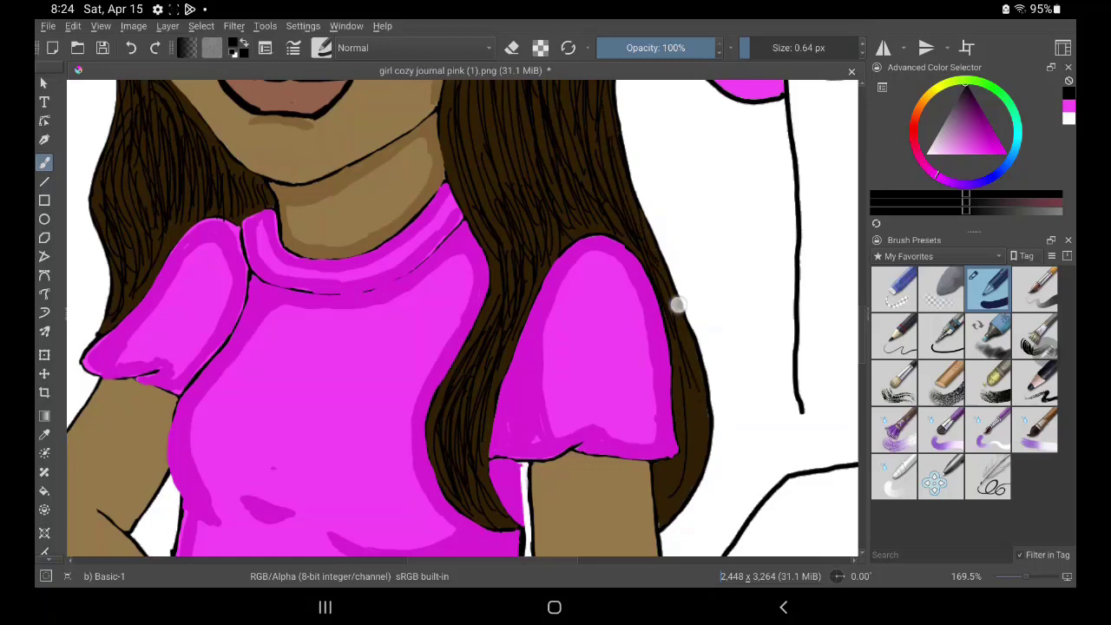
mouse_move(687, 335)
mouse_down()
mouse_move(705, 429)
mouse_move(688, 488)
mouse_move(697, 400)
mouse_move(673, 479)
mouse_move(684, 359)
mouse_up()
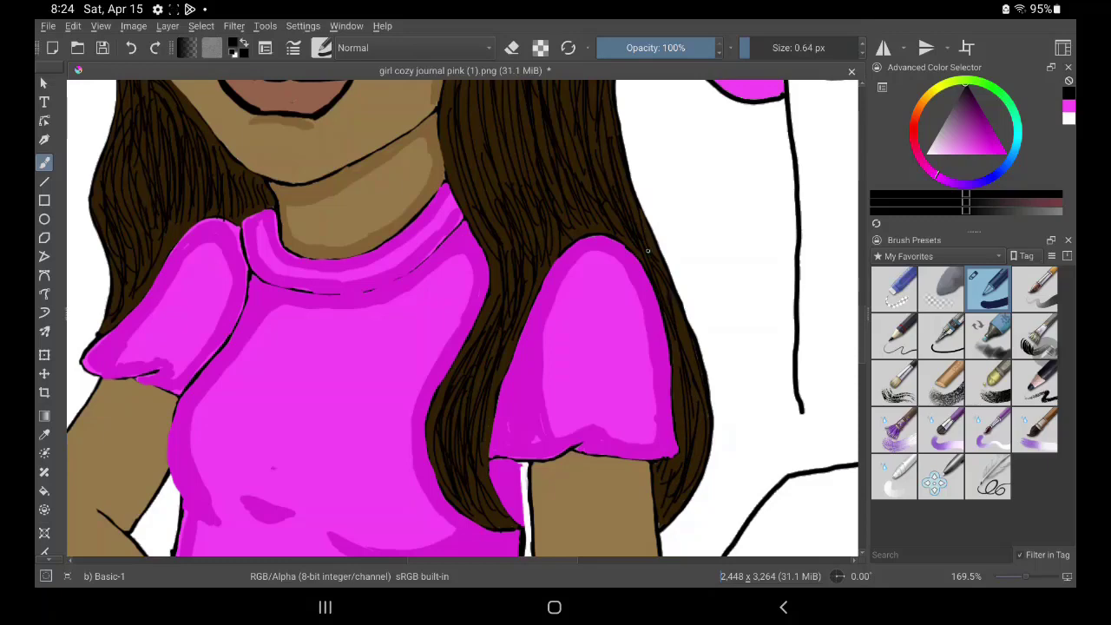
scroll(756, 132, down, 3)
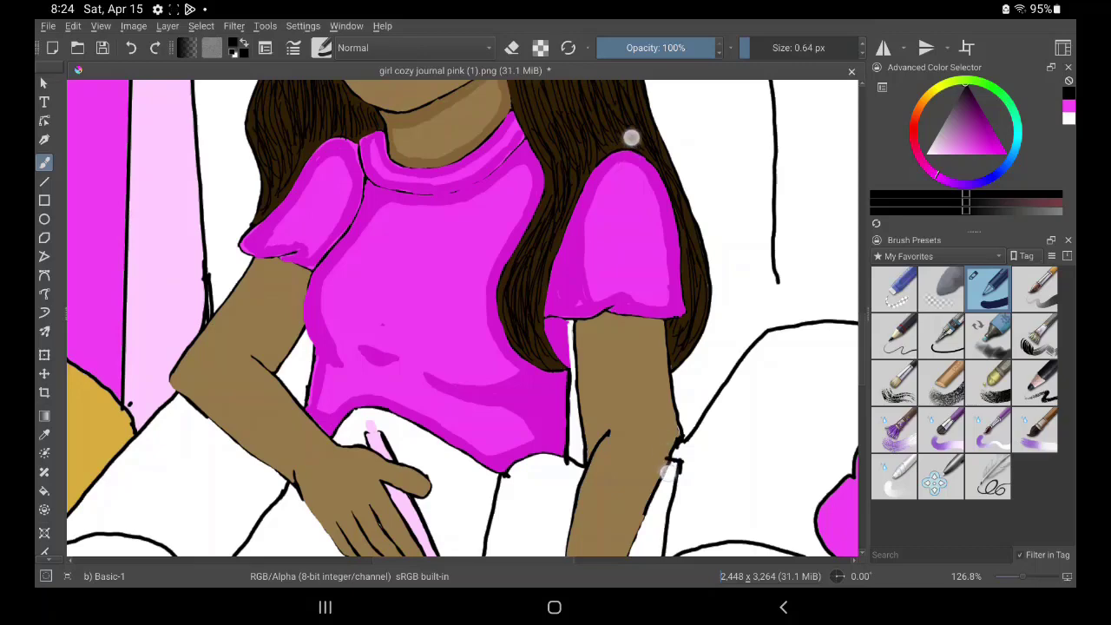
Sample the sleeve's magenta and paint over the stray black line tip on the hem
scroll(649, 303, up, 2)
scroll(634, 304, up, 3)
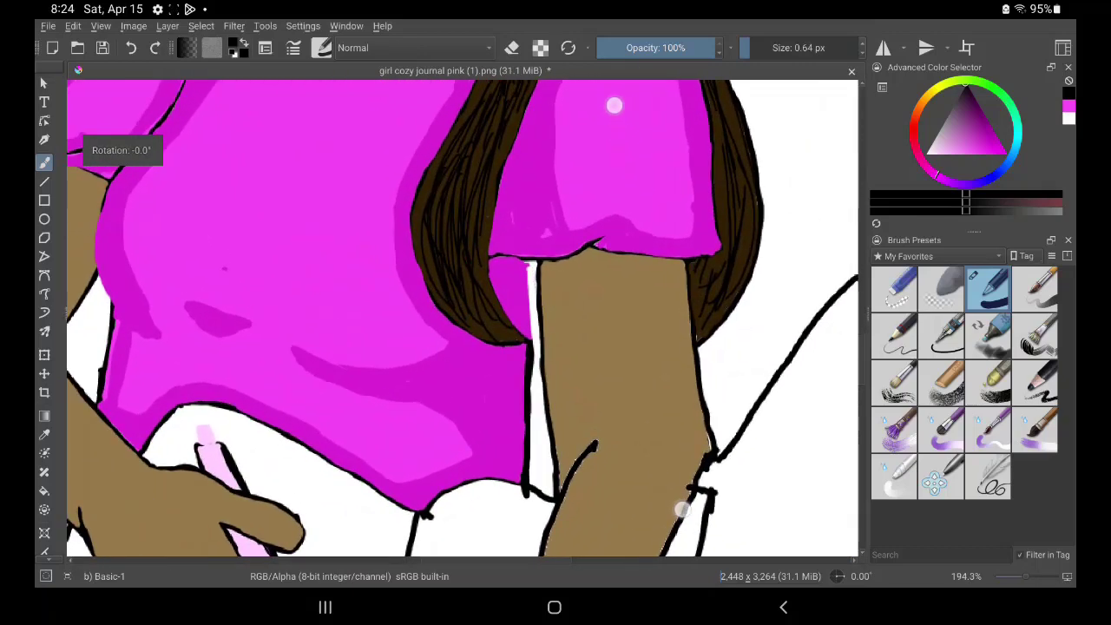
scroll(621, 308, up, 3)
scroll(618, 308, up, 2)
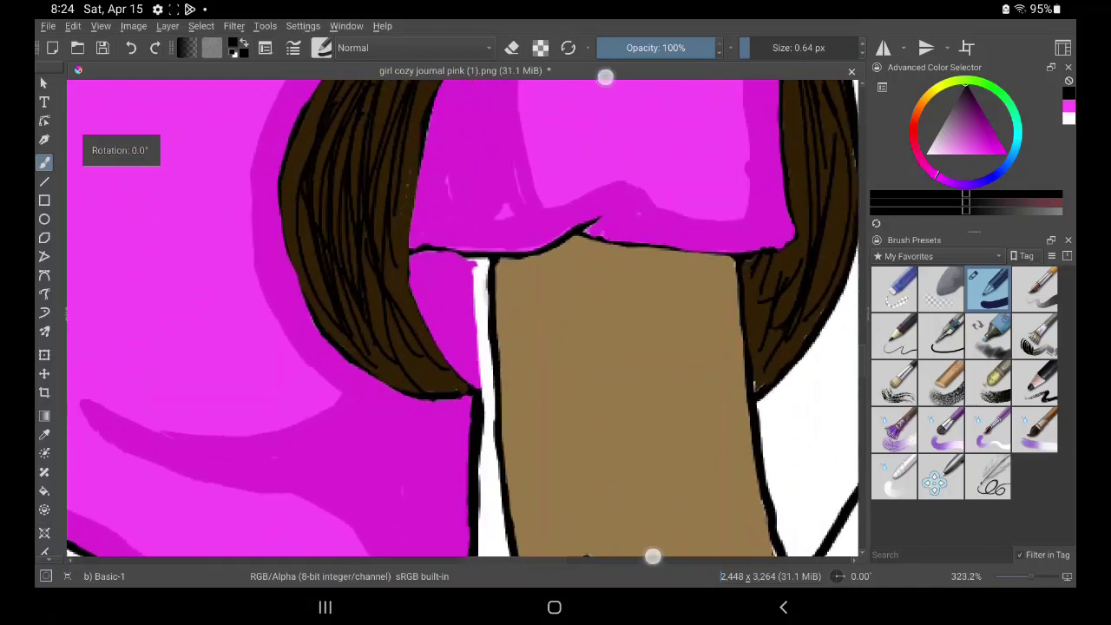
scroll(618, 308, up, 1)
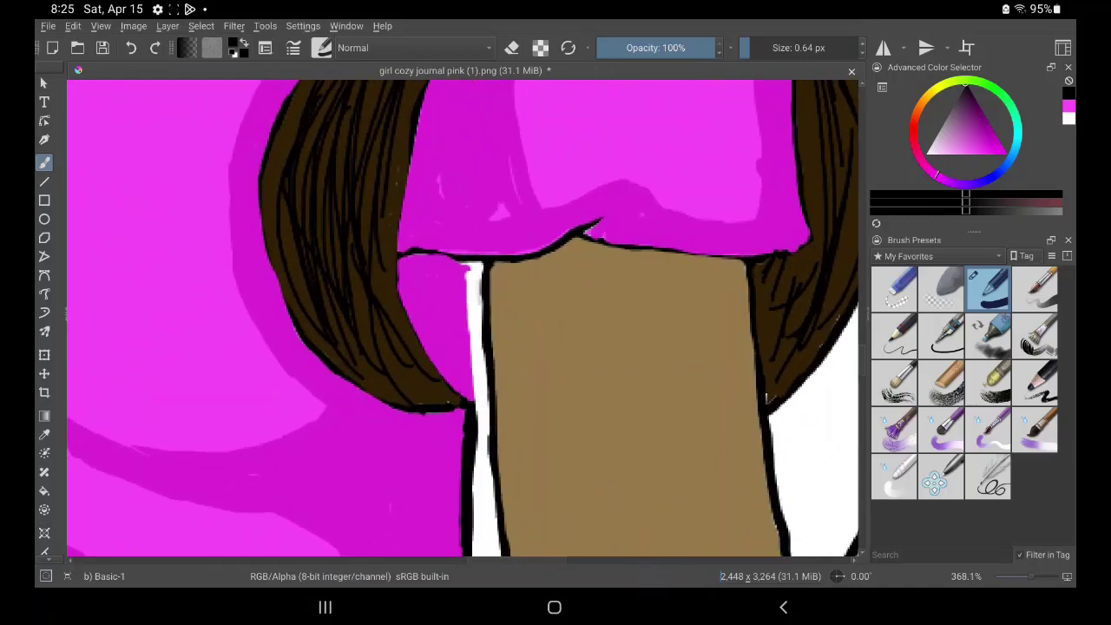
click(45, 434)
click(217, 304)
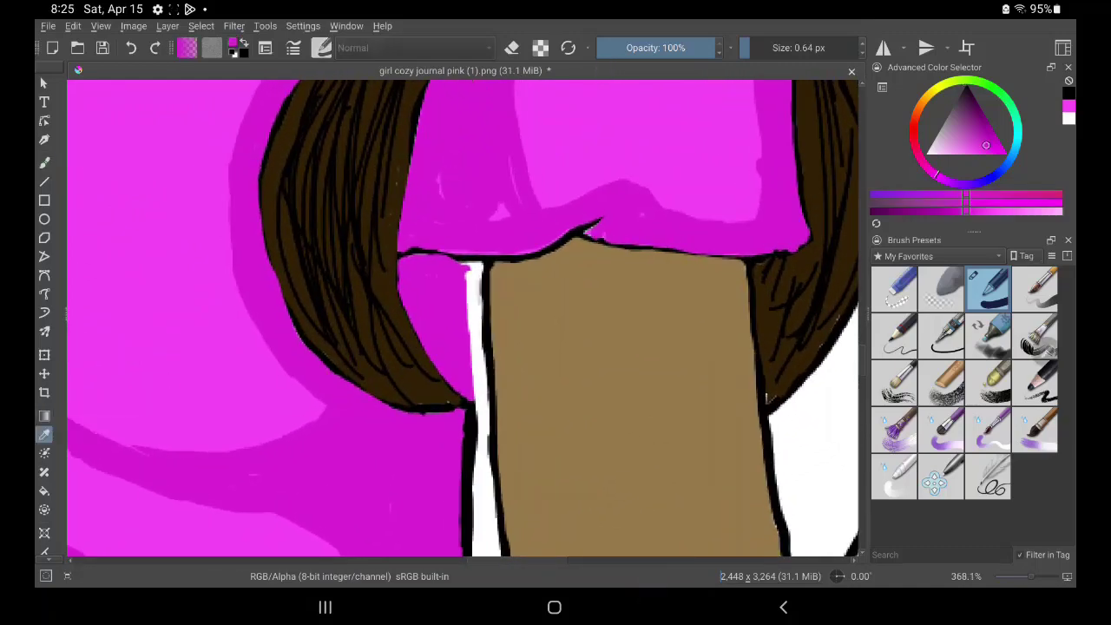
click(44, 162)
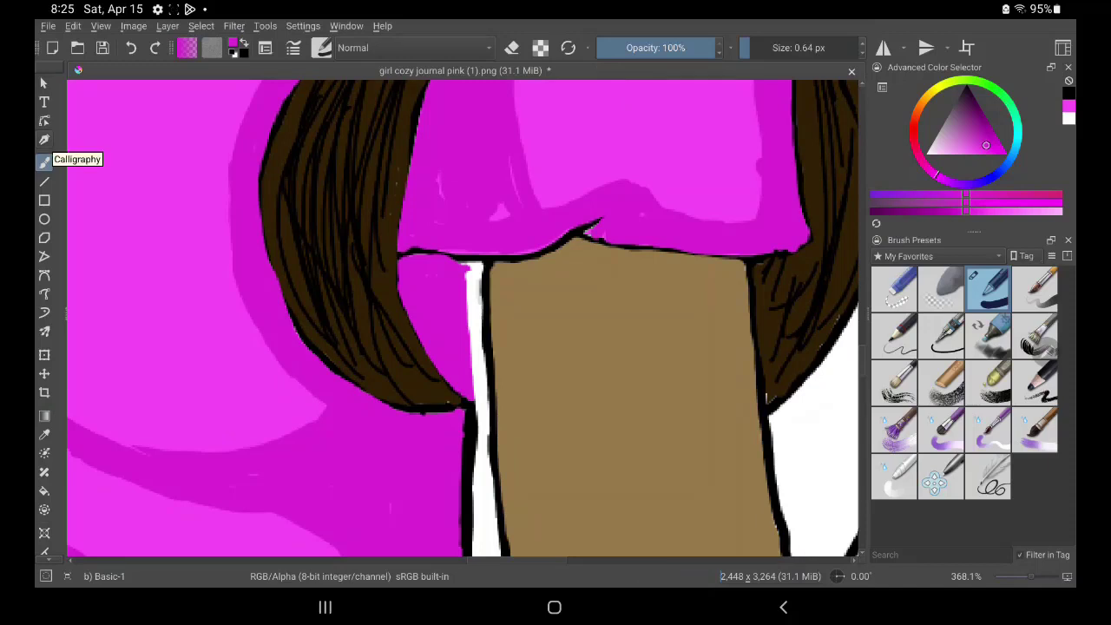
click(496, 218)
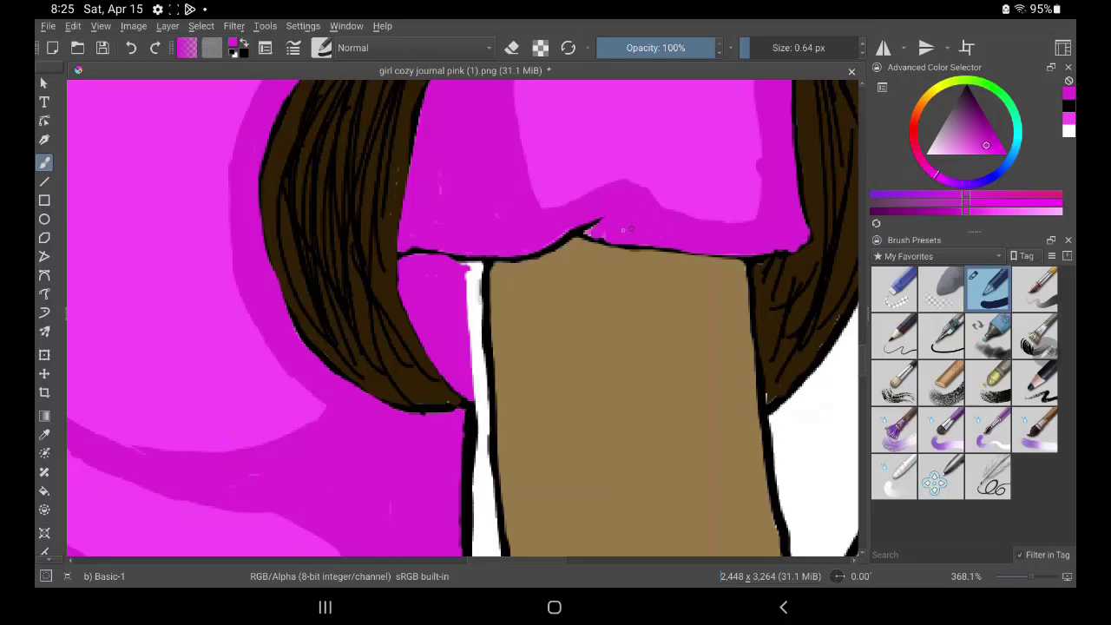
drag(622, 229, 591, 231)
Switch to black and thicken the outlines under the sleeve hem and the white strip's edge
key(d)
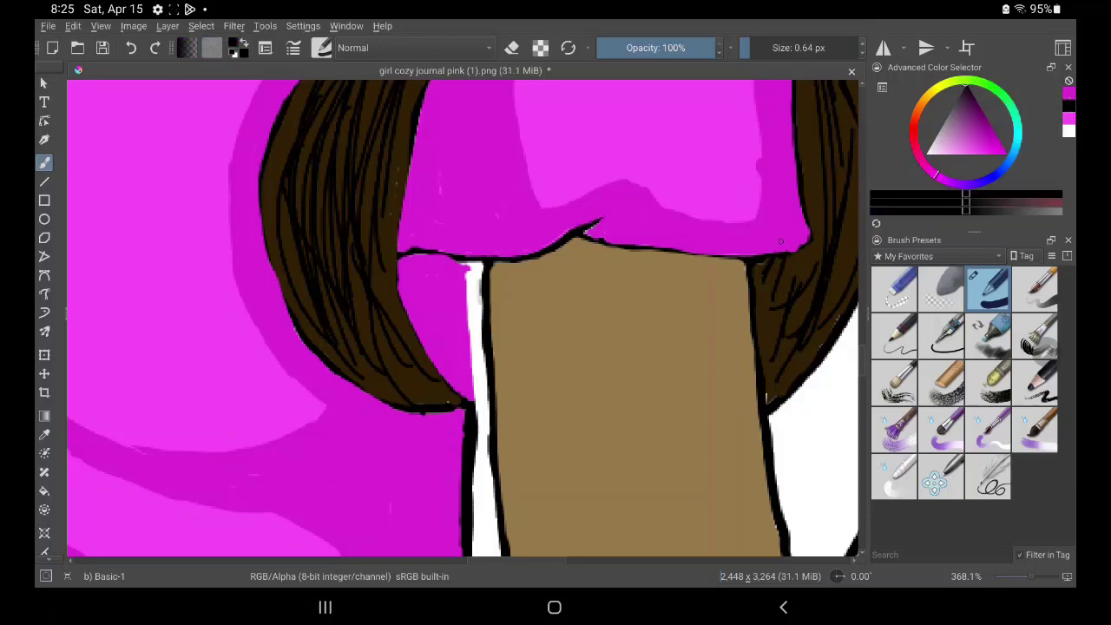
drag(748, 48, 753, 48)
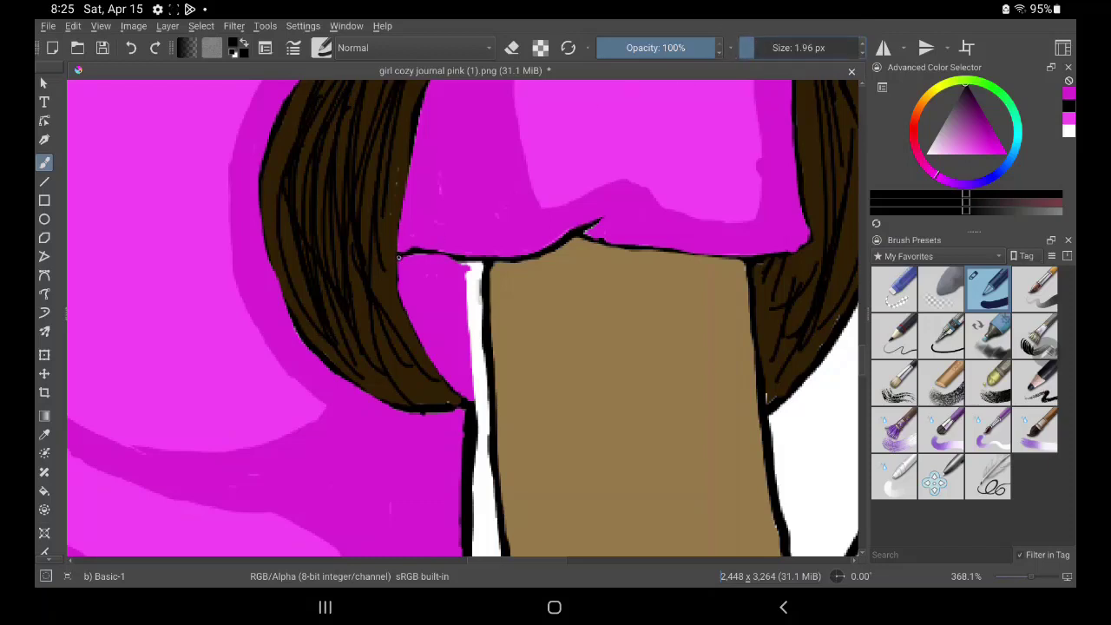
drag(399, 257, 447, 255)
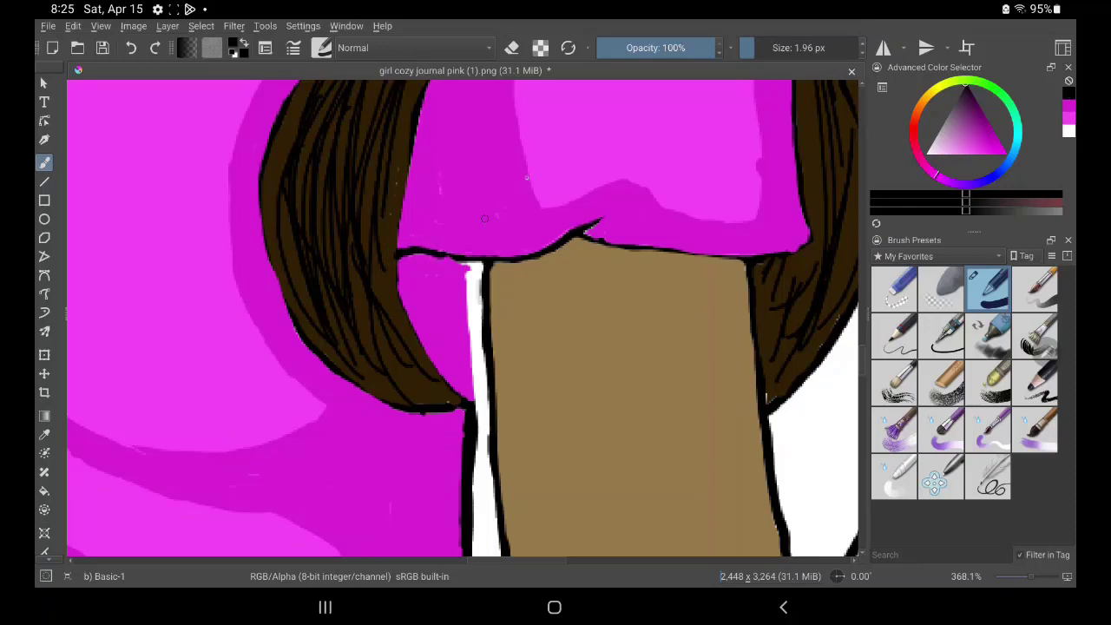
drag(751, 48, 745, 47)
drag(400, 253, 525, 256)
drag(472, 406, 467, 259)
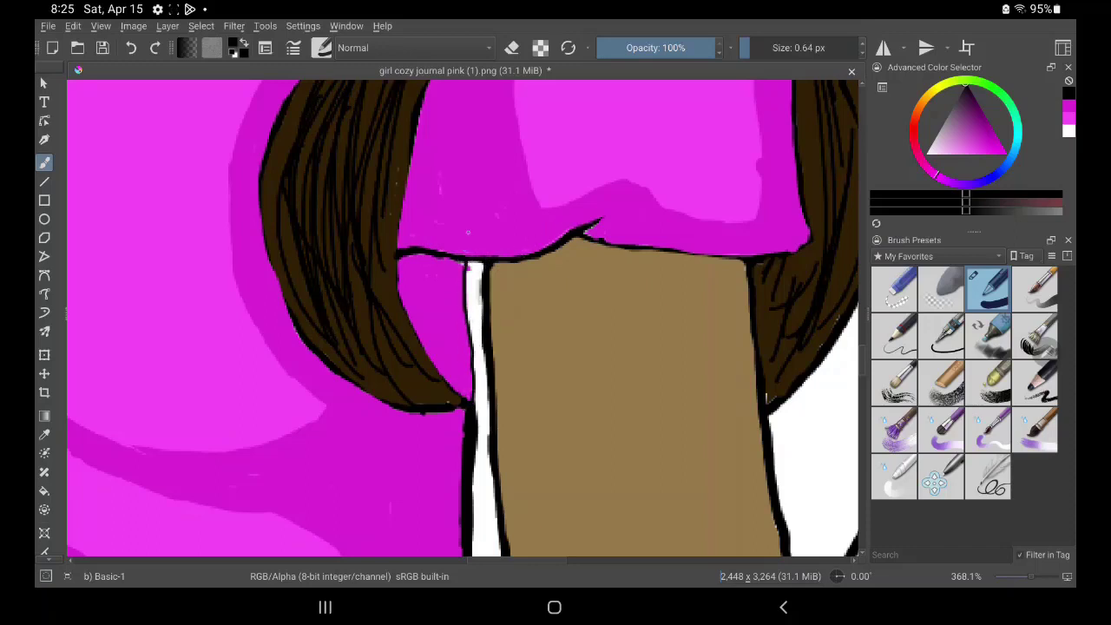
At 1.96 px, redraw the white strip's edge, strengthen the hair outlines and retrace the hem
click(750, 48)
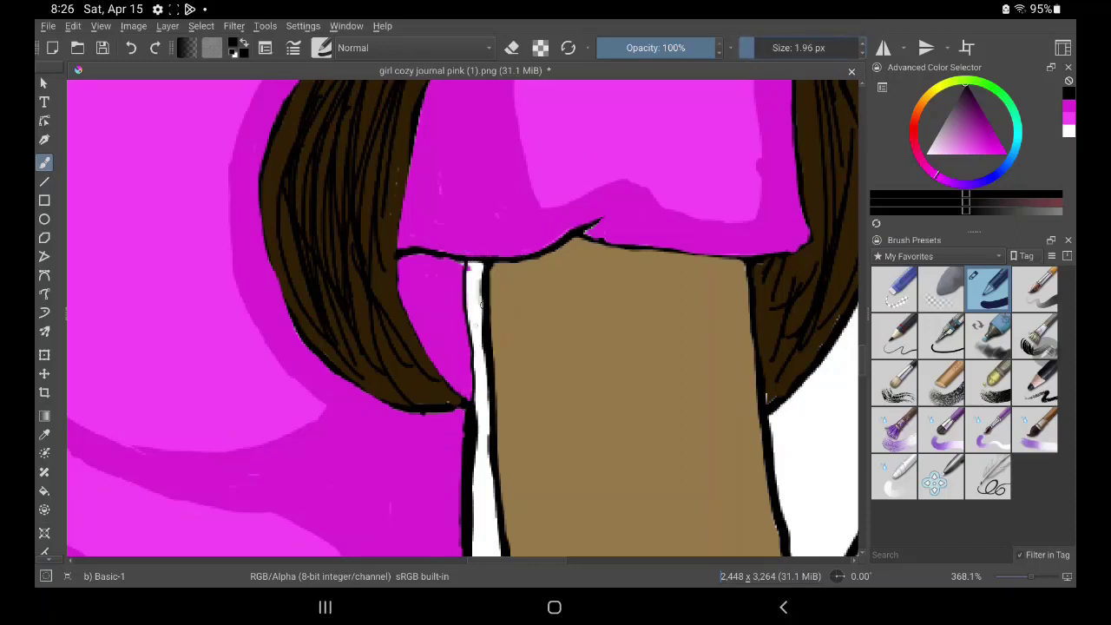
mouse_move(469, 408)
mouse_down()
mouse_move(466, 257)
mouse_move(468, 282)
mouse_up()
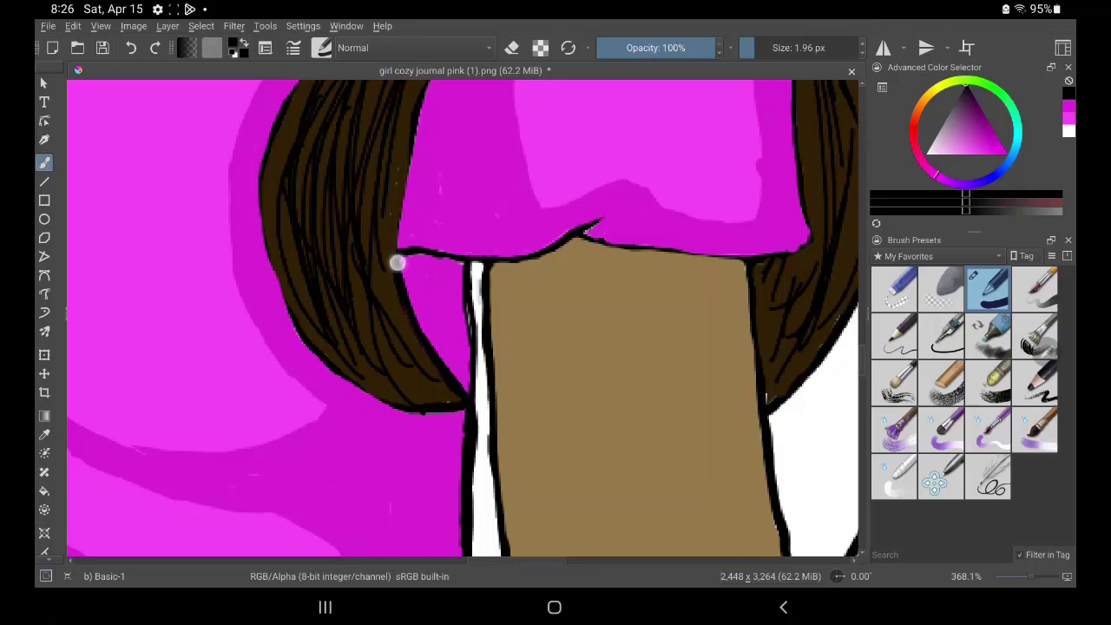
drag(397, 260, 438, 70)
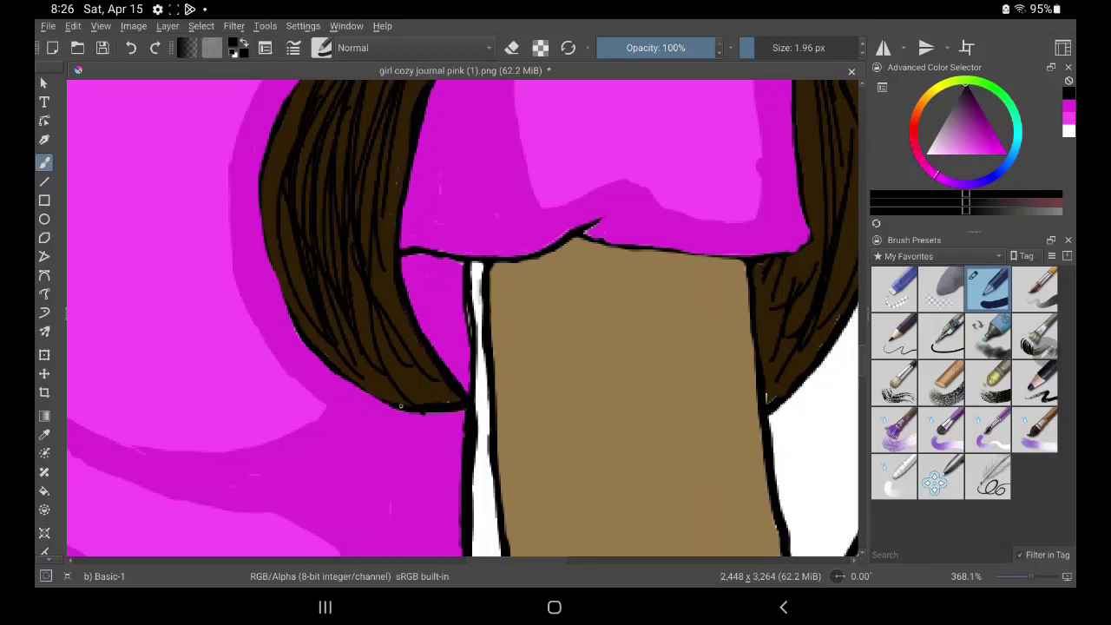
mouse_move(401, 405)
mouse_down()
mouse_move(342, 370)
mouse_move(276, 273)
mouse_move(258, 203)
mouse_move(264, 127)
mouse_up()
drag(258, 166, 308, 77)
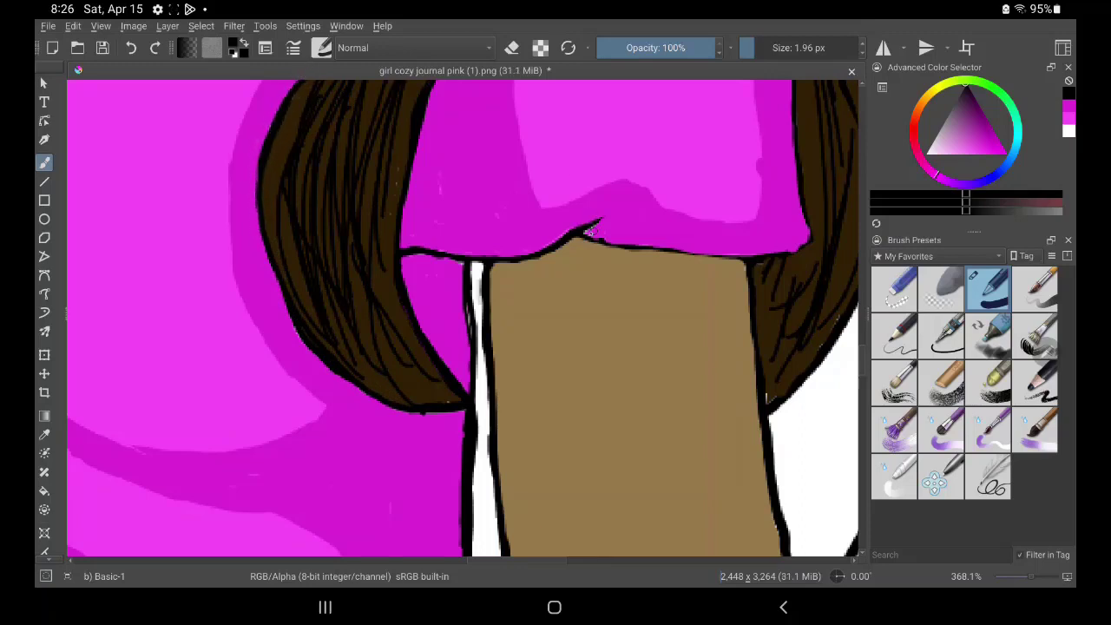
mouse_move(585, 233)
mouse_down()
mouse_move(689, 255)
mouse_move(786, 248)
mouse_move(811, 235)
mouse_up()
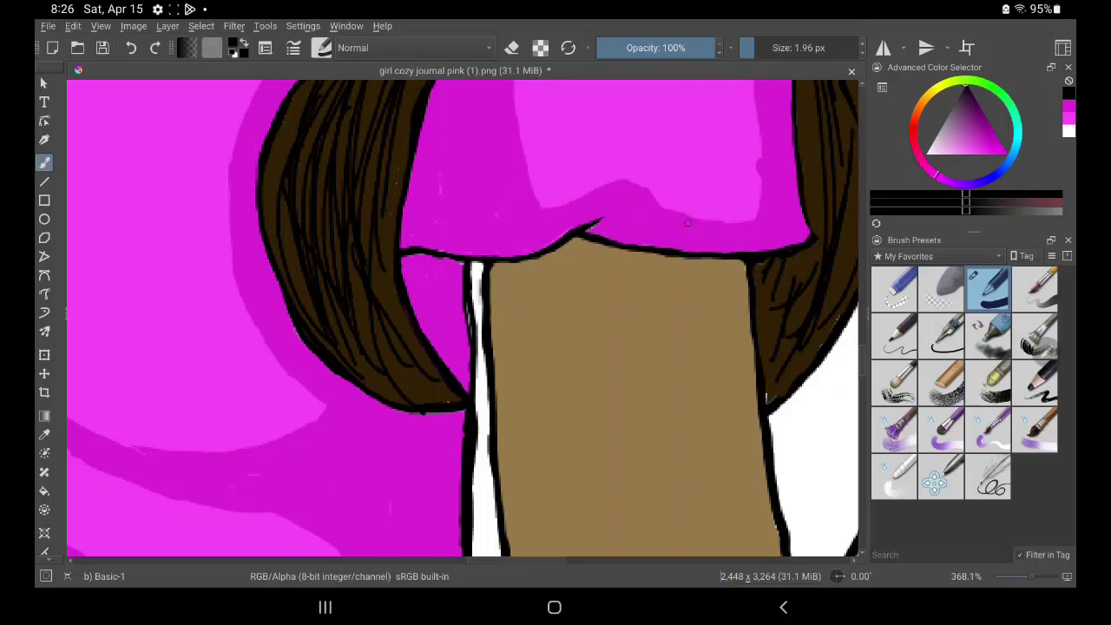
drag(635, 255, 608, 449)
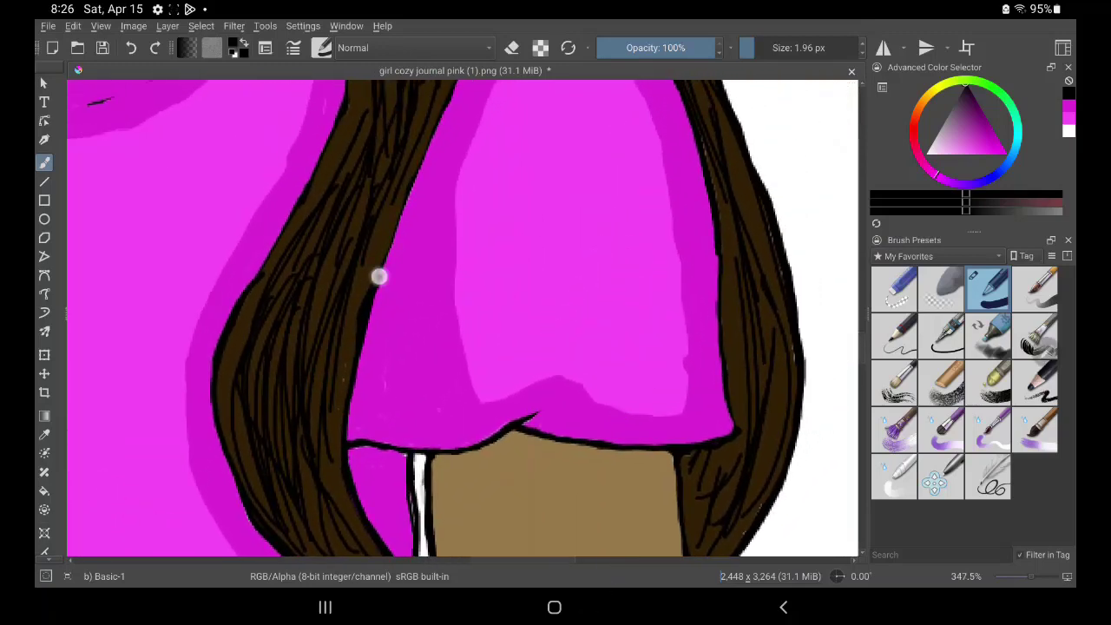
Darken both hair edges and the sleeve's top outline where hair meets the shoulder
drag(379, 276, 455, 81)
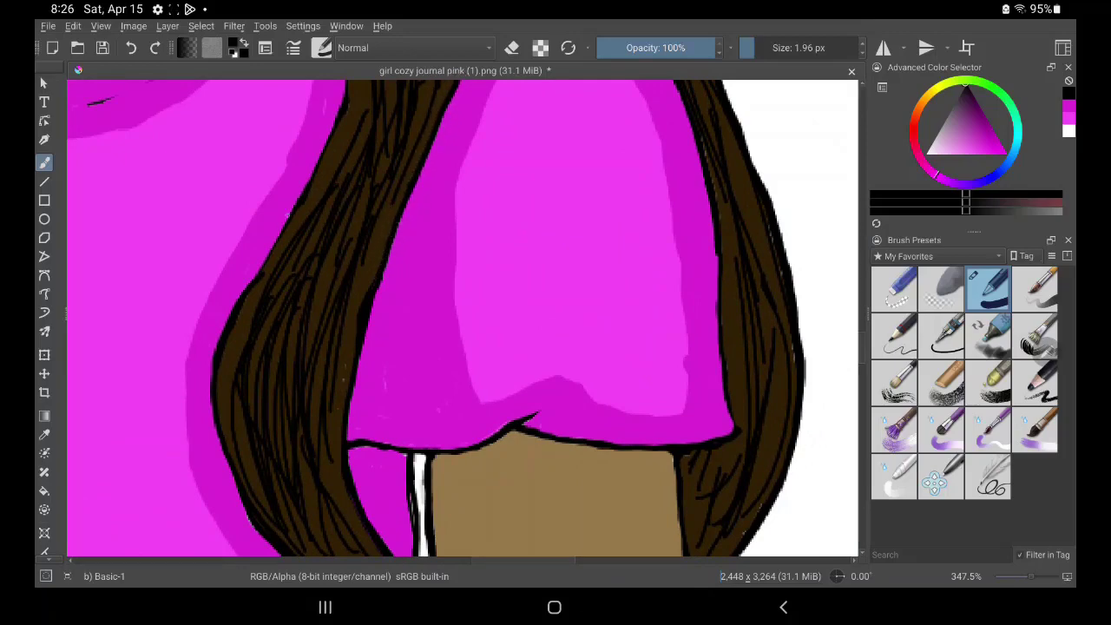
mouse_move(250, 282)
mouse_down()
mouse_move(330, 136)
mouse_move(342, 87)
mouse_move(232, 315)
mouse_up()
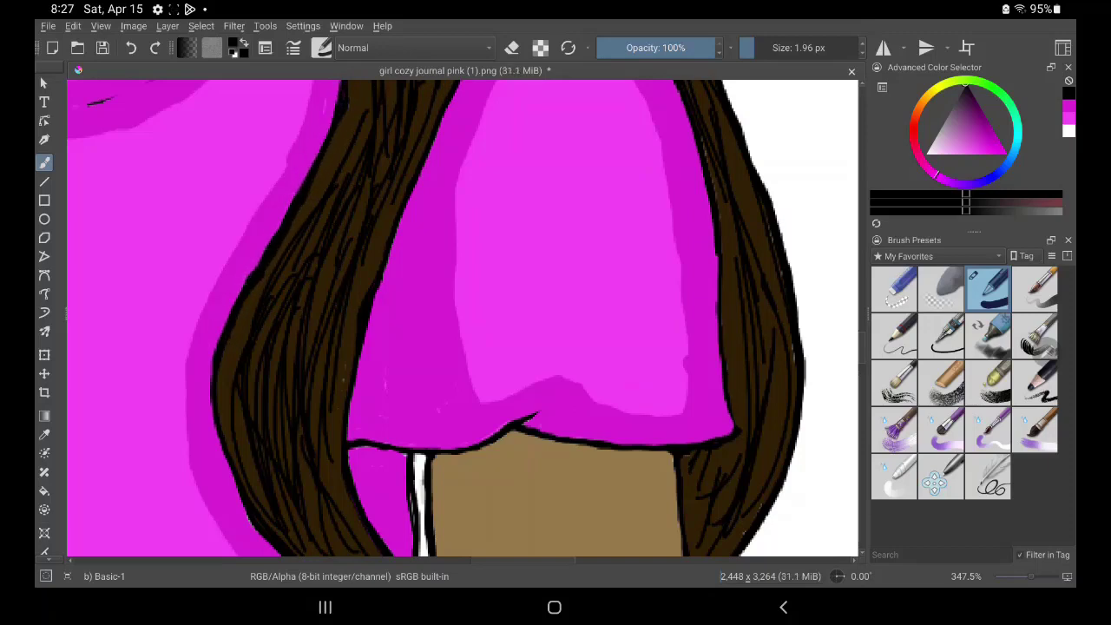
mouse_move(733, 426)
mouse_down()
mouse_move(714, 217)
mouse_move(673, 80)
mouse_move(715, 174)
mouse_move(722, 233)
mouse_up()
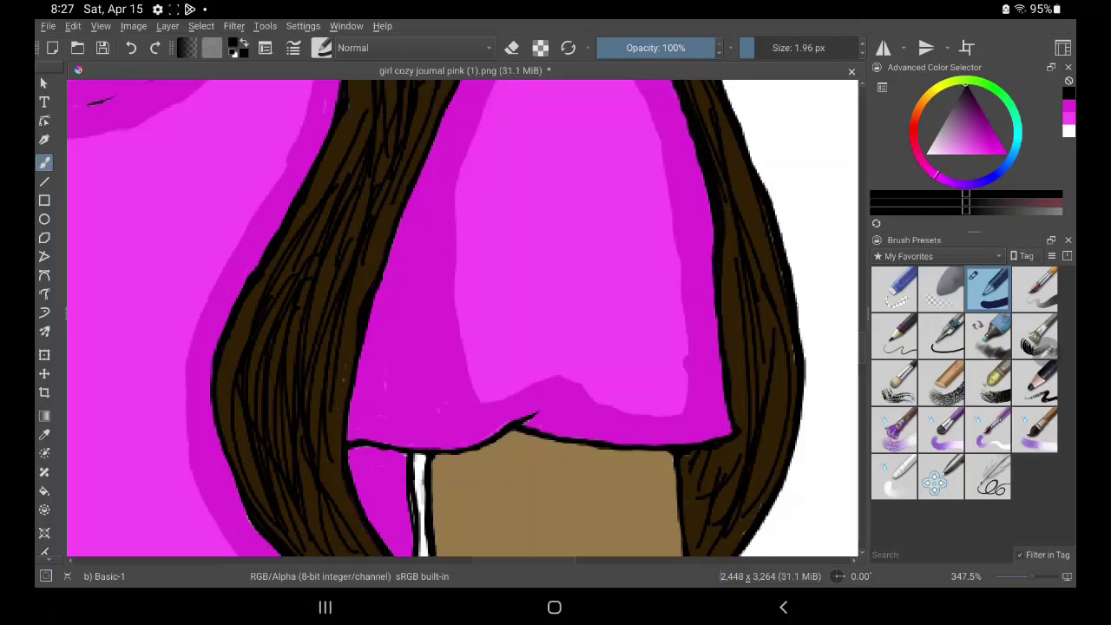
mouse_move(776, 493)
mouse_down()
mouse_move(793, 441)
mouse_move(796, 315)
mouse_move(723, 90)
mouse_move(749, 148)
mouse_up()
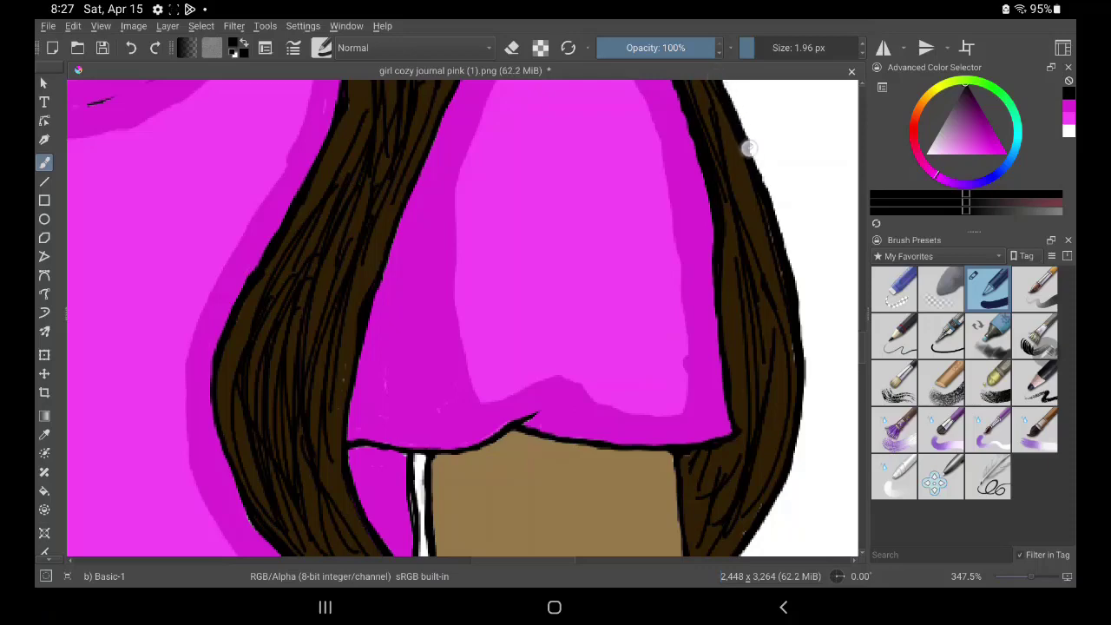
drag(555, 104, 564, 364)
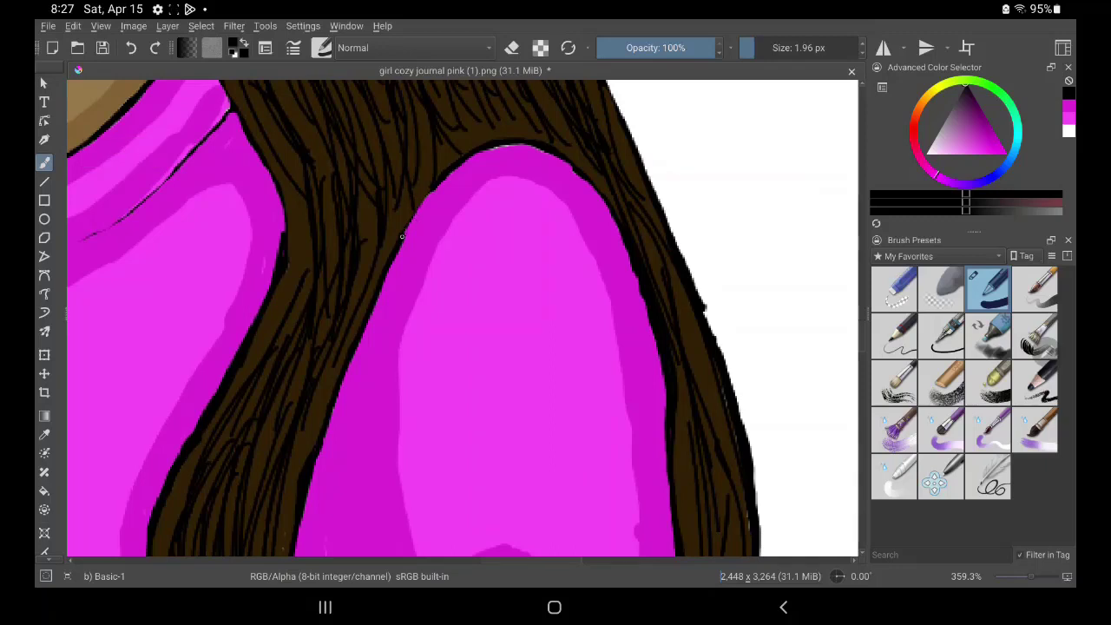
mouse_move(403, 233)
mouse_down()
mouse_move(463, 157)
mouse_move(521, 139)
mouse_move(495, 144)
mouse_move(526, 144)
mouse_move(591, 183)
mouse_move(655, 315)
mouse_up()
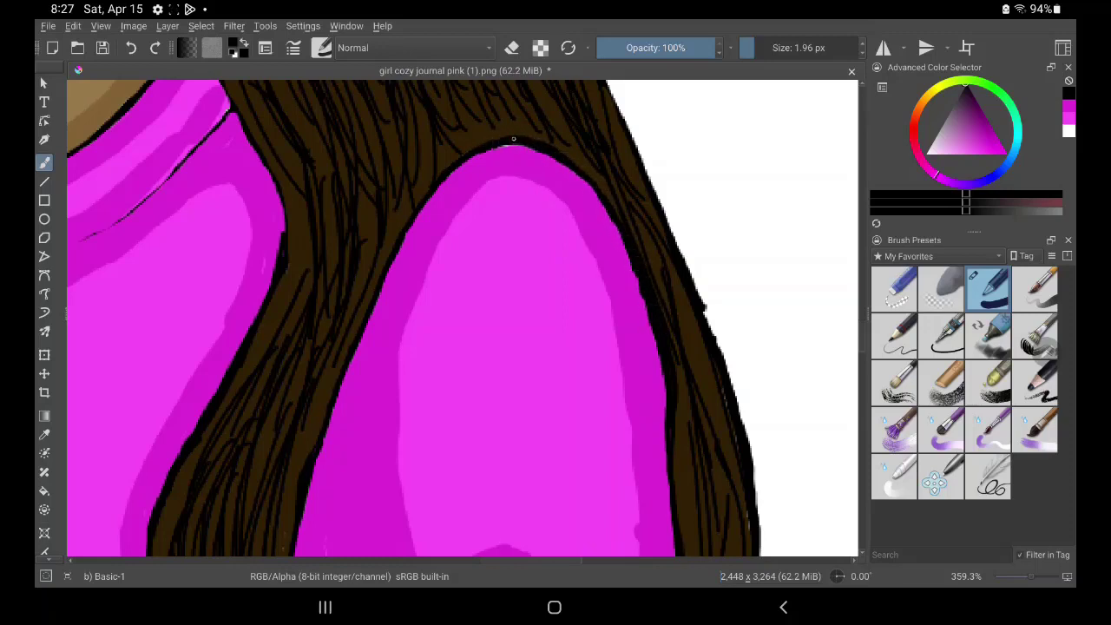
mouse_move(283, 237)
mouse_down()
mouse_move(275, 178)
mouse_move(247, 132)
mouse_up()
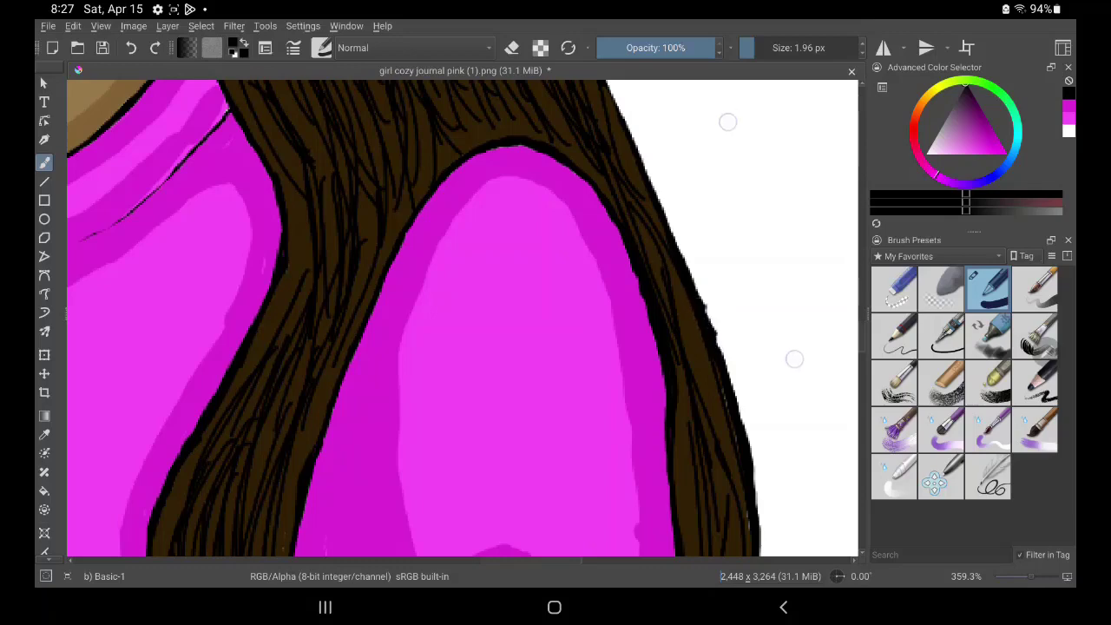
scroll(729, 226, up, 5)
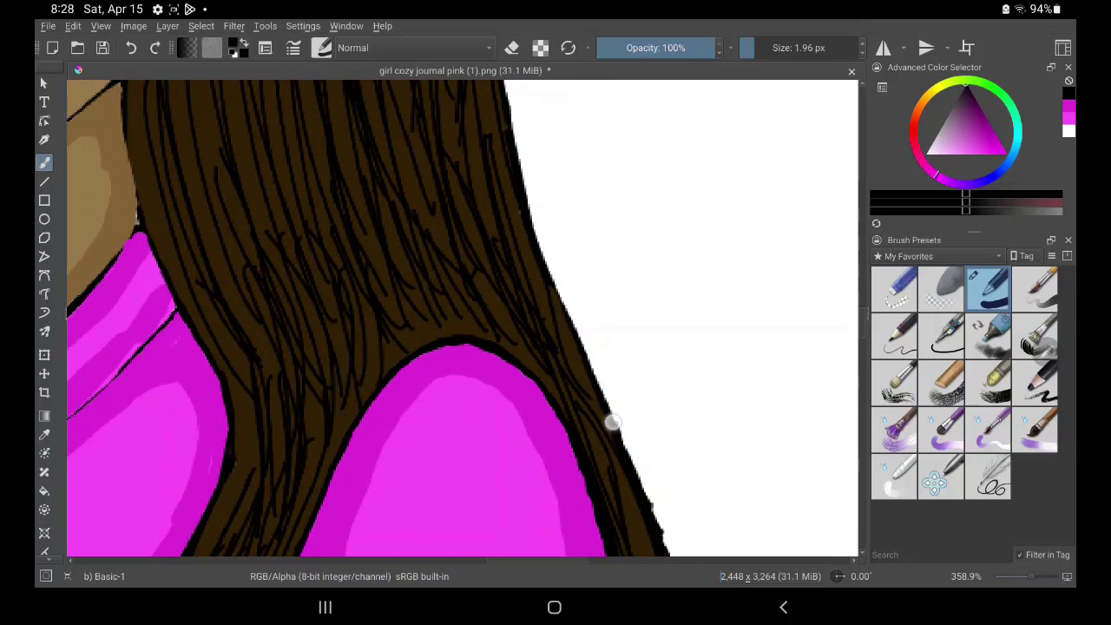
Enlarge the brush to about 5 px and thicken the hair's outer and left edges beside the face
drag(541, 246, 503, 76)
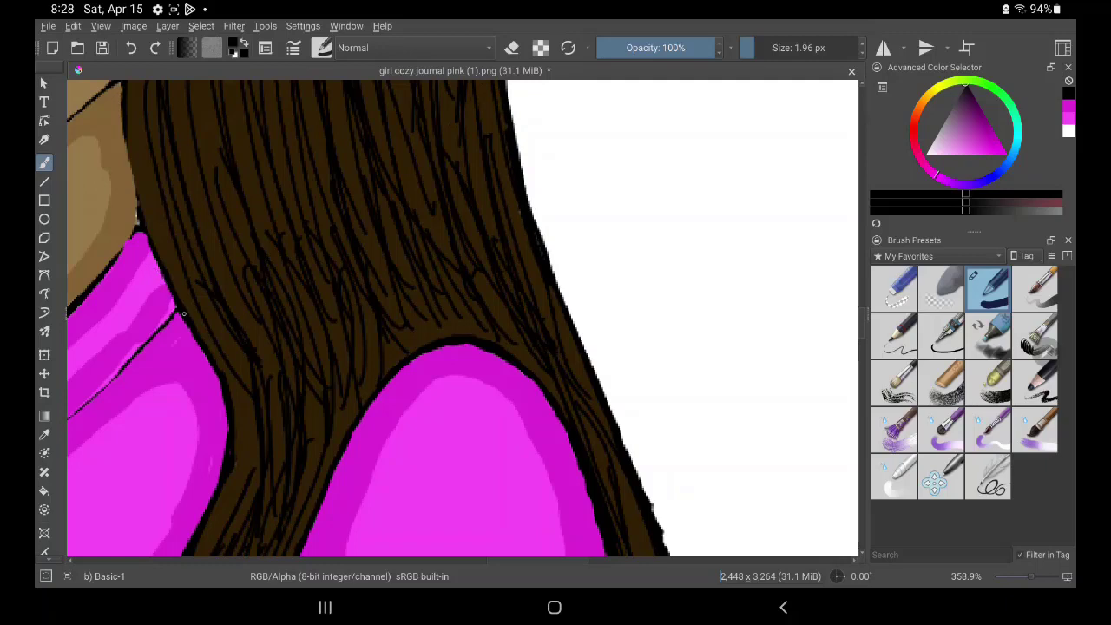
mouse_move(179, 313)
mouse_down()
mouse_move(136, 186)
mouse_move(124, 83)
mouse_move(129, 171)
mouse_move(156, 269)
mouse_up()
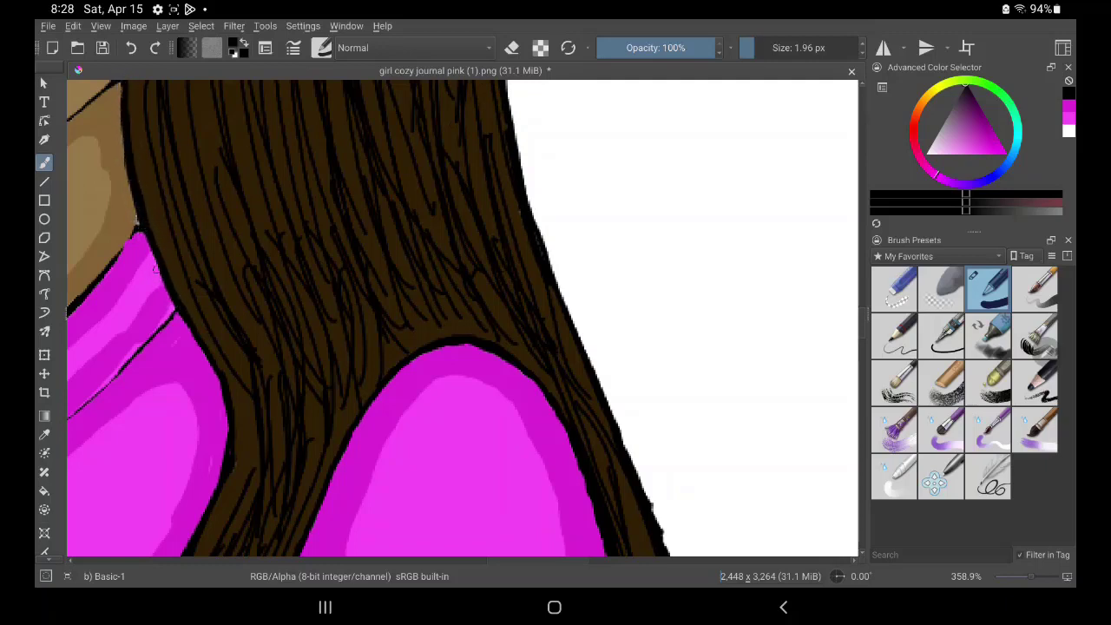
drag(744, 48, 751, 48)
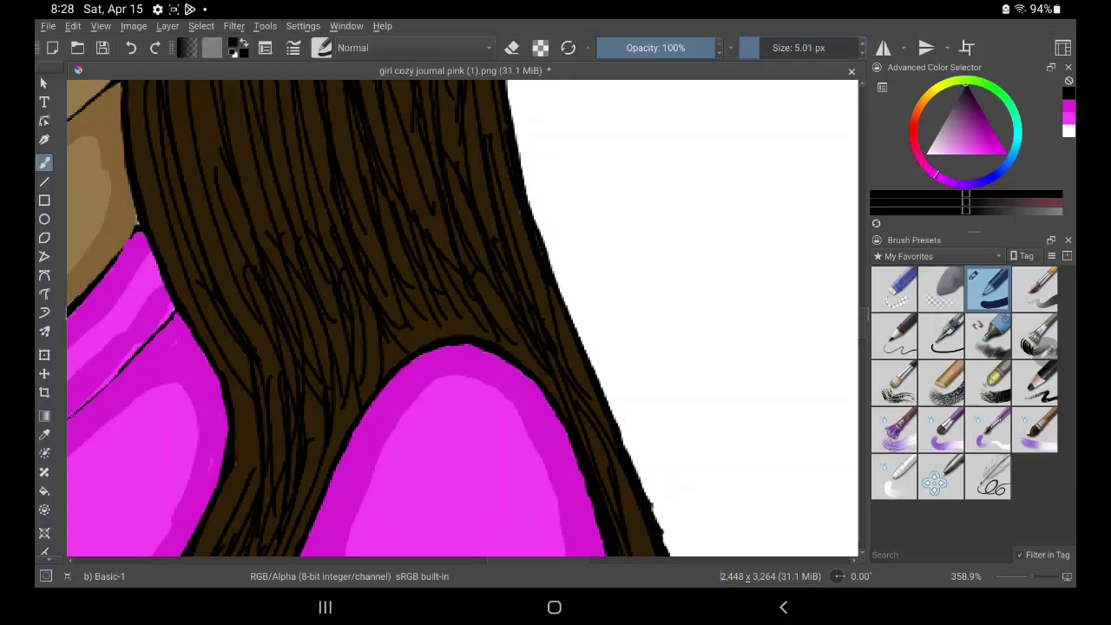
drag(409, 231, 435, 352)
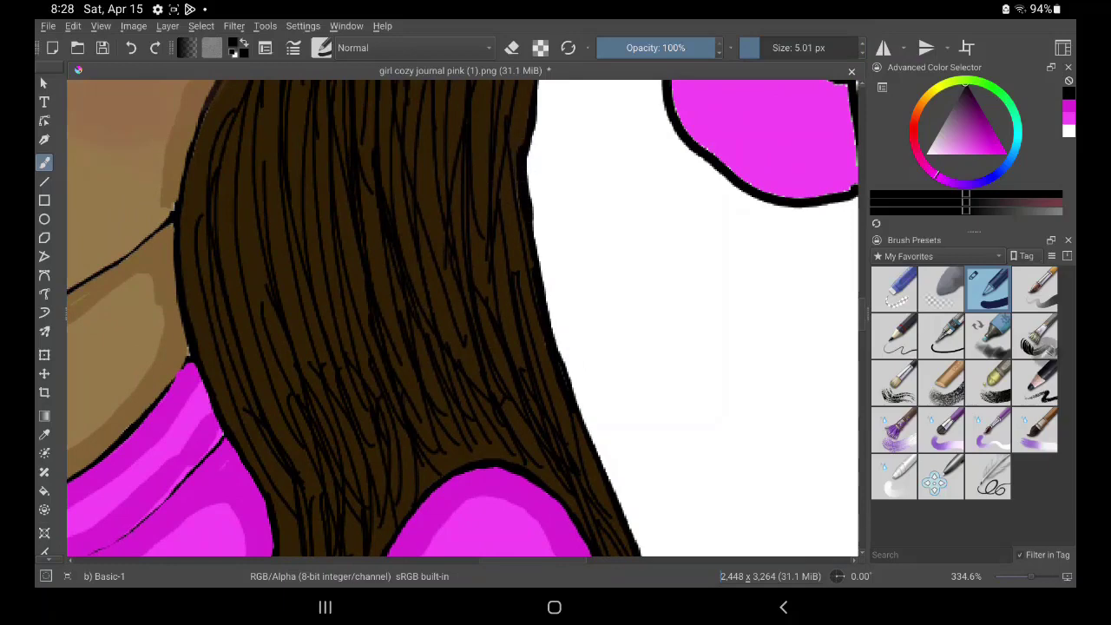
drag(168, 222, 199, 131)
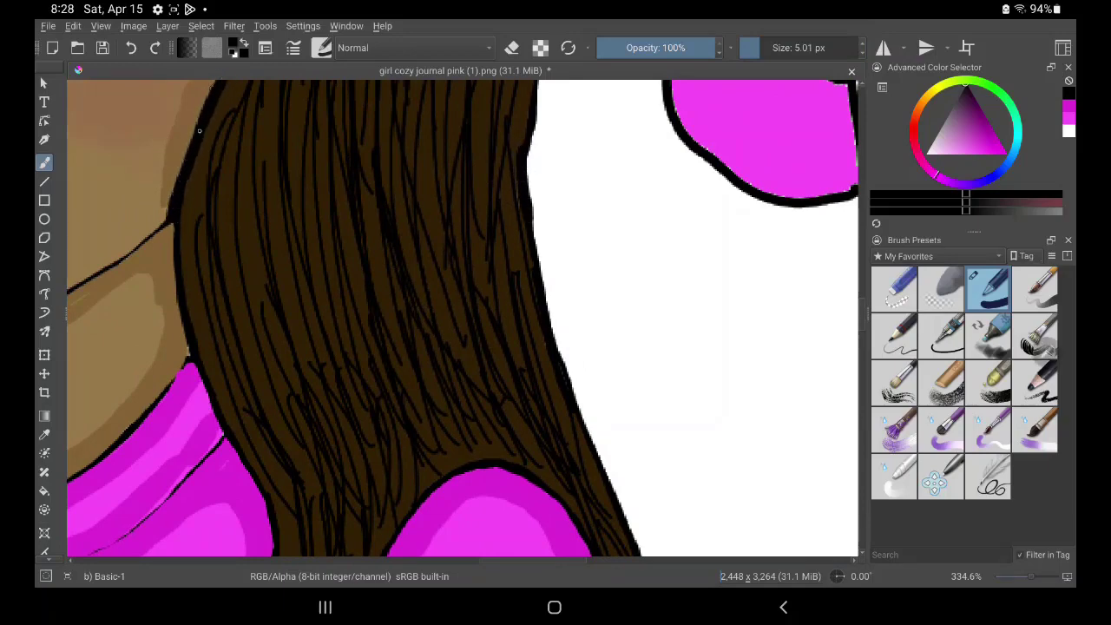
drag(194, 348, 169, 199)
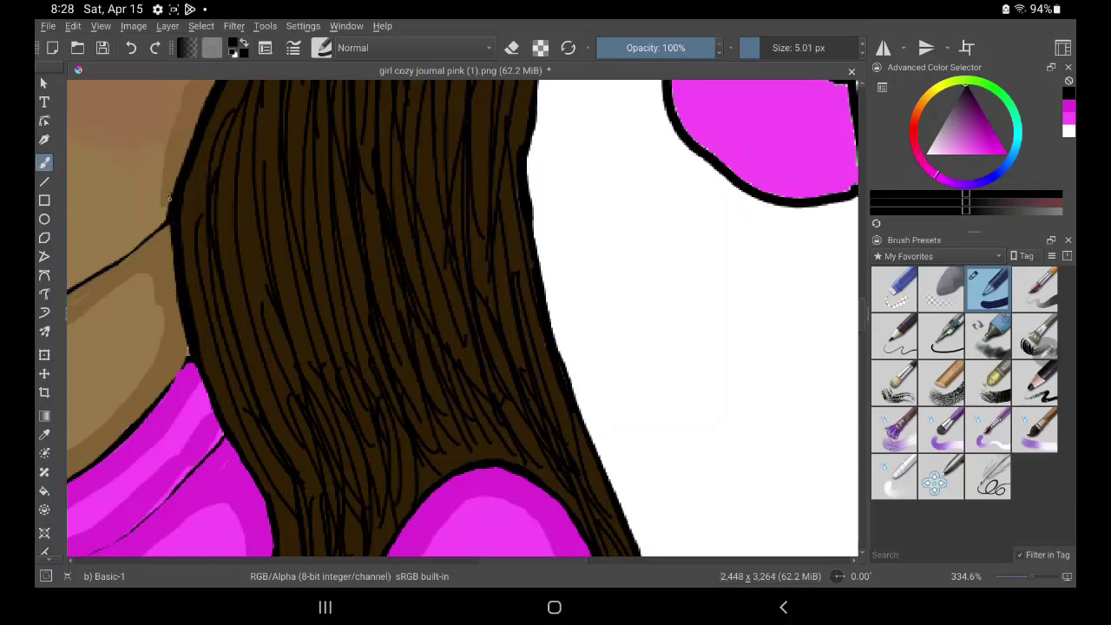
Thicken the hair outline above the pink shoulder, then reduce the brush to 2.65 px
drag(274, 525, 187, 341)
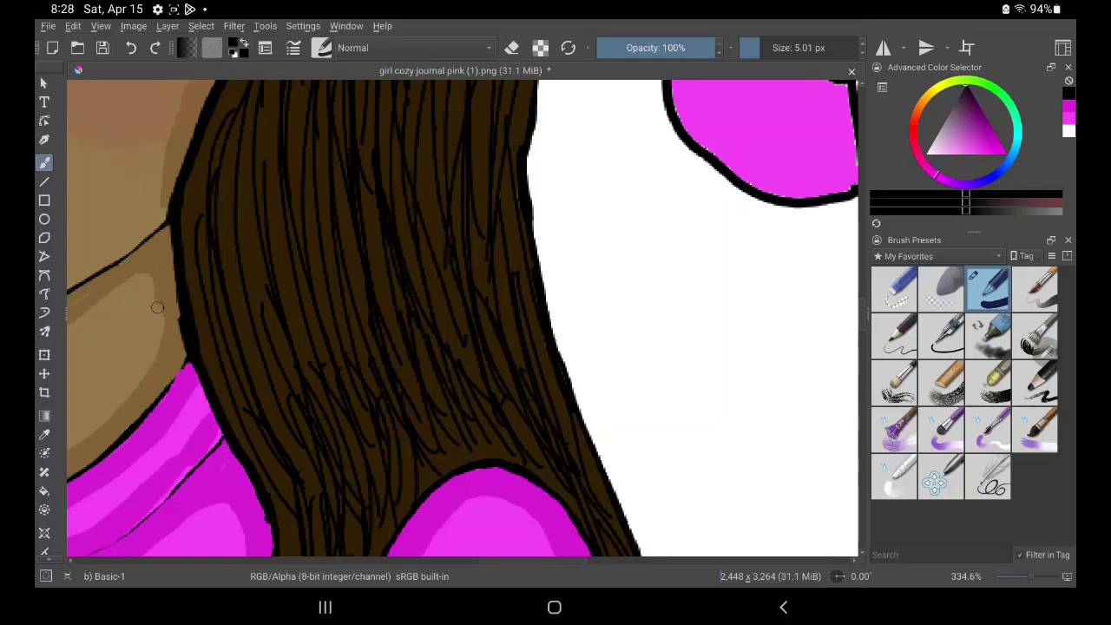
drag(425, 426, 476, 253)
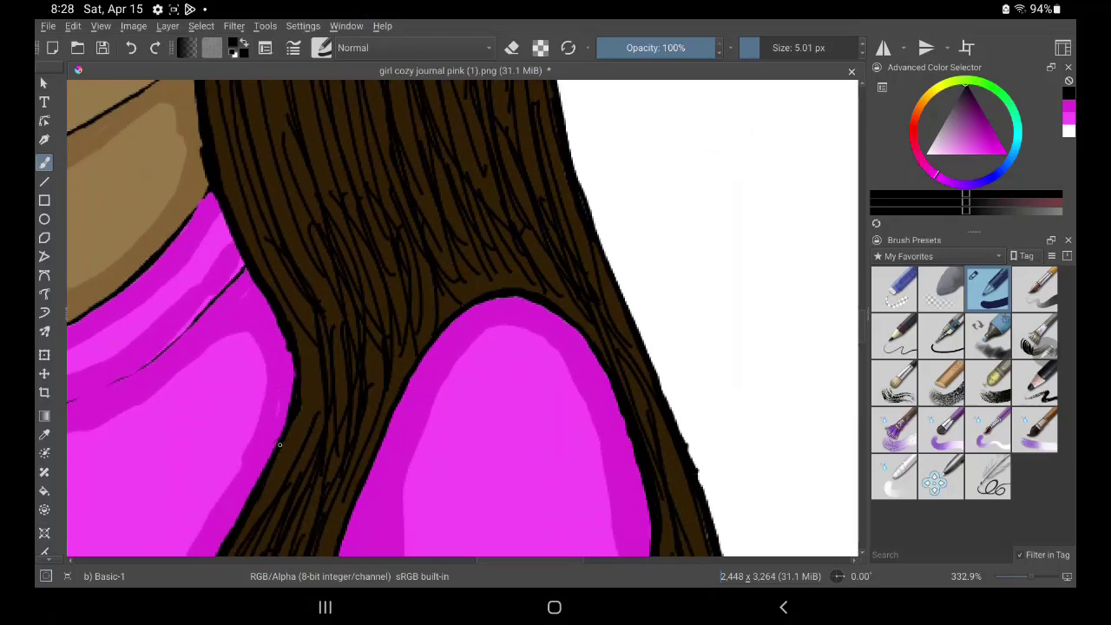
mouse_move(277, 451)
mouse_down()
mouse_move(292, 385)
mouse_move(268, 291)
mouse_up()
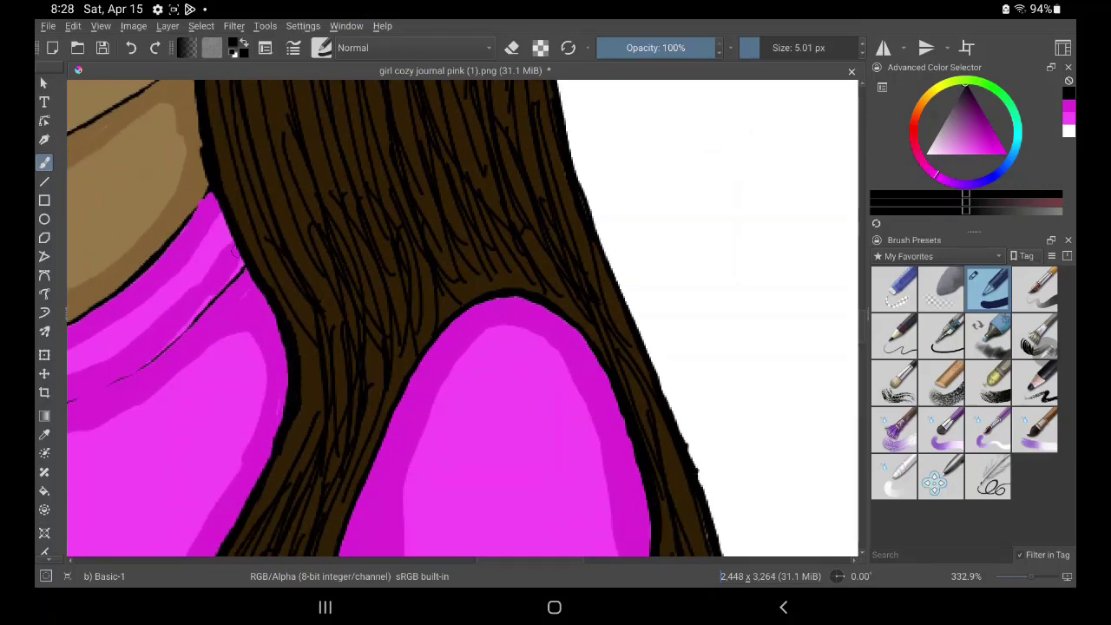
double_click(807, 47)
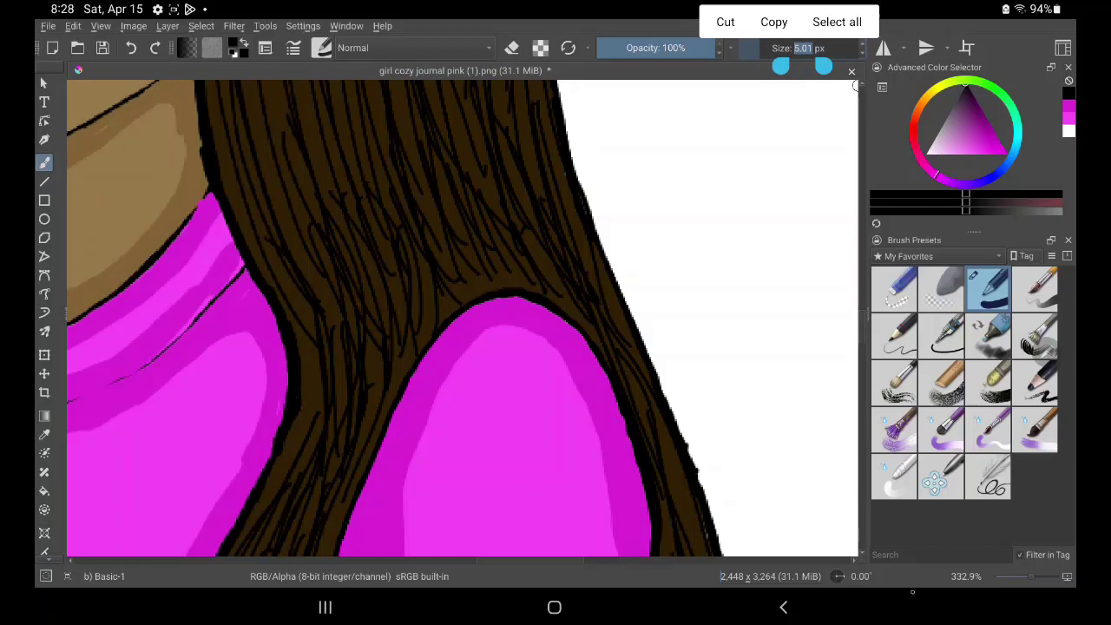
key(Escape)
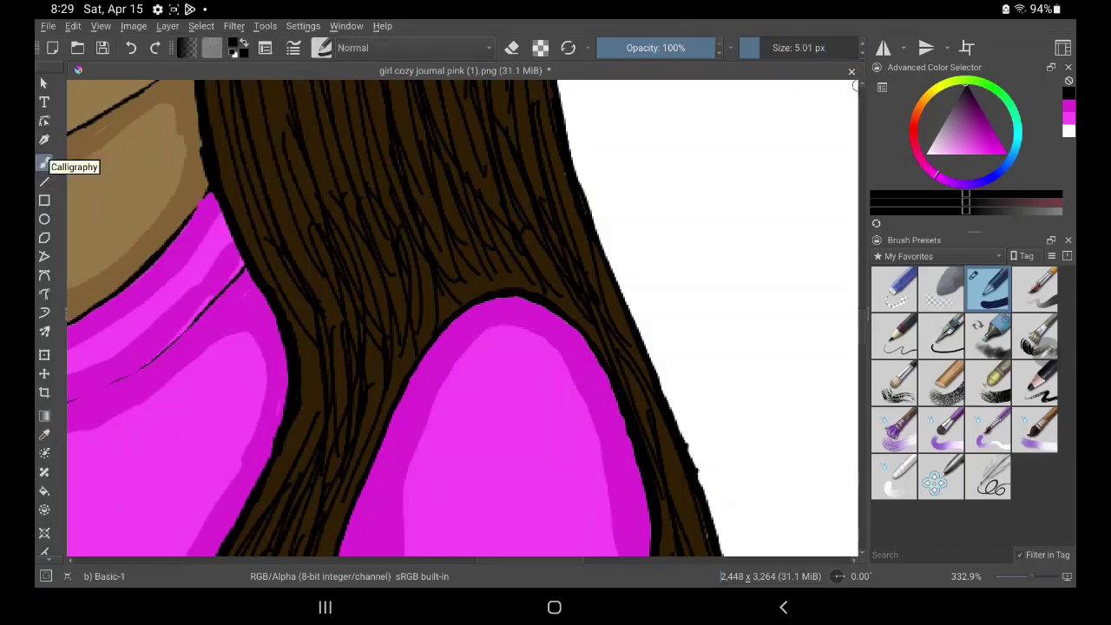
drag(759, 48, 752, 47)
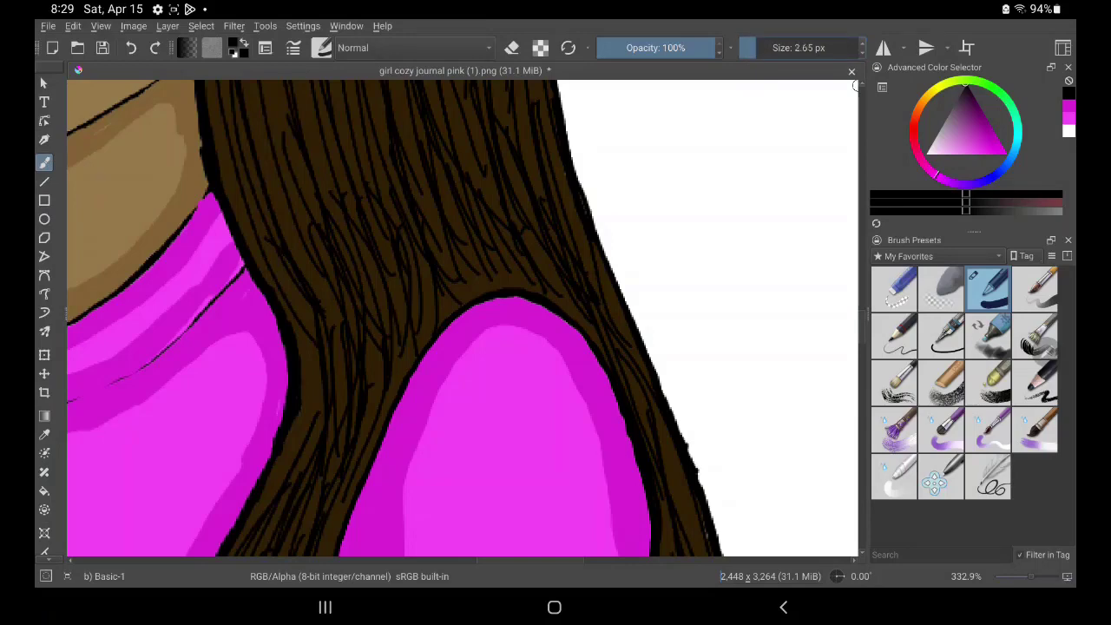
drag(503, 451, 819, 401)
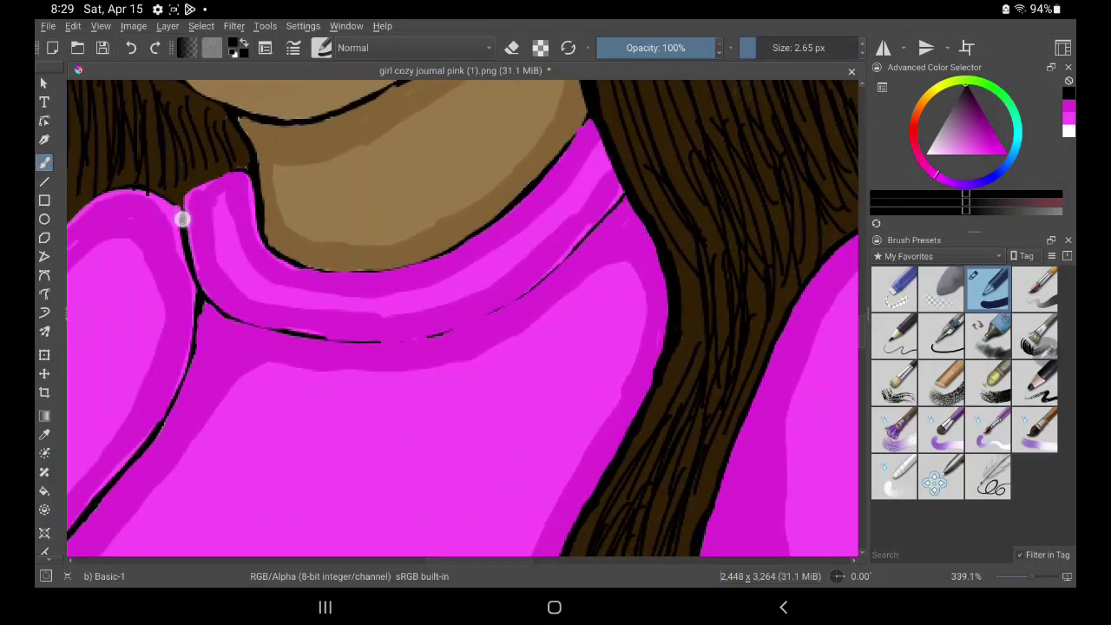
Trace bold outlines along the collar's top, neckline, inner and lower edges, undoing one misplaced stroke
drag(207, 184, 252, 172)
click(131, 49)
mouse_move(181, 205)
mouse_down()
mouse_move(197, 183)
mouse_move(238, 169)
mouse_move(252, 174)
mouse_move(266, 240)
mouse_move(288, 257)
mouse_move(321, 267)
mouse_move(418, 262)
mouse_up()
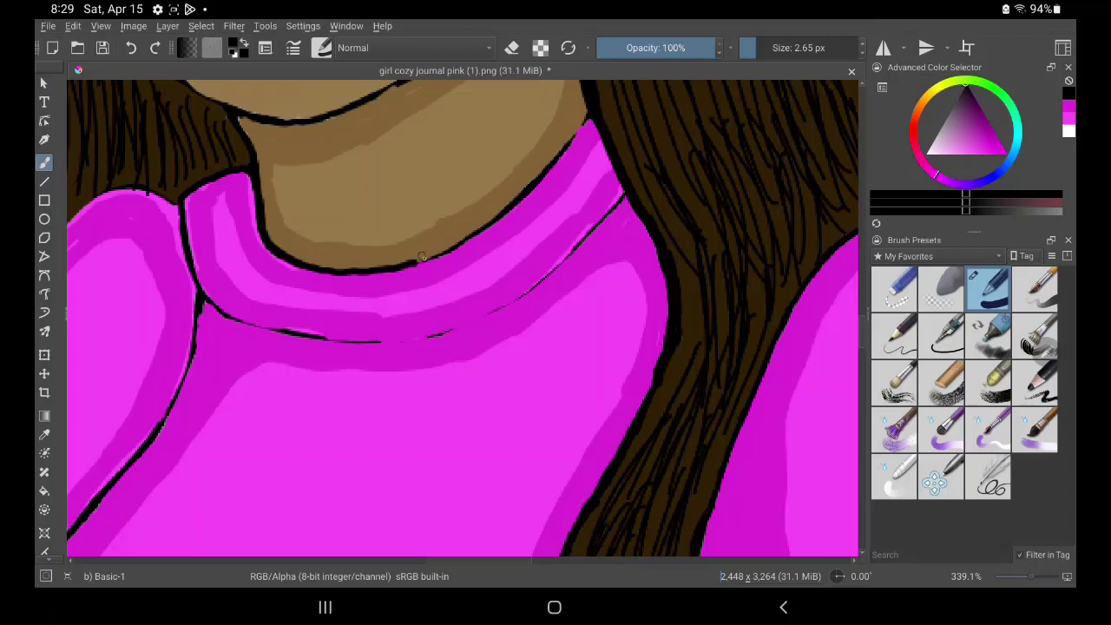
mouse_move(412, 264)
mouse_down()
mouse_move(521, 195)
mouse_move(588, 114)
mouse_up()
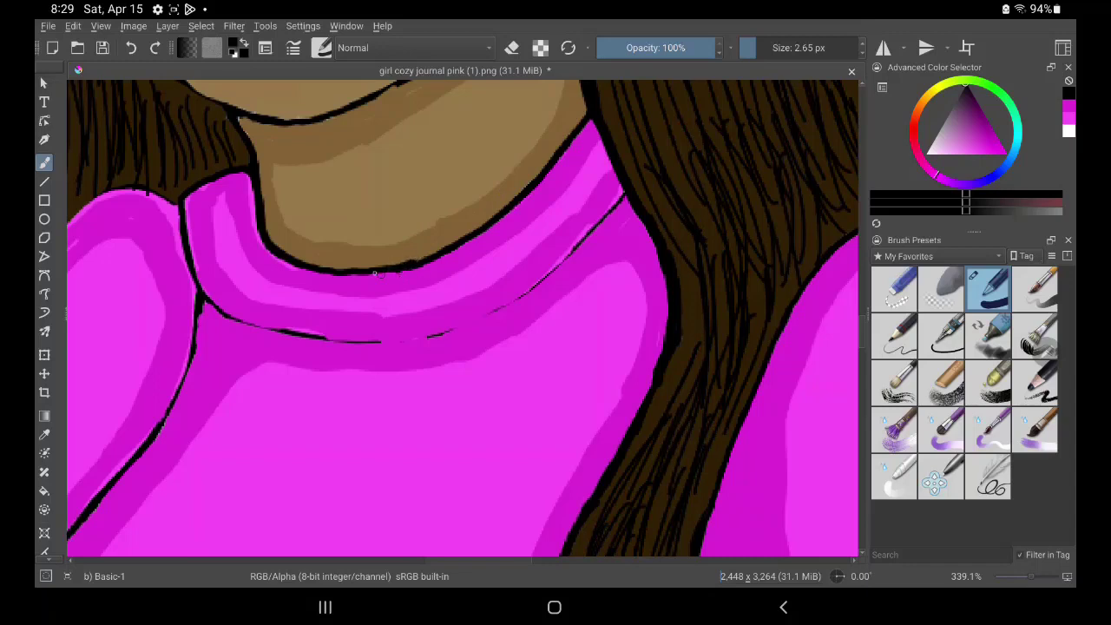
mouse_move(177, 215)
mouse_down()
mouse_move(199, 287)
mouse_move(223, 314)
mouse_move(299, 332)
mouse_up()
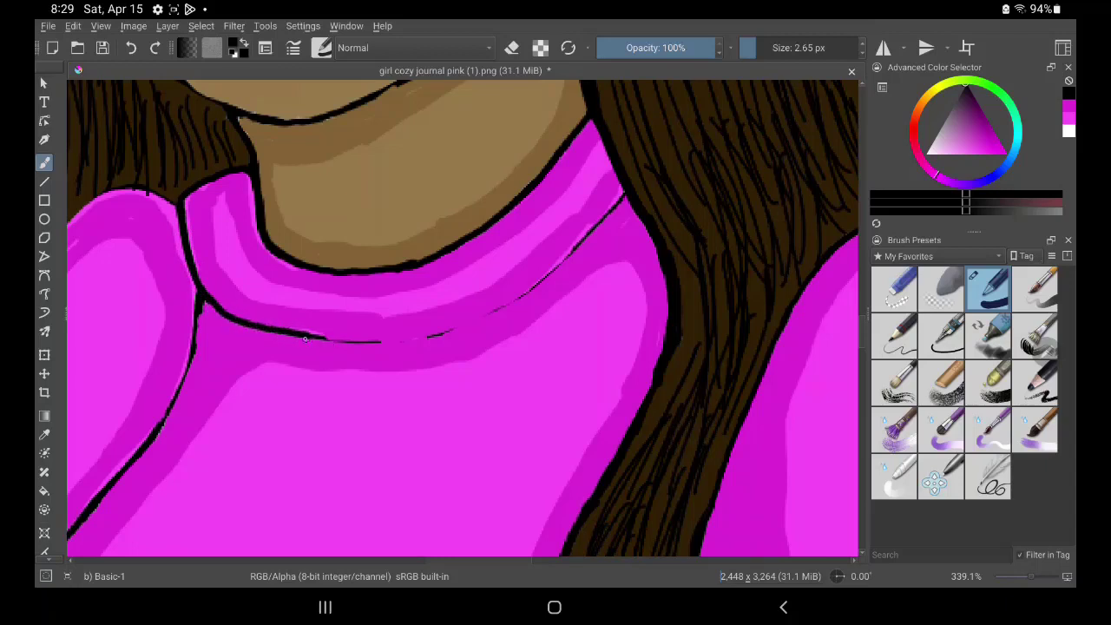
mouse_move(307, 337)
mouse_down()
mouse_move(449, 333)
mouse_move(491, 313)
mouse_move(576, 248)
mouse_move(623, 190)
mouse_up()
drag(528, 295, 625, 188)
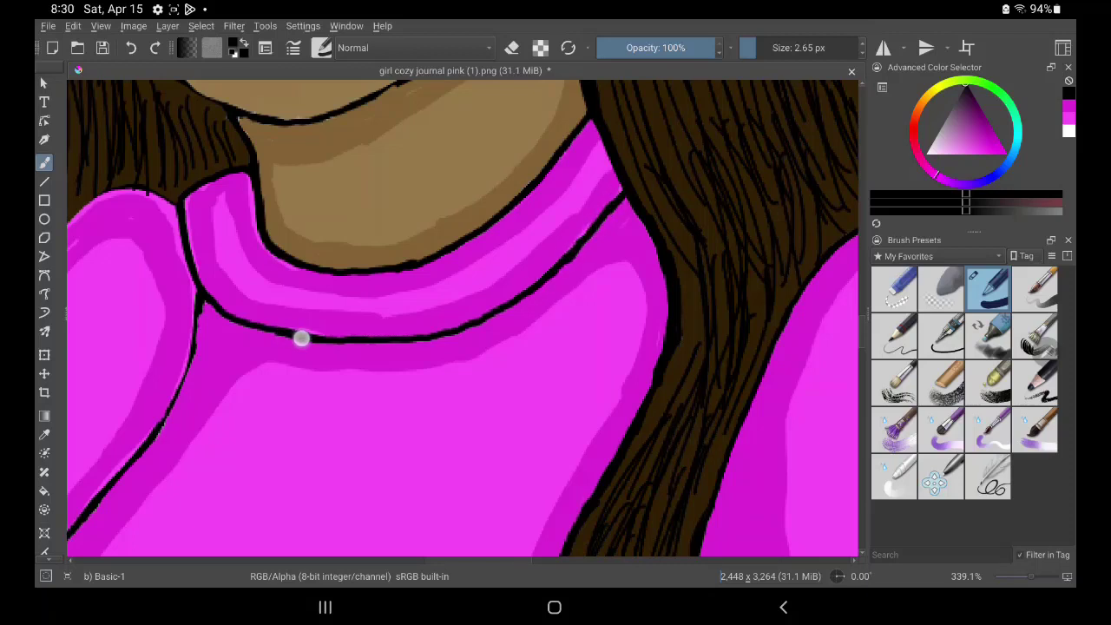
drag(300, 335, 265, 332)
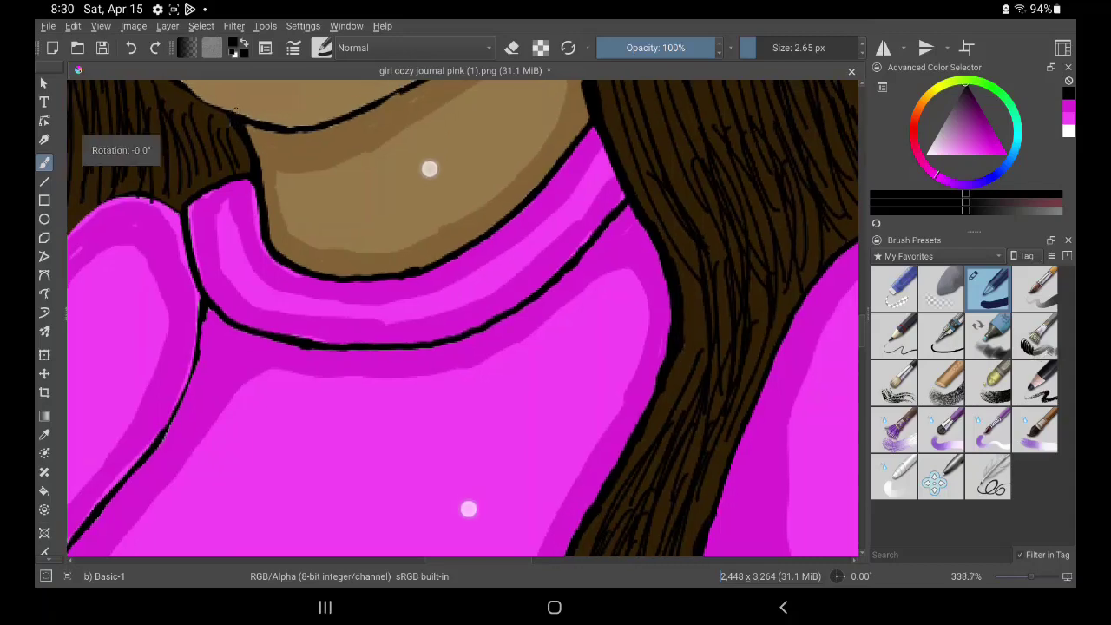
Retrace both jaw lines and the left cheek's edge against the hair in thicker black
drag(426, 166, 464, 292)
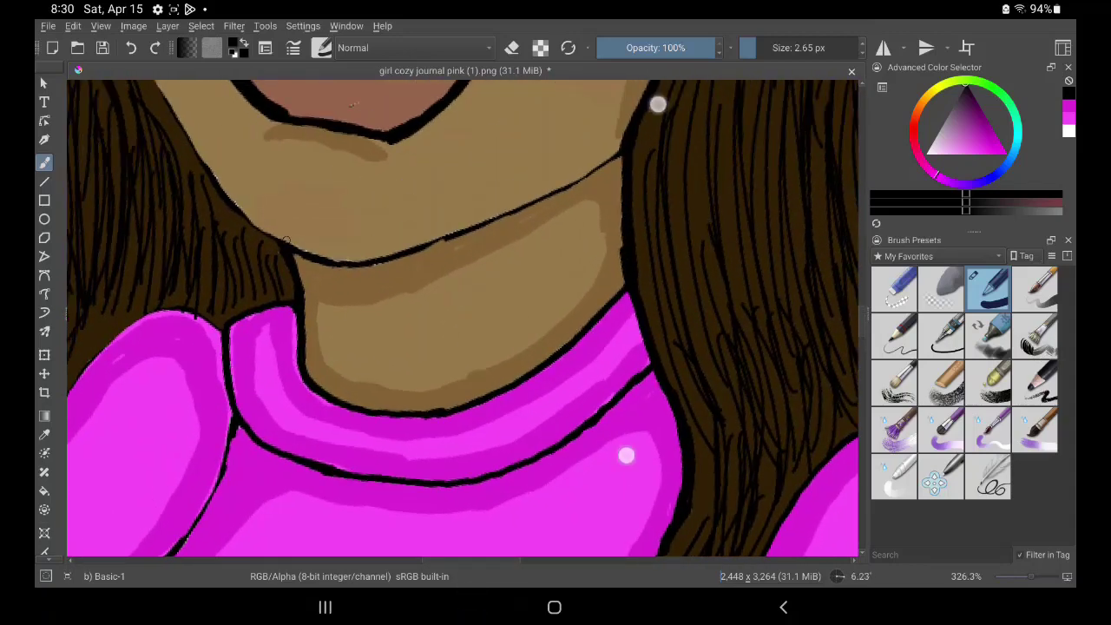
drag(657, 104, 664, 265)
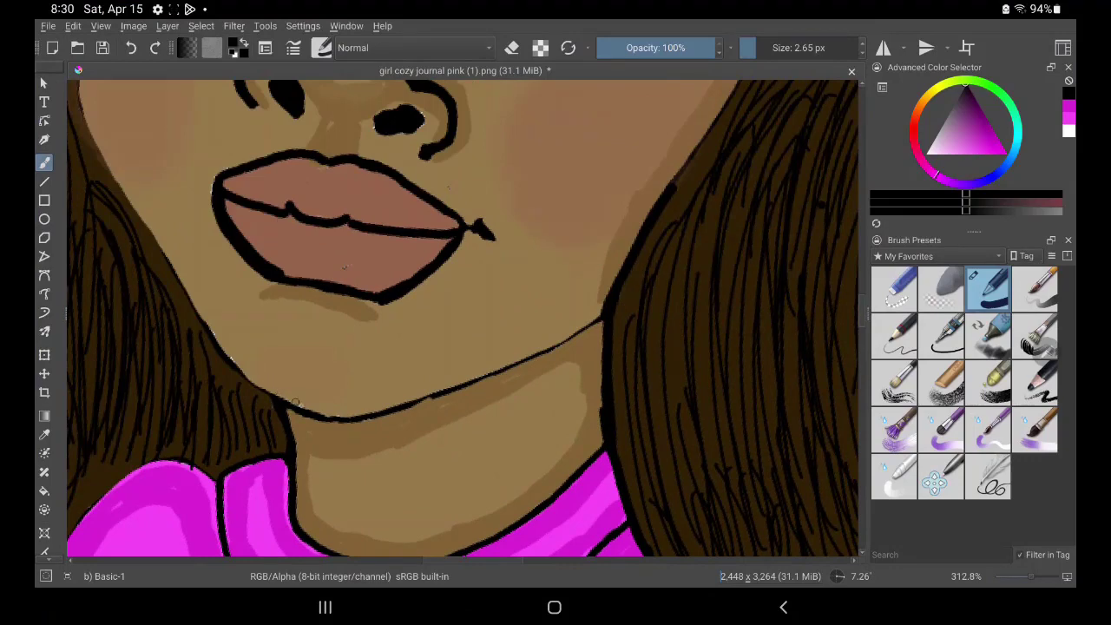
mouse_move(339, 420)
mouse_down()
mouse_move(236, 366)
mouse_move(109, 162)
mouse_move(77, 76)
mouse_up()
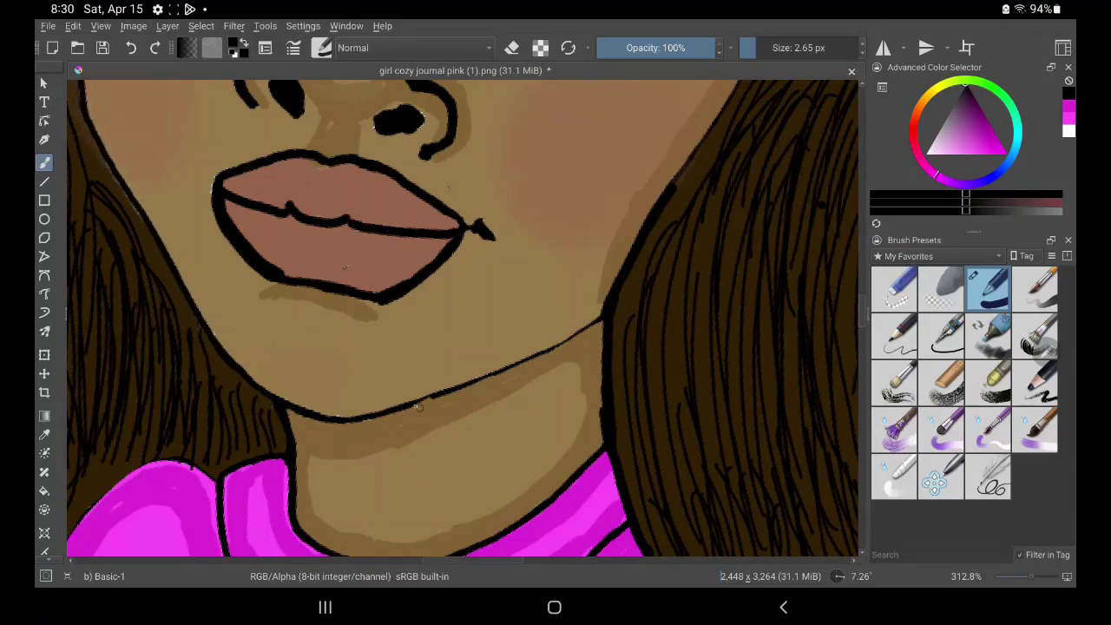
drag(359, 420, 605, 316)
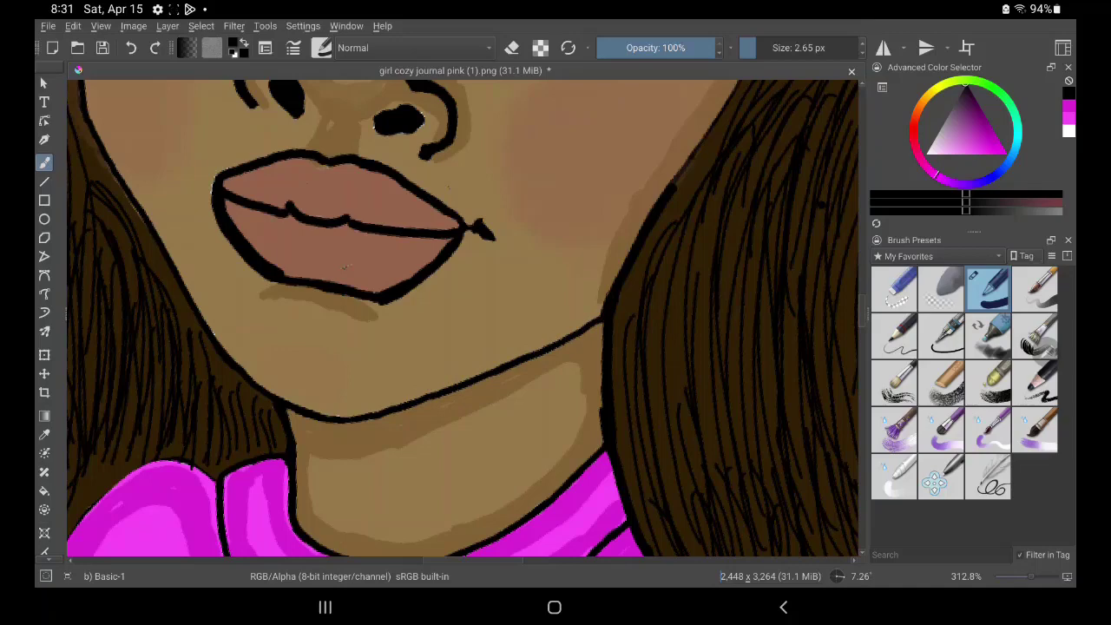
scroll(596, 362, up, 5)
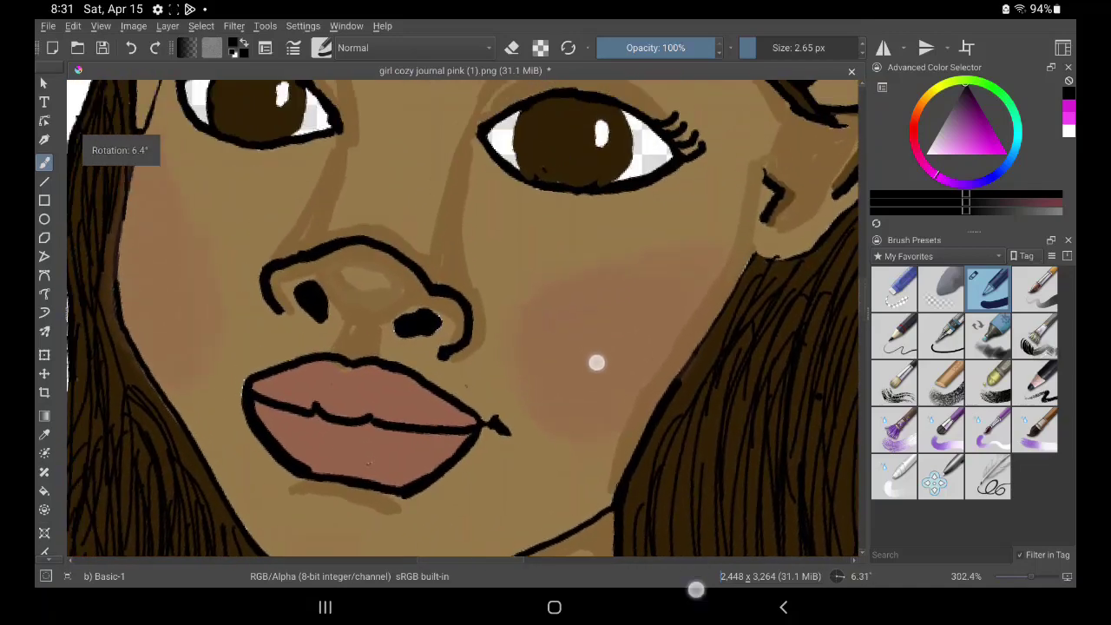
scroll(595, 361, up, 2)
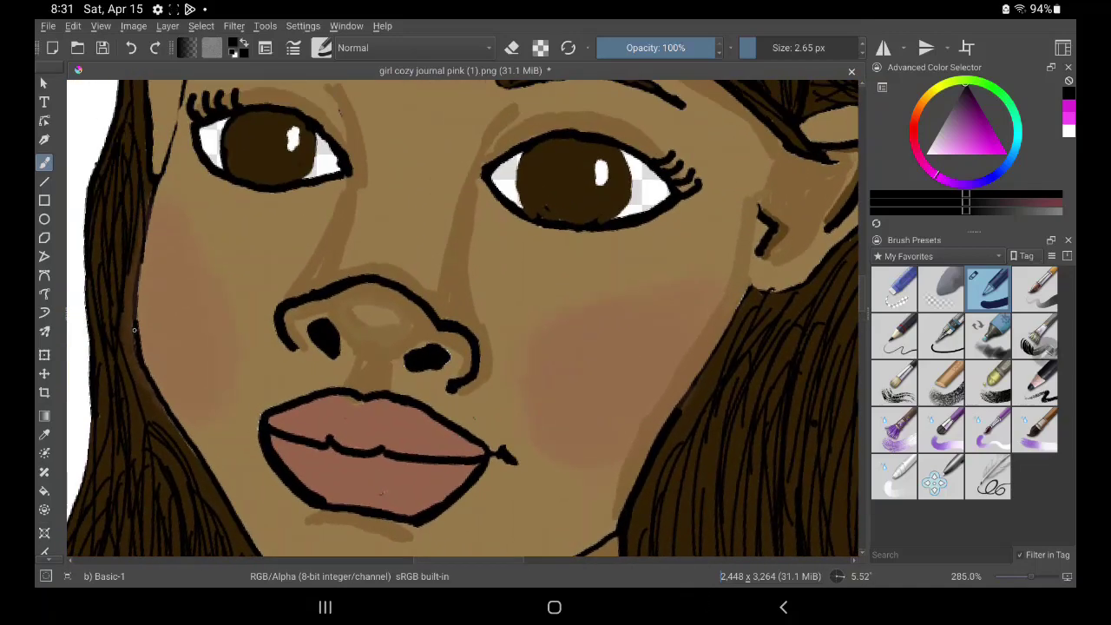
drag(137, 321, 184, 81)
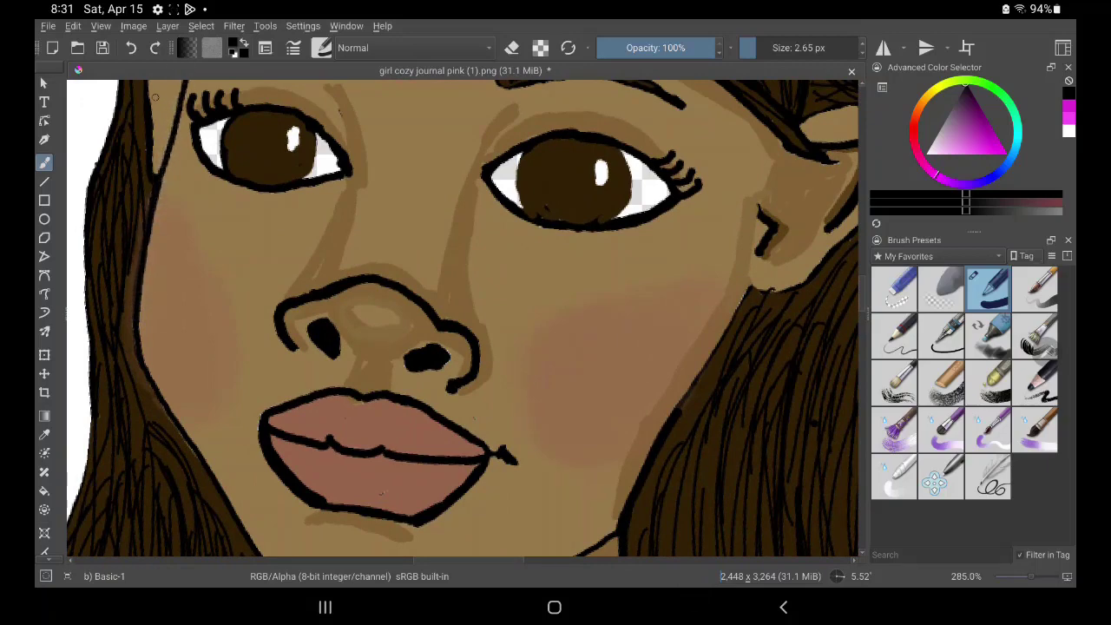
scroll(464, 382, up, 5)
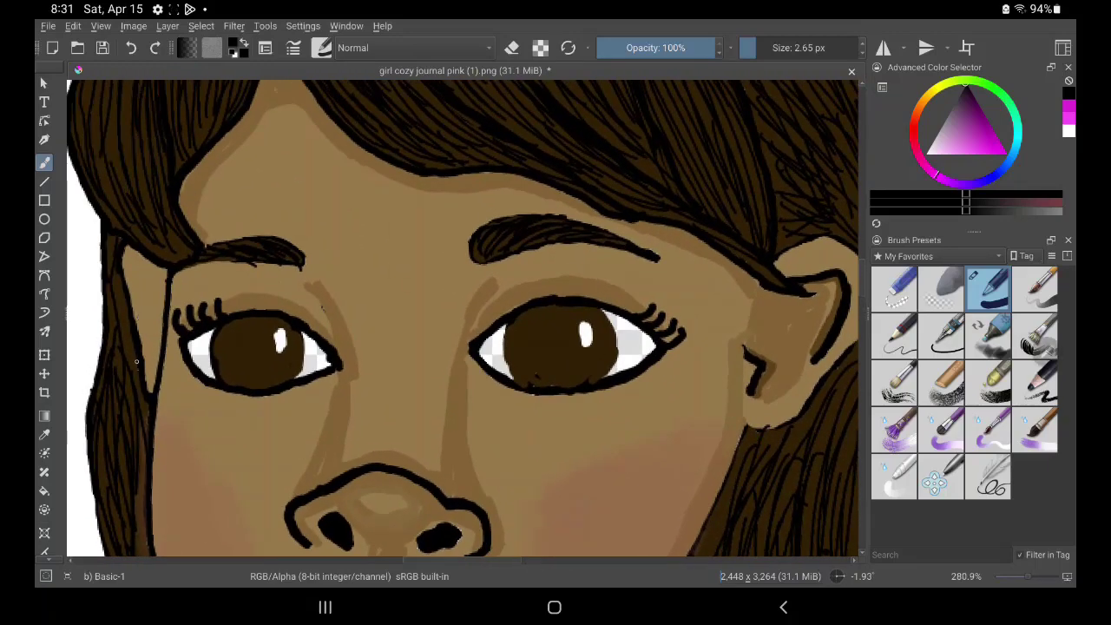
drag(149, 397, 124, 247)
Switch to white and fill the transparent gap in the left eye white
key(x)
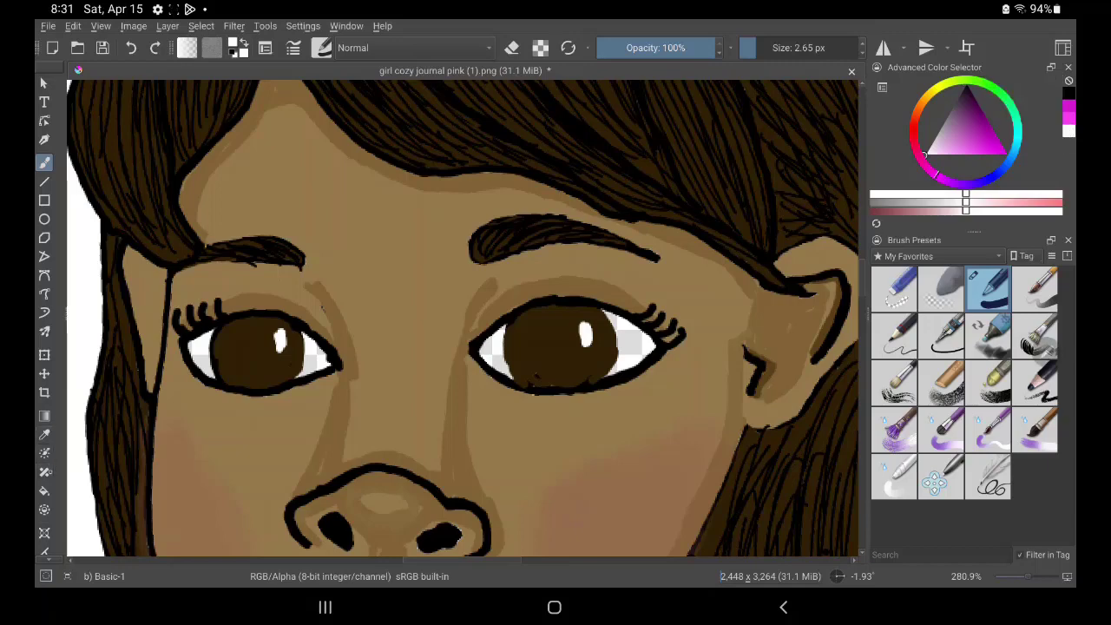
key(f)
click(298, 371)
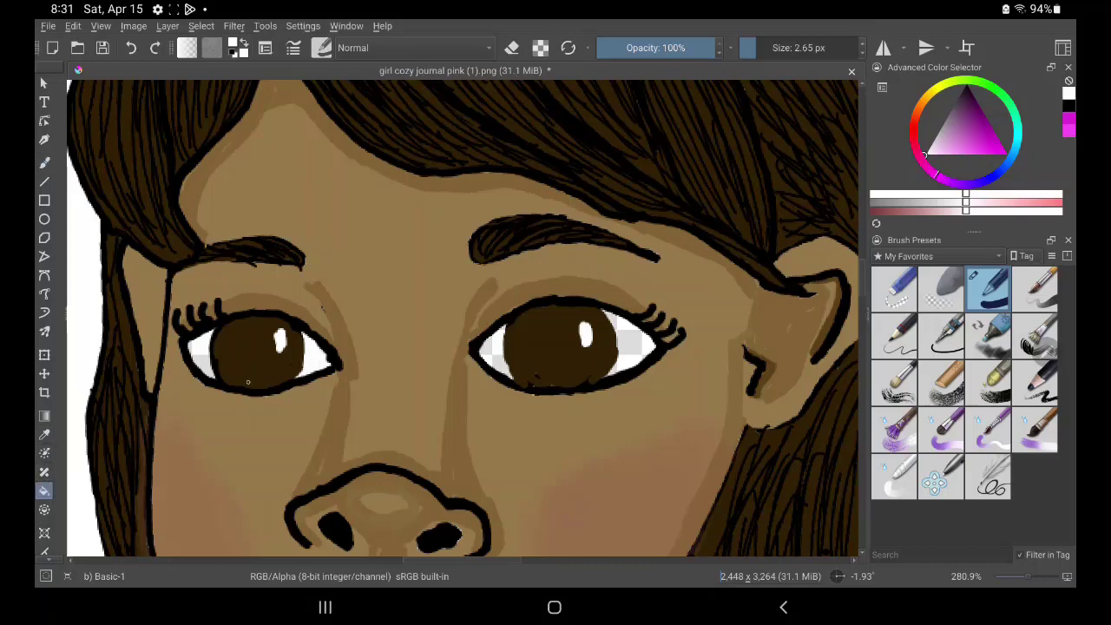
Fill the remaining transparent eye-white gaps and brush white into the eye corners
click(199, 354)
click(492, 356)
click(630, 341)
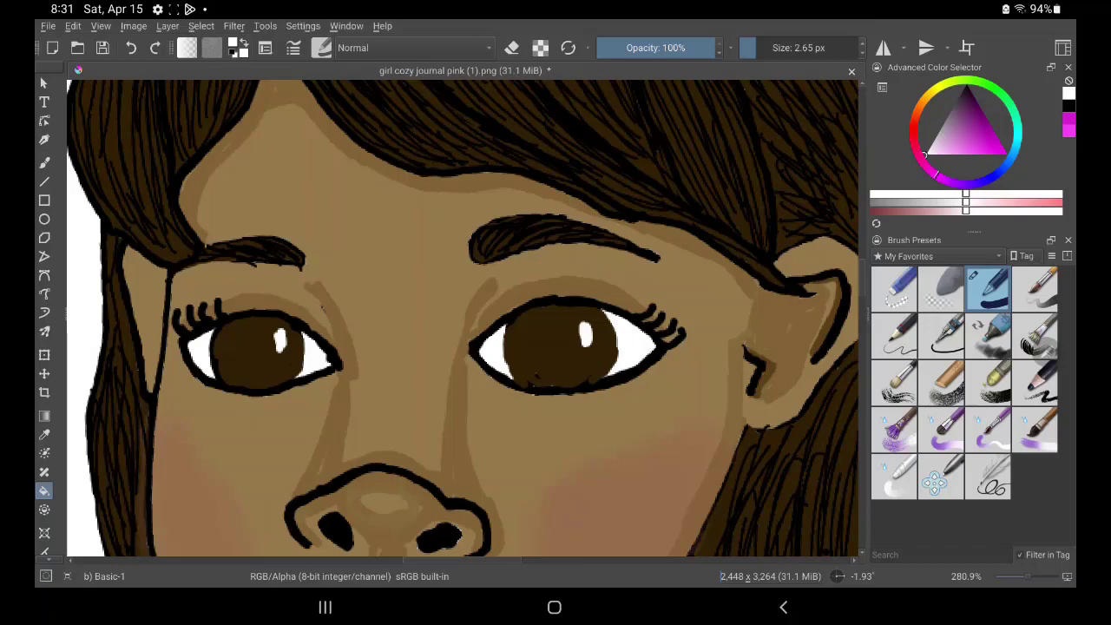
click(928, 146)
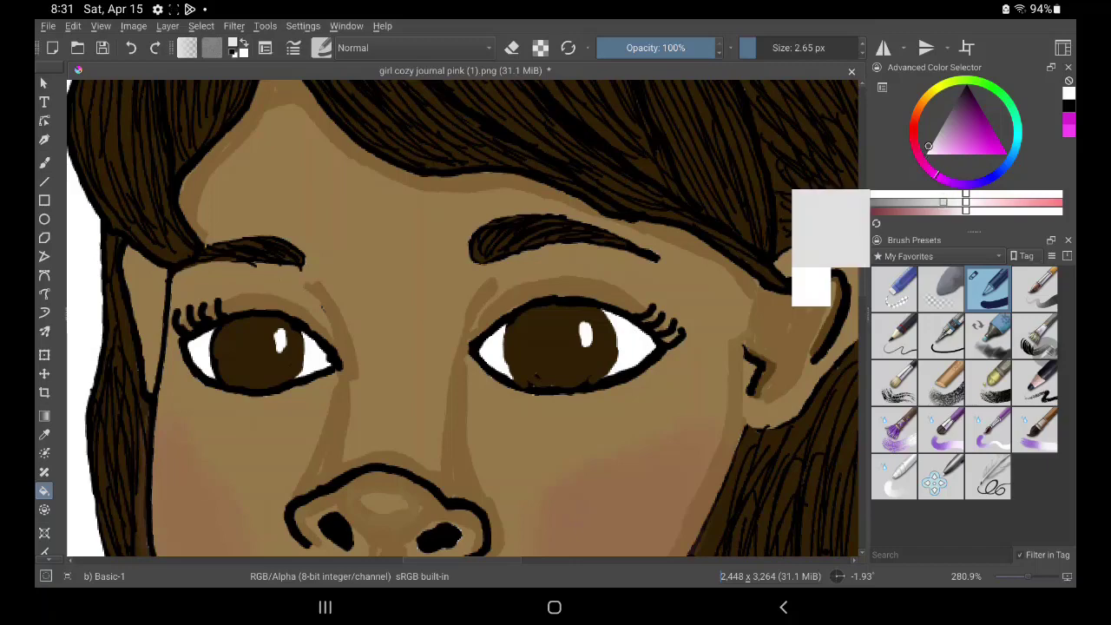
click(44, 162)
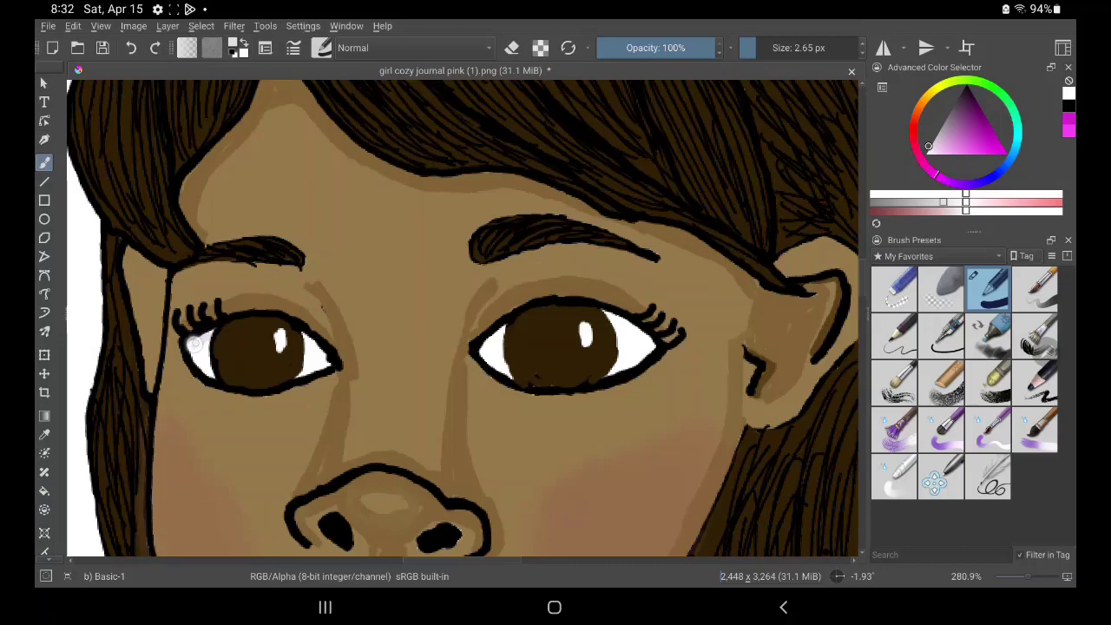
drag(189, 343, 213, 335)
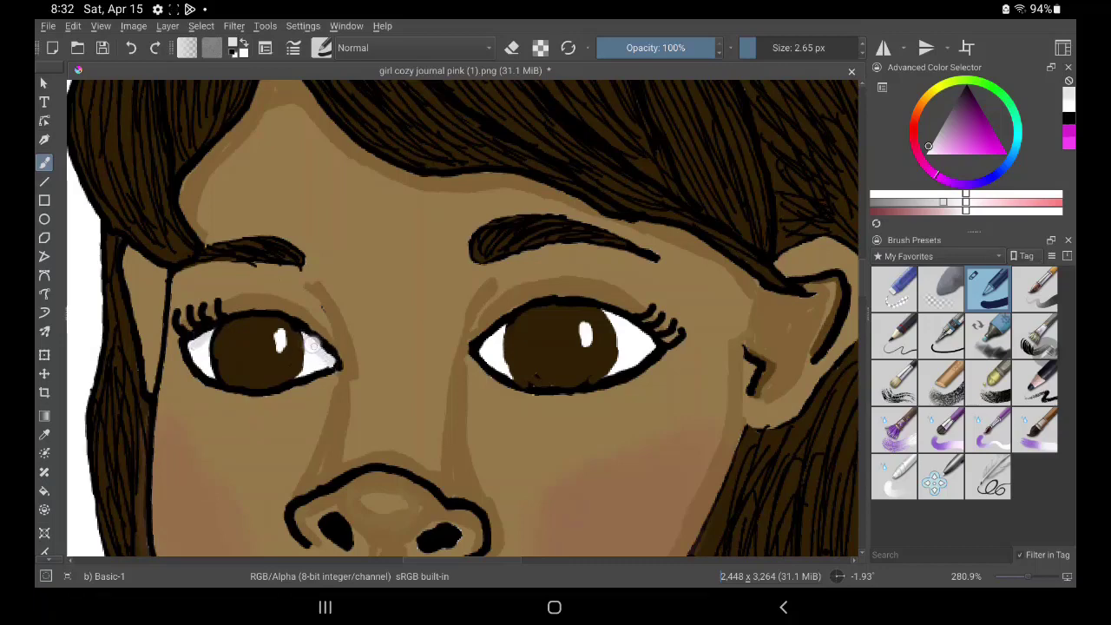
drag(488, 346, 500, 332)
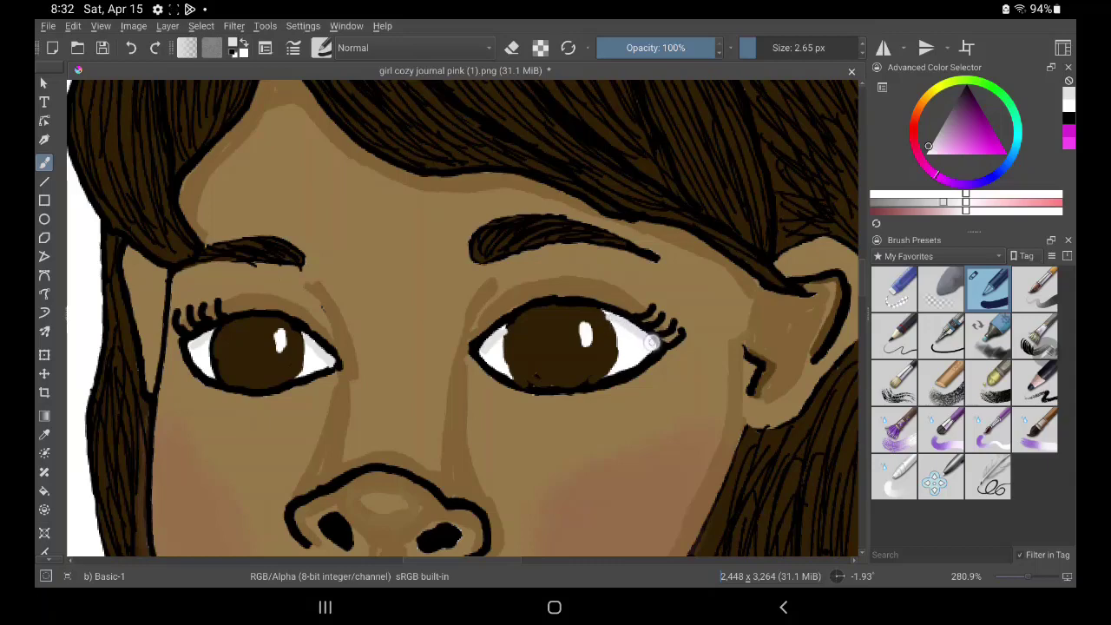
click(648, 338)
Switch to black and re-ink the edges of both irises
click(1069, 119)
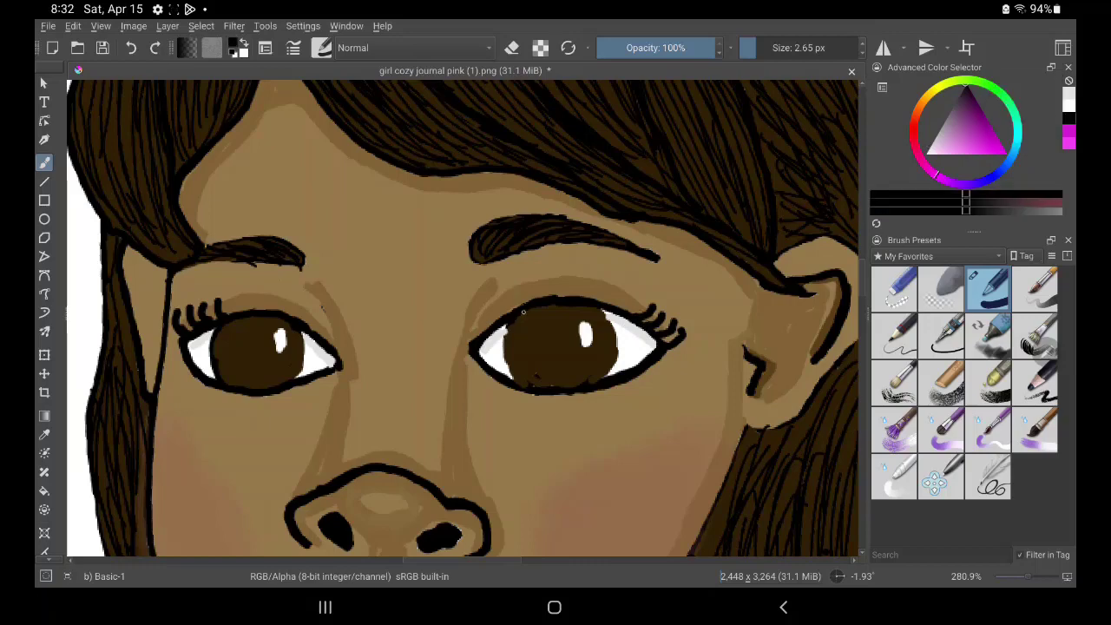
mouse_move(510, 324)
mouse_down()
mouse_move(524, 356)
mouse_move(497, 354)
mouse_move(507, 323)
mouse_up()
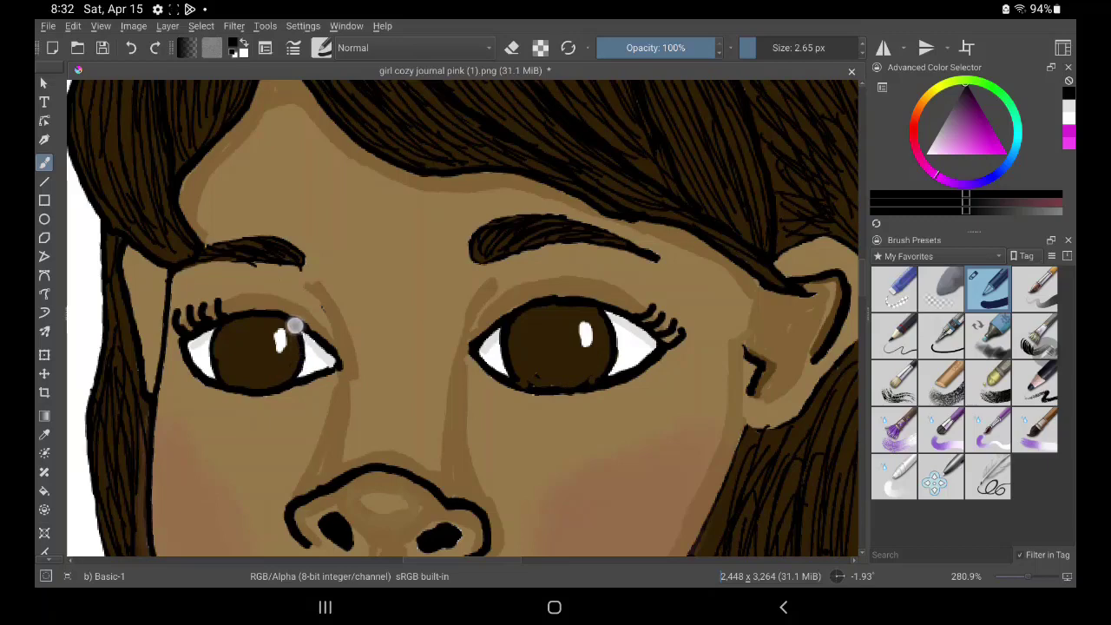
drag(214, 327, 224, 389)
scroll(660, 318, down, 5)
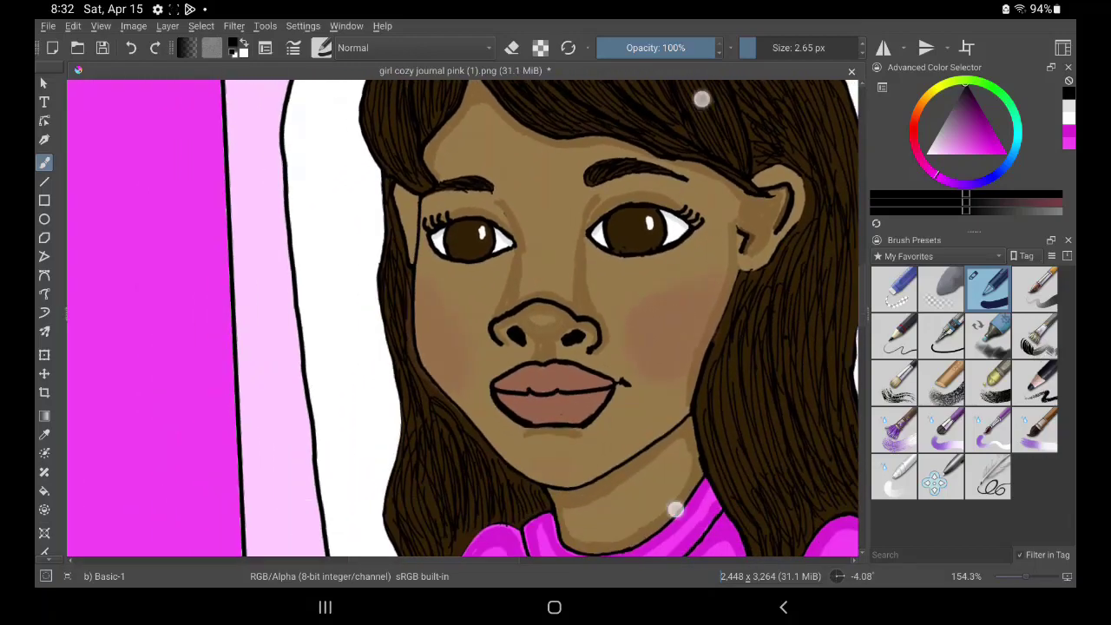
Ink bold black outlines at the hair-sleeve junction and along the sleeve's right and bottom edges
scroll(686, 304, down, 3)
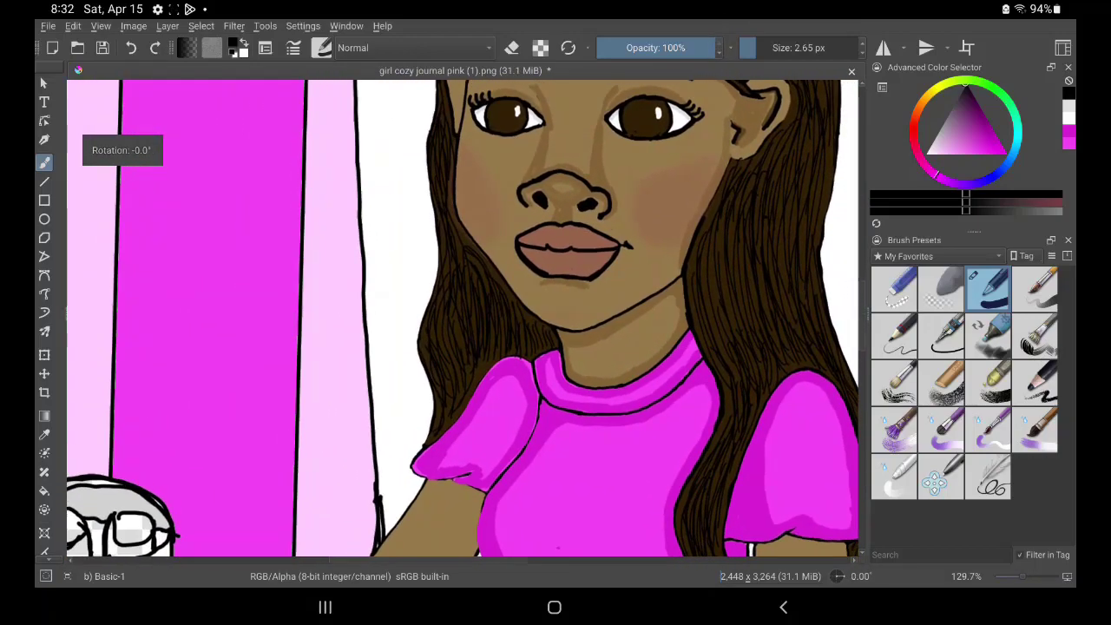
scroll(521, 390, up, 5)
scroll(533, 382, up, 5)
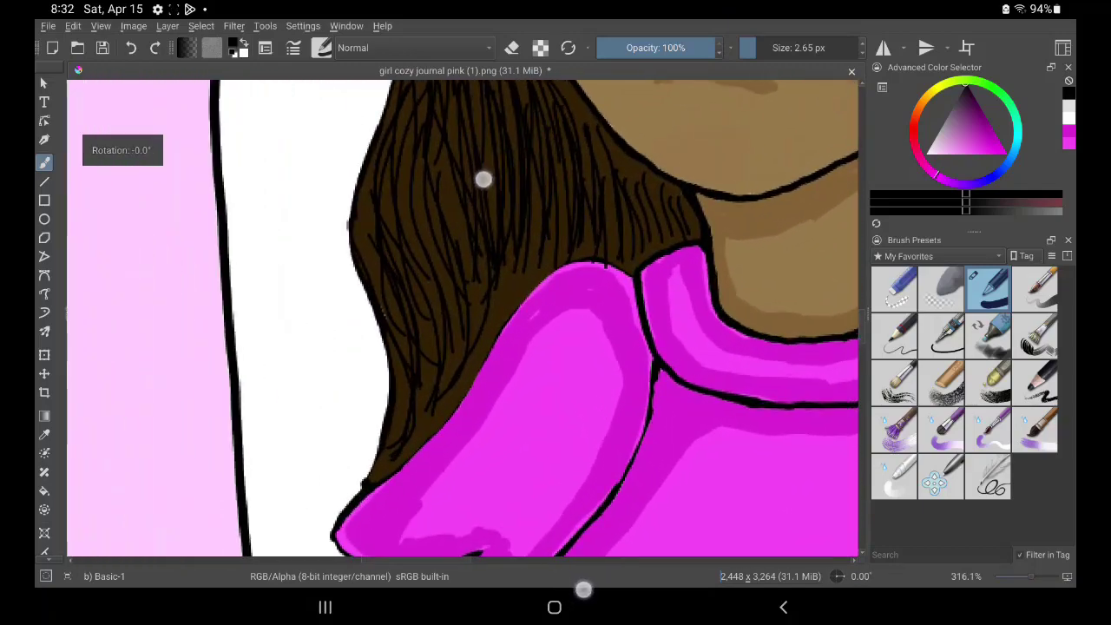
scroll(586, 331, up, 2)
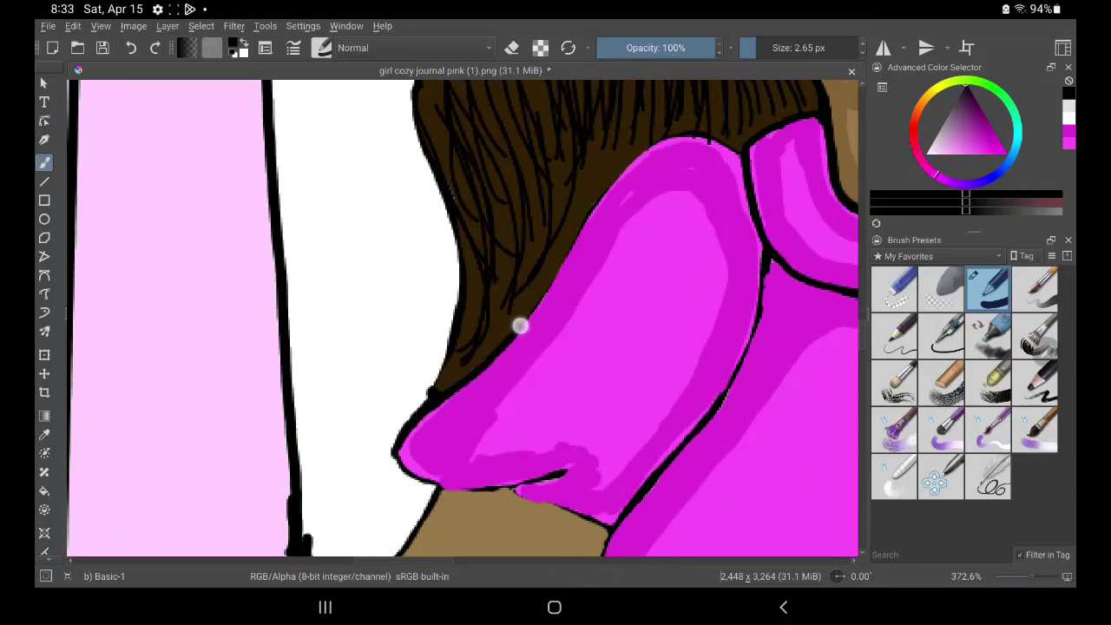
mouse_move(586, 217)
mouse_down()
mouse_move(608, 183)
mouse_move(672, 135)
mouse_move(665, 144)
mouse_move(726, 147)
mouse_move(682, 136)
mouse_move(642, 149)
mouse_up()
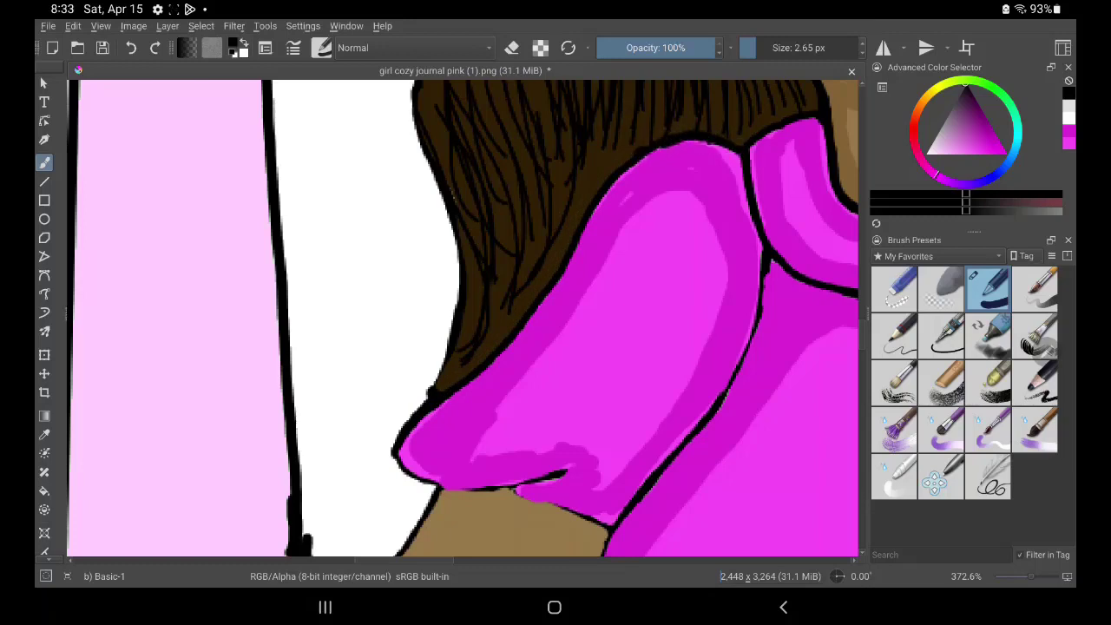
mouse_move(618, 519)
mouse_down()
mouse_move(736, 368)
mouse_move(762, 249)
mouse_up()
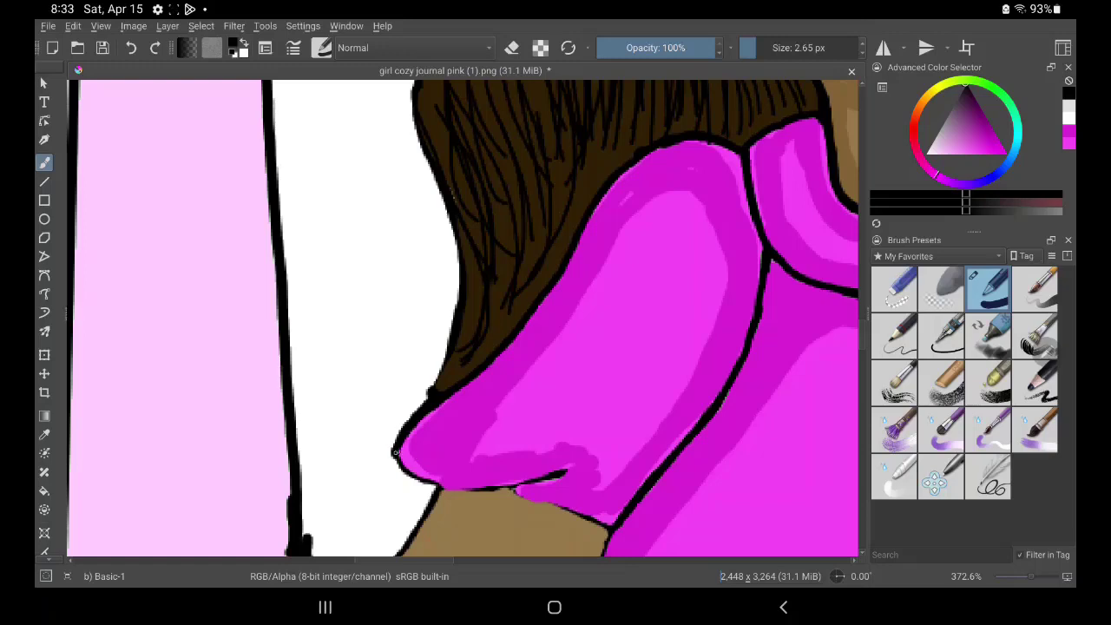
mouse_move(395, 452)
mouse_down()
mouse_move(507, 491)
mouse_move(564, 470)
mouse_move(612, 526)
mouse_up()
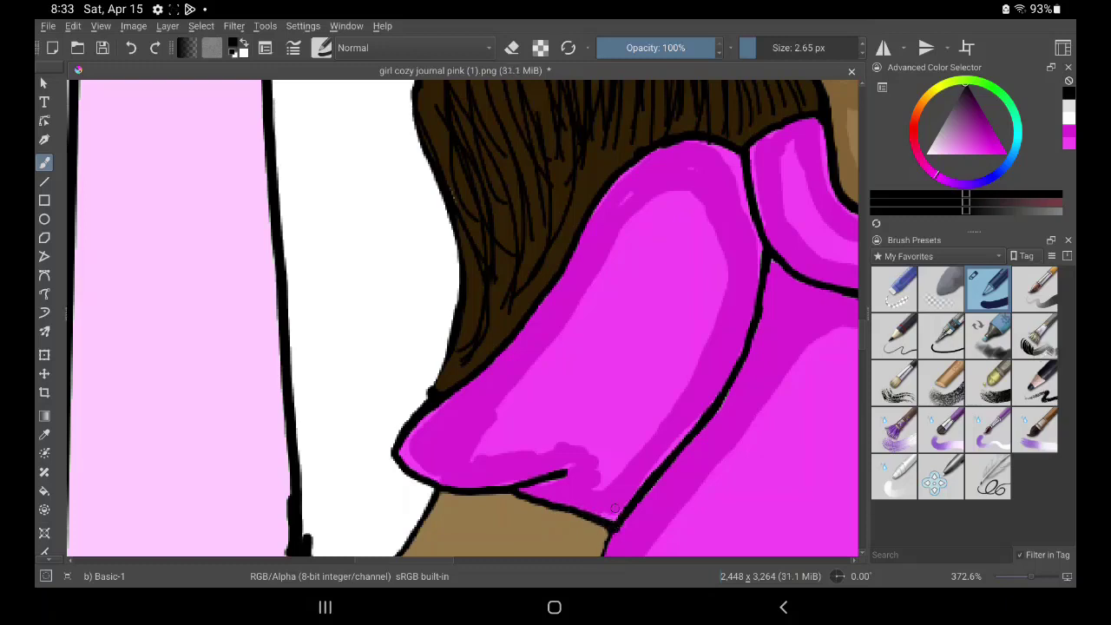
drag(608, 328, 653, 121)
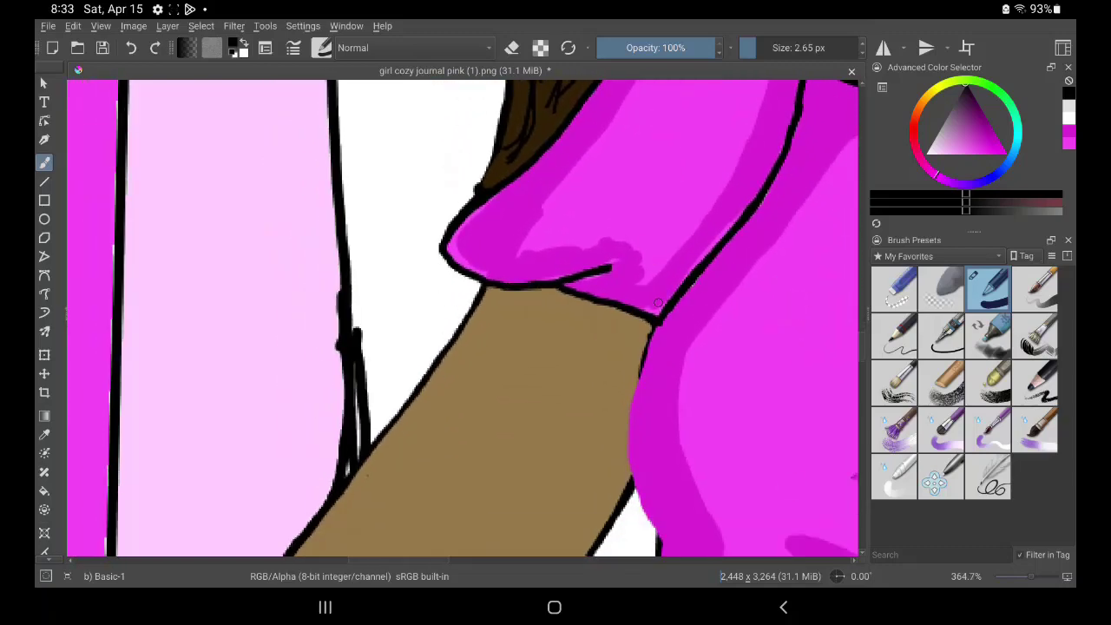
Thicken the black outlines along the arm's edges, the shirt edge and the arm's lower-left corner
drag(658, 302, 527, 114)
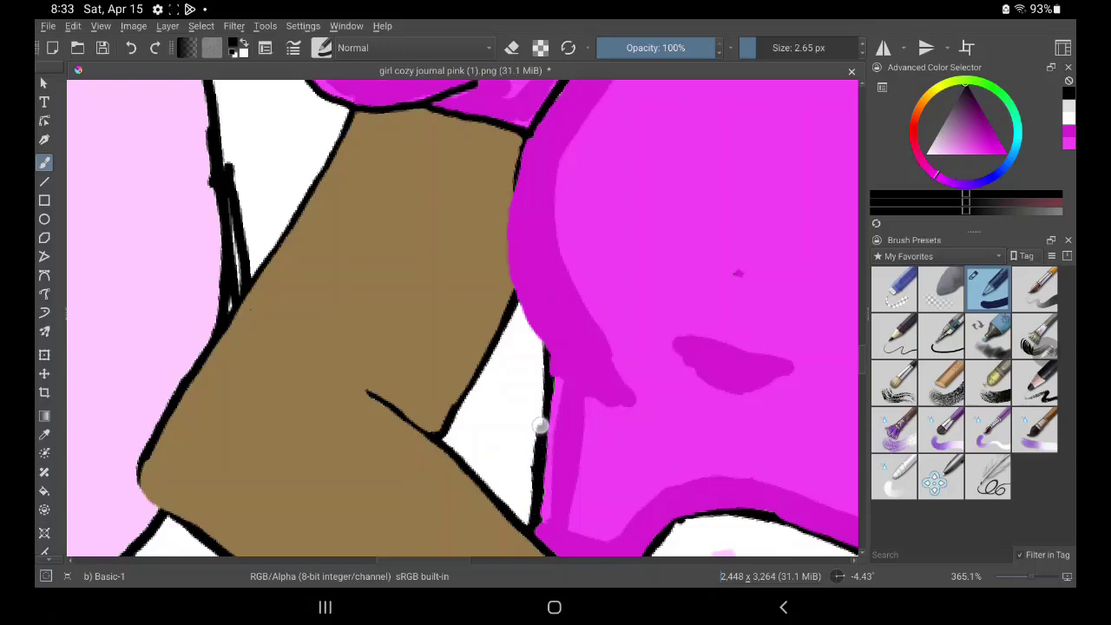
drag(540, 426, 545, 347)
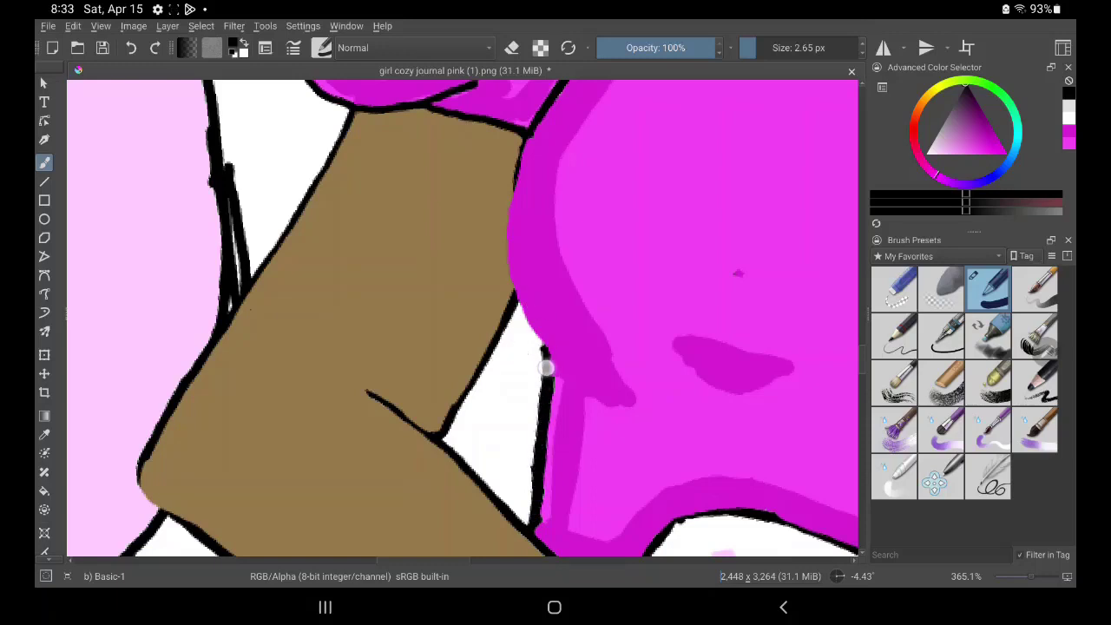
mouse_move(543, 375)
mouse_down()
mouse_move(508, 268)
mouse_move(508, 206)
mouse_move(532, 118)
mouse_up()
mouse_move(443, 431)
mouse_down()
mouse_move(513, 298)
mouse_move(506, 290)
mouse_up()
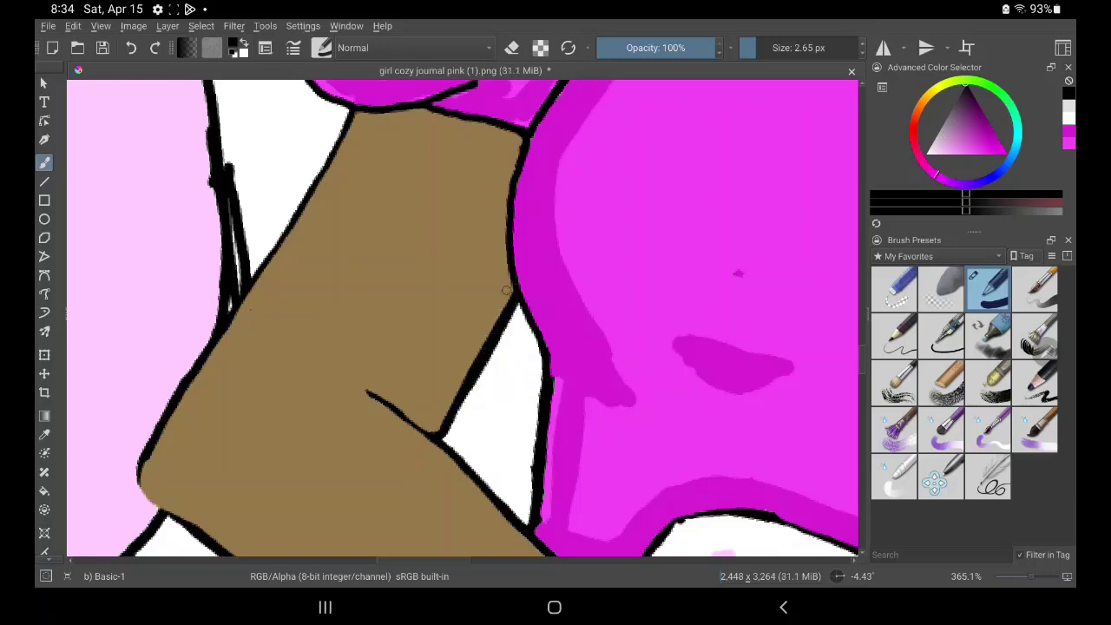
mouse_move(134, 460)
mouse_down()
mouse_move(150, 502)
mouse_move(213, 545)
mouse_up()
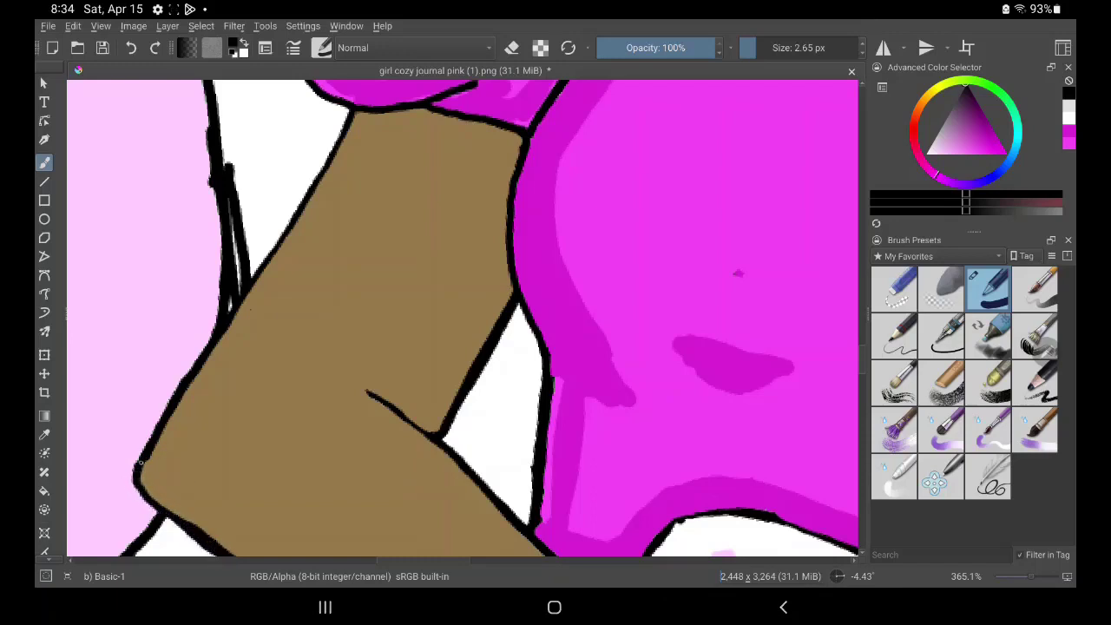
mouse_move(136, 474)
mouse_down()
mouse_move(161, 508)
mouse_move(139, 478)
mouse_move(153, 441)
mouse_move(363, 101)
mouse_up()
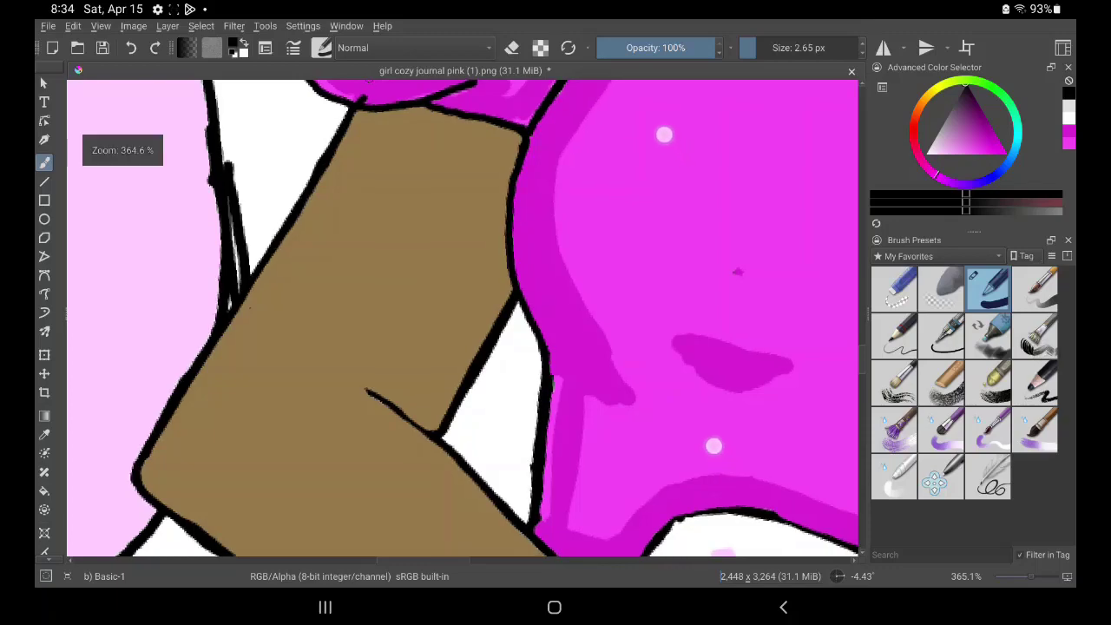
Outline the pencil's curved tip and oval top end in black
drag(711, 446, 555, 304)
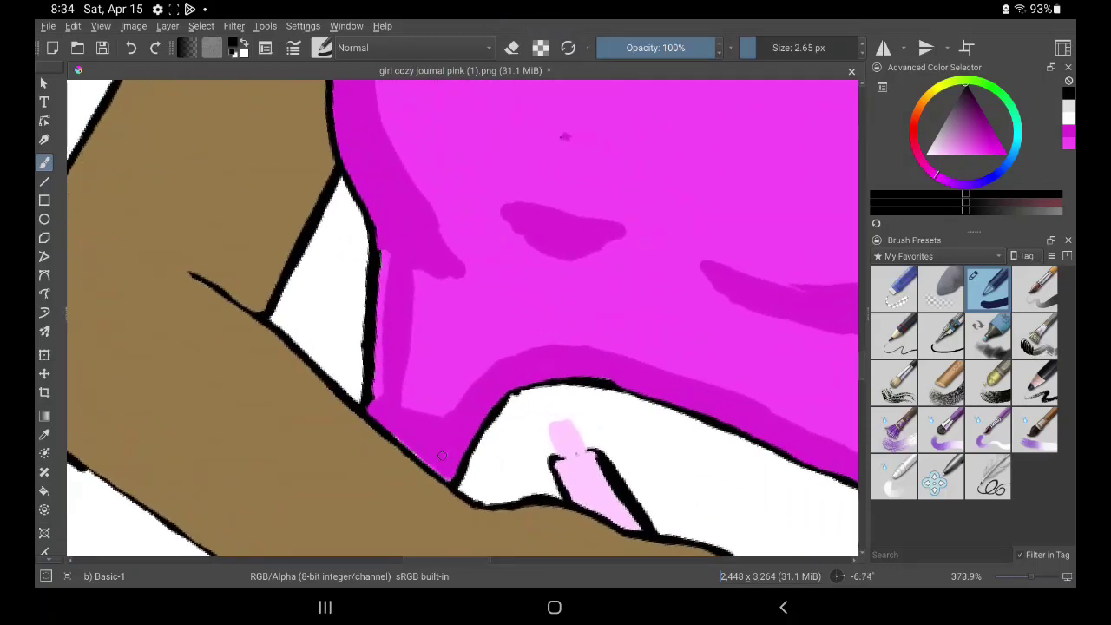
mouse_move(365, 421)
mouse_down()
mouse_move(464, 495)
mouse_move(467, 481)
mouse_move(511, 506)
mouse_move(544, 498)
mouse_move(638, 534)
mouse_up()
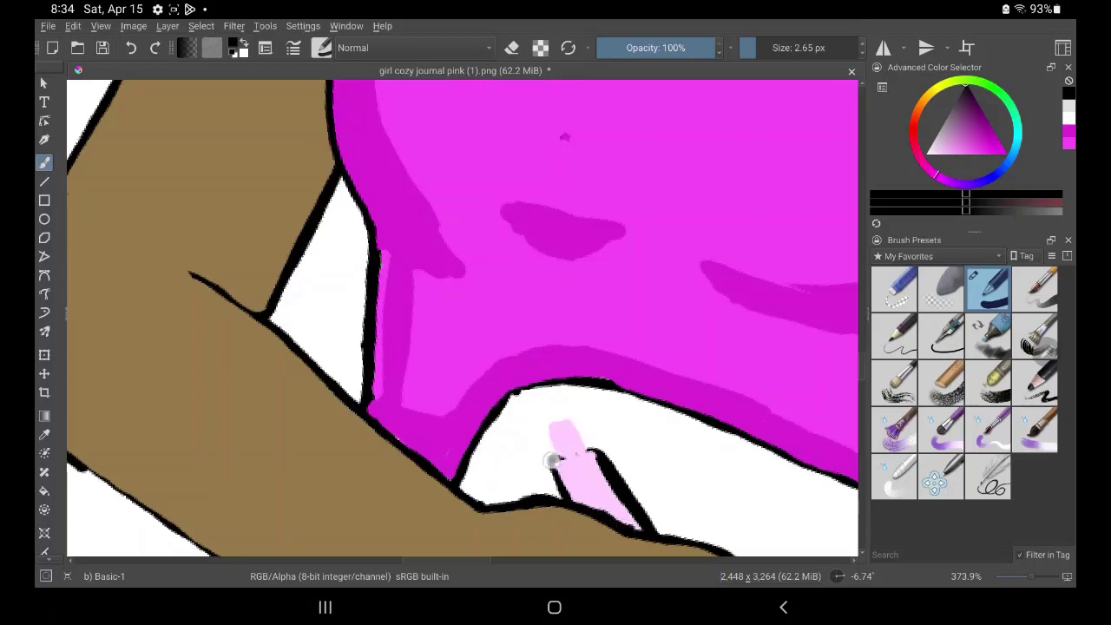
mouse_move(551, 454)
mouse_down()
mouse_move(571, 472)
mouse_move(591, 450)
mouse_move(656, 536)
mouse_up()
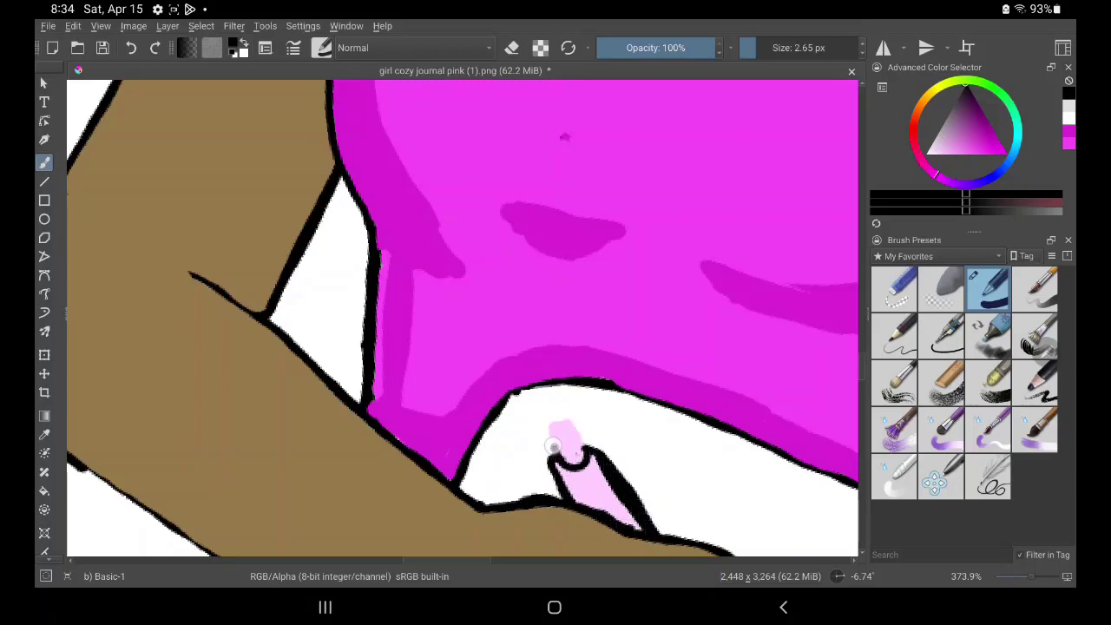
mouse_move(552, 446)
mouse_down()
mouse_move(549, 422)
mouse_move(586, 449)
mouse_up()
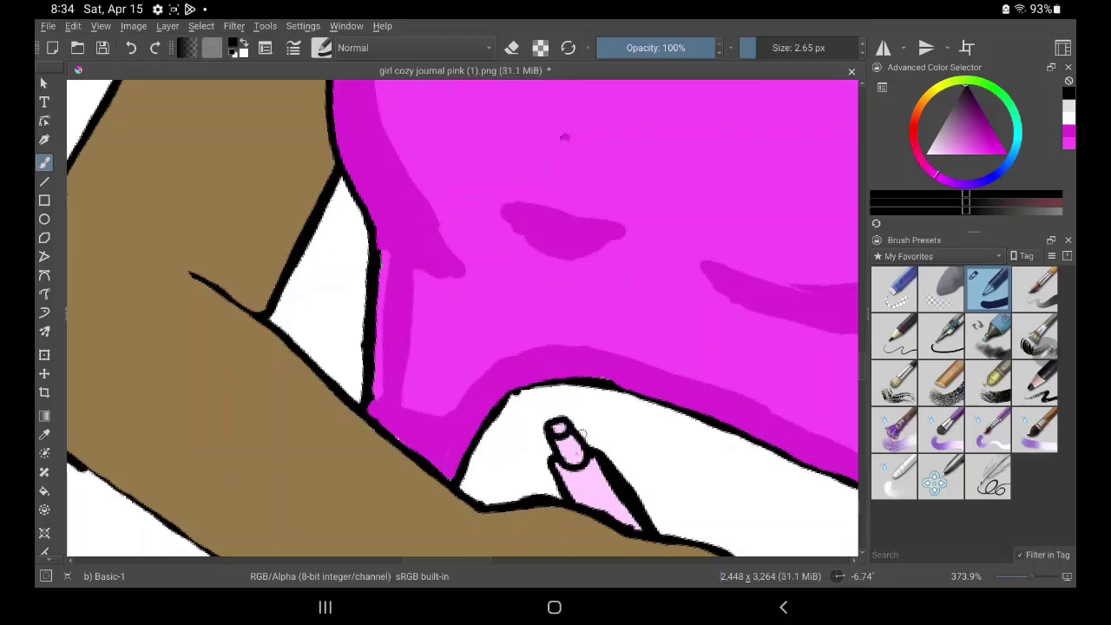
mouse_move(457, 489)
mouse_down()
mouse_move(509, 397)
mouse_move(599, 379)
mouse_move(855, 488)
mouse_up()
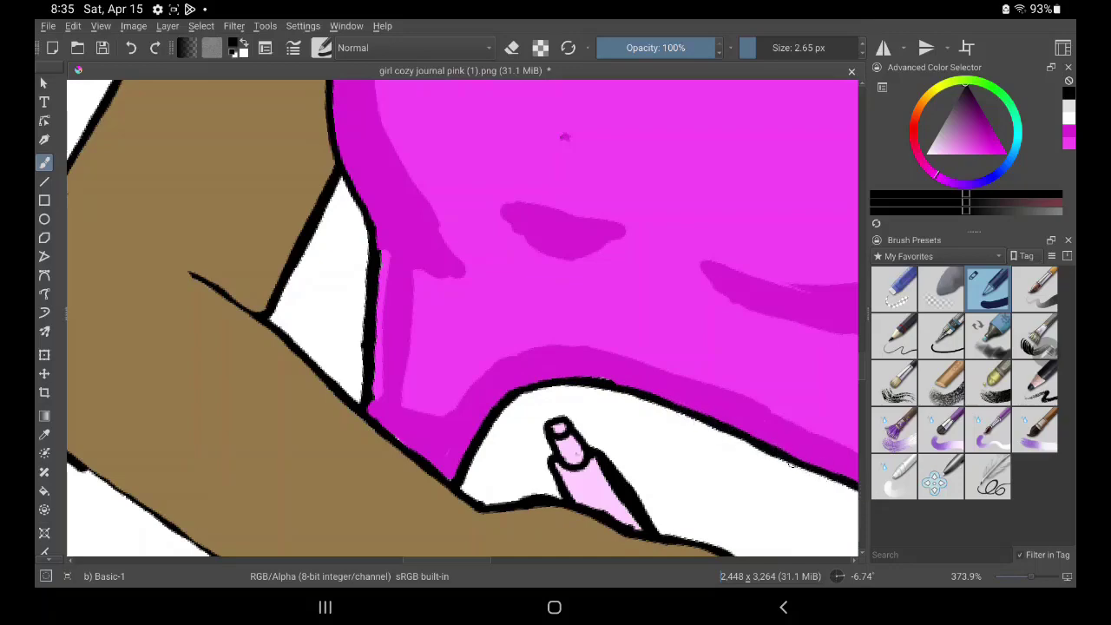
Fill the pale shirt strip with magenta, then re-ink the hand's top outline in black
mouse_move(790, 464)
mouse_down()
mouse_move(719, 421)
mouse_move(732, 360)
mouse_up()
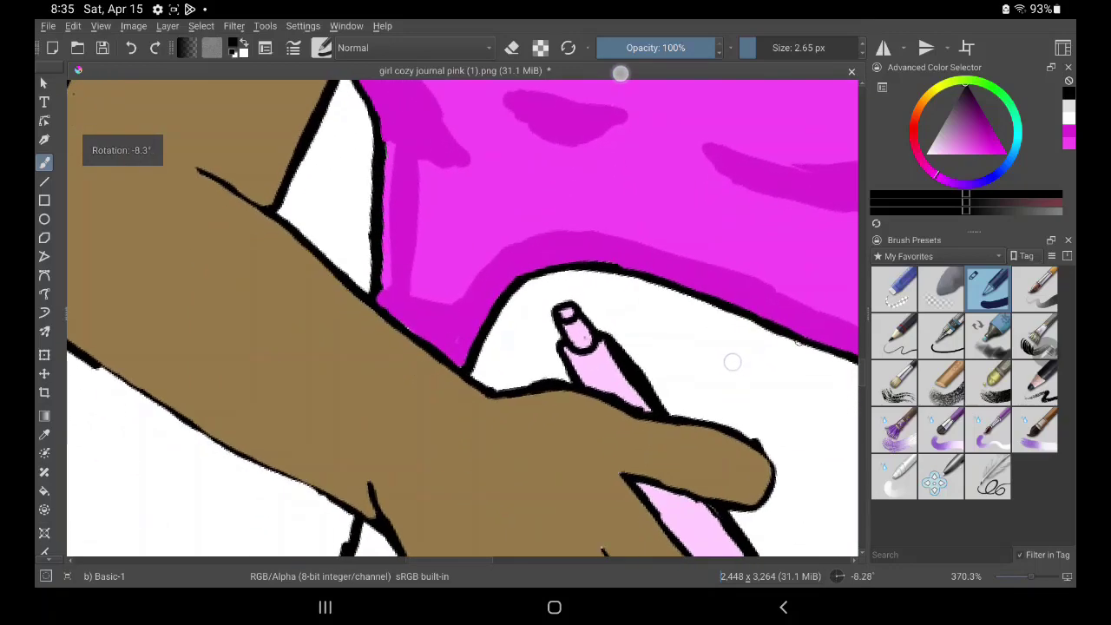
ctrl+click(608, 174)
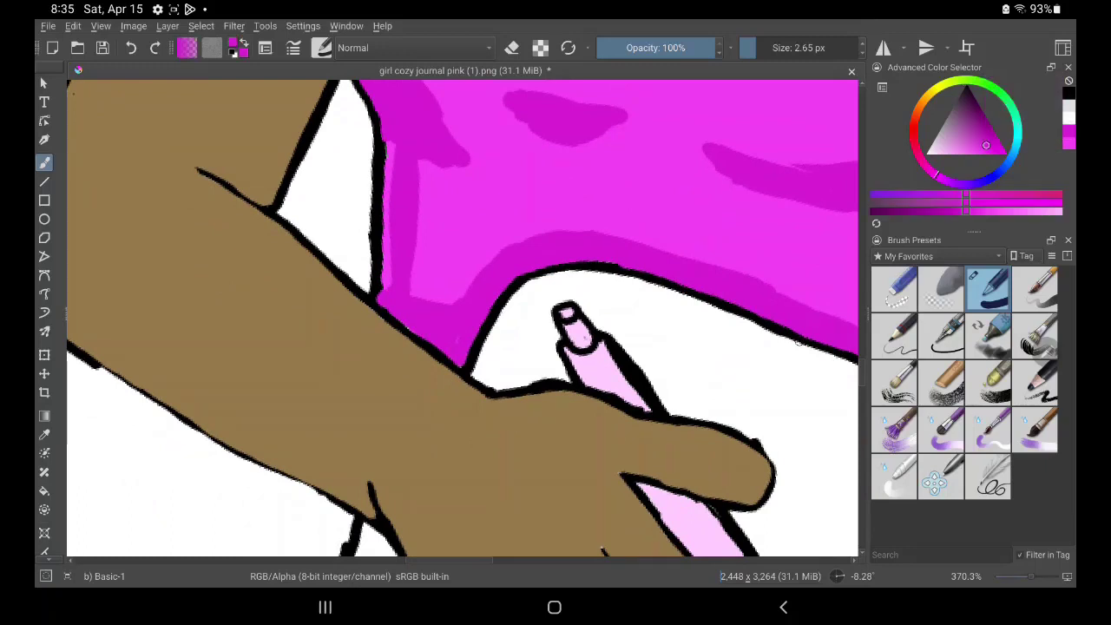
mouse_move(395, 152)
mouse_down()
mouse_move(384, 154)
mouse_move(390, 129)
mouse_move(389, 276)
mouse_move(391, 244)
mouse_up()
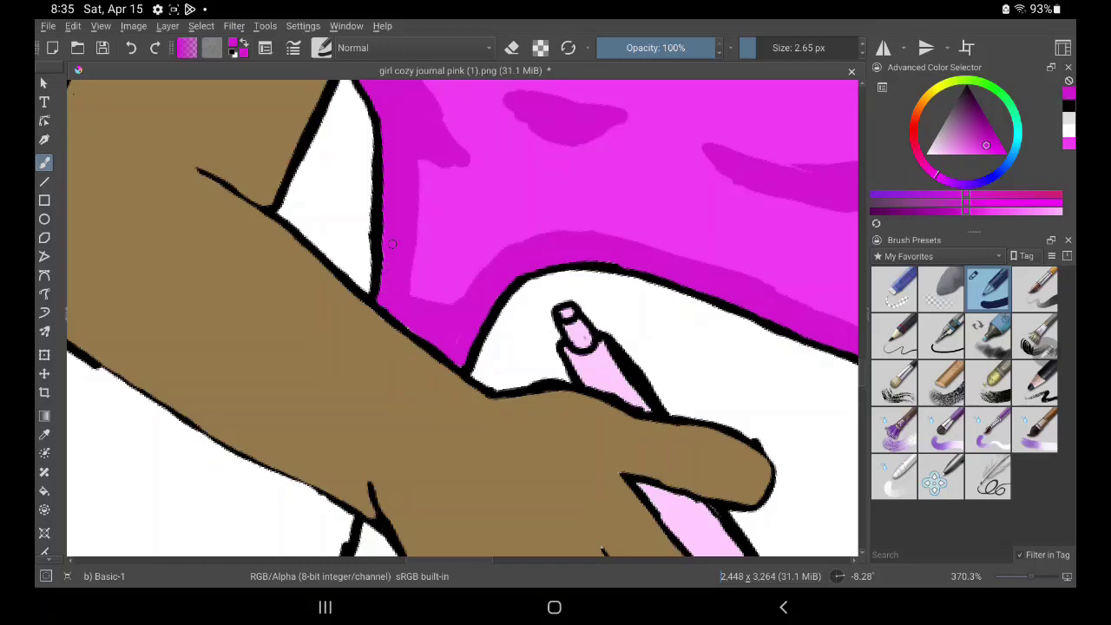
ctrl+click(692, 417)
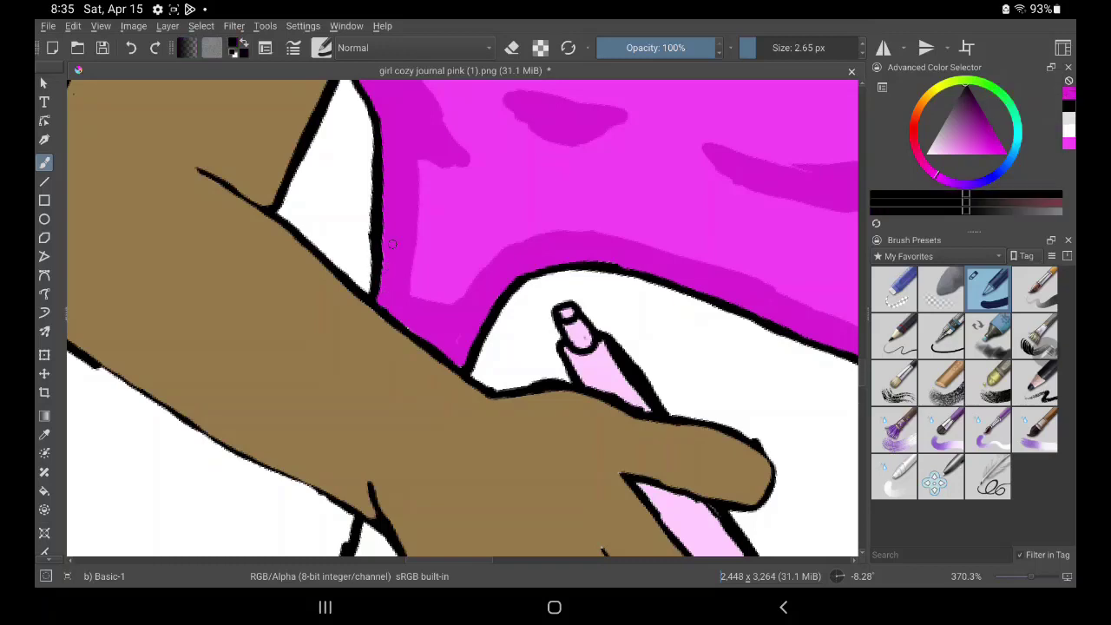
mouse_move(642, 412)
mouse_down()
mouse_move(744, 438)
mouse_move(771, 464)
mouse_move(761, 503)
mouse_move(645, 478)
mouse_up()
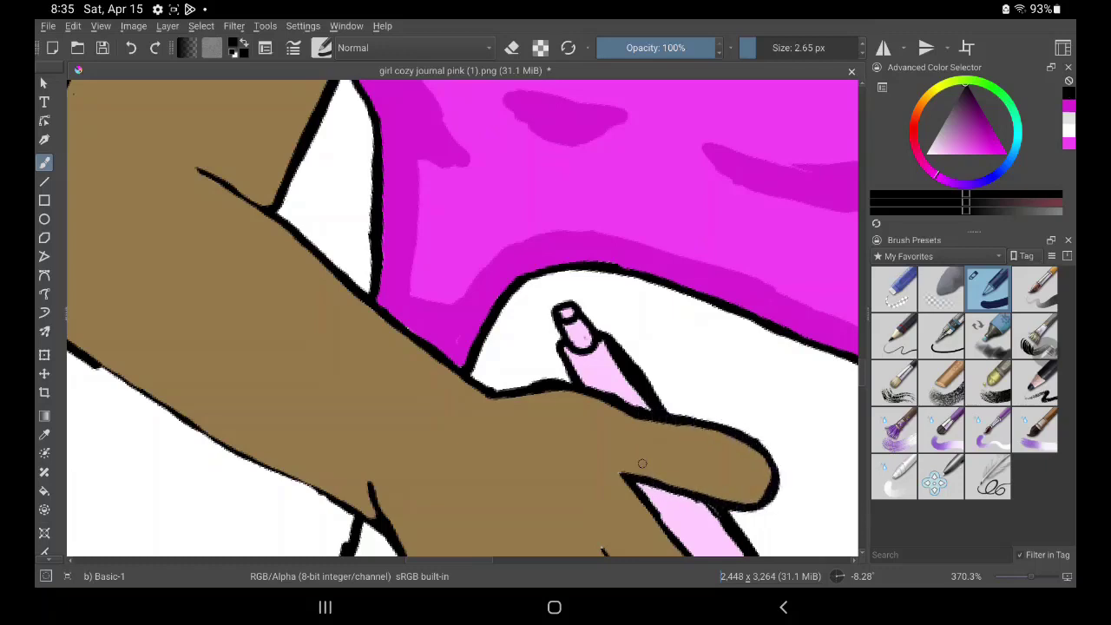
Thicken the black outline along the forearm and wrist, then zoom out to the whole figure
scroll(643, 464, down, 5)
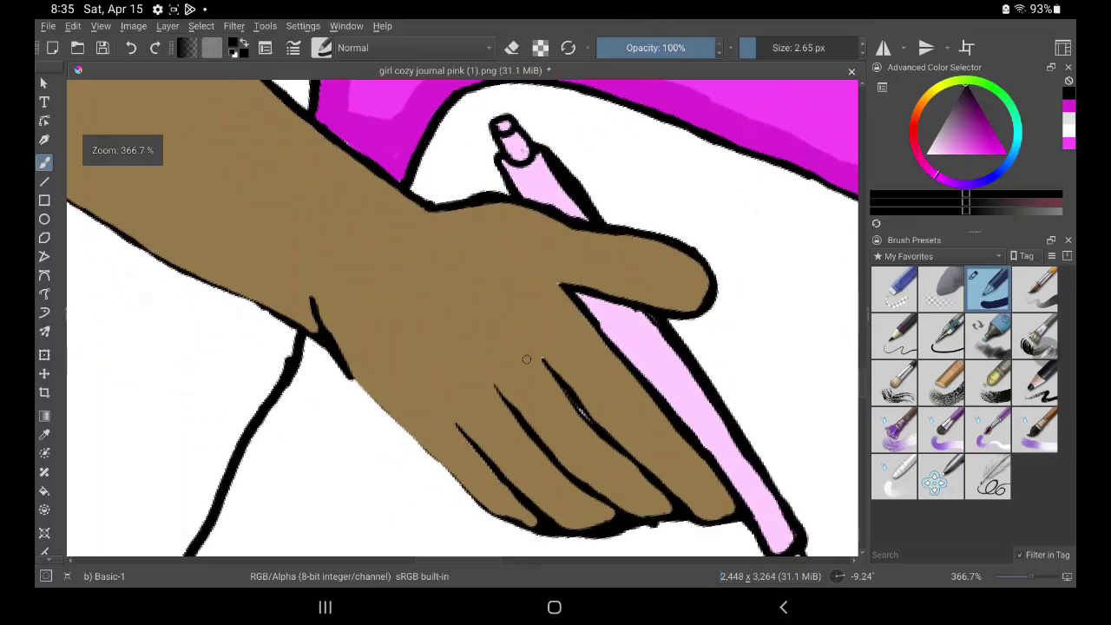
scroll(304, 288, up, 5)
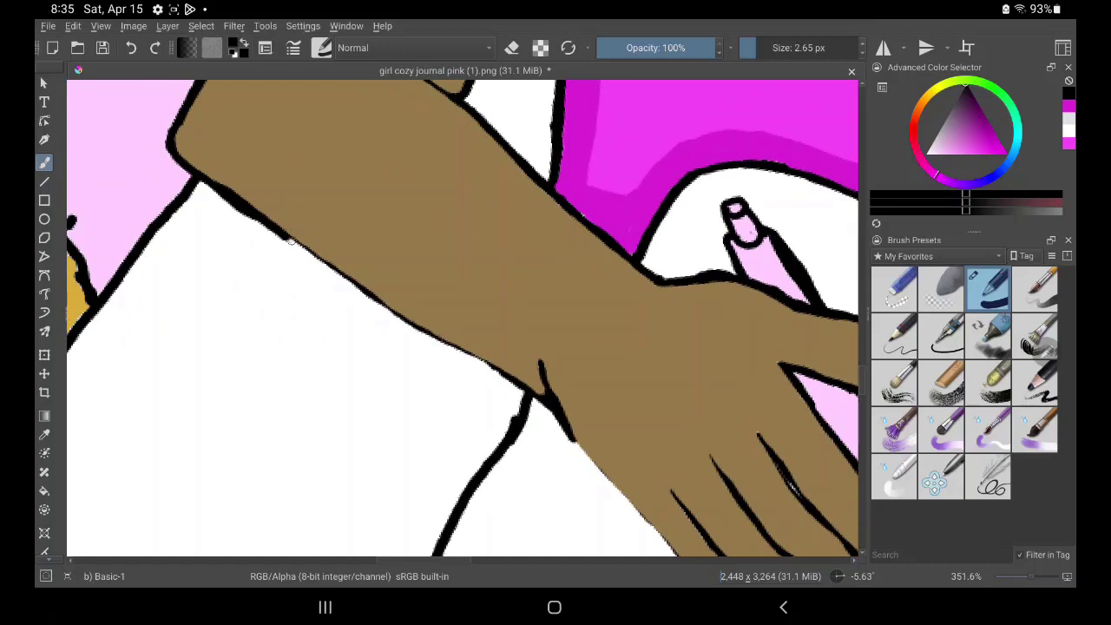
drag(289, 241, 552, 406)
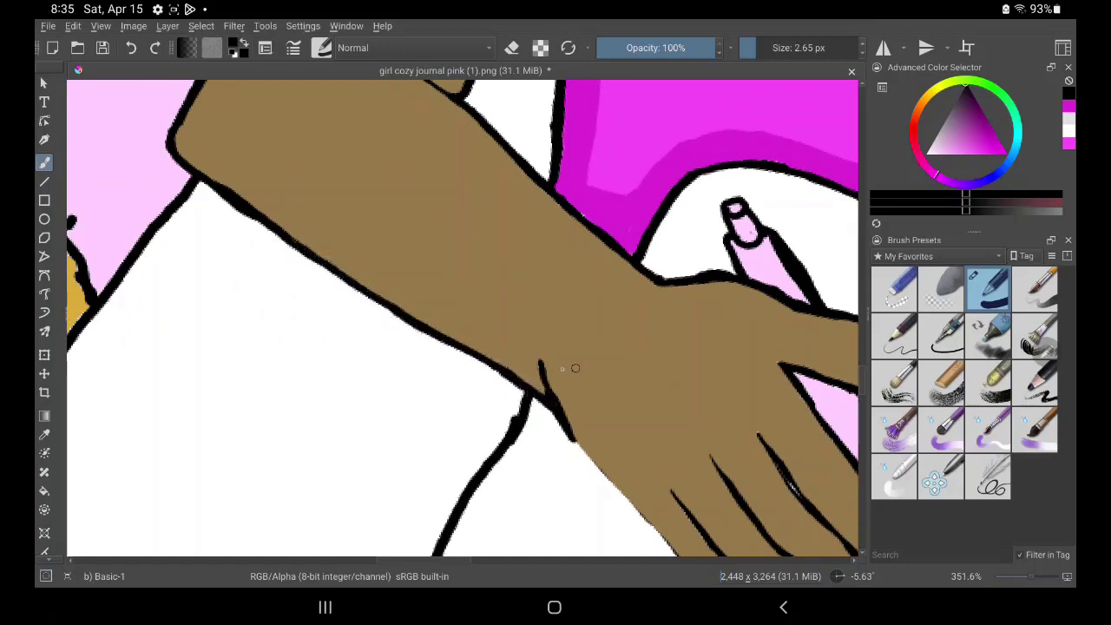
drag(543, 368, 597, 459)
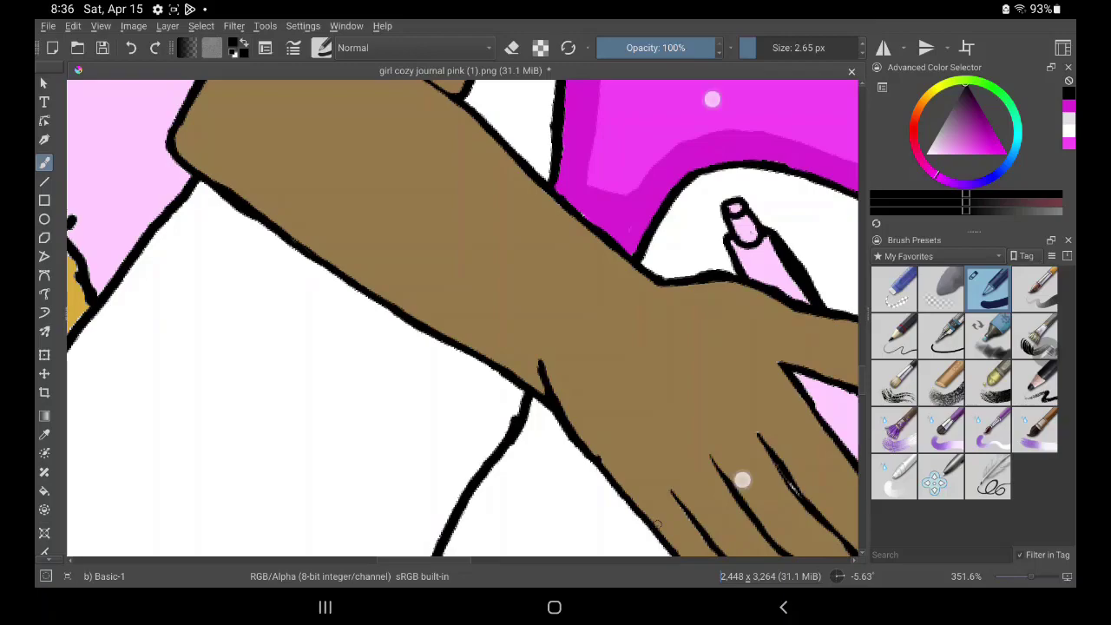
scroll(725, 287, down, 3)
scroll(727, 256, down, 3)
scroll(662, 312, down, 3)
drag(558, 358, 542, 380)
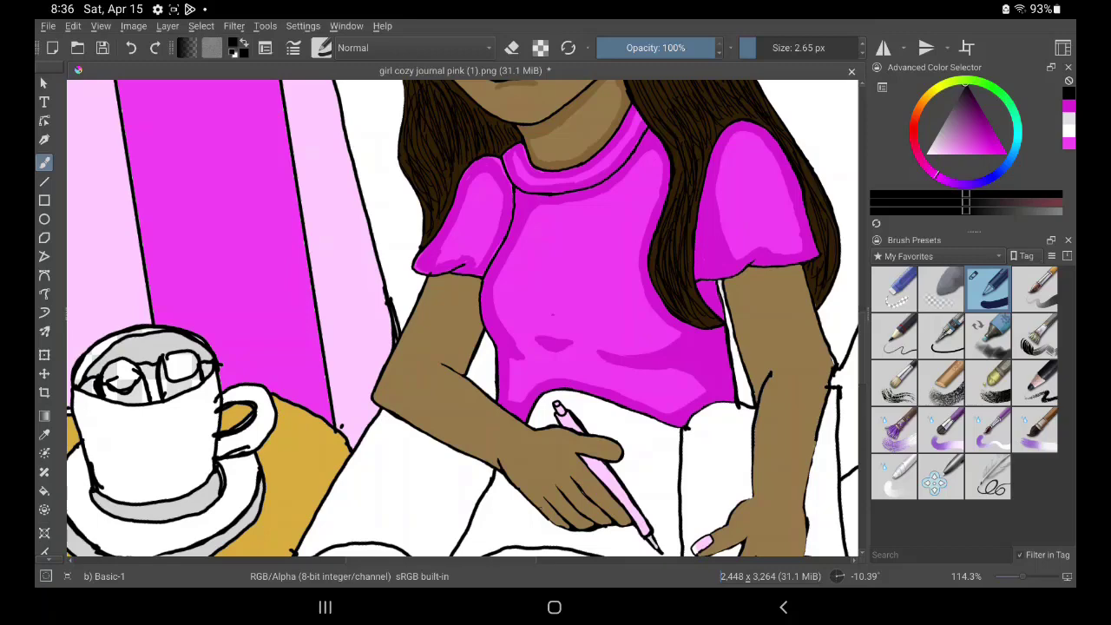
Sample the brown skin tone from the arm and return to the freehand brush
click(44, 434)
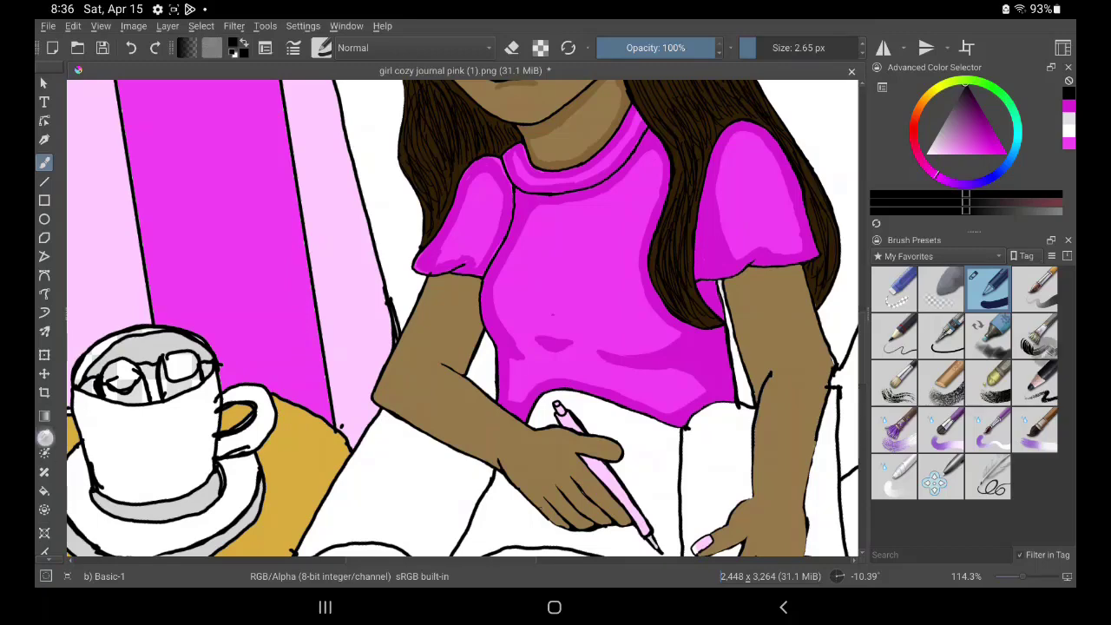
click(538, 125)
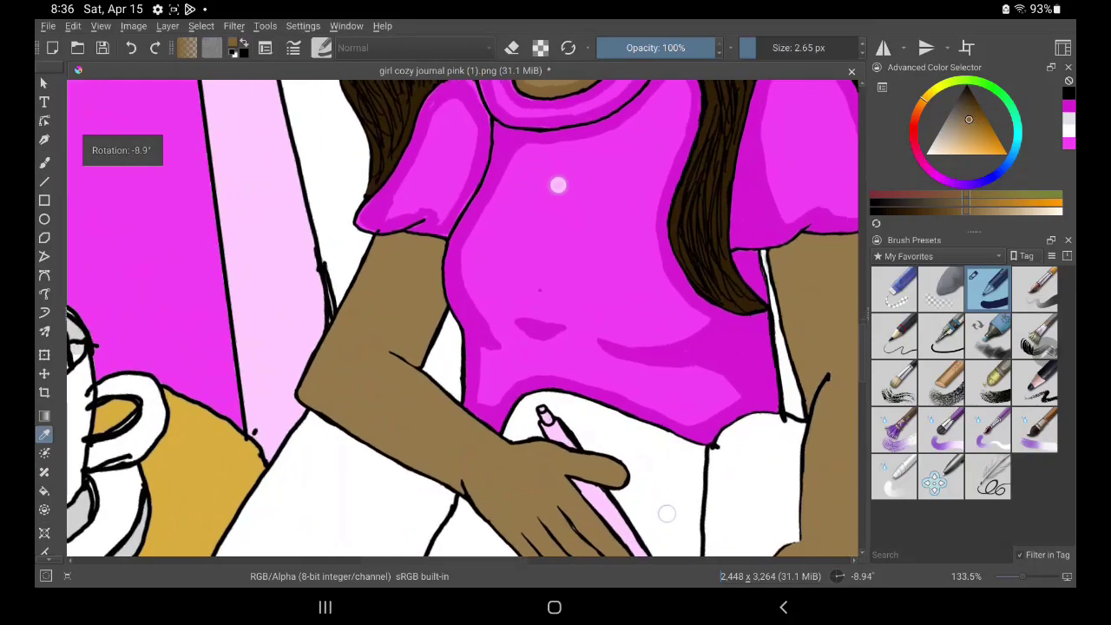
scroll(620, 349, up, 5)
scroll(620, 349, up, 4)
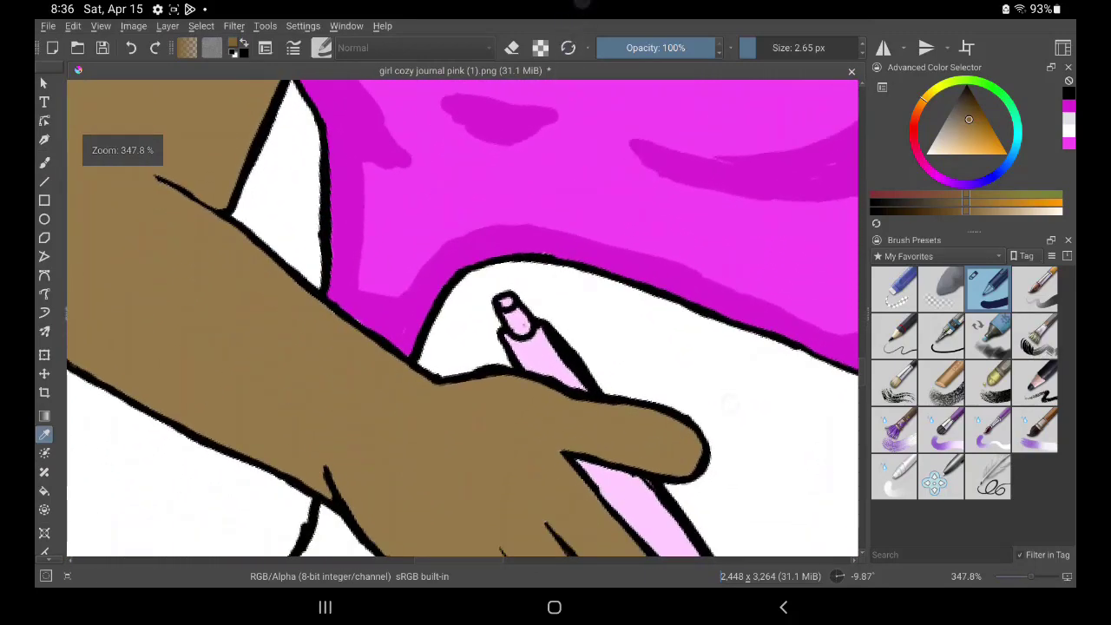
scroll(736, 290, up, 2)
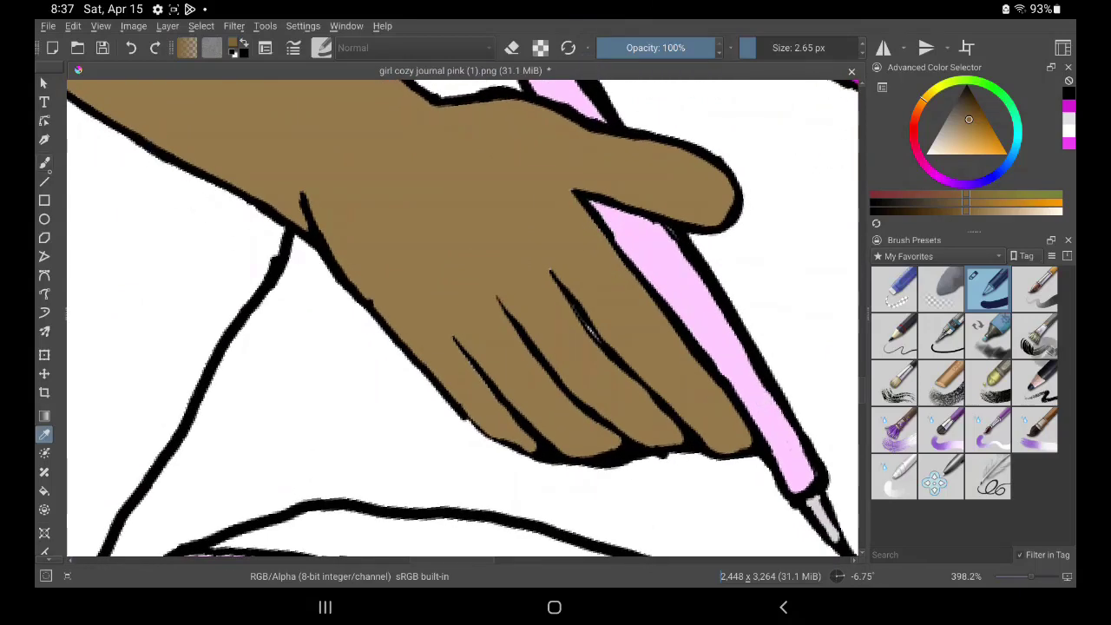
click(45, 163)
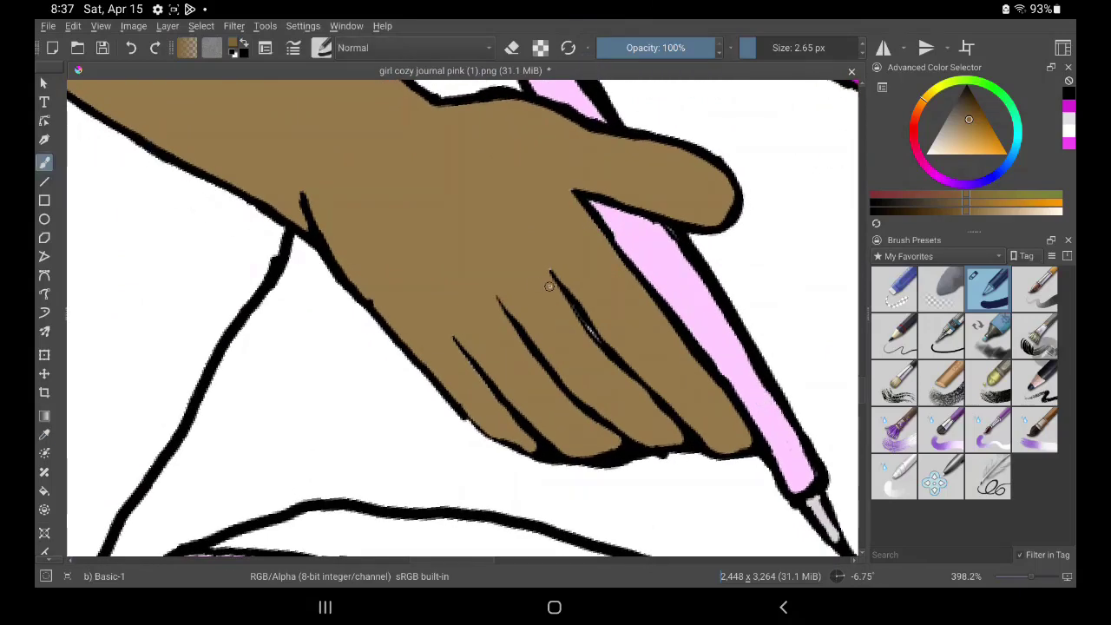
Paint darker brown shading along the knuckle, middle and lower finger lines
drag(561, 298, 684, 434)
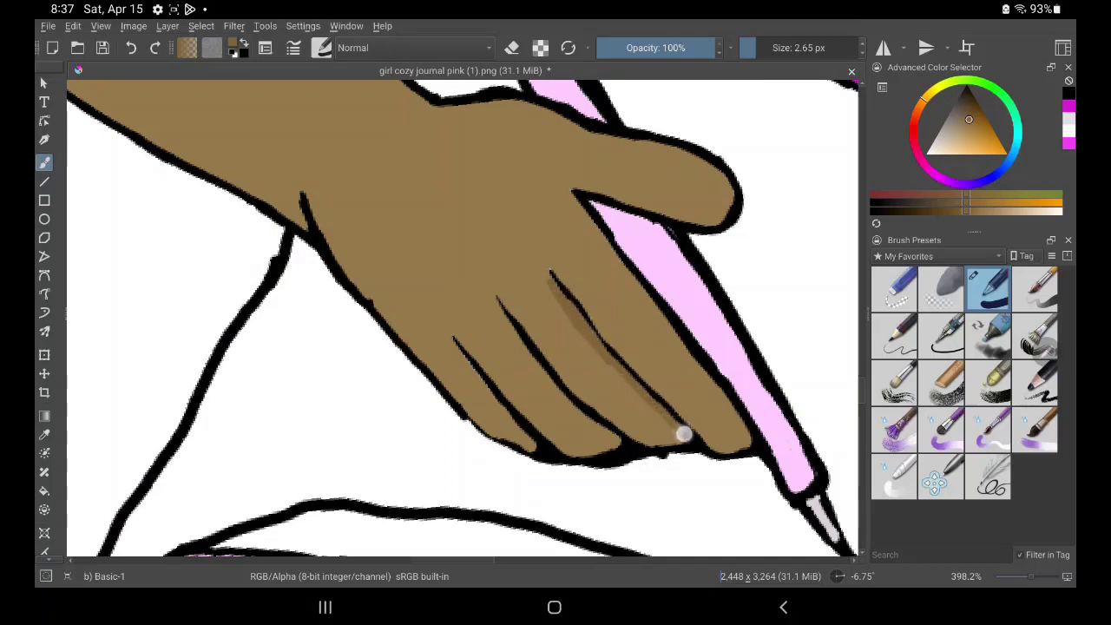
drag(647, 396, 654, 420)
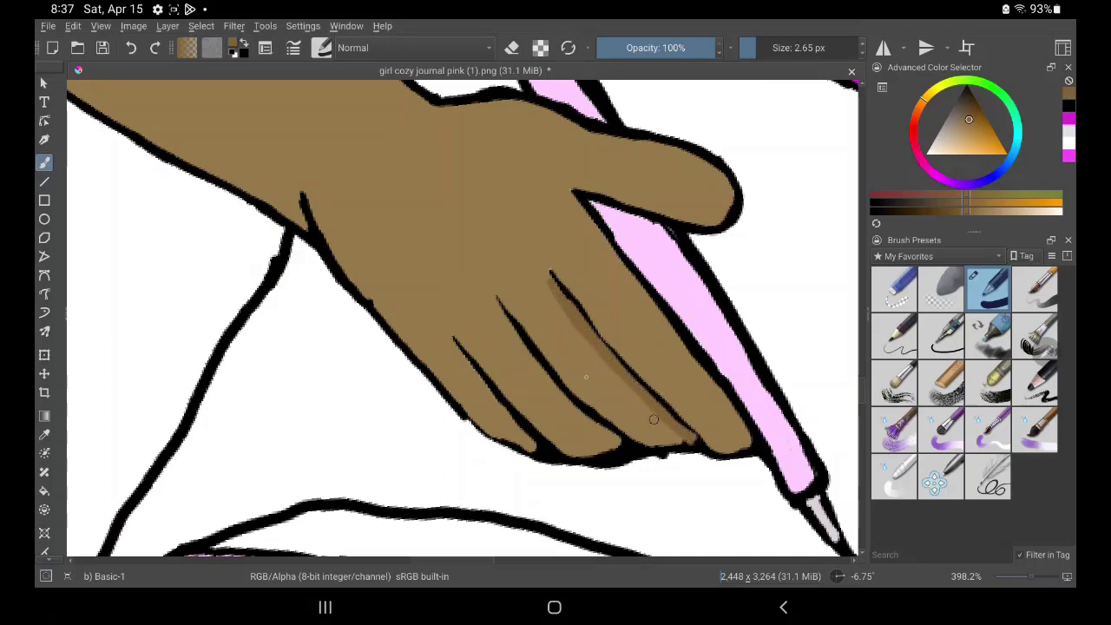
drag(495, 307, 582, 415)
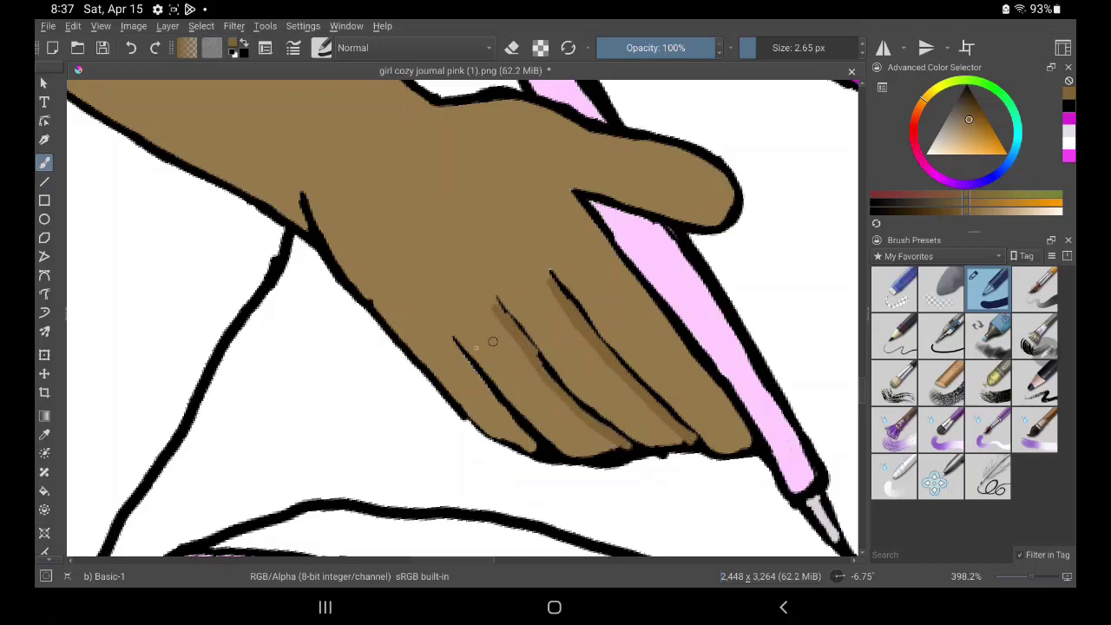
drag(452, 348, 533, 440)
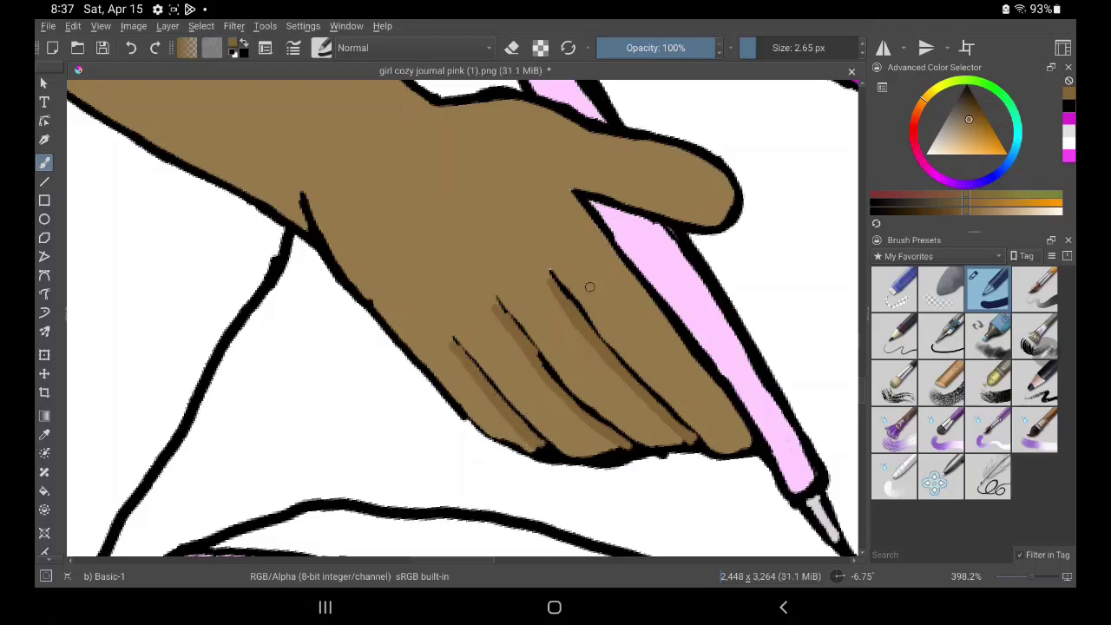
ctrl+click(589, 287)
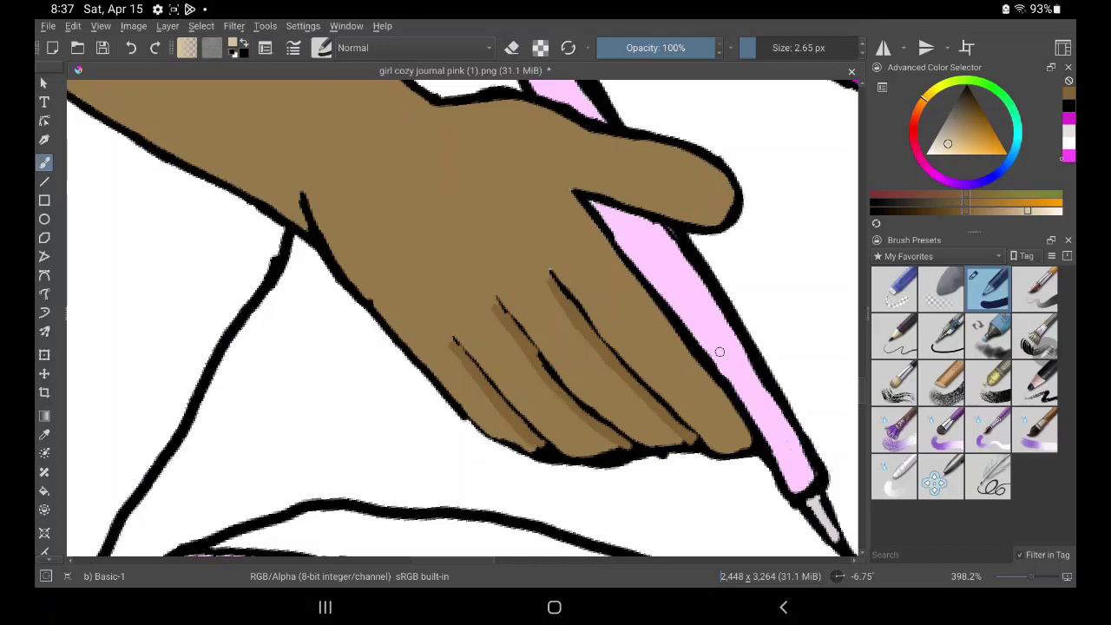
Paint pink fingernails on the fingertips near the pen
ctrl+click(720, 351)
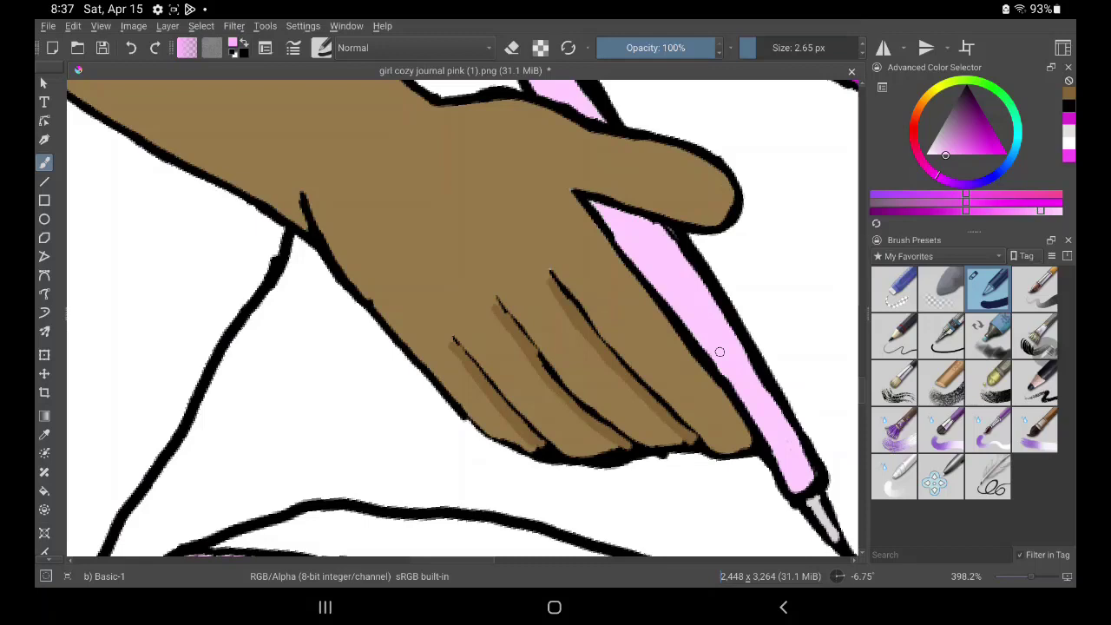
mouse_move(705, 422)
mouse_down()
mouse_move(715, 434)
mouse_move(733, 420)
mouse_move(747, 444)
mouse_move(720, 424)
mouse_move(712, 430)
mouse_move(724, 451)
mouse_move(724, 434)
mouse_move(738, 443)
mouse_move(714, 429)
mouse_move(748, 452)
mouse_up()
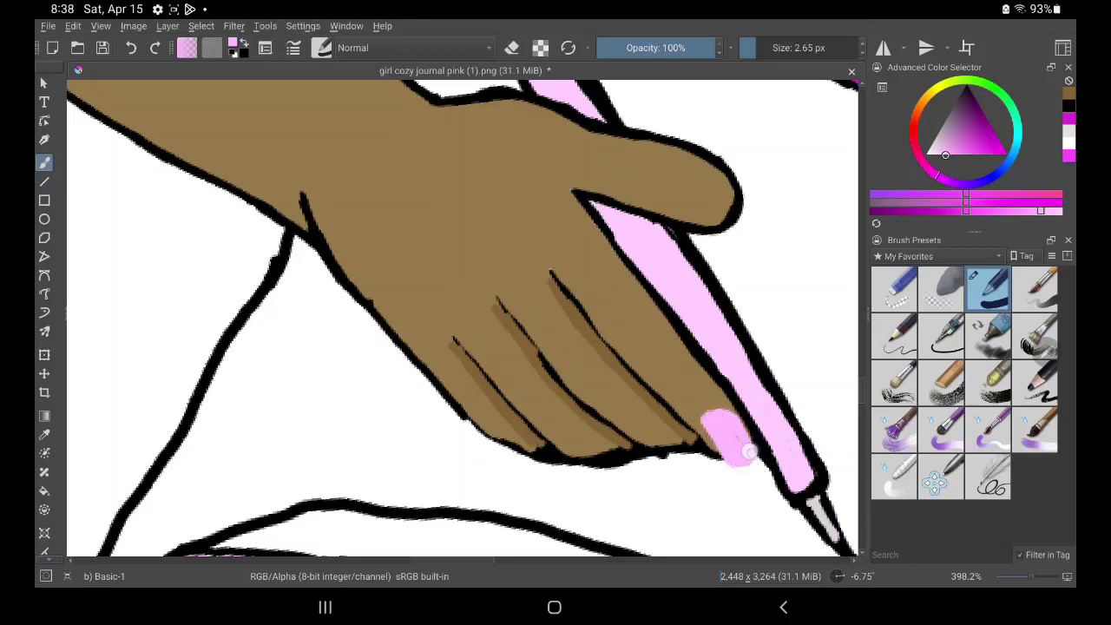
drag(662, 439, 686, 445)
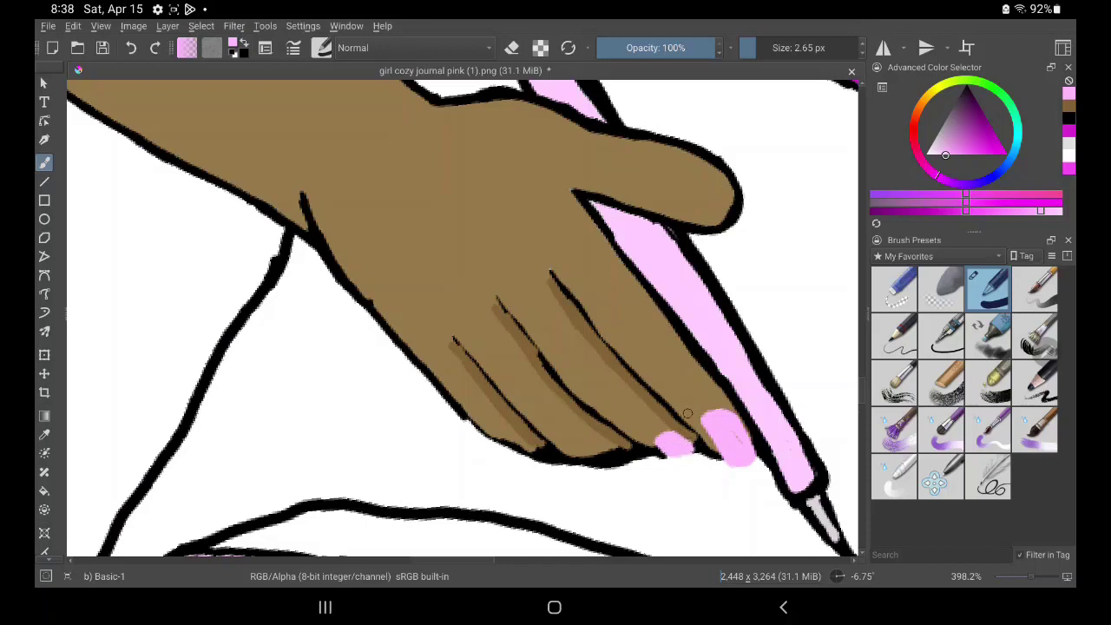
Add a white highlight to the pink fingernail and outline it in black
click(1068, 156)
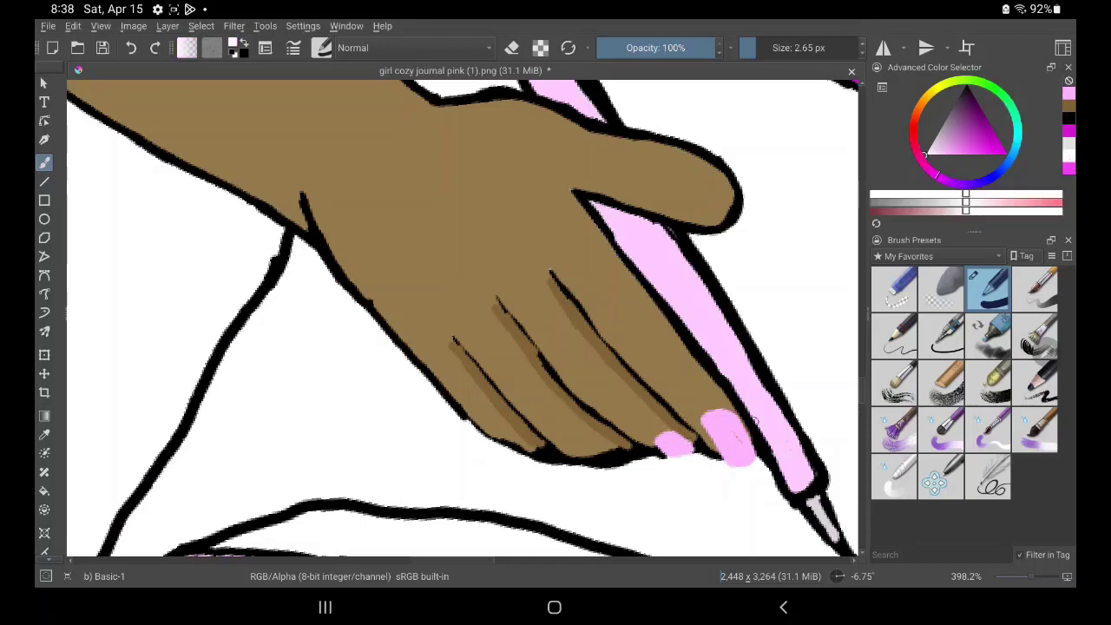
drag(728, 458, 753, 453)
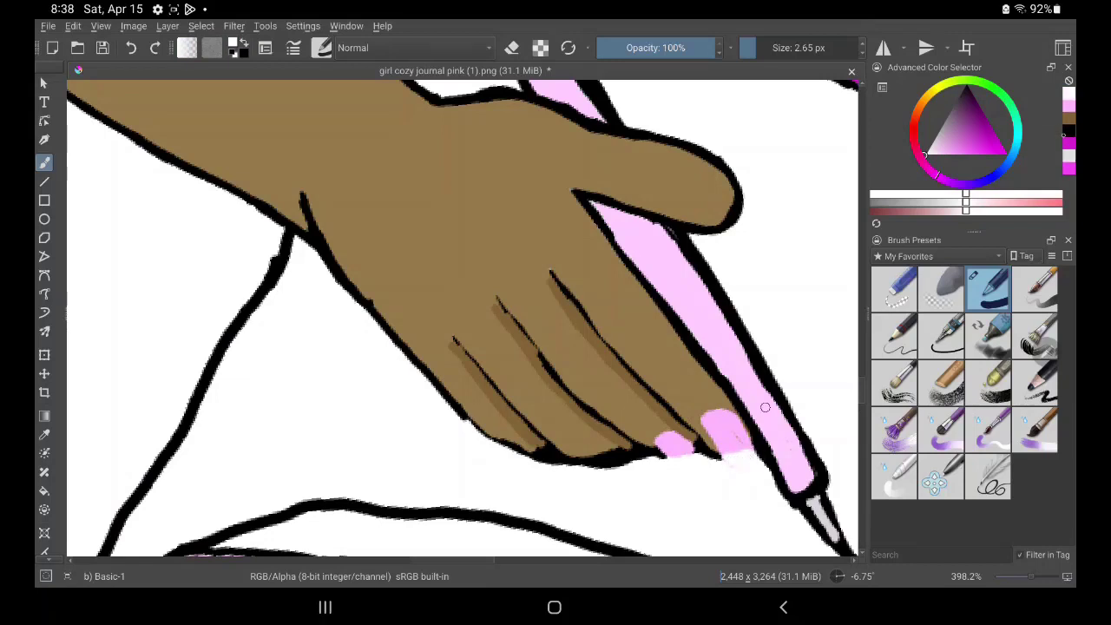
ctrl+click(752, 369)
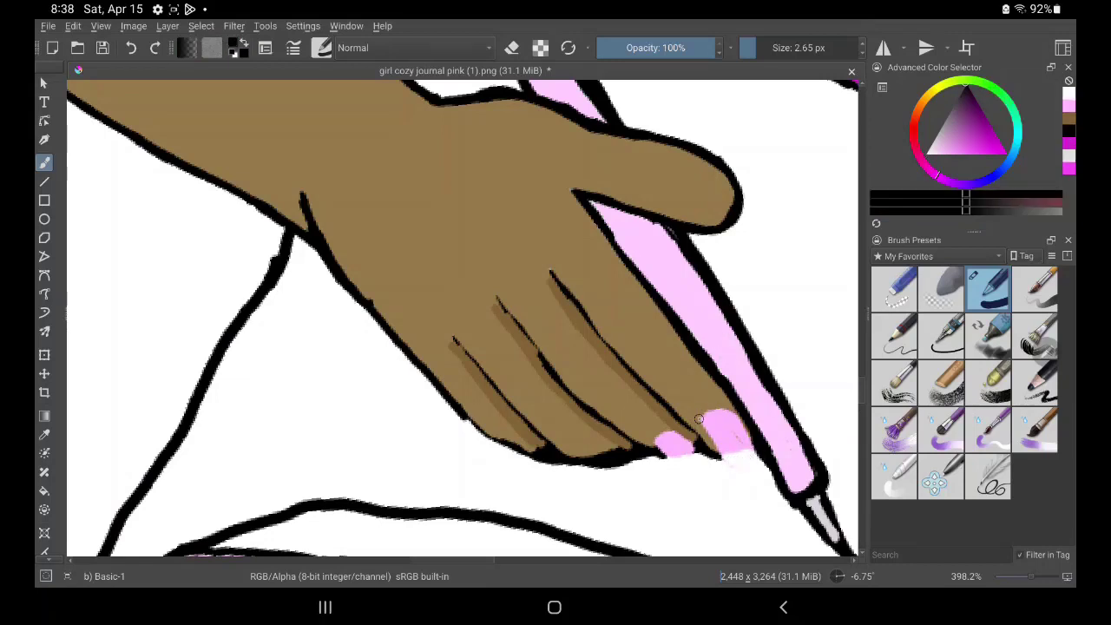
mouse_move(699, 419)
mouse_down()
mouse_move(734, 405)
mouse_move(760, 455)
mouse_move(726, 463)
mouse_move(700, 416)
mouse_up()
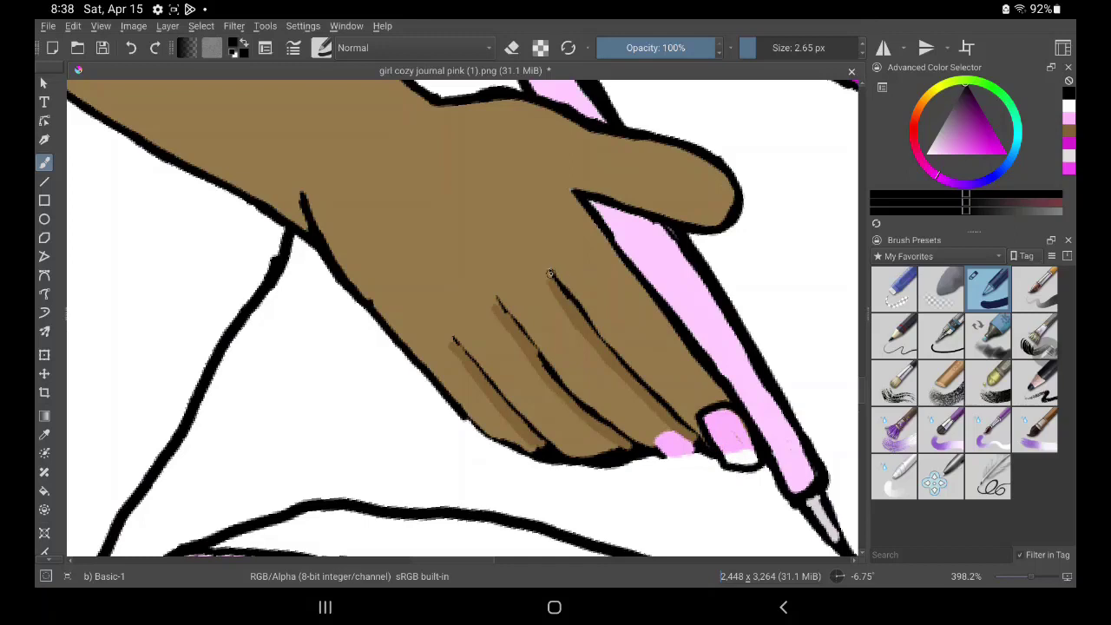
Redraw three black finger lines and the lower hand outline, then paint a light pink thumbnail
drag(556, 279, 704, 441)
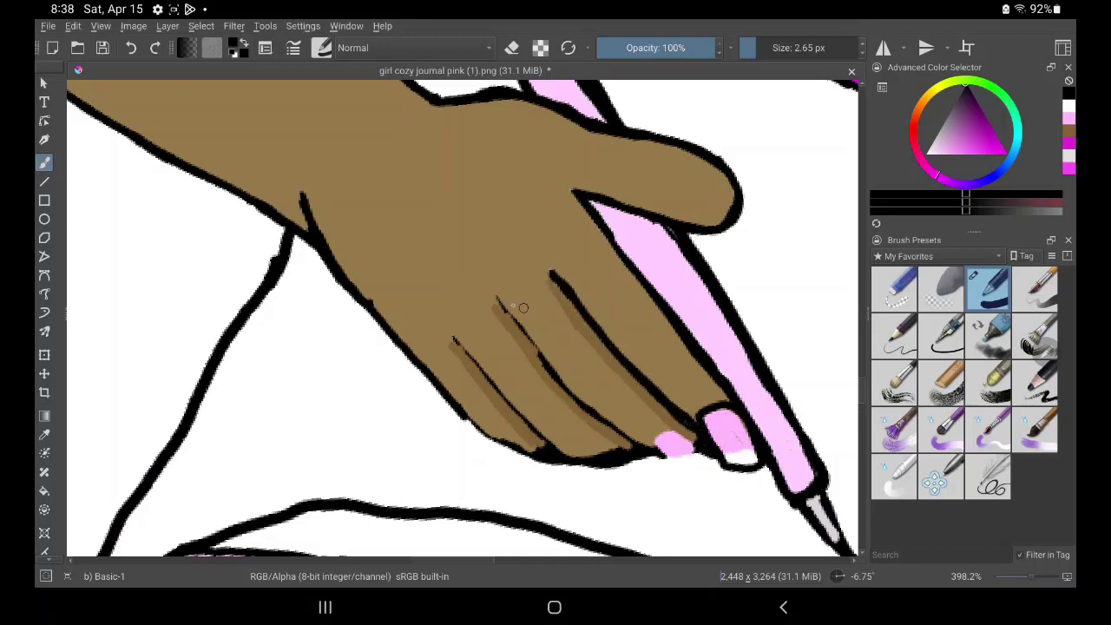
mouse_move(499, 299)
mouse_down()
mouse_move(591, 407)
mouse_move(651, 448)
mouse_up()
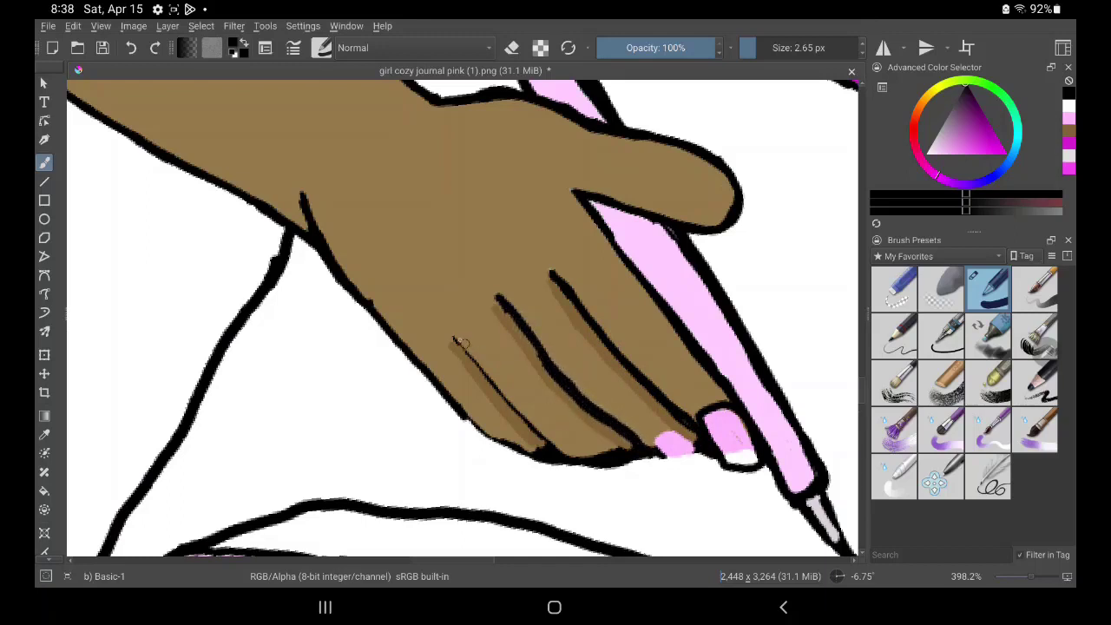
drag(457, 339, 570, 463)
drag(459, 415, 569, 460)
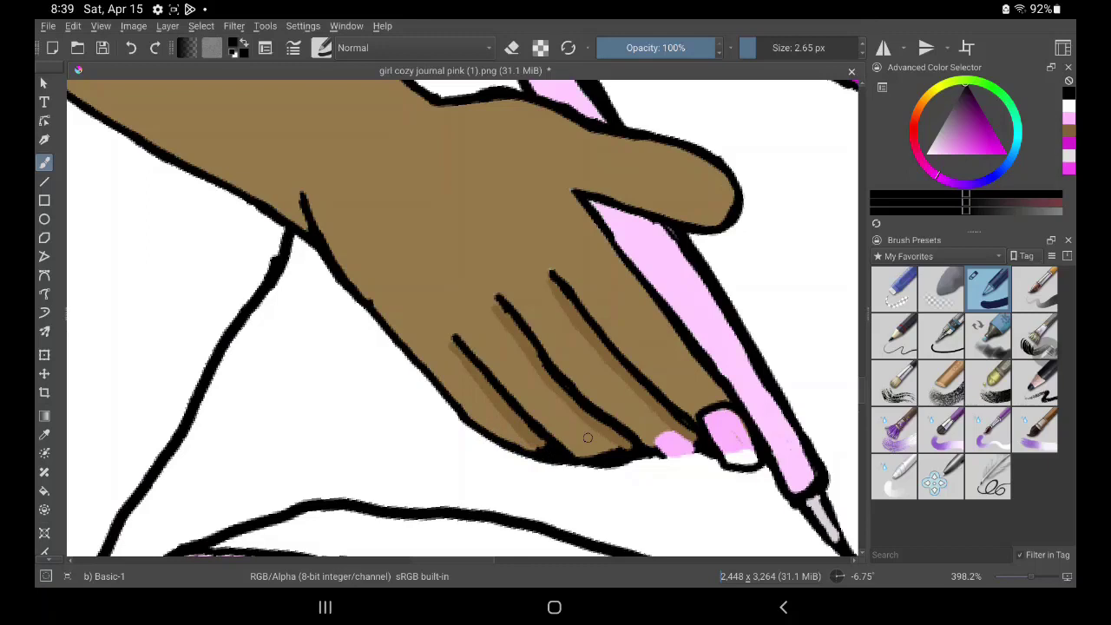
click(945, 154)
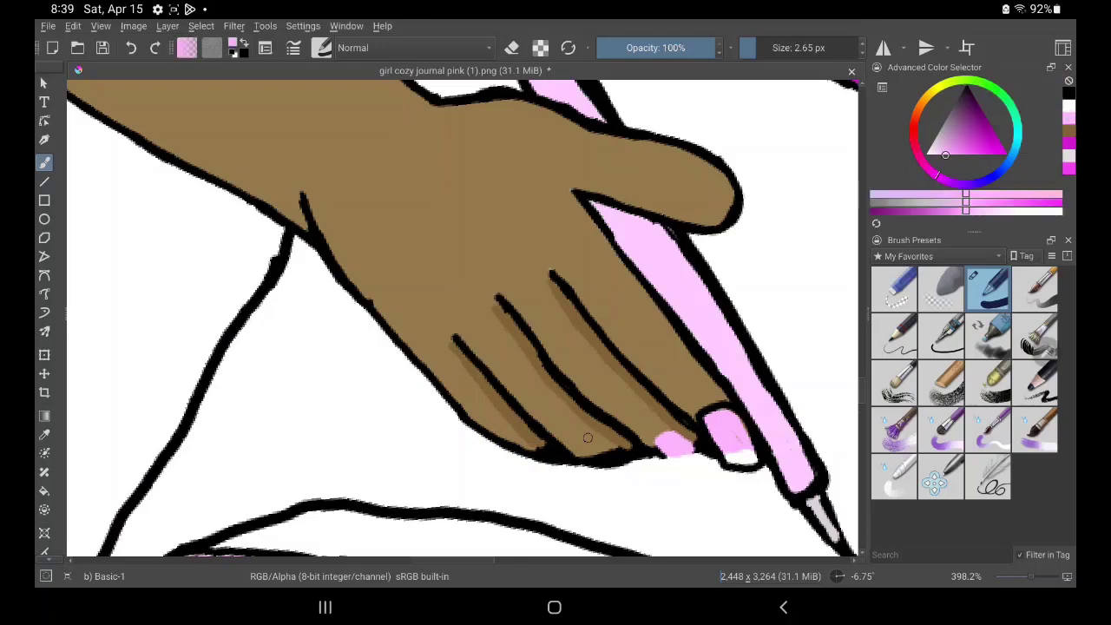
mouse_move(688, 164)
mouse_down()
mouse_move(689, 184)
mouse_move(720, 206)
mouse_move(686, 188)
mouse_move(716, 210)
mouse_move(685, 161)
mouse_move(739, 183)
mouse_move(739, 219)
mouse_move(727, 191)
mouse_move(694, 167)
mouse_move(699, 191)
mouse_move(703, 164)
mouse_up()
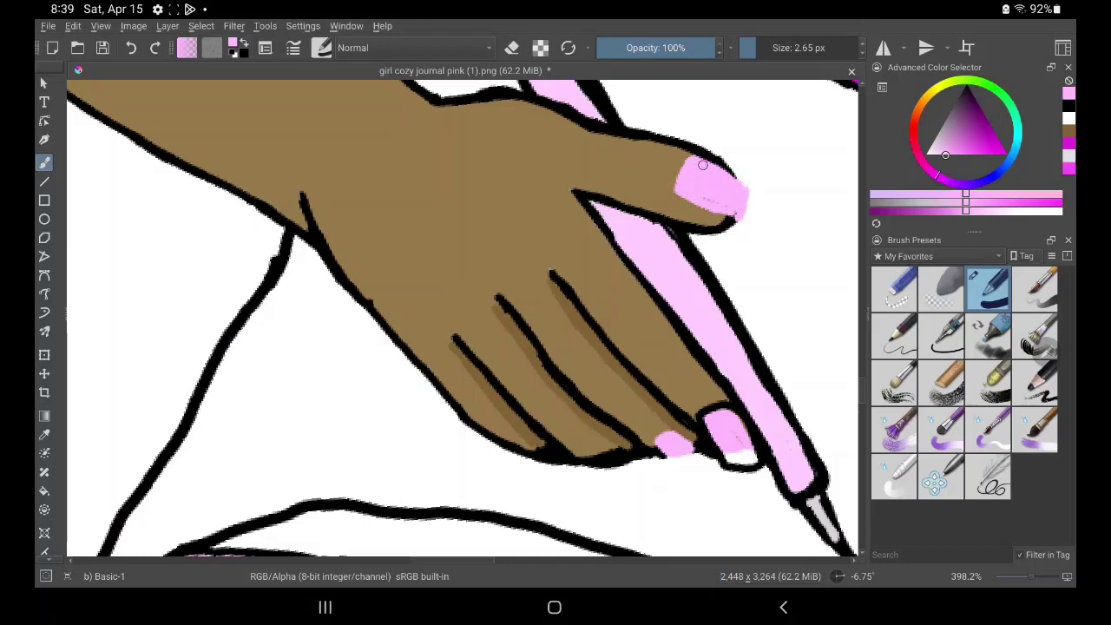
Add a white highlight to the thumbnail tip and outline it in black
ctrl+click(712, 108)
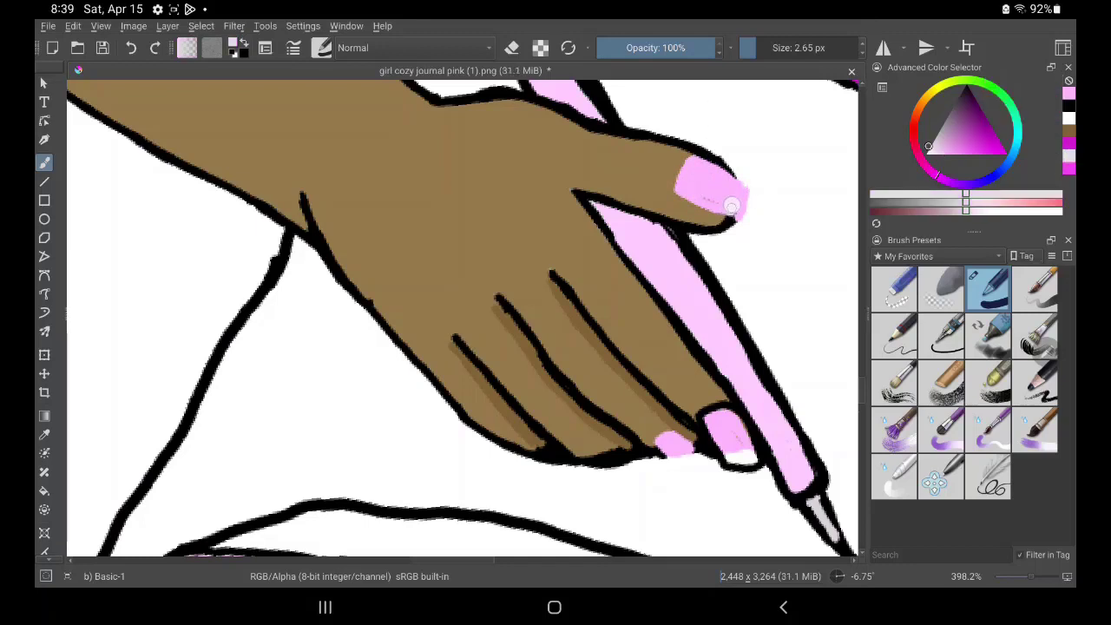
mouse_move(730, 206)
mouse_down()
mouse_move(739, 192)
mouse_move(738, 209)
mouse_up()
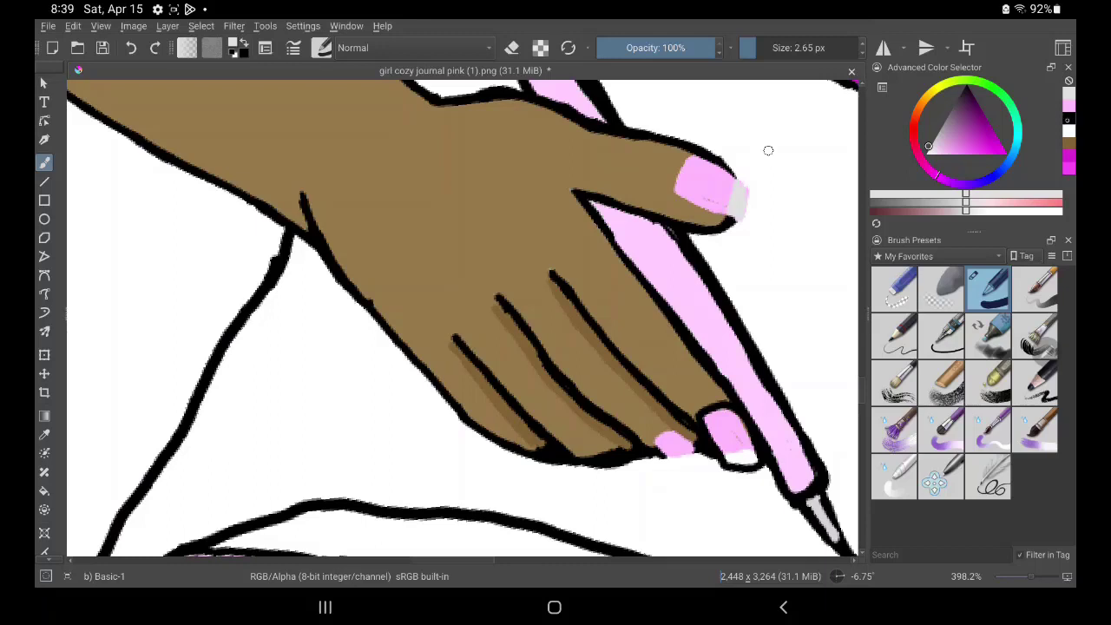
key(d)
mouse_move(683, 195)
mouse_down()
mouse_move(699, 158)
mouse_move(737, 178)
mouse_move(752, 202)
mouse_move(728, 221)
mouse_move(680, 193)
mouse_move(665, 154)
mouse_move(566, 111)
mouse_up()
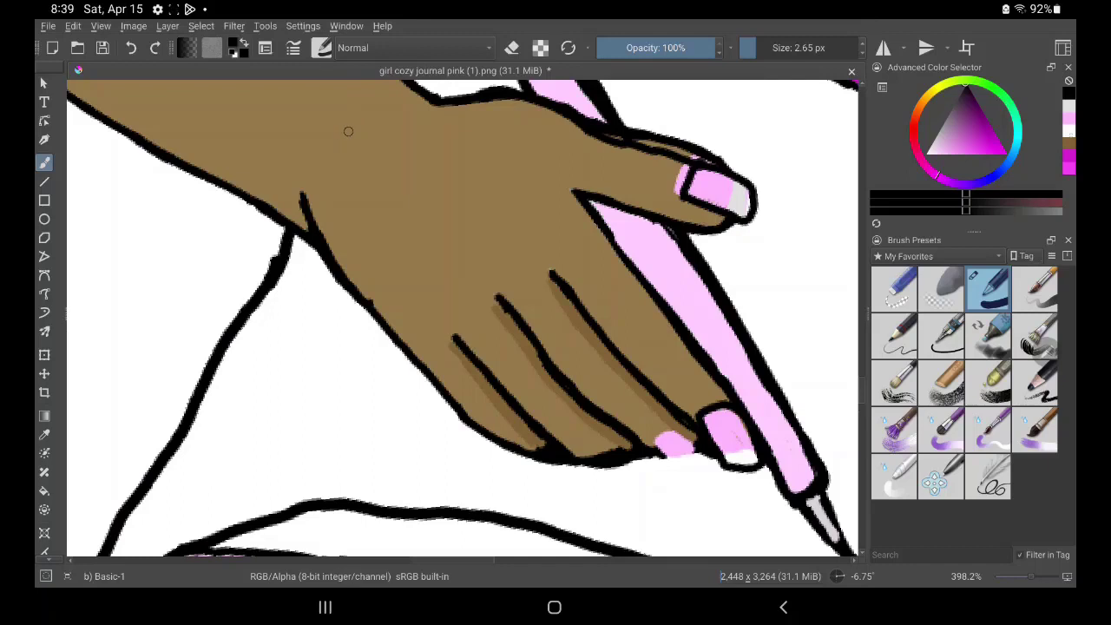
Cover the stray black line above the fingertip with white
key(x)
drag(634, 130, 729, 160)
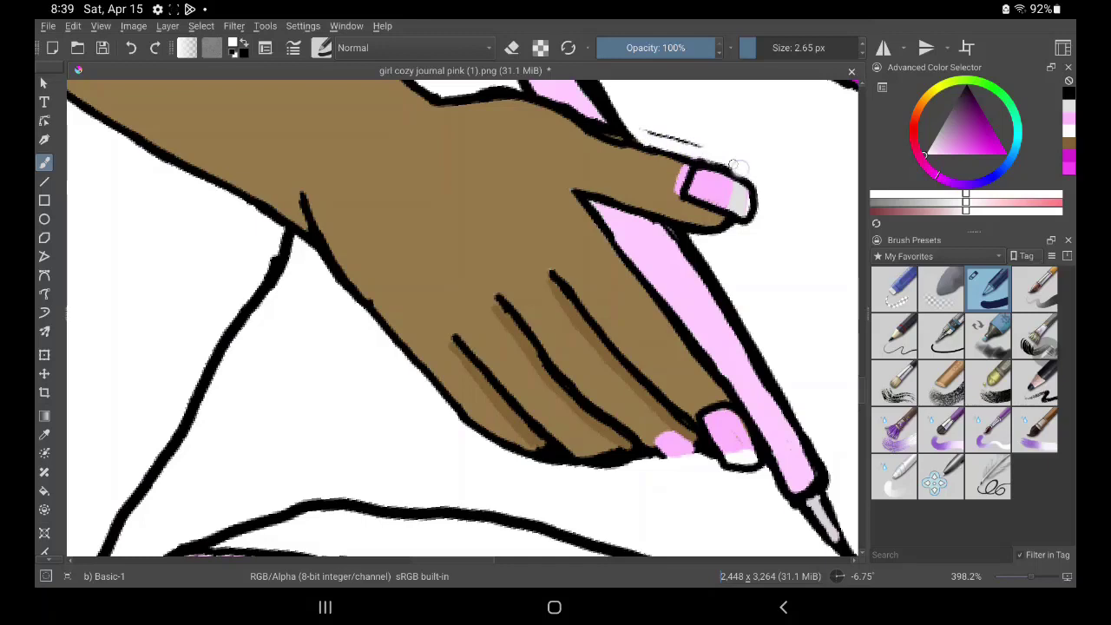
mouse_move(729, 161)
mouse_down()
mouse_move(666, 138)
mouse_move(696, 139)
mouse_up()
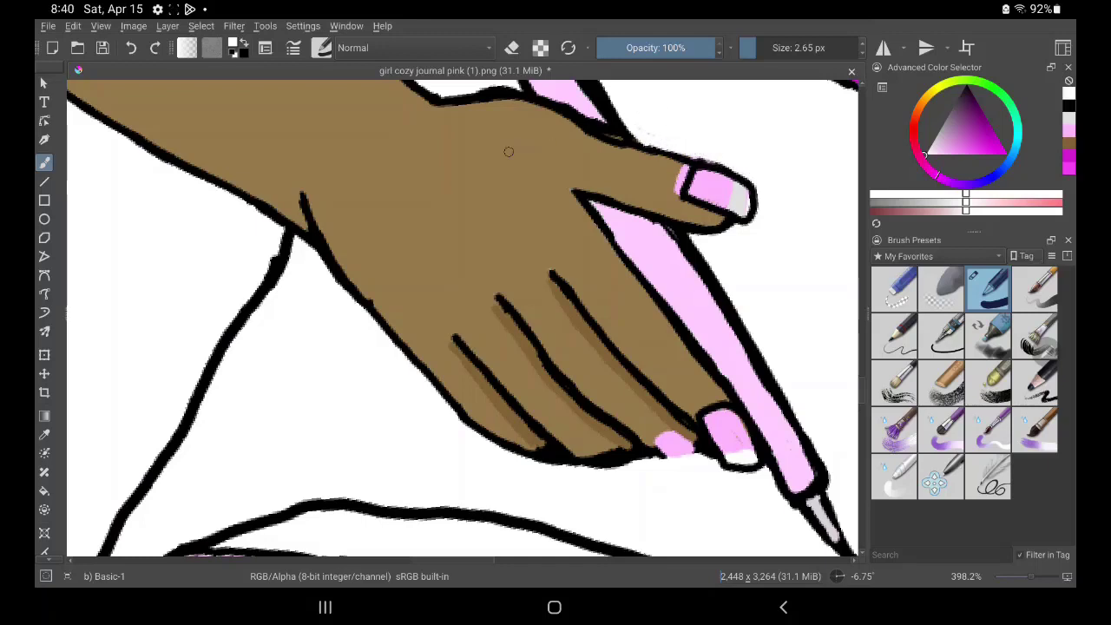
Sample the pen's pink and paint over its rough upper outline
click(44, 434)
click(573, 98)
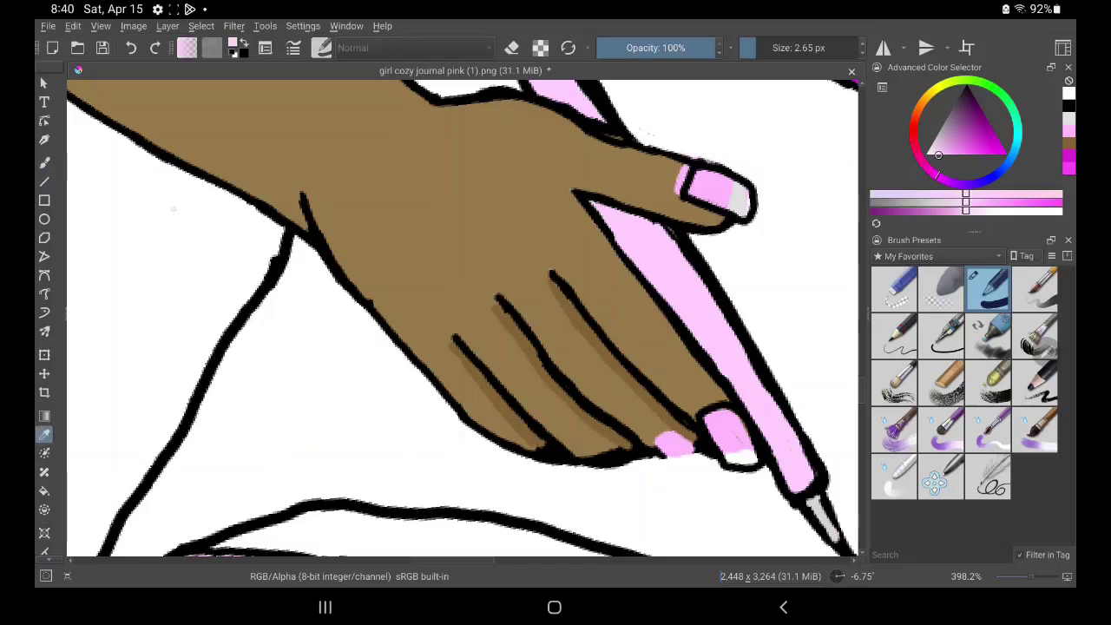
click(44, 163)
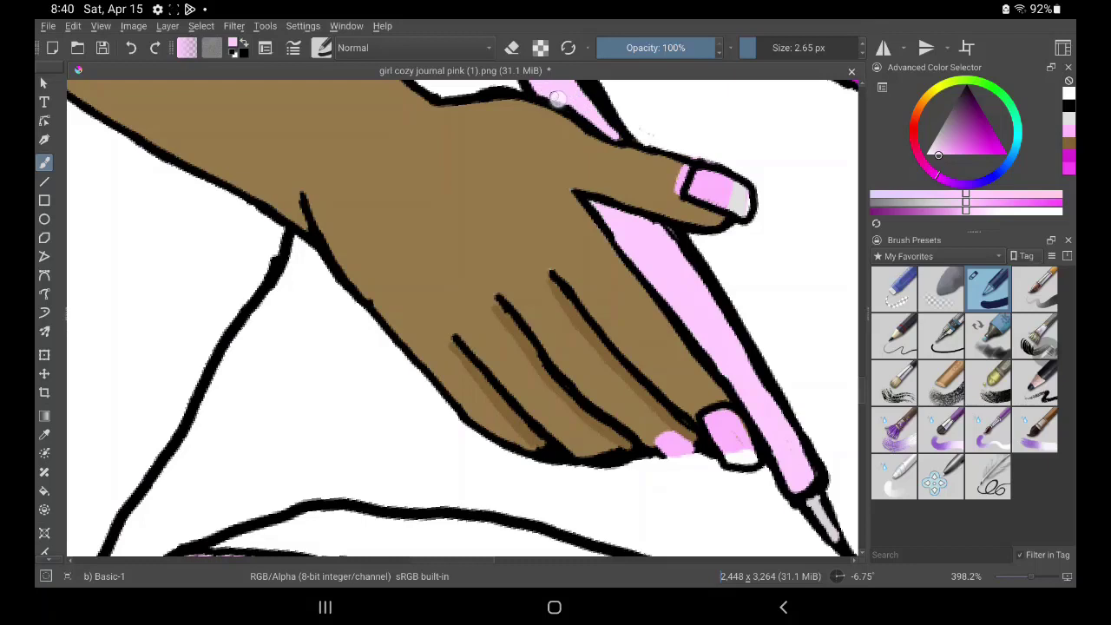
mouse_move(555, 96)
mouse_down()
mouse_move(601, 128)
mouse_move(580, 87)
mouse_move(613, 132)
mouse_up()
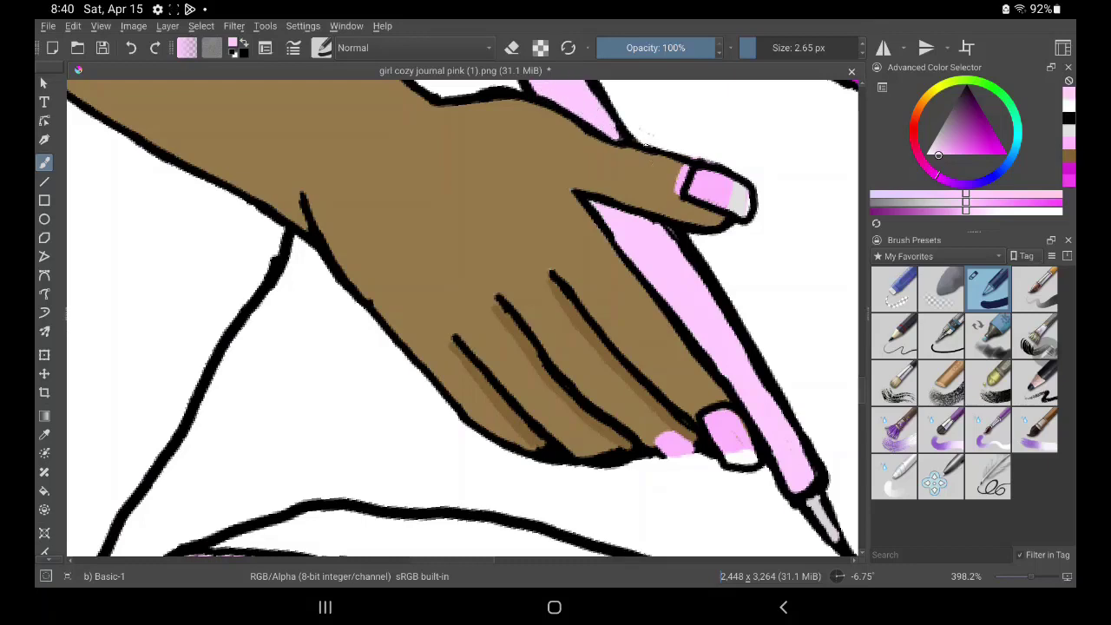
Sample skin brown and paint over the top nail's left edge and a fingertip
click(44, 434)
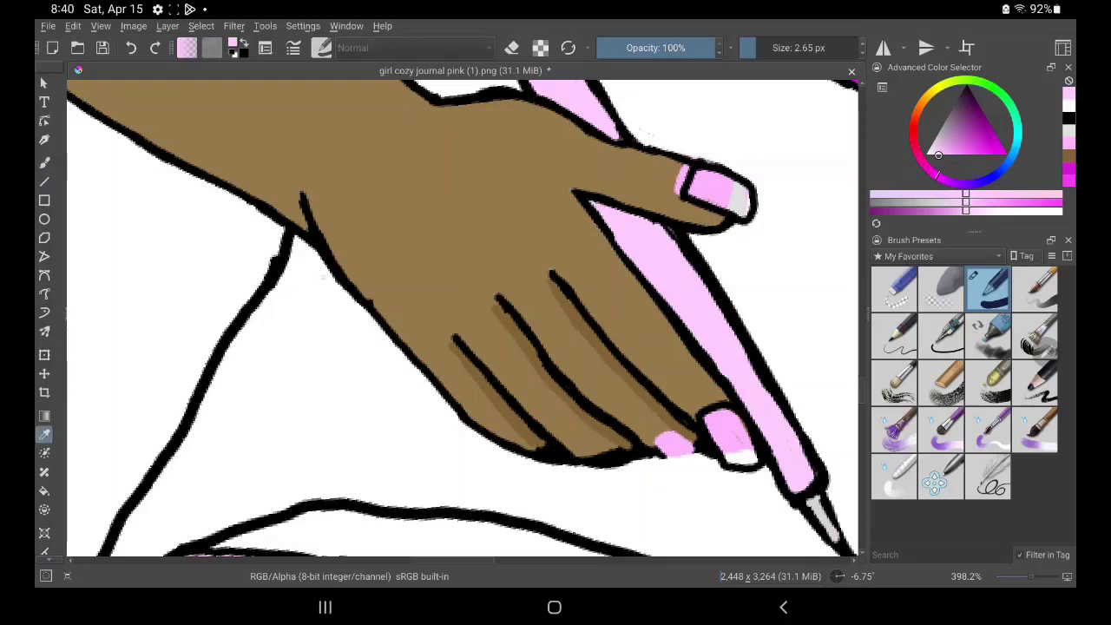
click(391, 217)
click(45, 164)
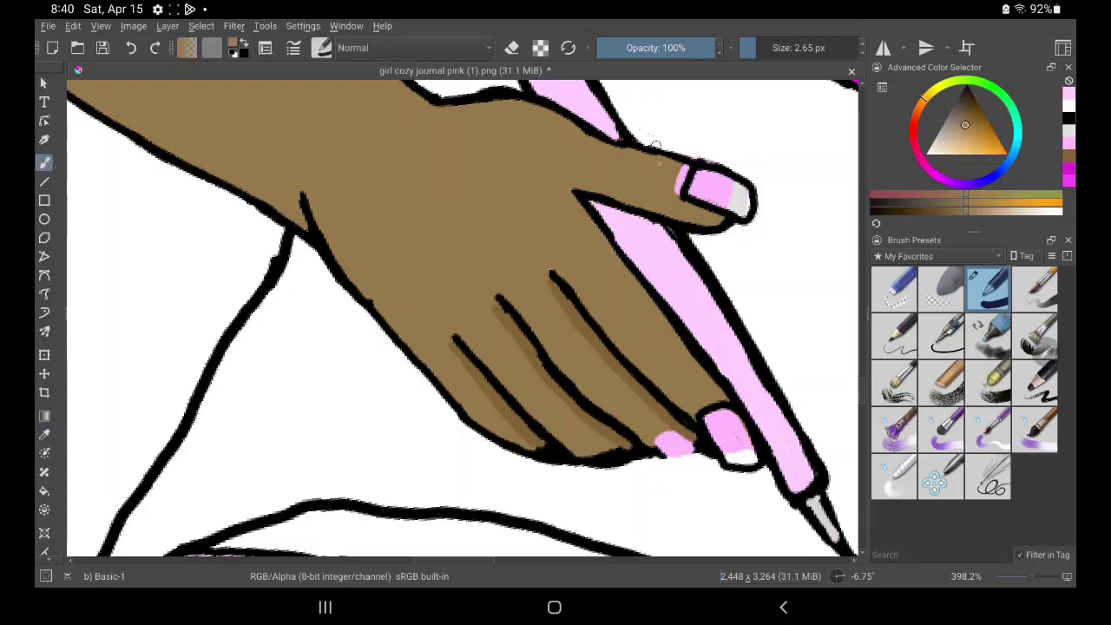
mouse_move(674, 202)
mouse_down()
mouse_move(684, 178)
mouse_move(668, 169)
mouse_up()
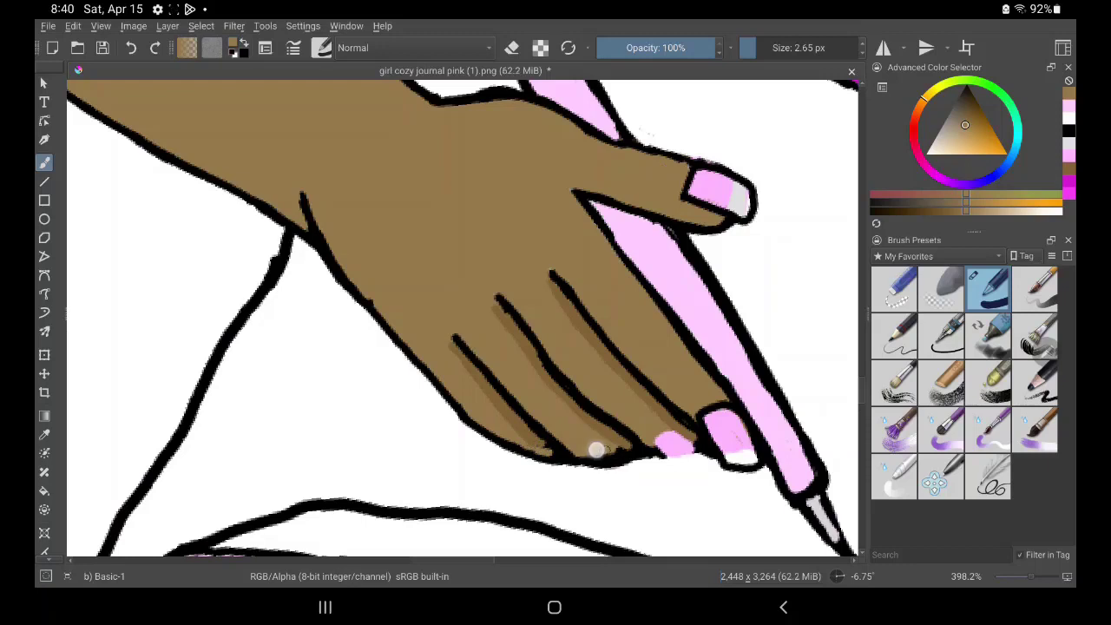
drag(596, 449, 610, 447)
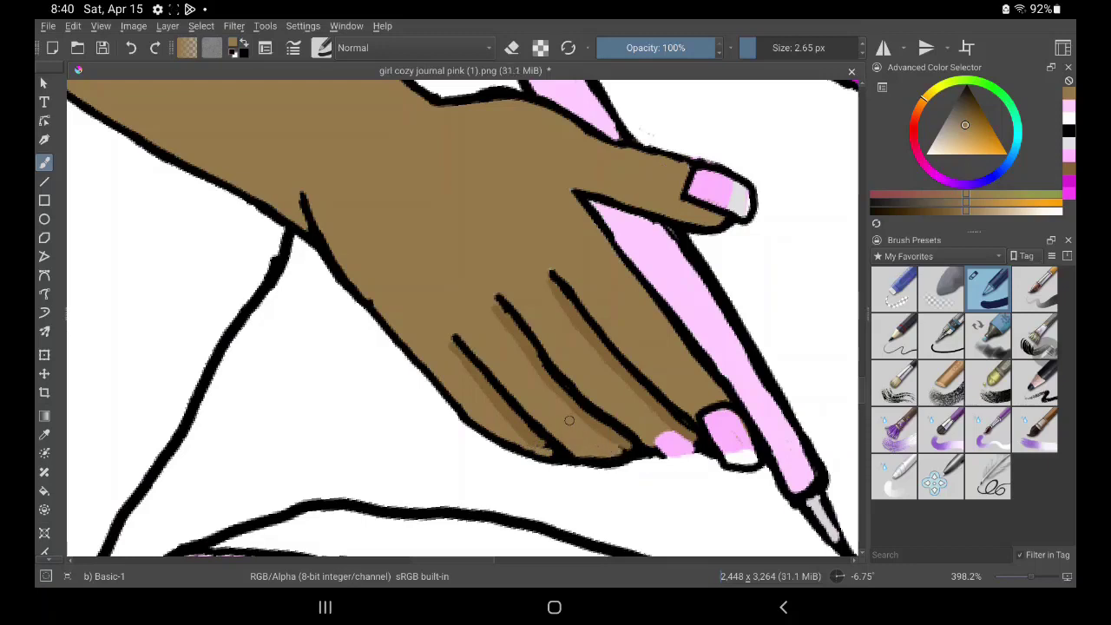
Outline the lower pink fingernail in black, then view both hands
key(d)
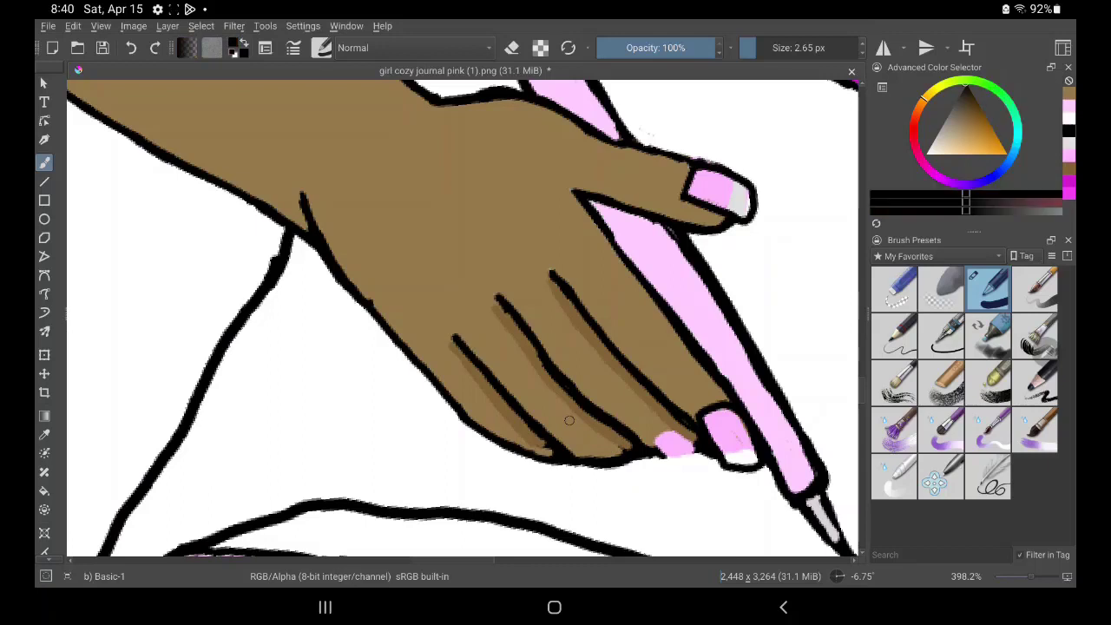
mouse_move(654, 441)
mouse_down()
mouse_move(699, 447)
mouse_move(655, 456)
mouse_up()
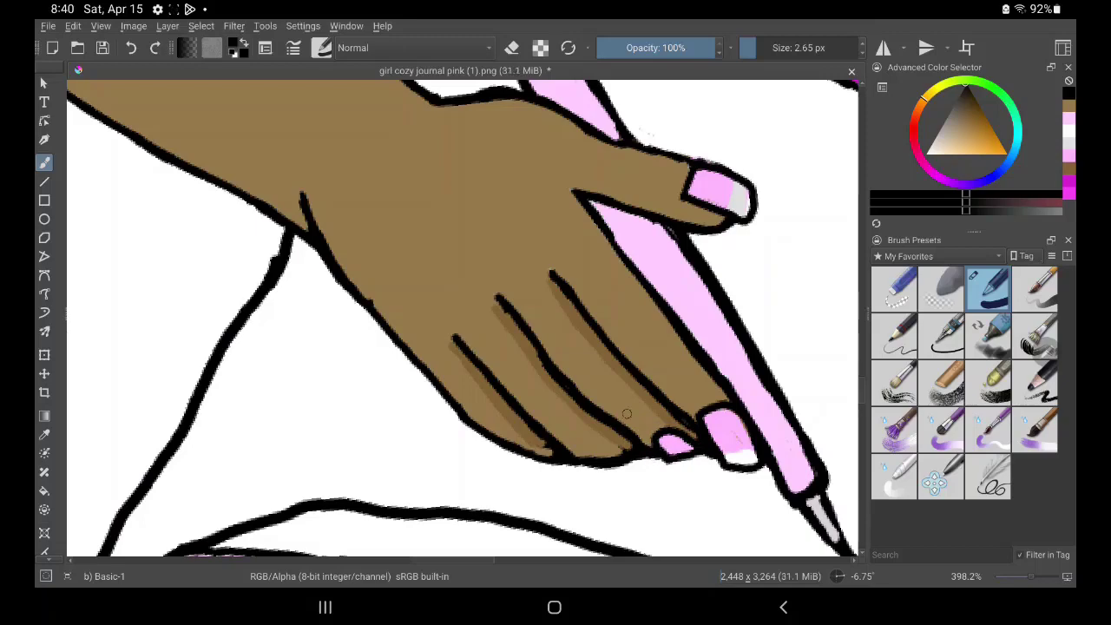
drag(627, 414, 425, 327)
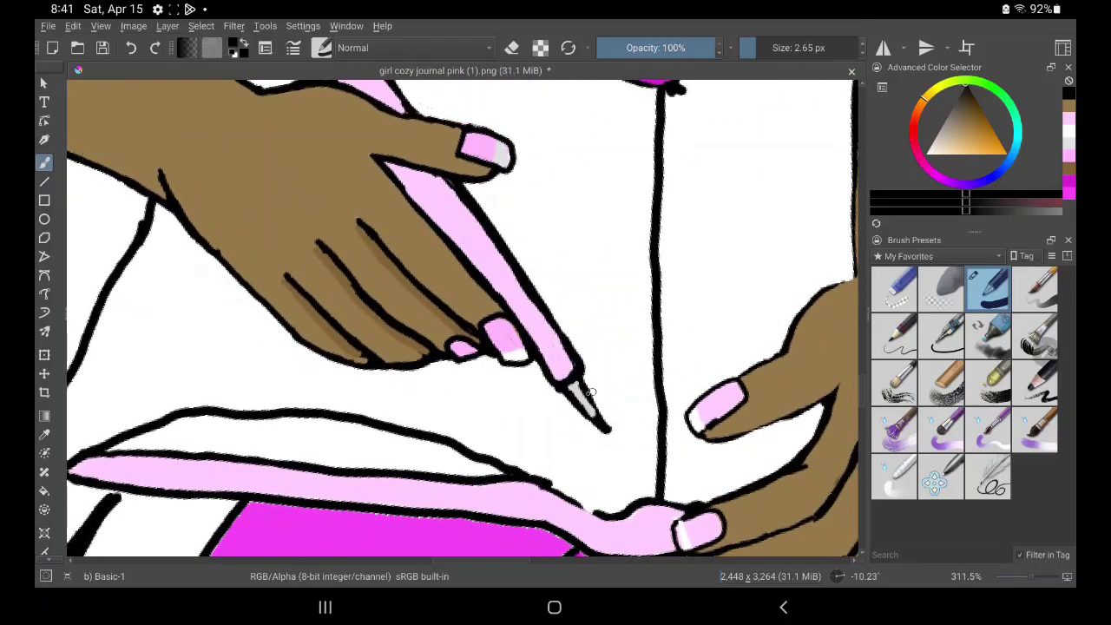
Fill the pencil tip grey and thicken the outline under the right fingernail
drag(577, 378, 611, 429)
drag(564, 390, 597, 422)
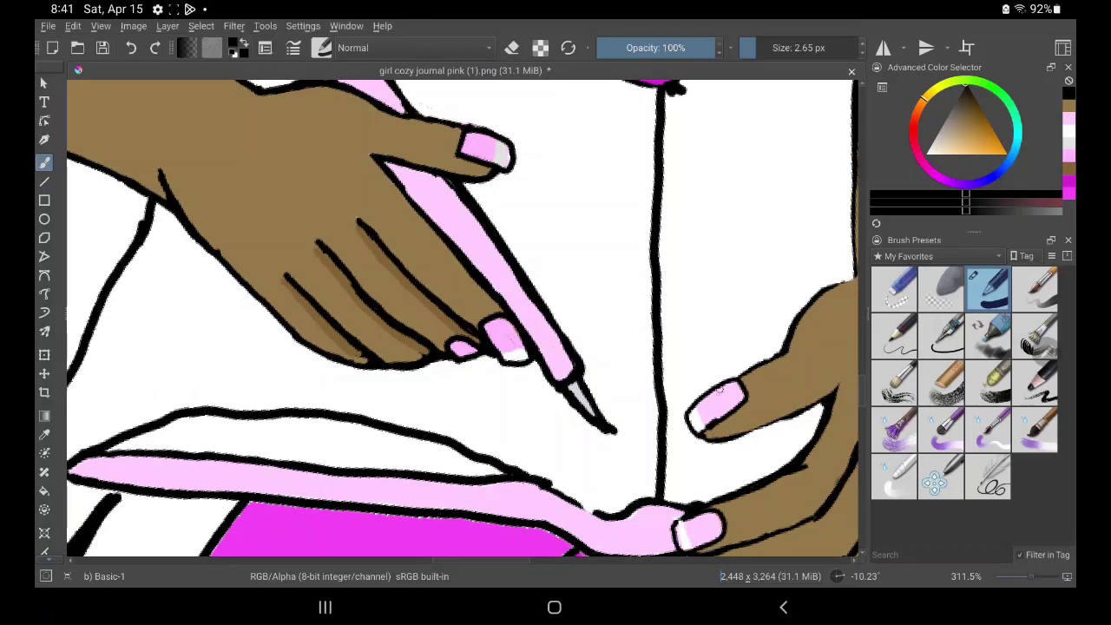
mouse_move(690, 429)
mouse_down()
mouse_move(738, 407)
mouse_move(707, 399)
mouse_move(686, 421)
mouse_up()
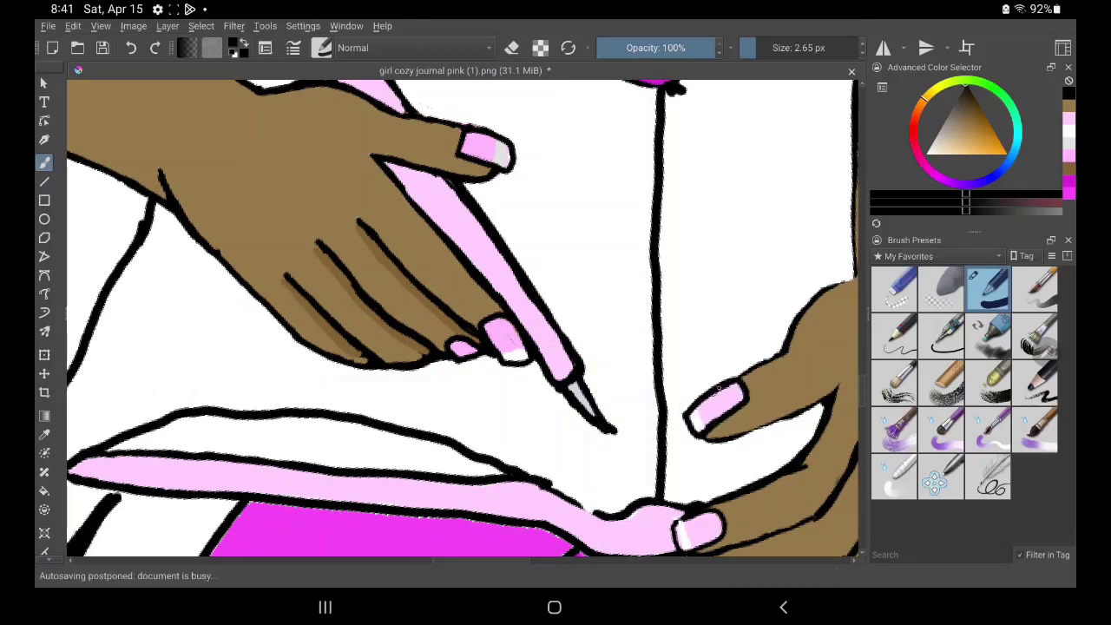
Darken the right finger's upper and lower outlines and the pink band's upper edge
drag(738, 379, 855, 278)
mouse_move(696, 438)
mouse_down()
mouse_move(836, 392)
mouse_move(786, 472)
mouse_up()
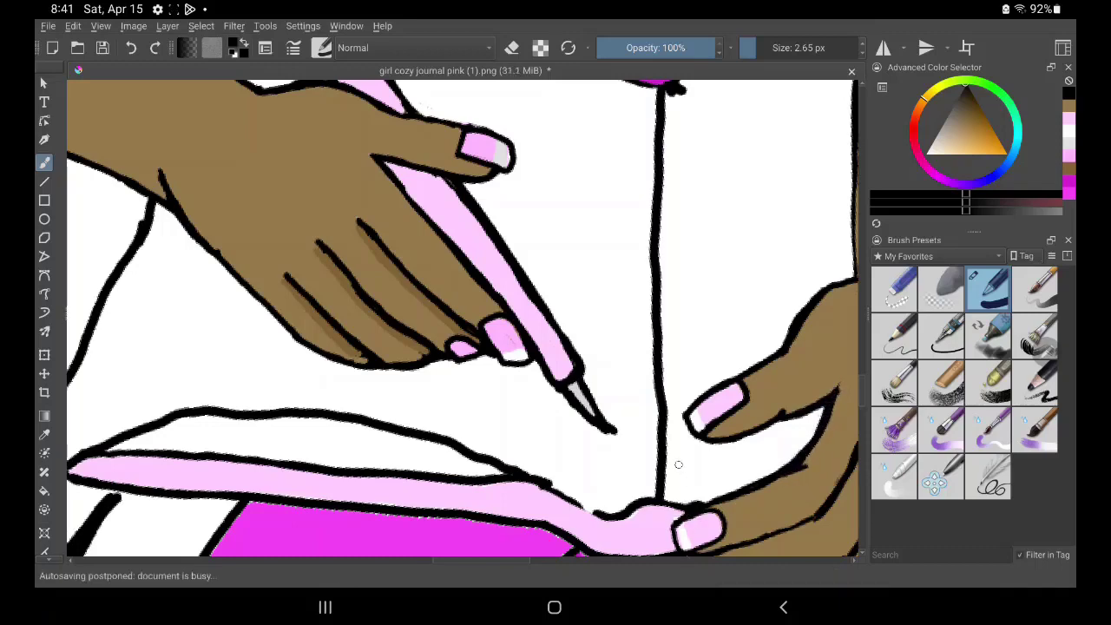
mouse_move(532, 478)
mouse_down()
mouse_move(603, 513)
mouse_move(665, 489)
mouse_move(700, 498)
mouse_up()
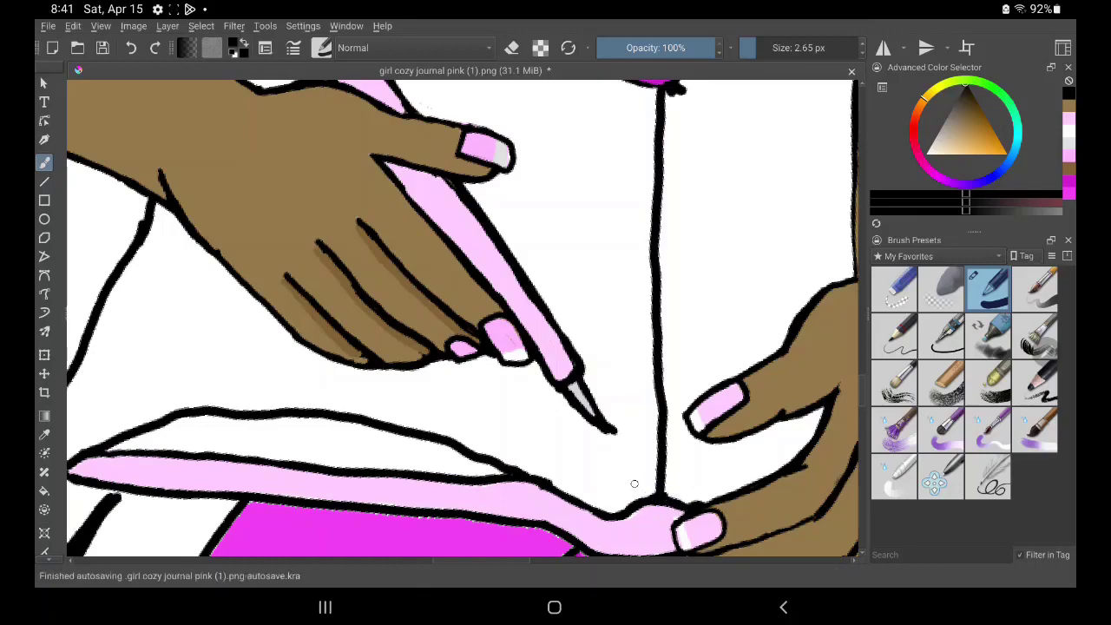
mouse_move(821, 484)
mouse_down()
mouse_move(786, 358)
mouse_move(699, 306)
mouse_up()
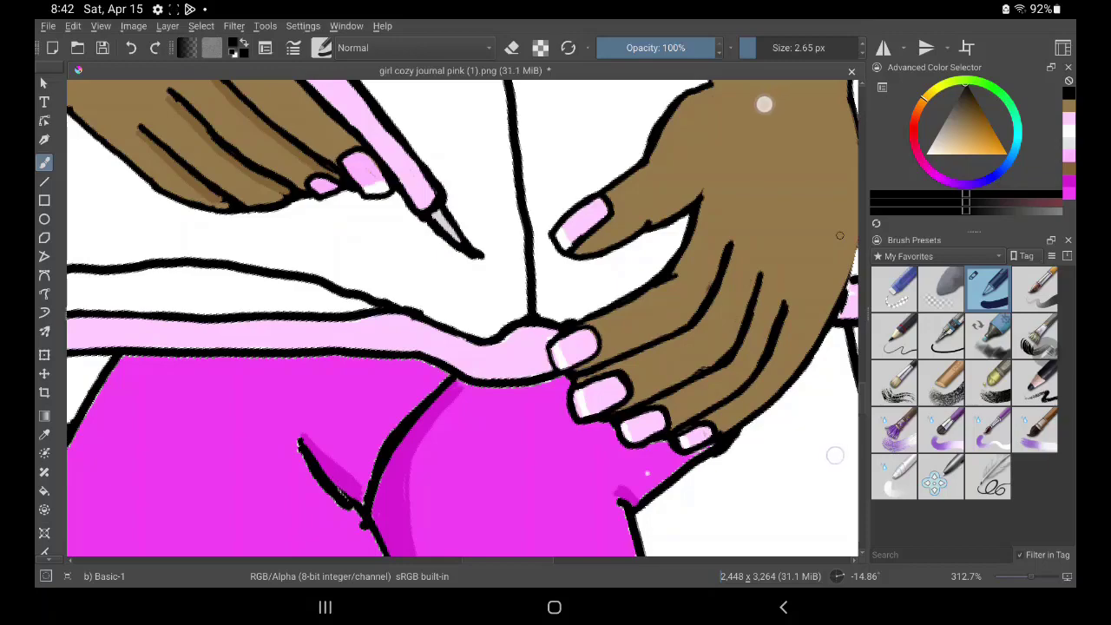
Outline the resting hand's right edge and the arm's left edge
drag(764, 104, 629, 209)
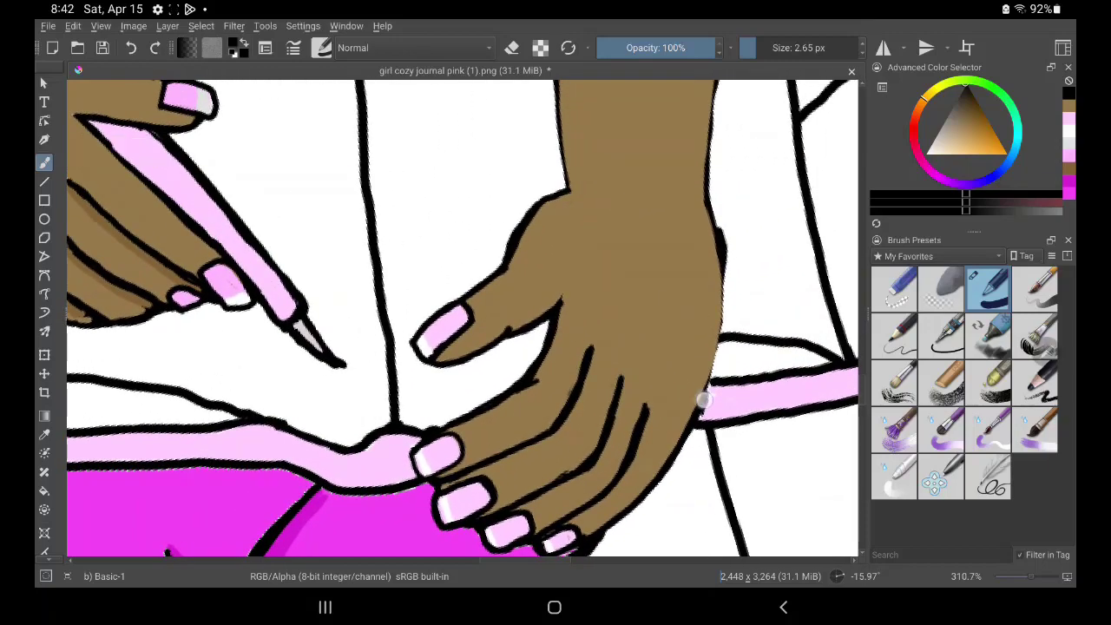
drag(706, 405, 717, 76)
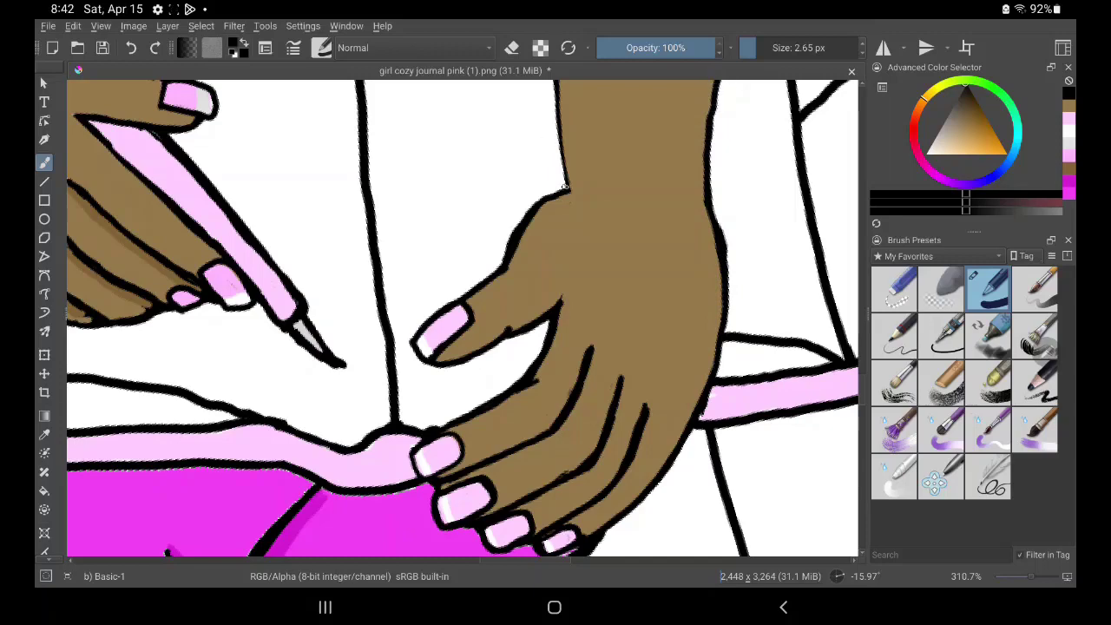
drag(565, 188, 558, 95)
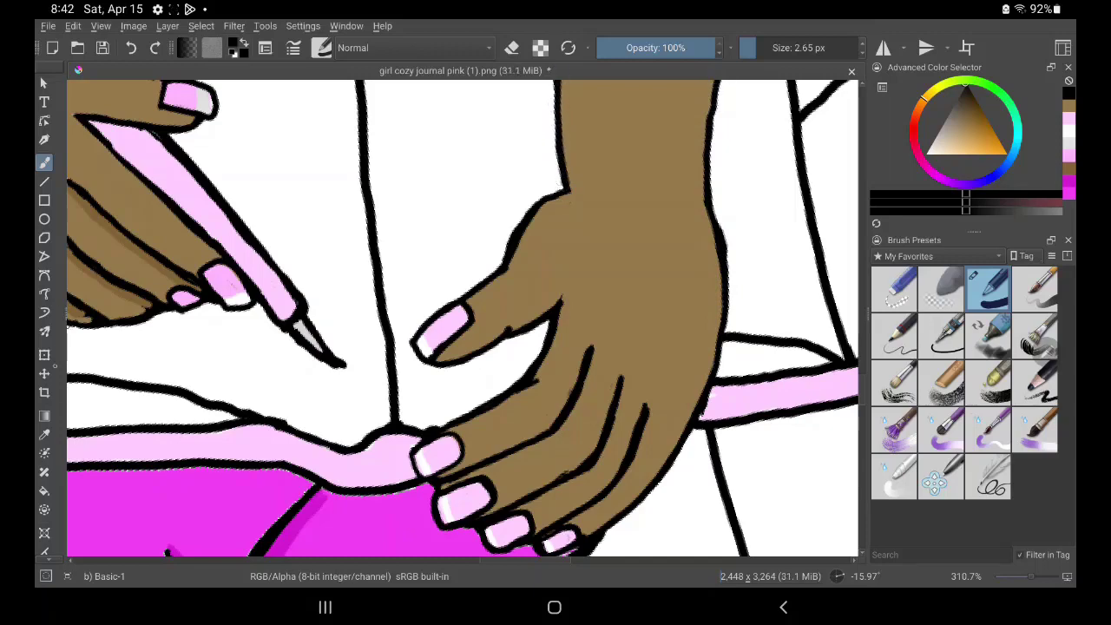
Sample the band's light pink and fill its white gaps near the hand and edge
key(p)
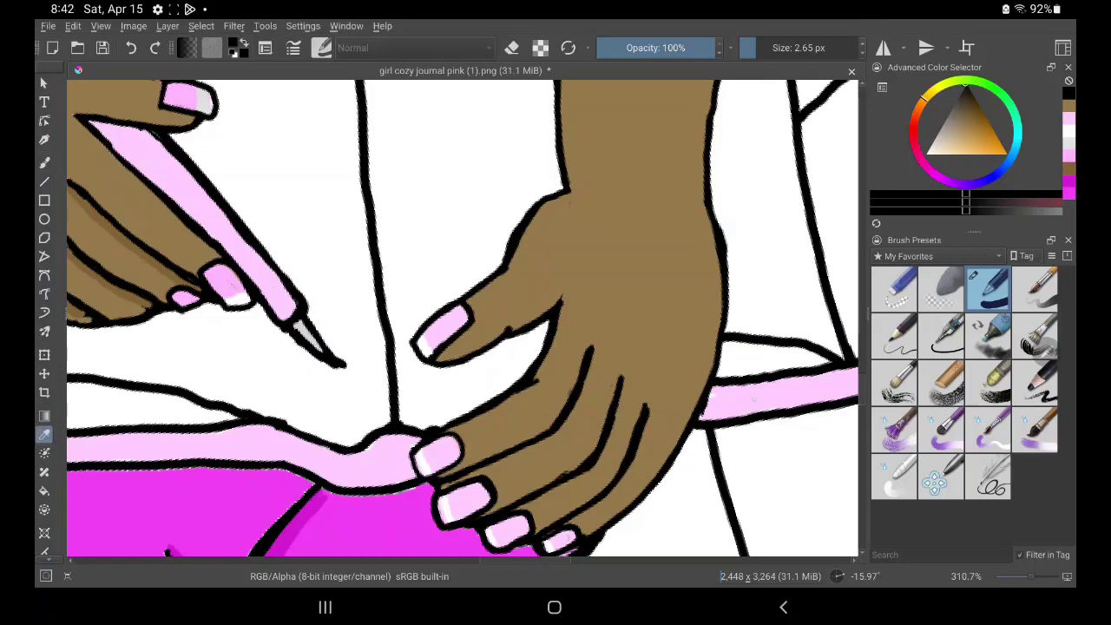
click(443, 328)
key(b)
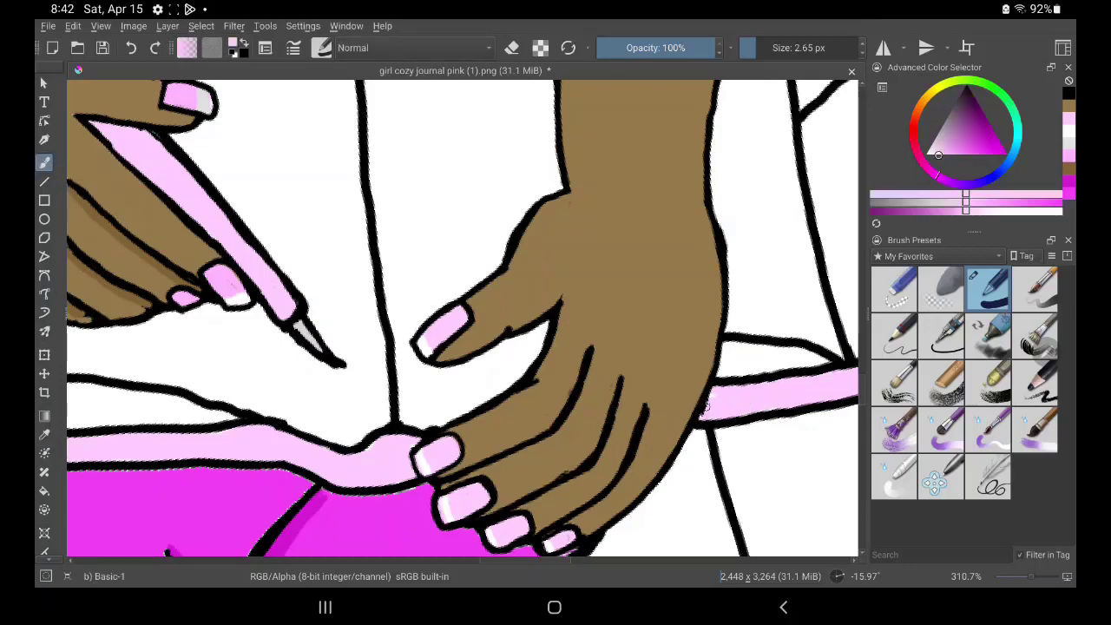
mouse_move(716, 392)
mouse_down()
mouse_move(849, 389)
mouse_move(719, 398)
mouse_up()
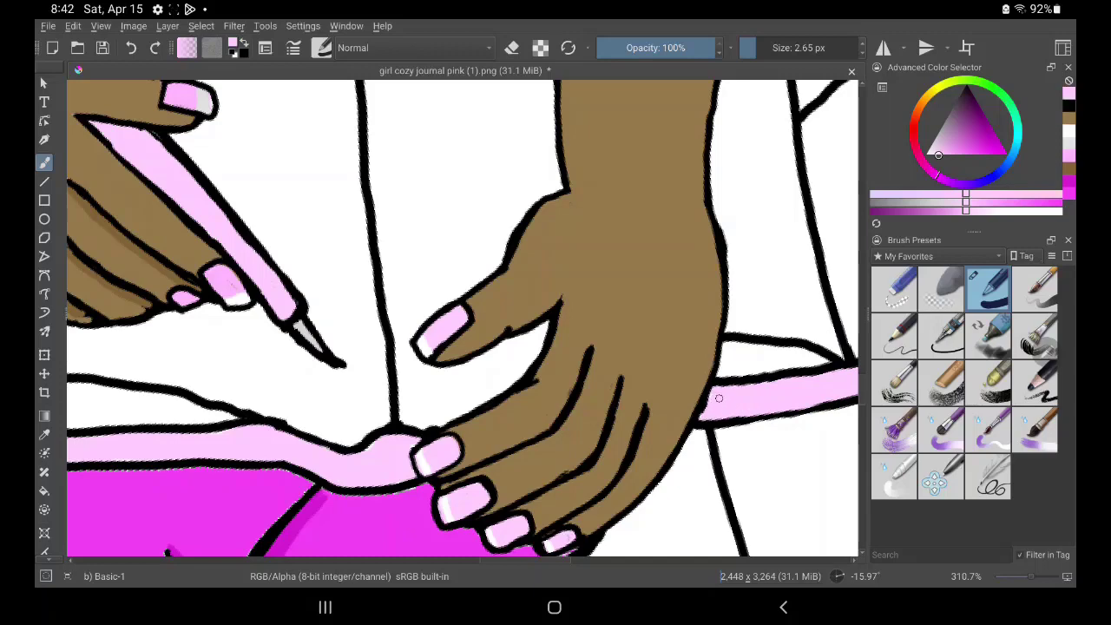
mouse_move(328, 458)
mouse_down()
mouse_move(406, 434)
mouse_move(407, 446)
mouse_up()
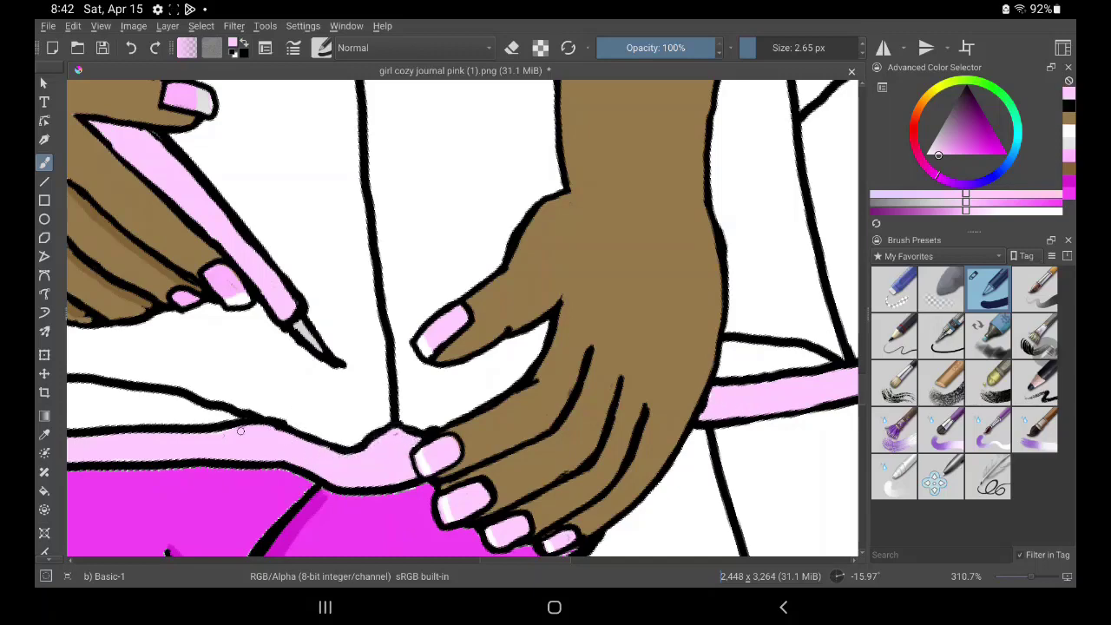